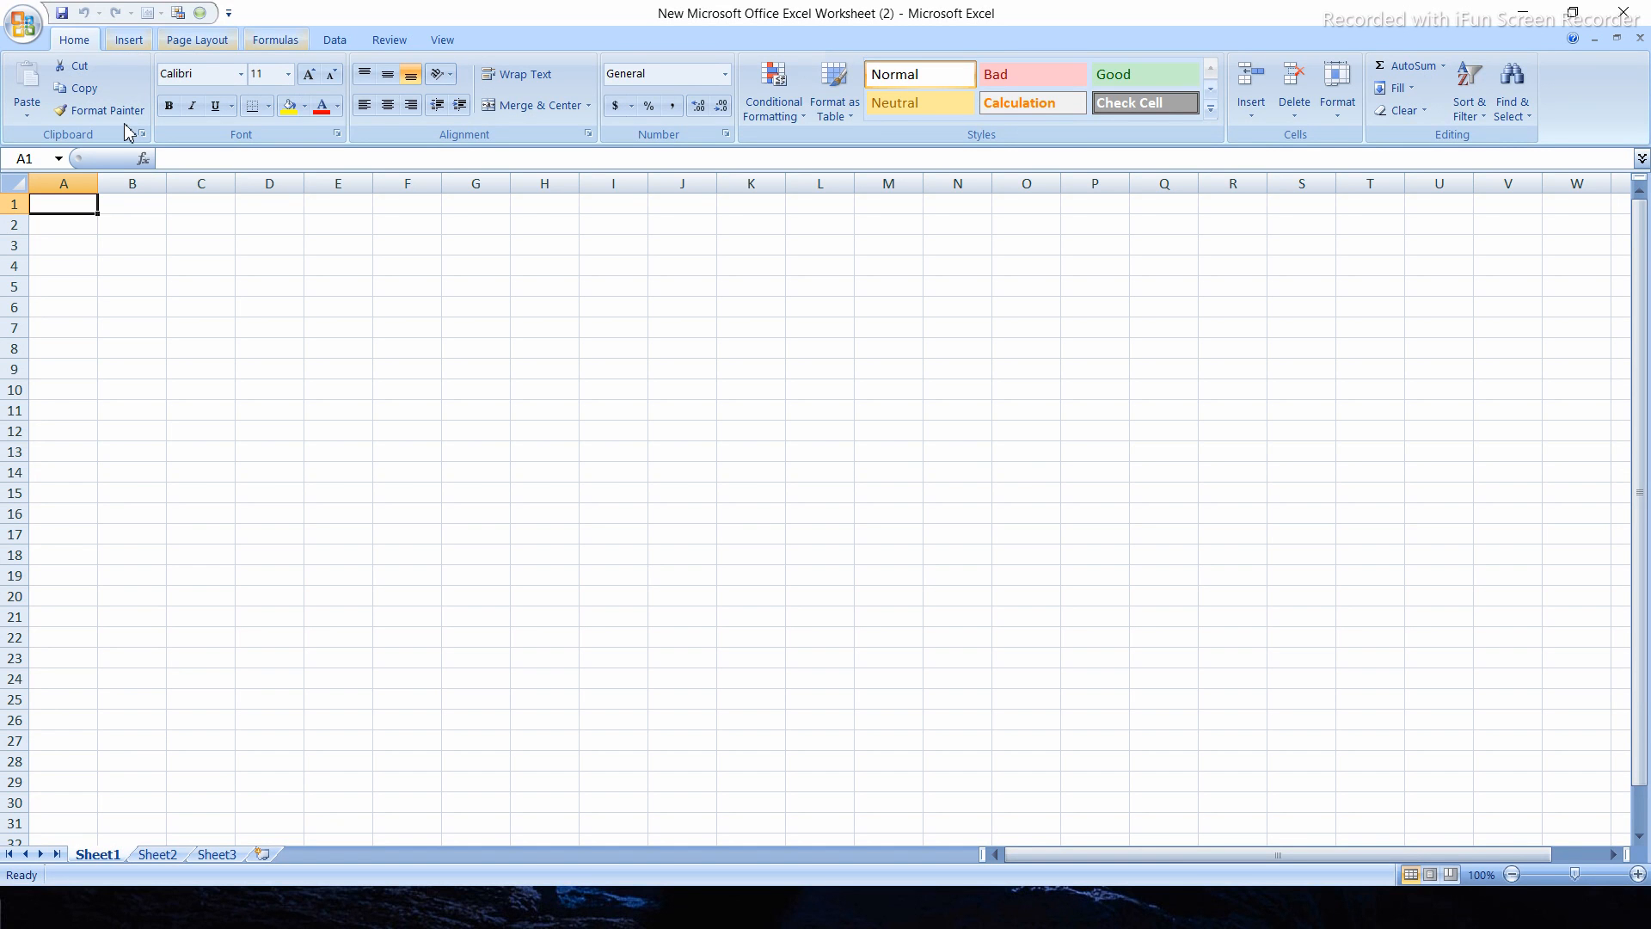
left_click(127, 42)
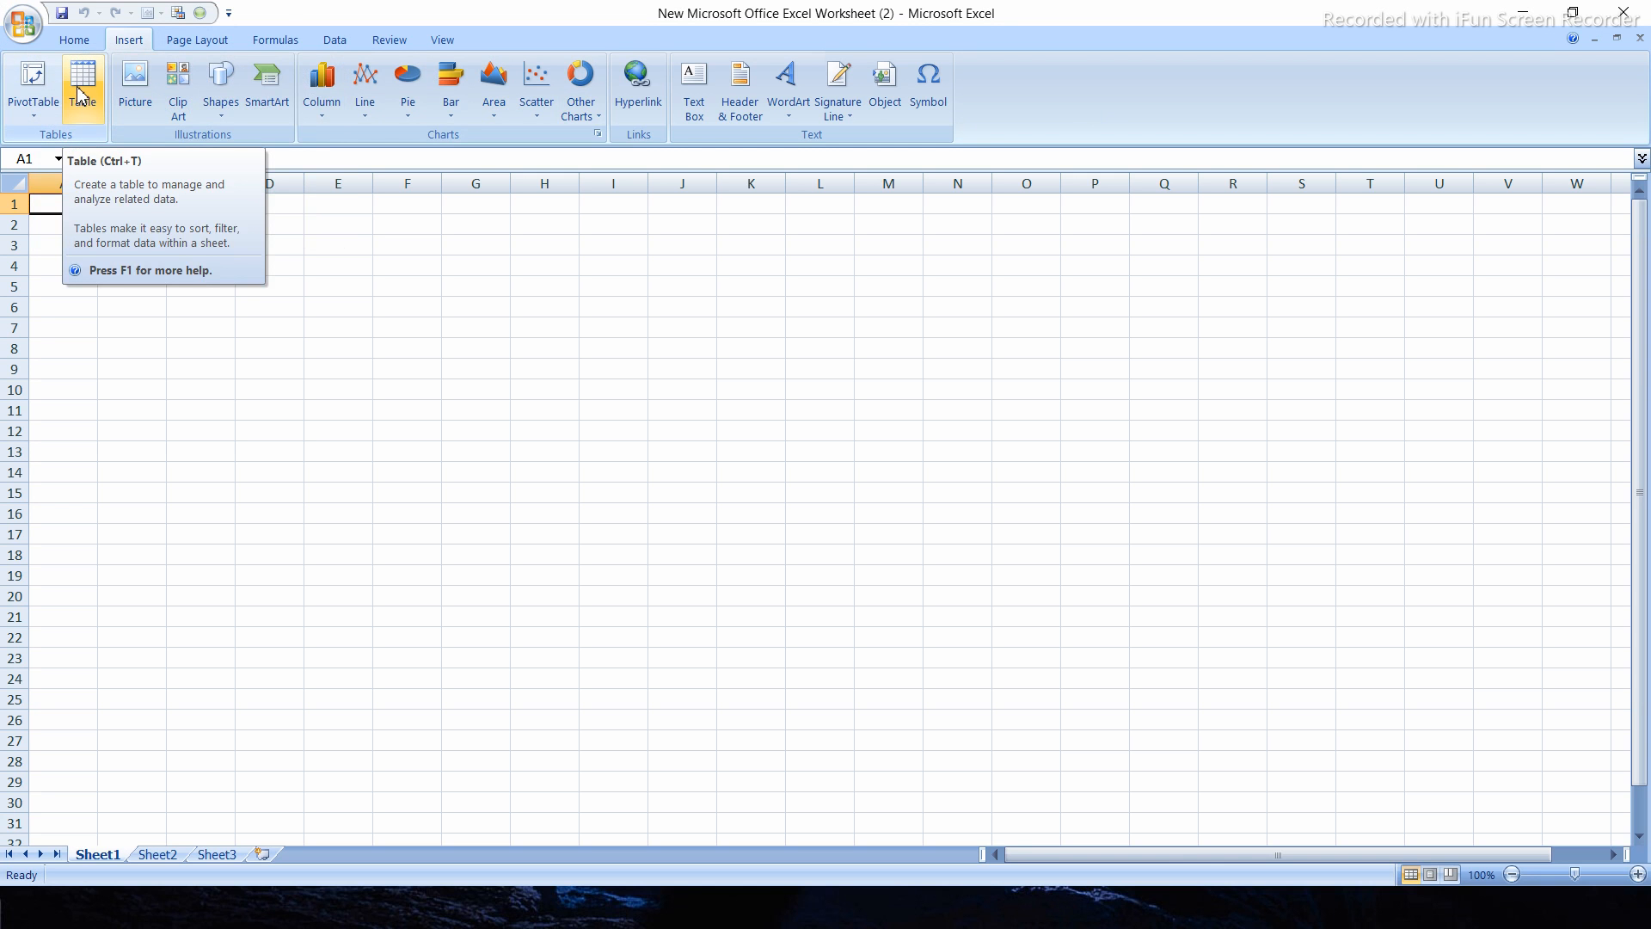
left_click_drag(335, 301, 853, 654)
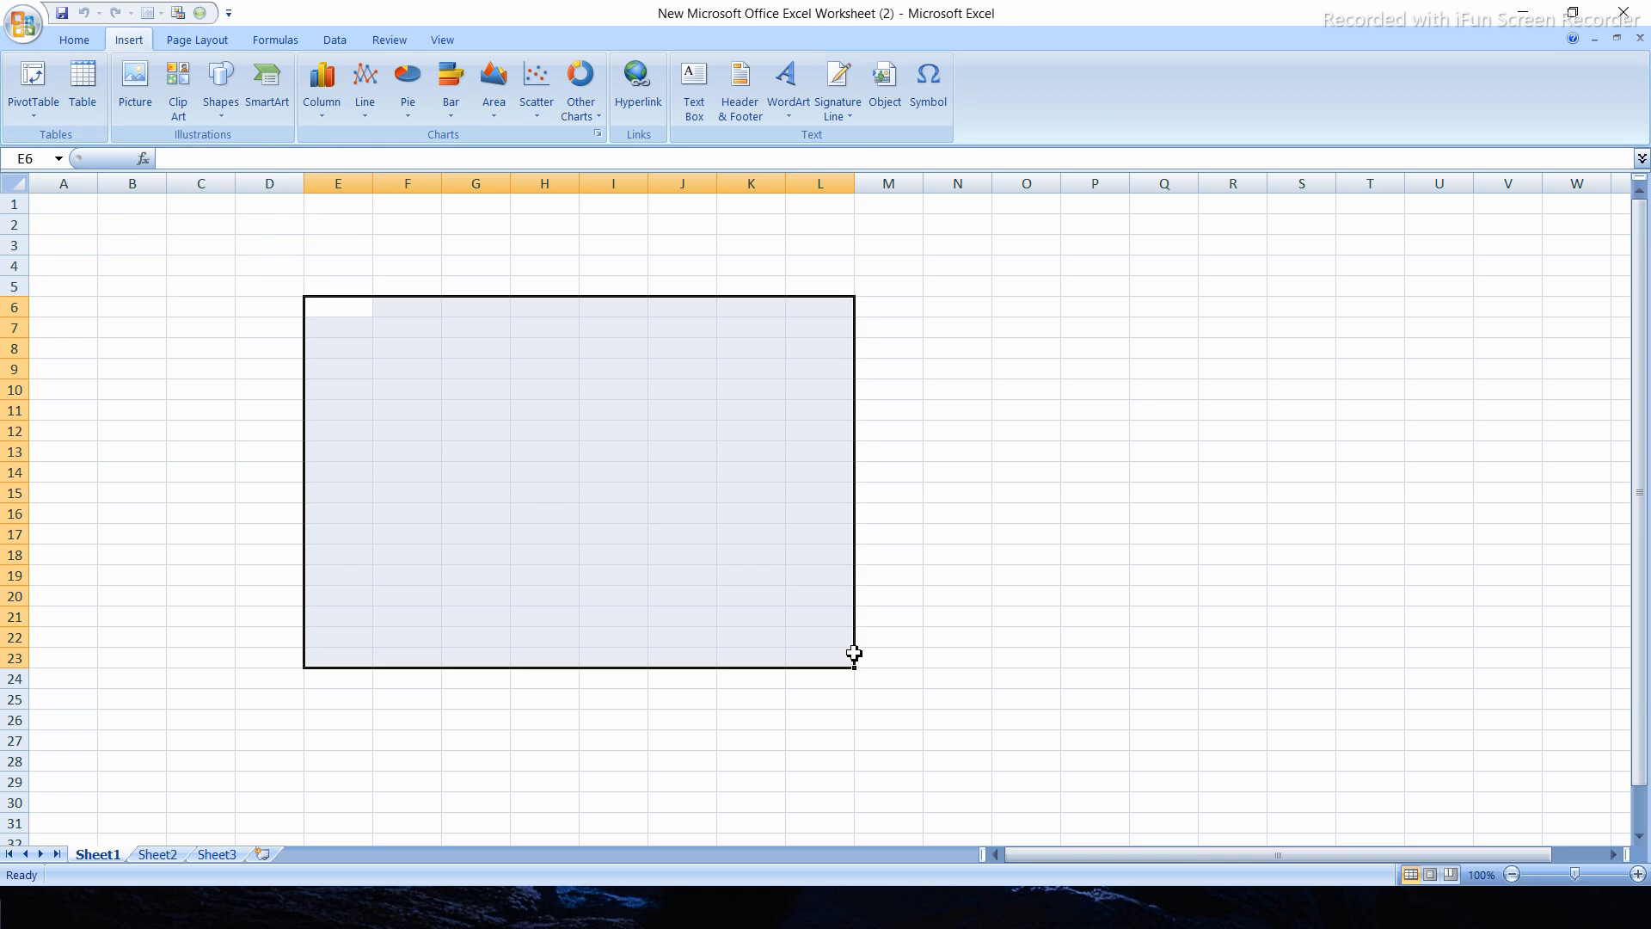
left_click(1084, 420)
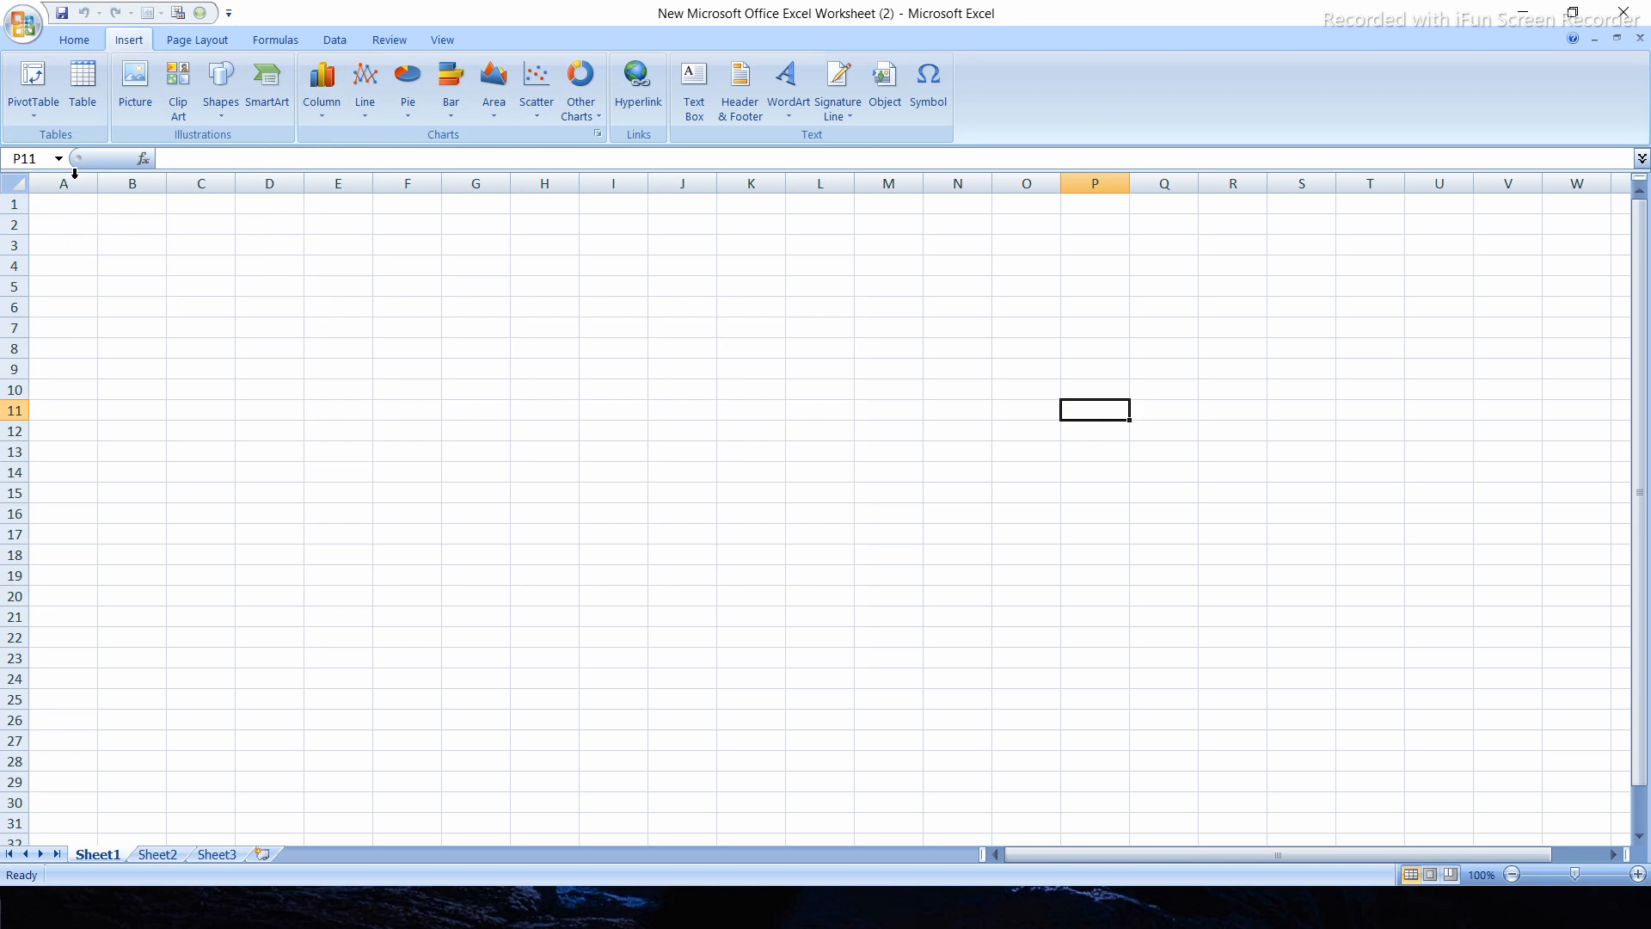
left_click(34, 92)
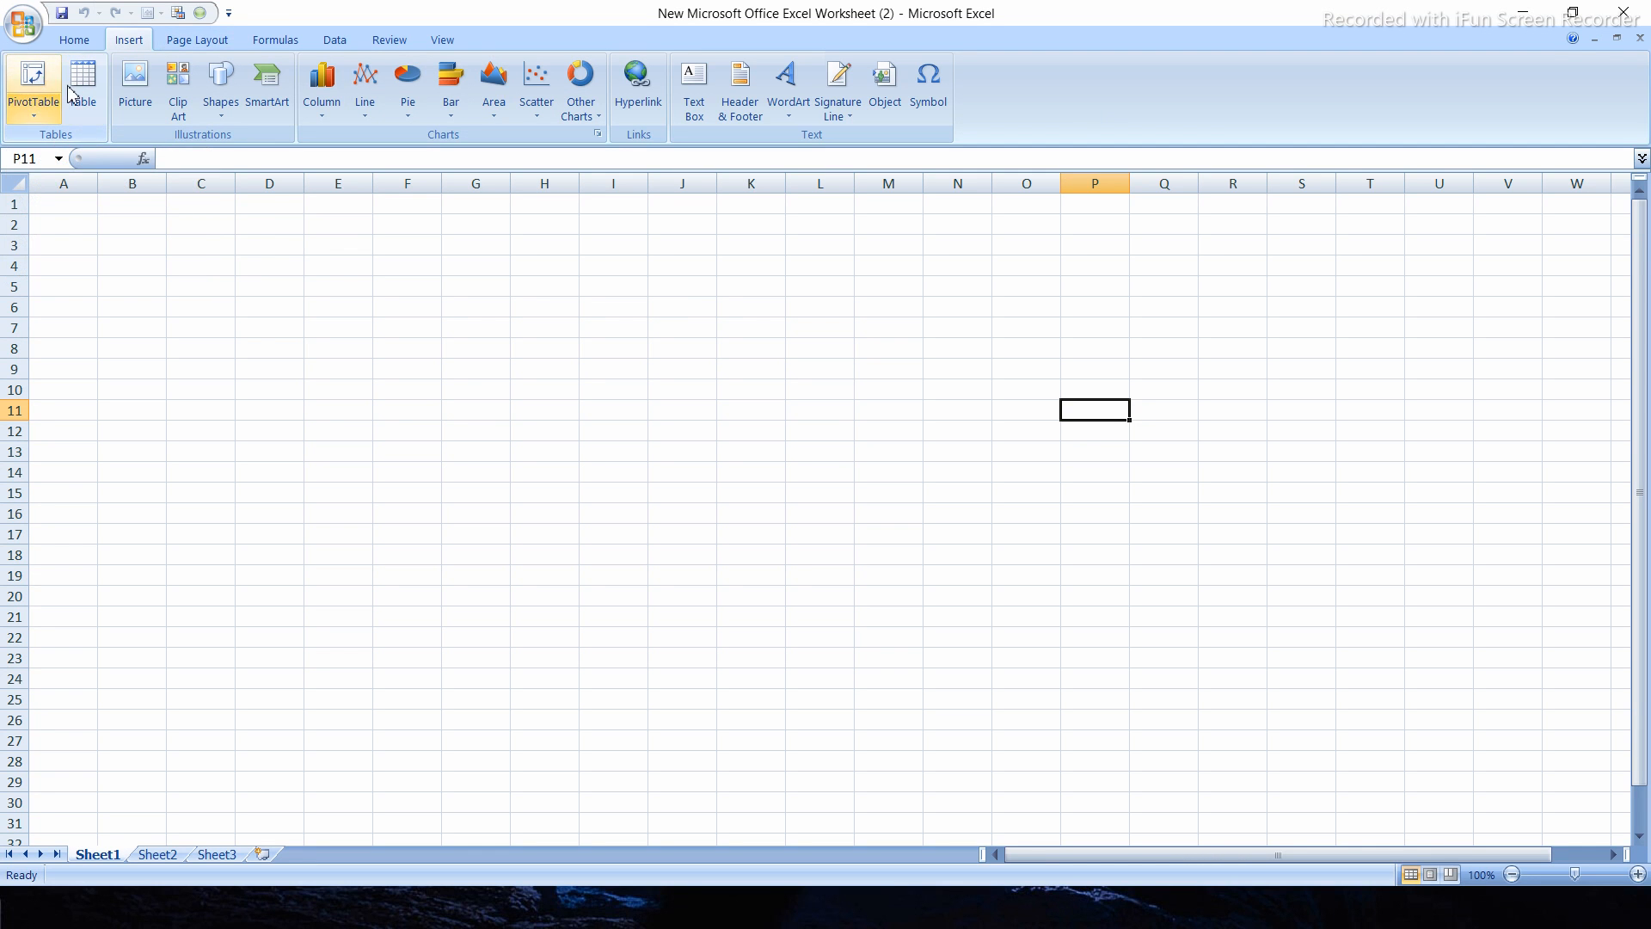
mouse_move(361, 328)
left_mouse_down()
mouse_move(868, 651)
mouse_move(870, 693)
left_mouse_up()
left_click(1097, 559)
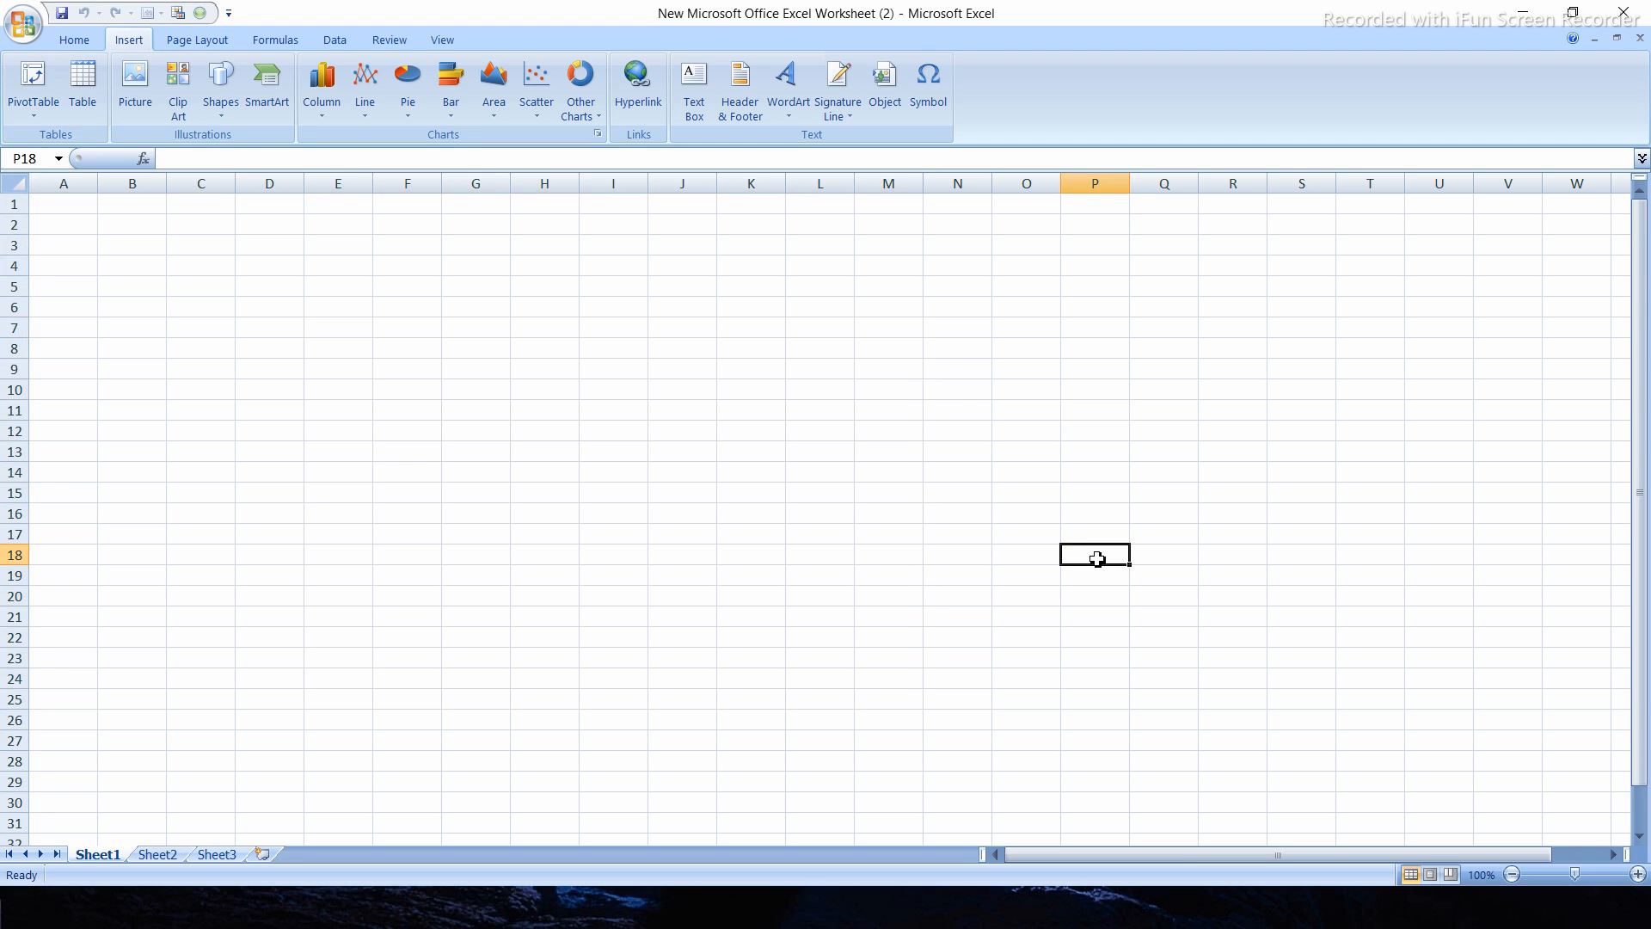
Try to create a PivotTable from range L8:N12 on Sheet1, placed in the existing worksheet at P18.
left_click(37, 77)
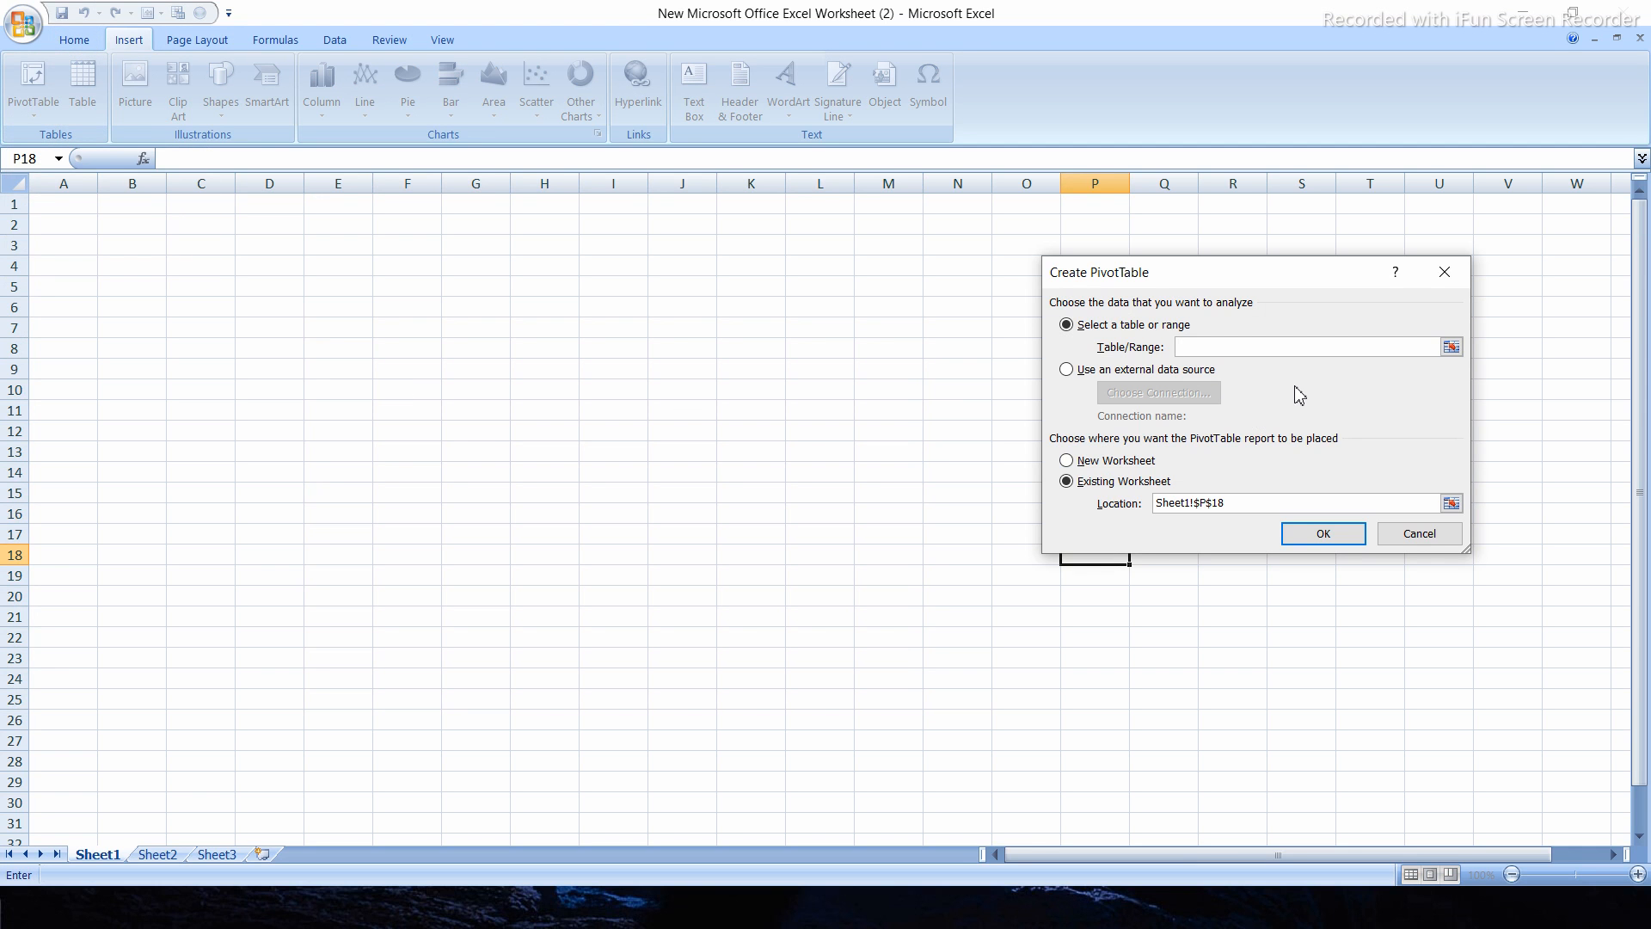
left_click(1380, 341)
left_click(1449, 348)
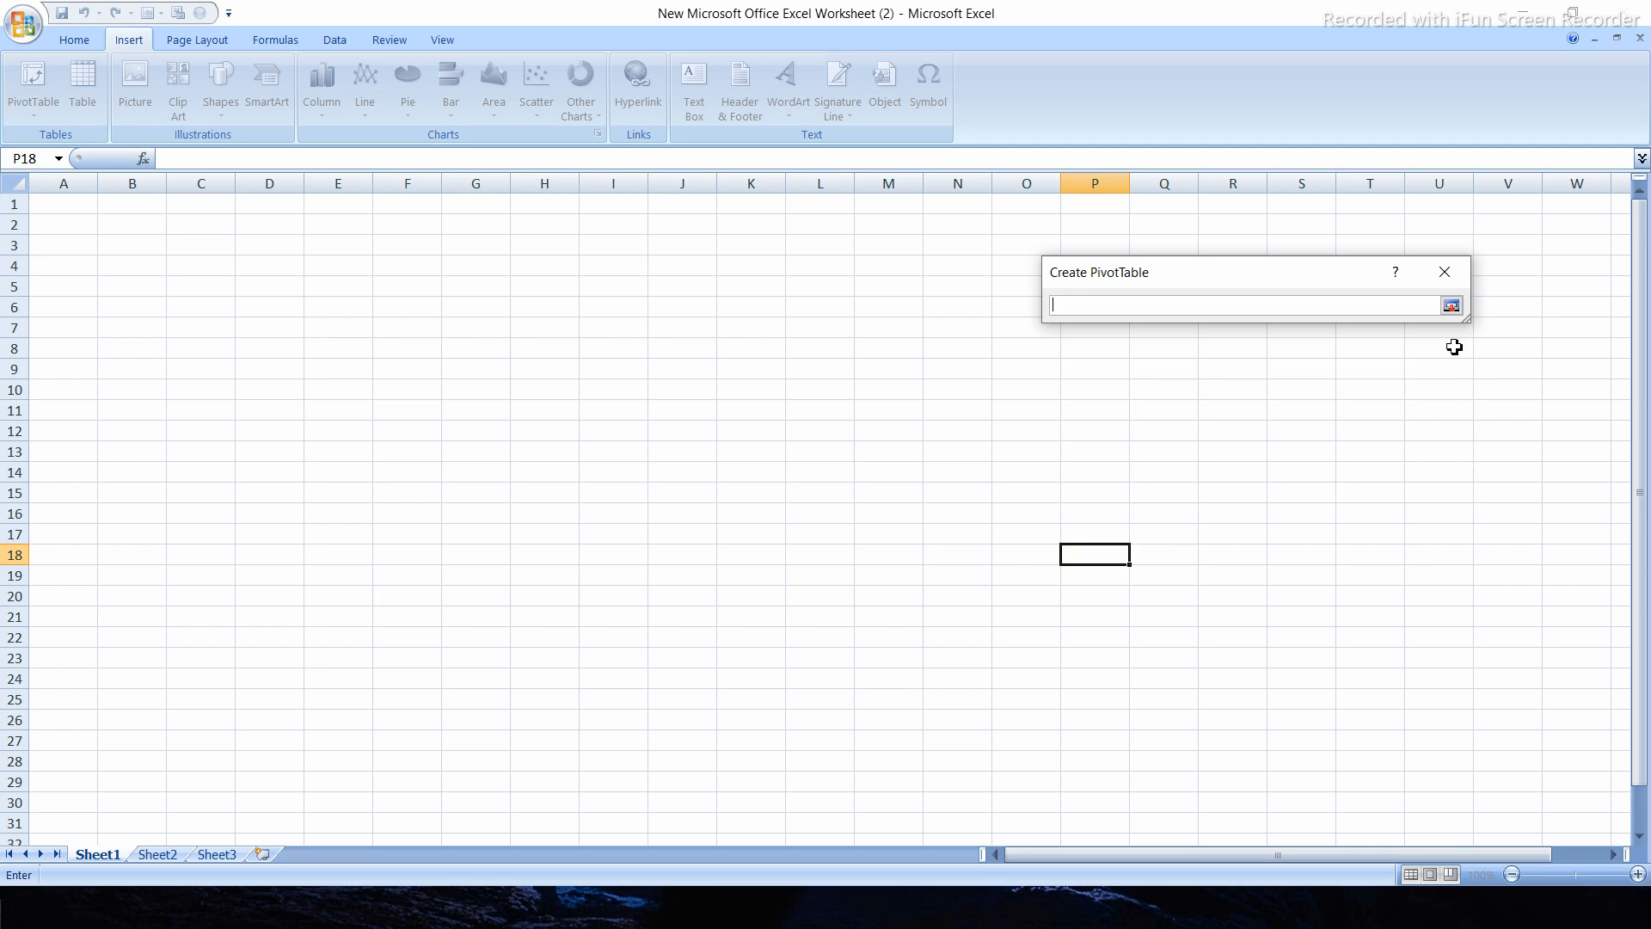
left_click_drag(821, 350, 969, 430)
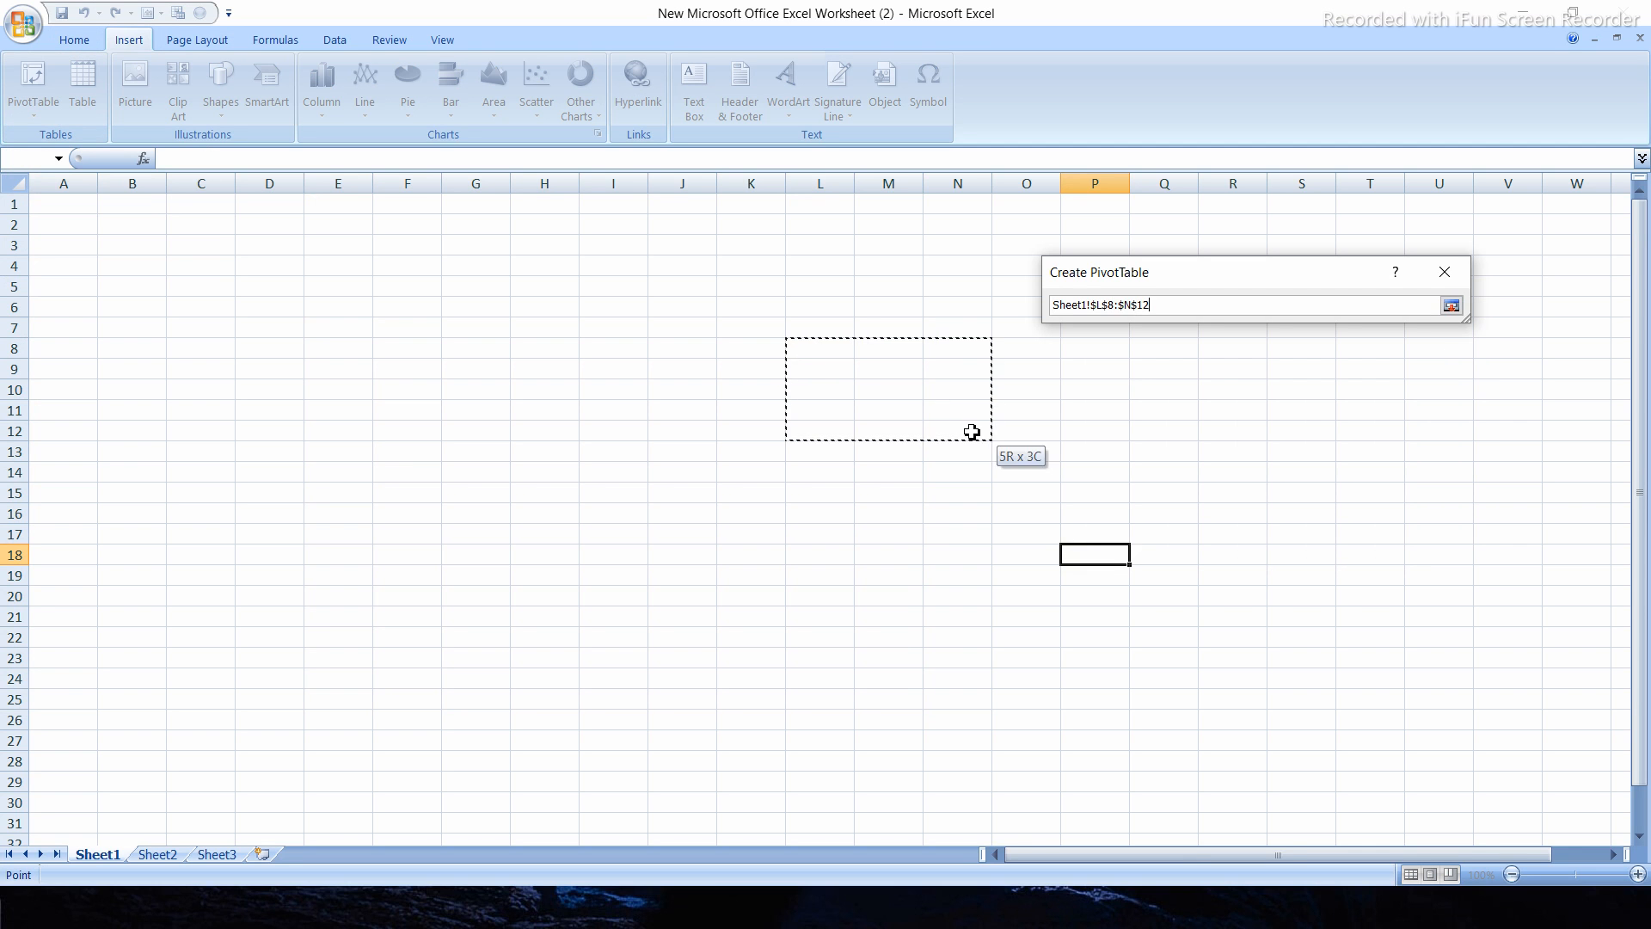
left_click(1451, 307)
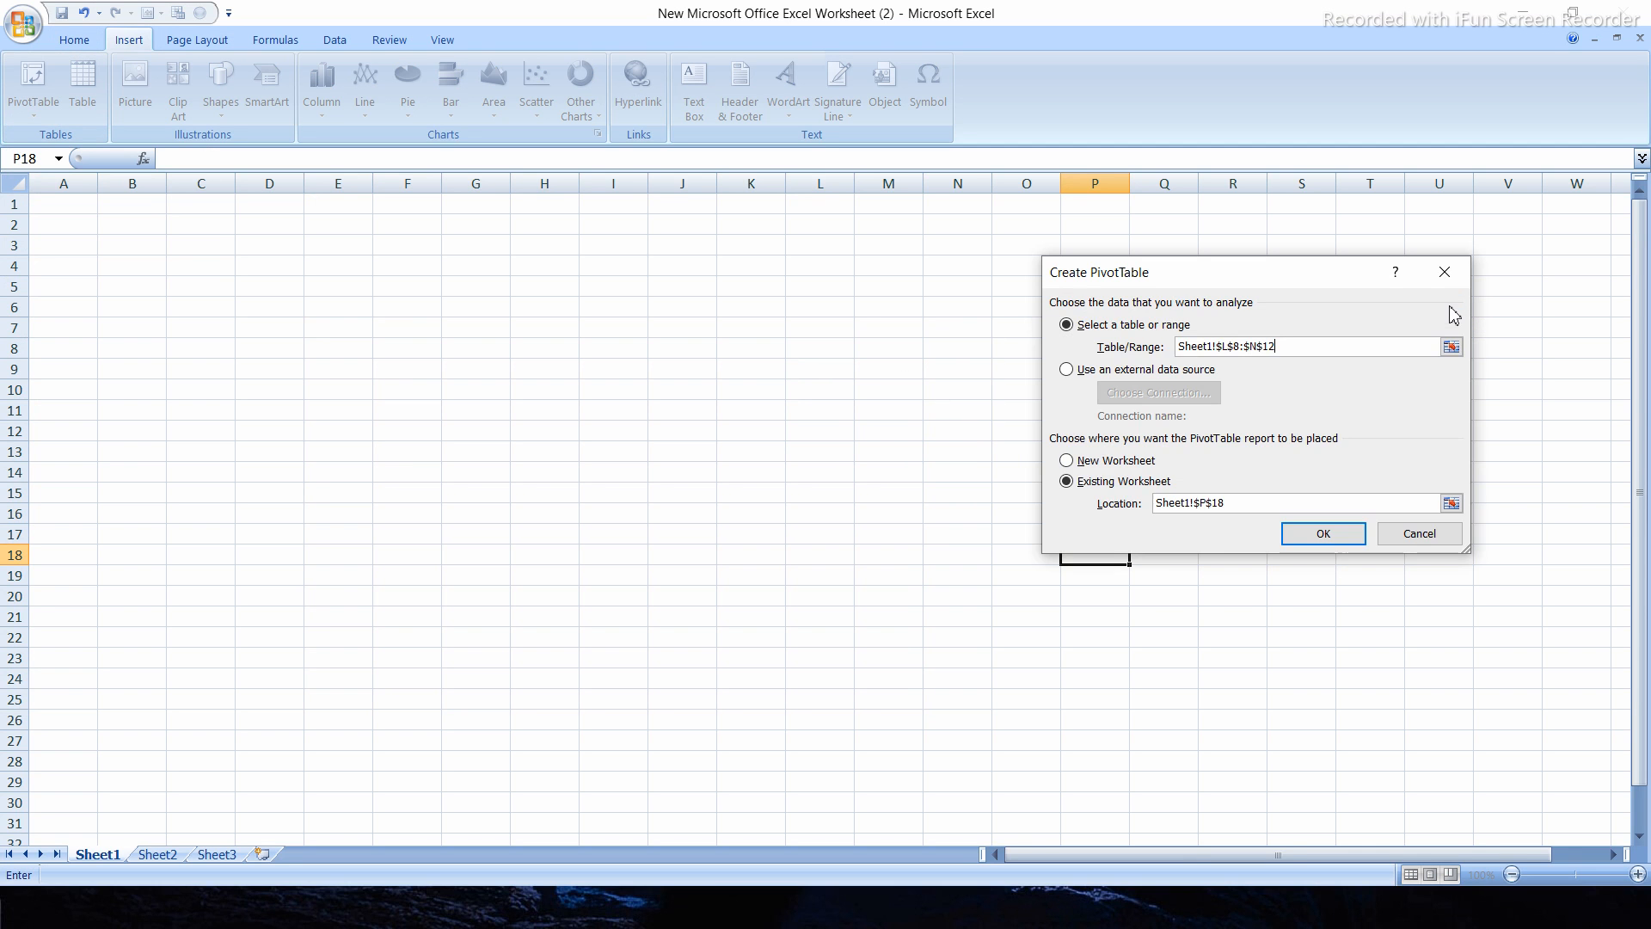
left_click(1068, 461)
left_click(1067, 482)
left_click(1344, 536)
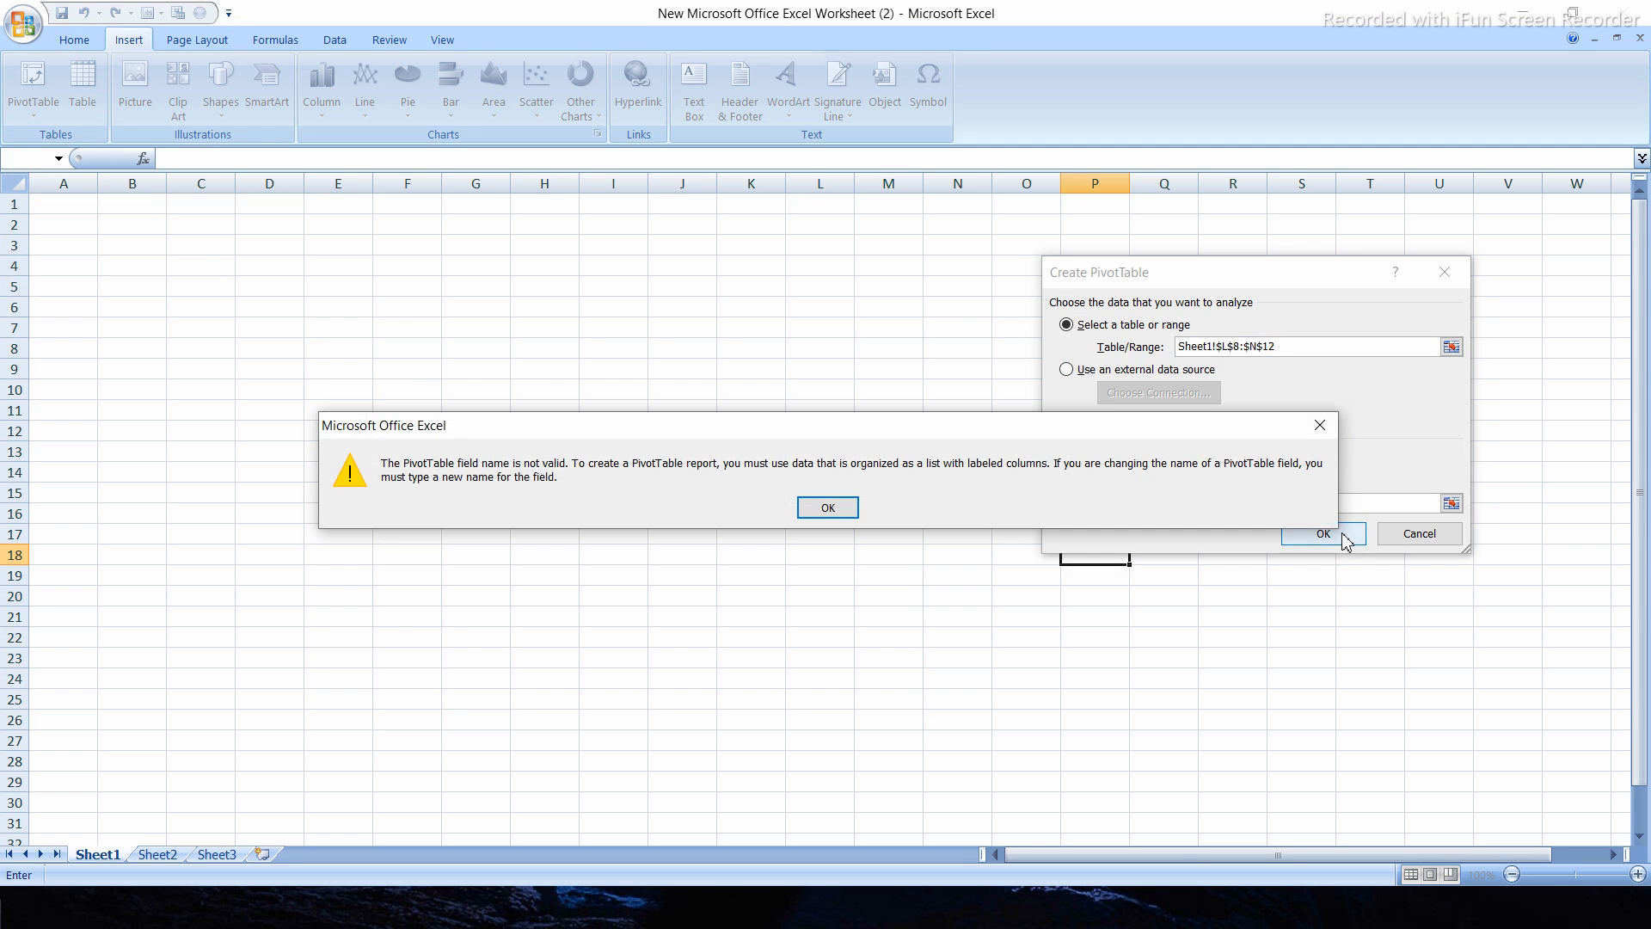
left_click(830, 509)
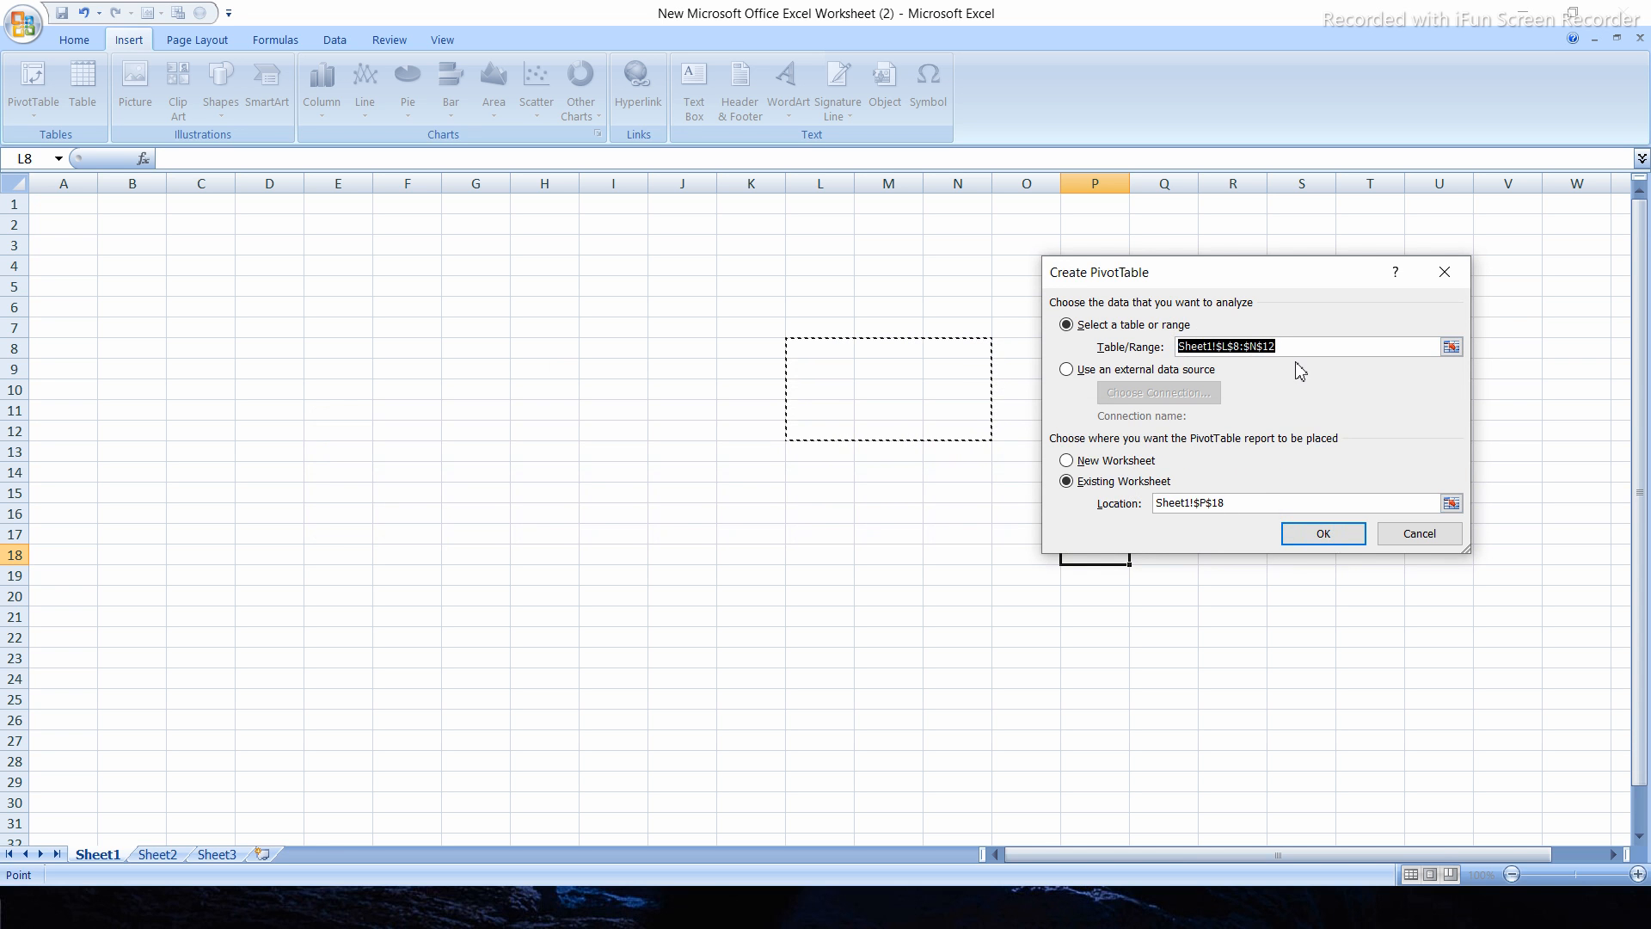
Clear the PivotTable's source range, check the external data source option, and cancel the PivotTable creation.
key("BackSpace")
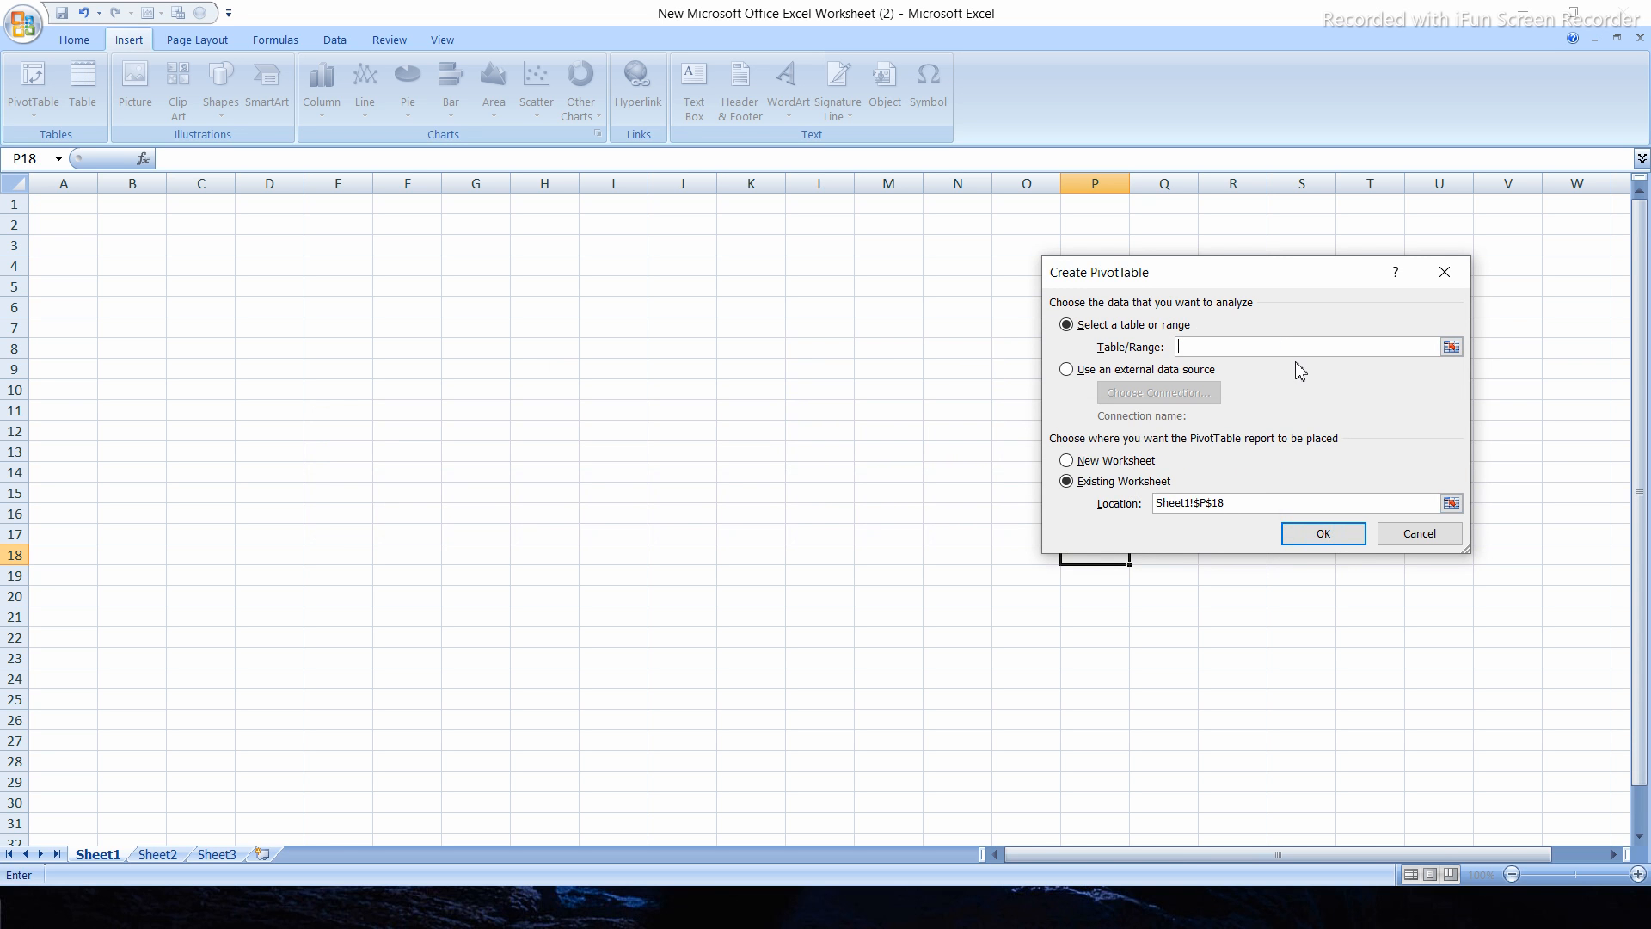
left_click(1073, 373)
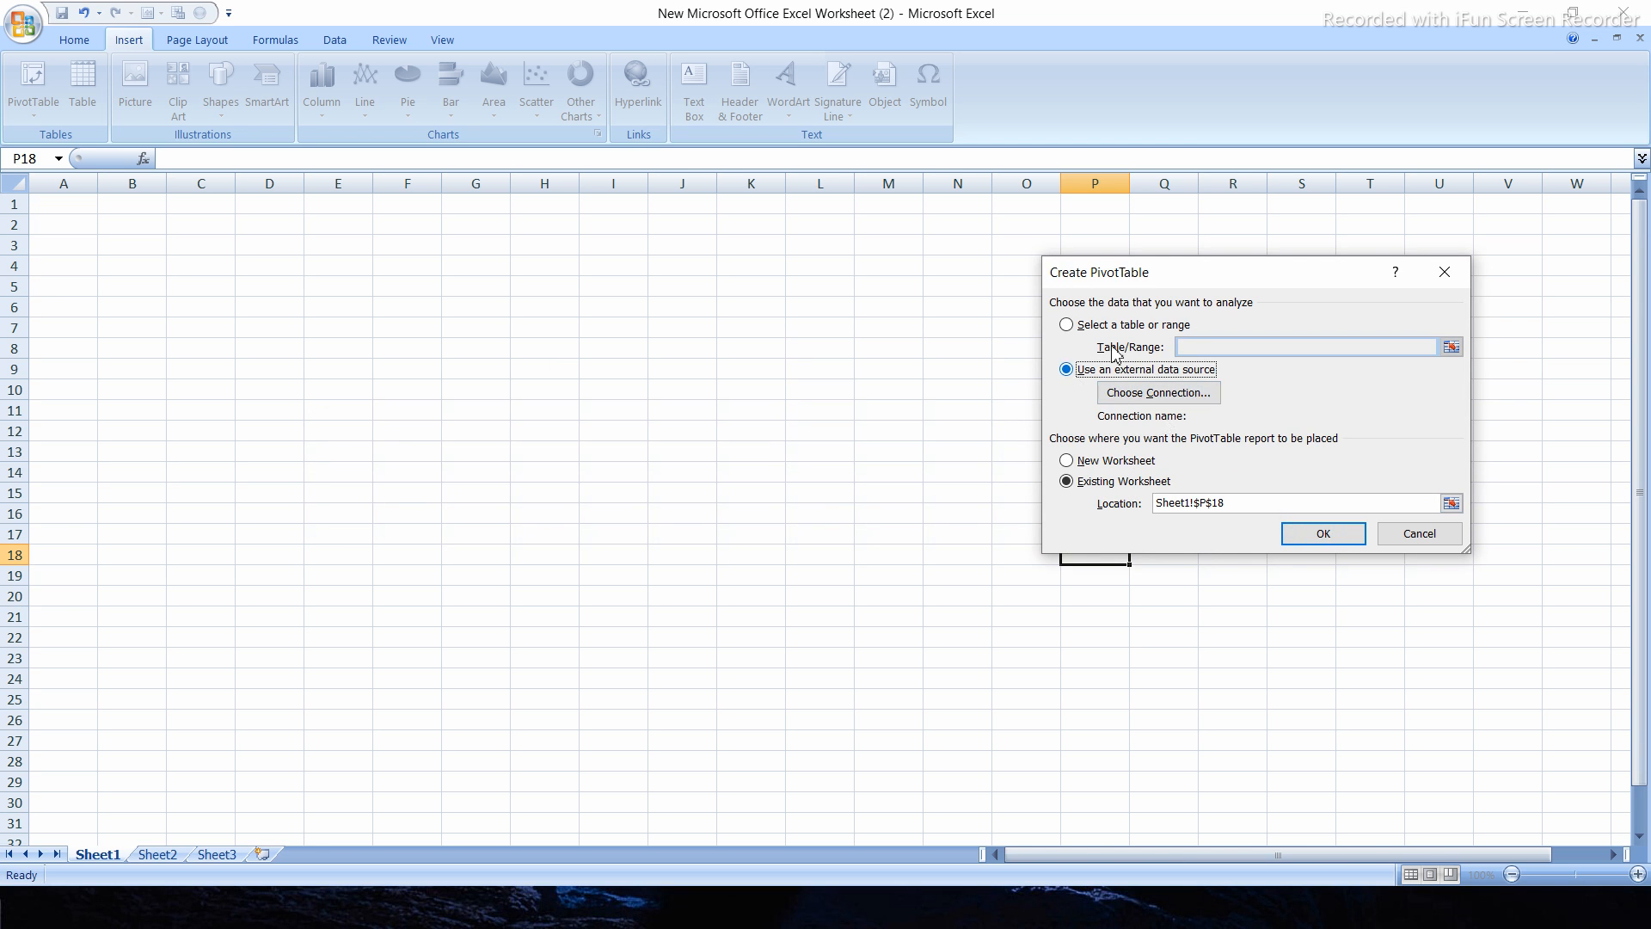
left_click(1069, 329)
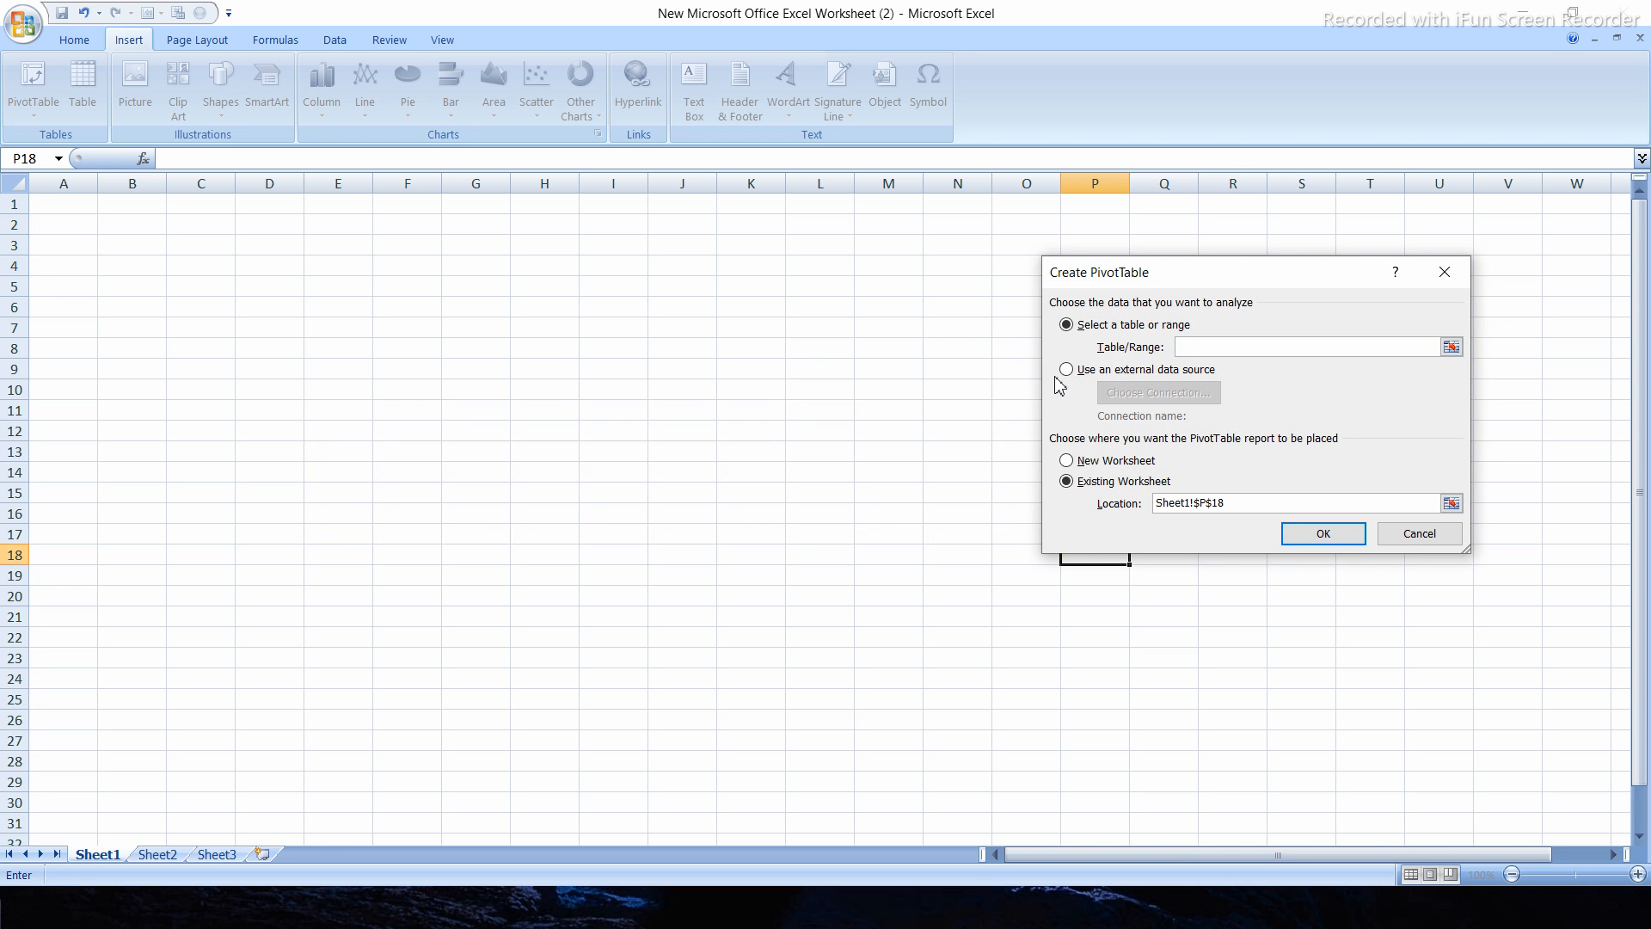
left_click(1451, 273)
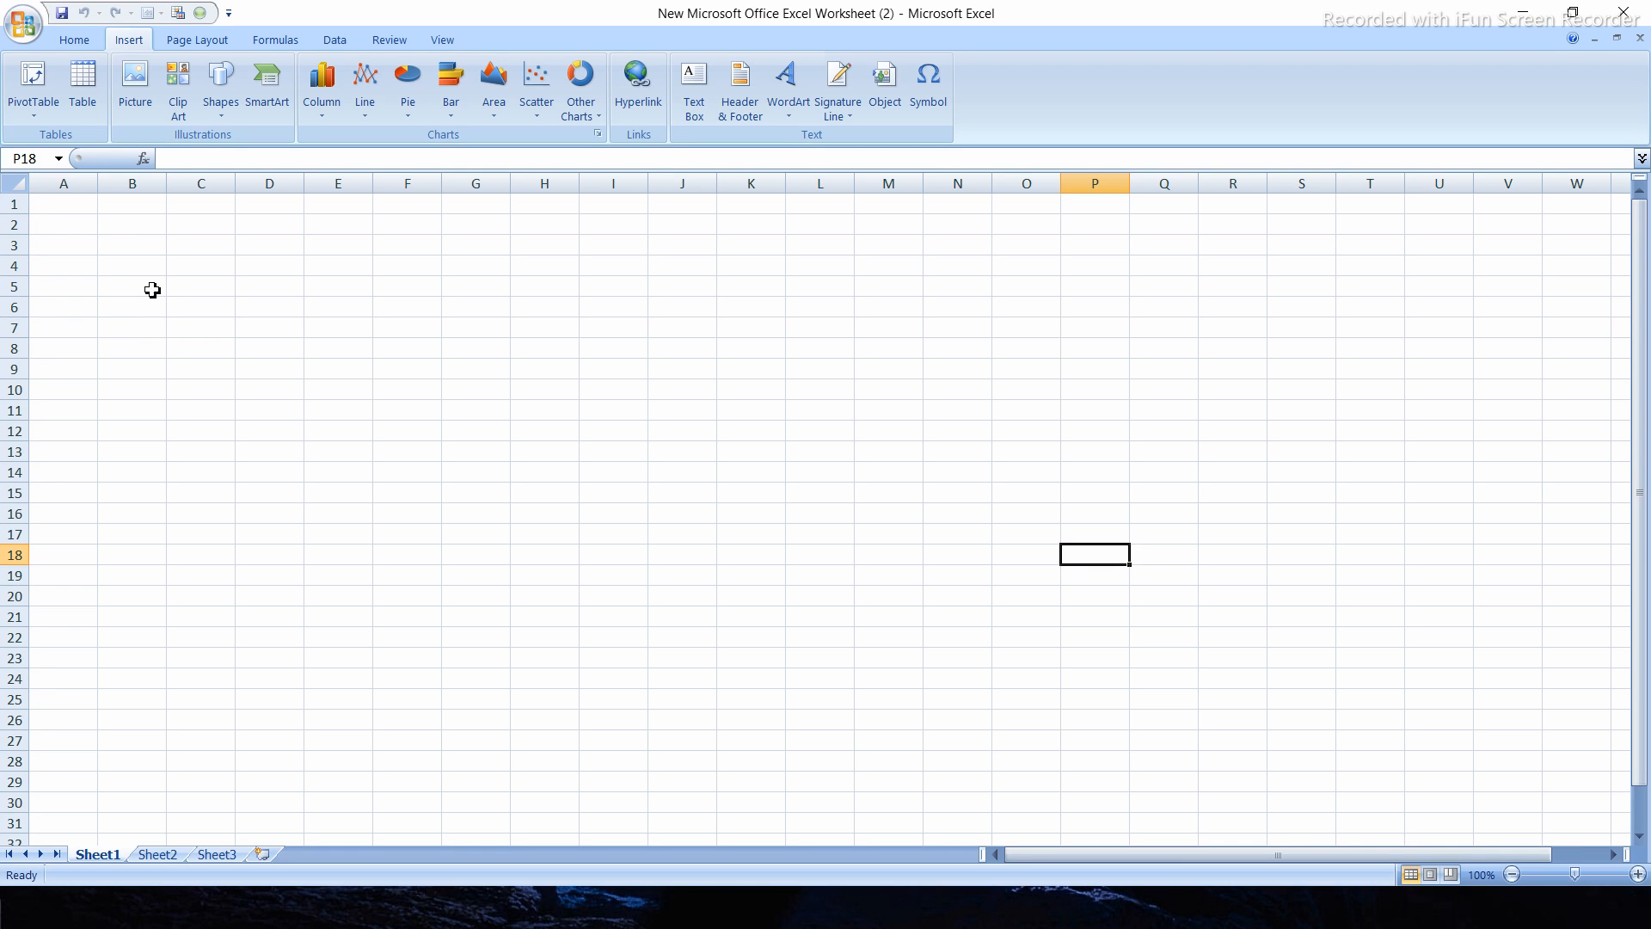
Insert a table at cell P18 without marking existing headers, and undo the insertion.
left_click(86, 106)
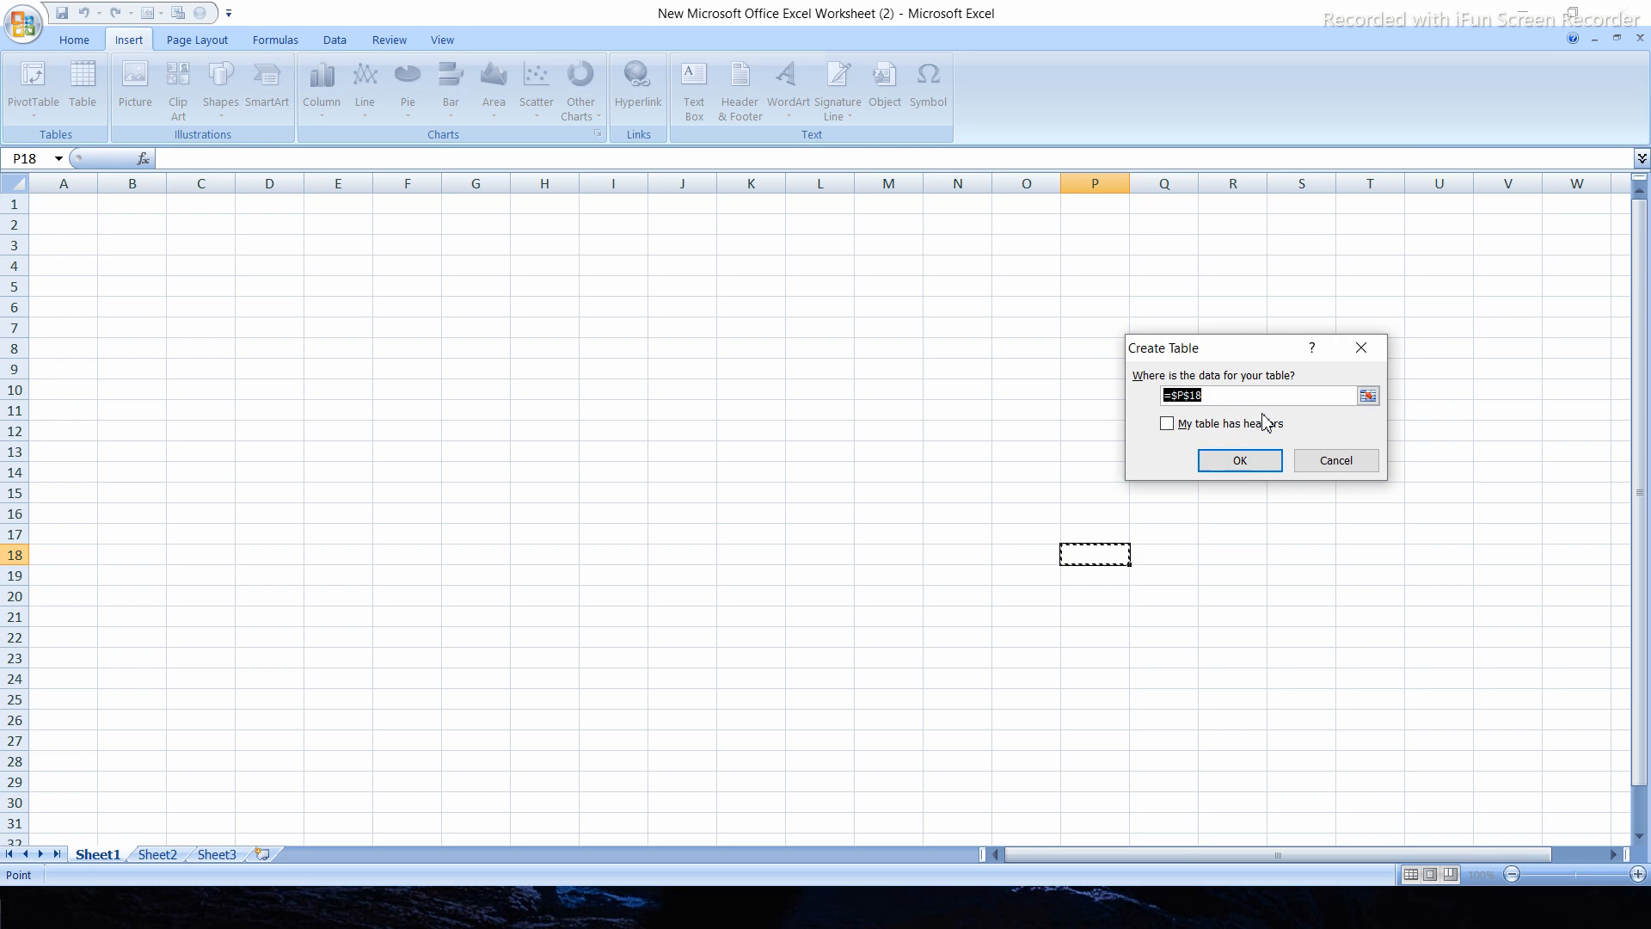
left_click(1241, 461)
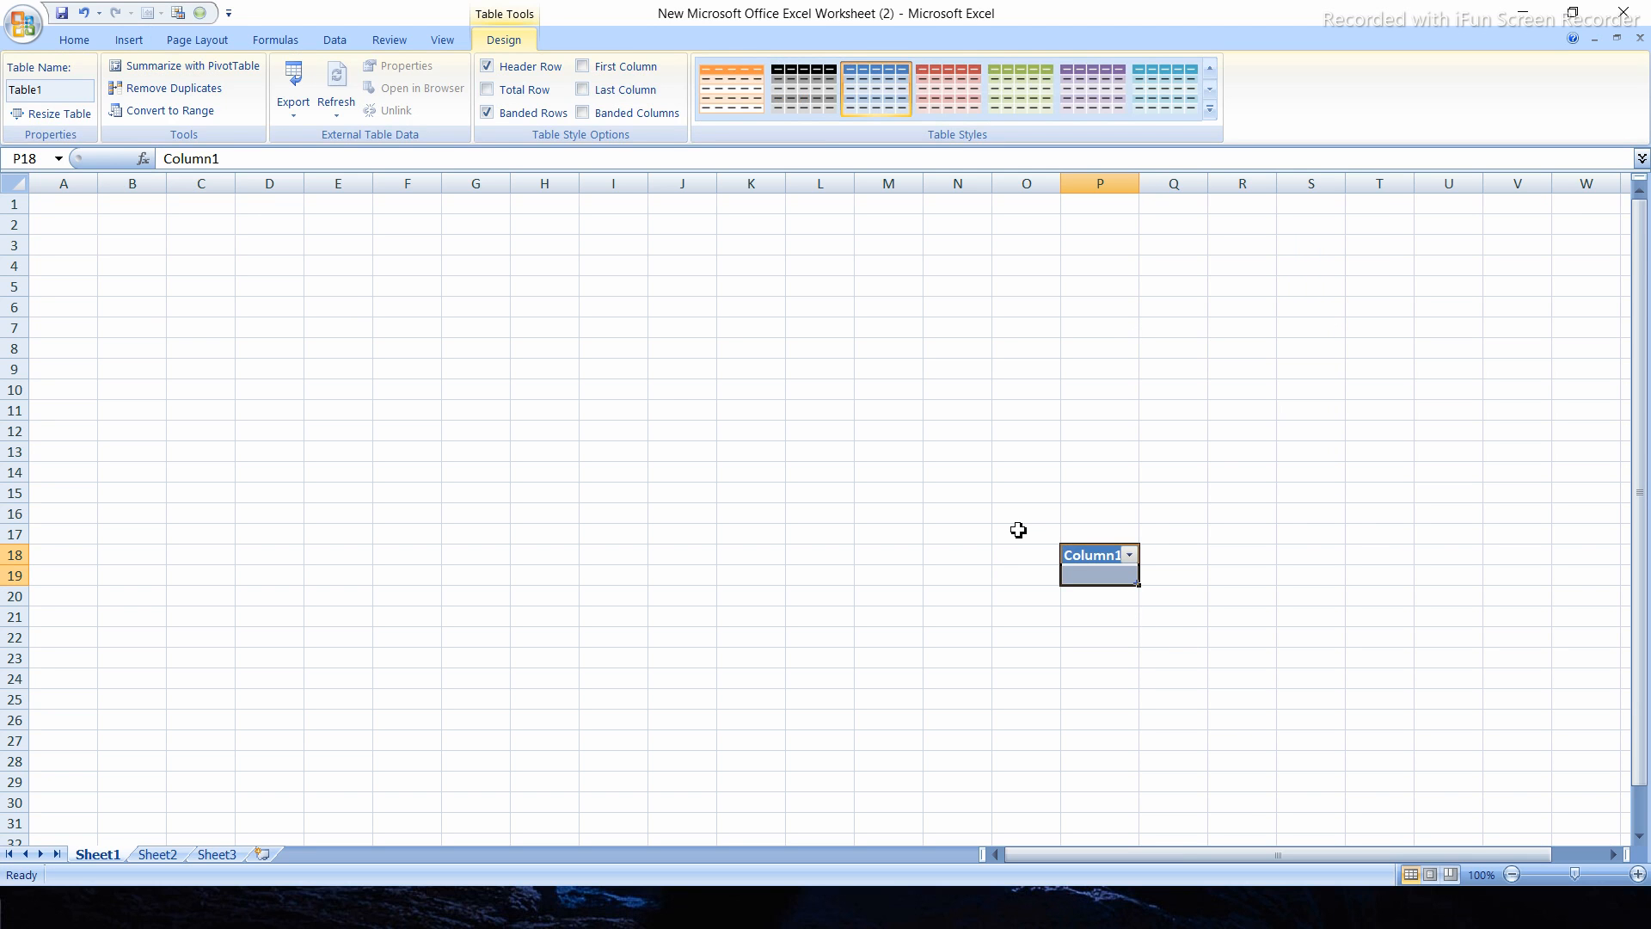
key("ctrl+z")
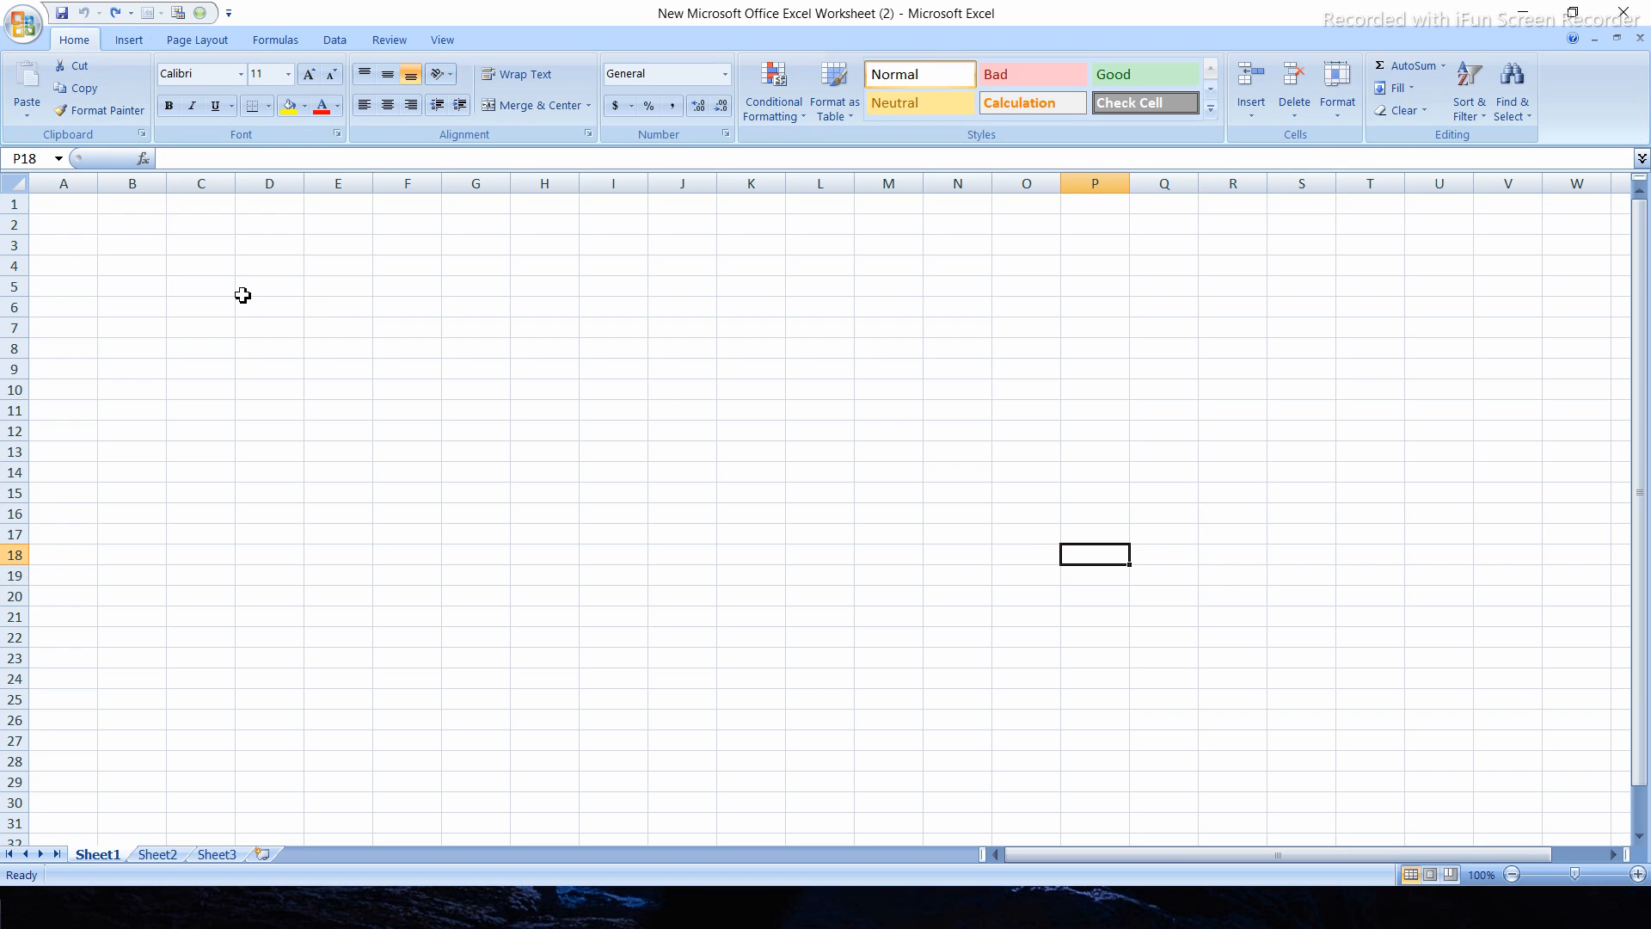
Insert a table from the blank range B3:M21, leaving the option for existing headers off.
left_click_drag(144, 247, 794, 593)
left_click(948, 411)
left_click_drag(147, 256, 911, 627)
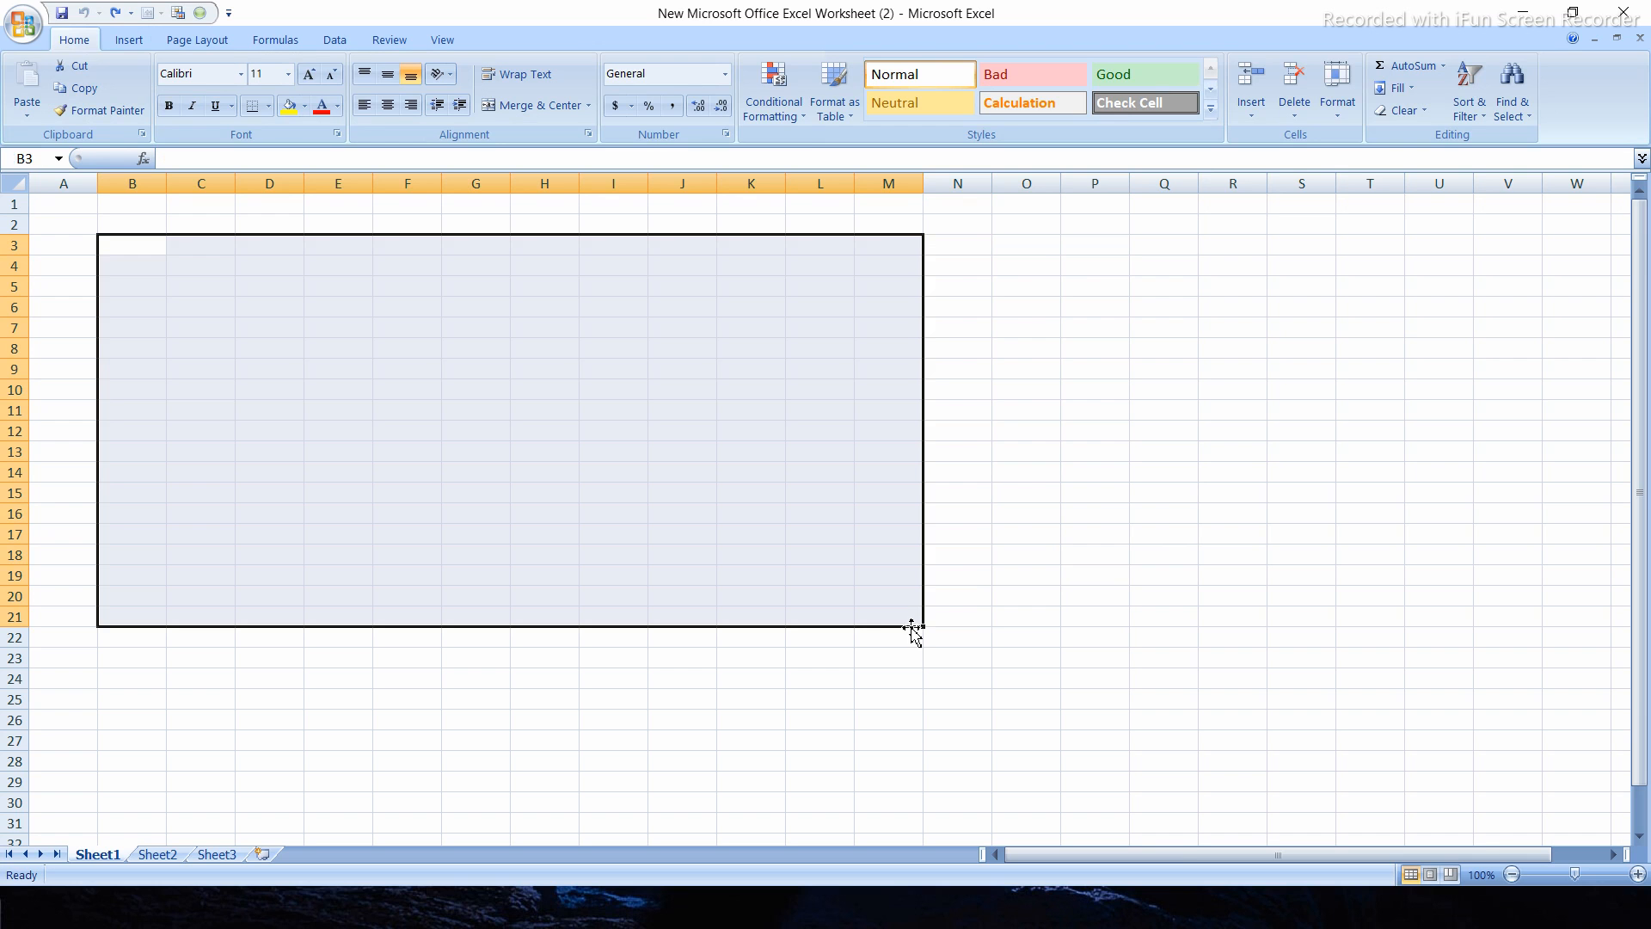
left_click(129, 41)
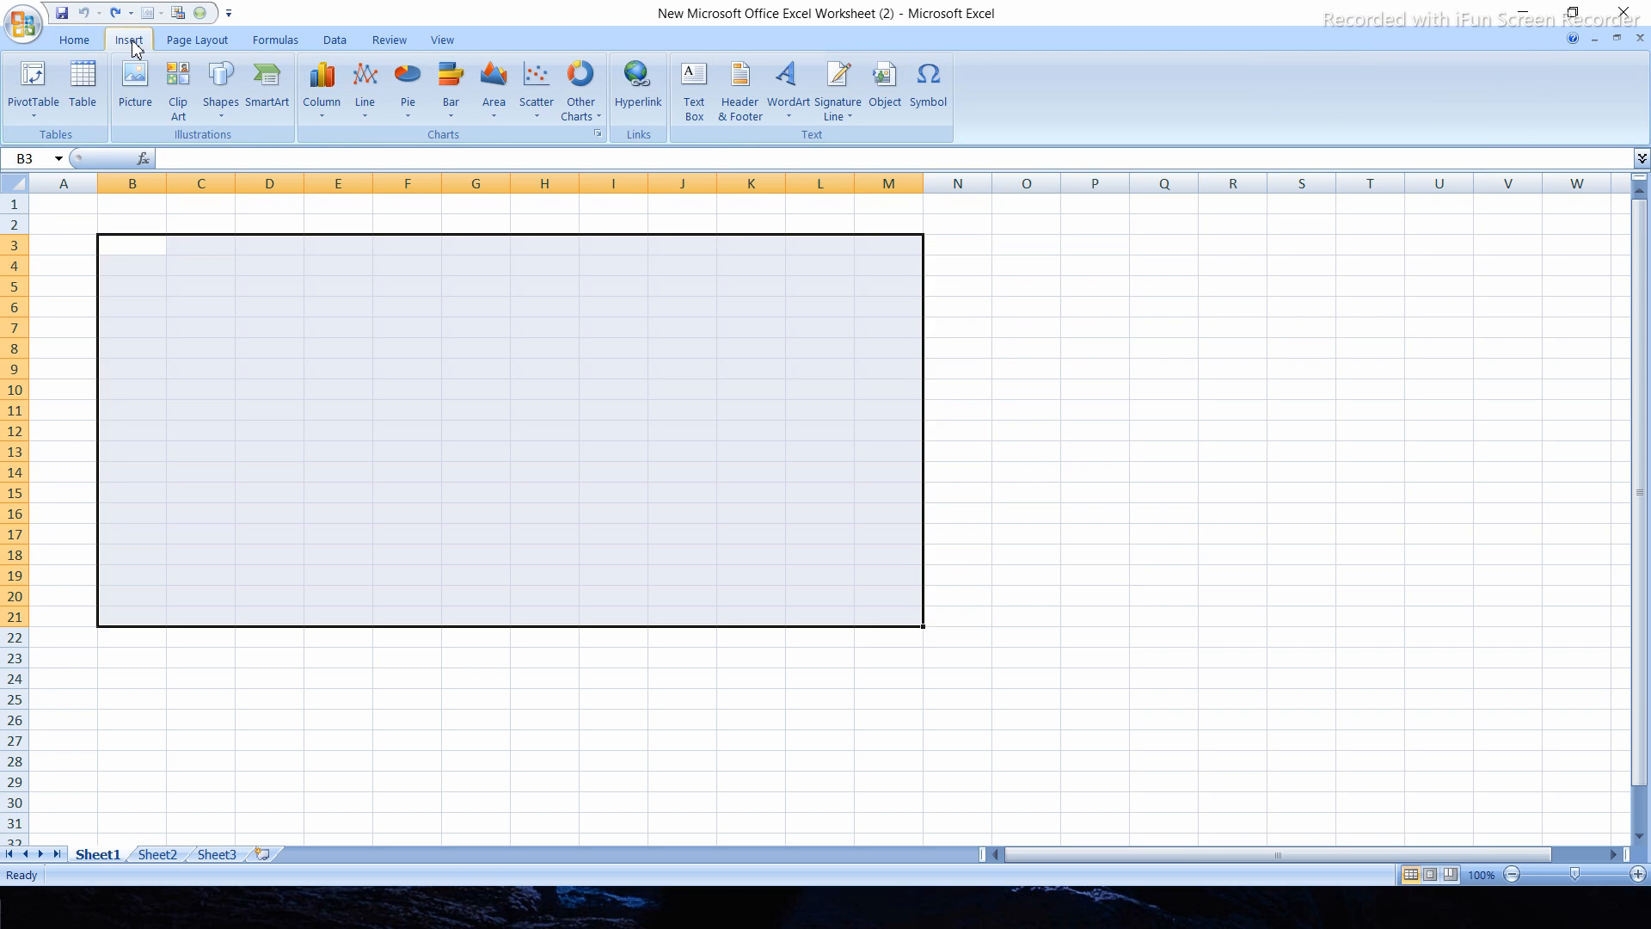
left_click(86, 81)
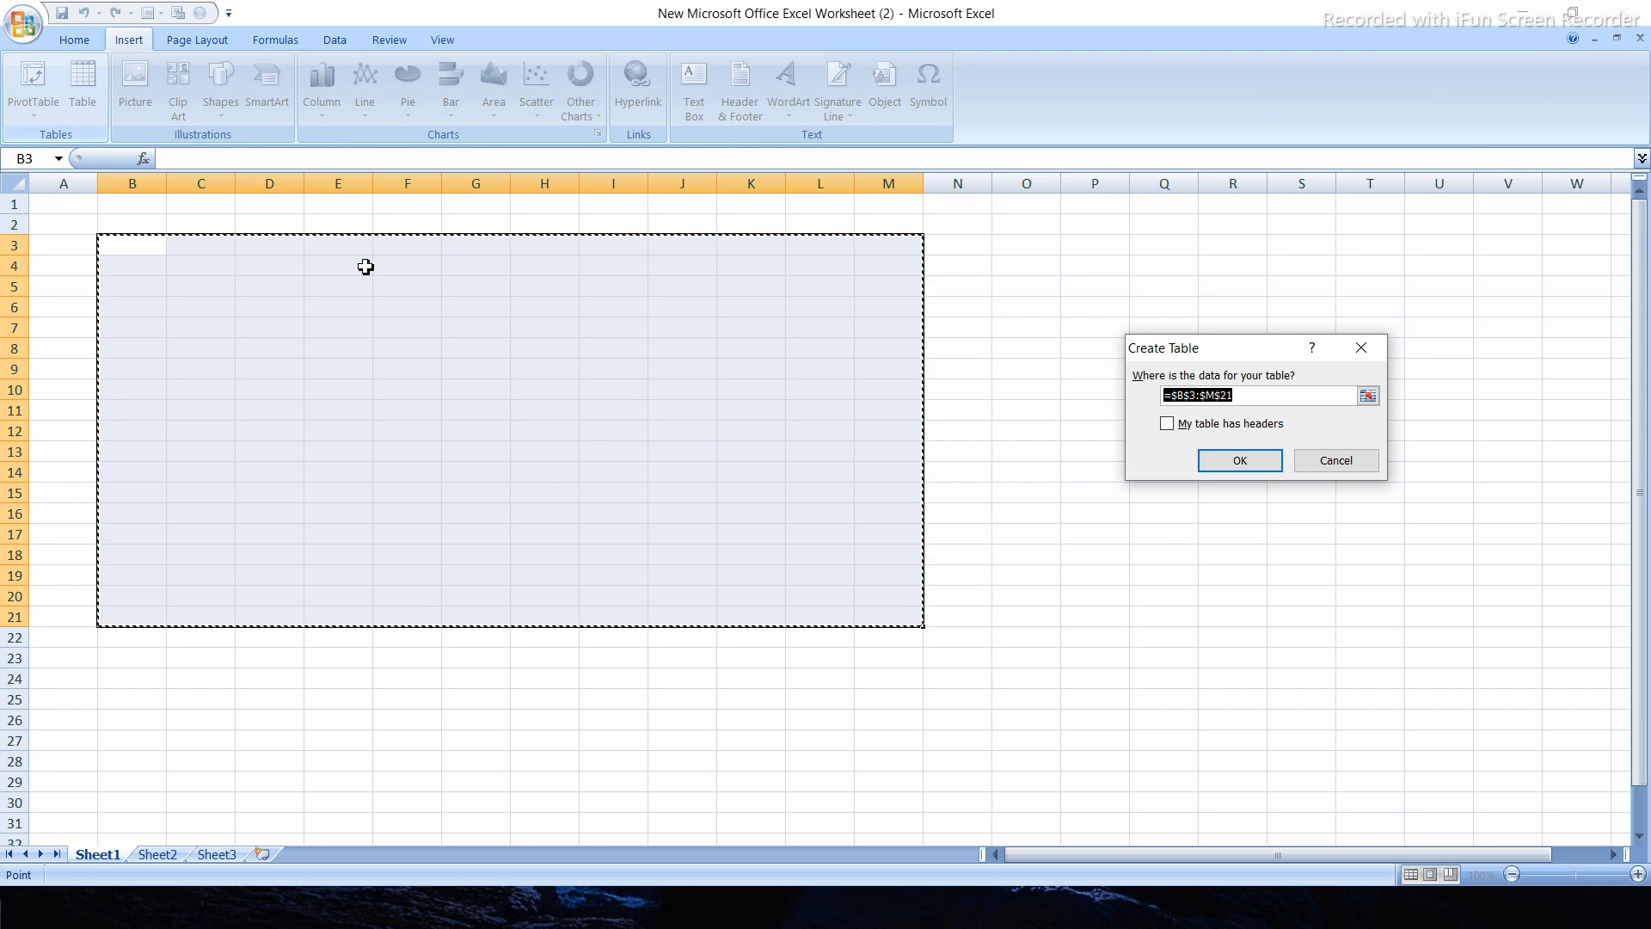
left_click_drag(135, 250, 910, 616)
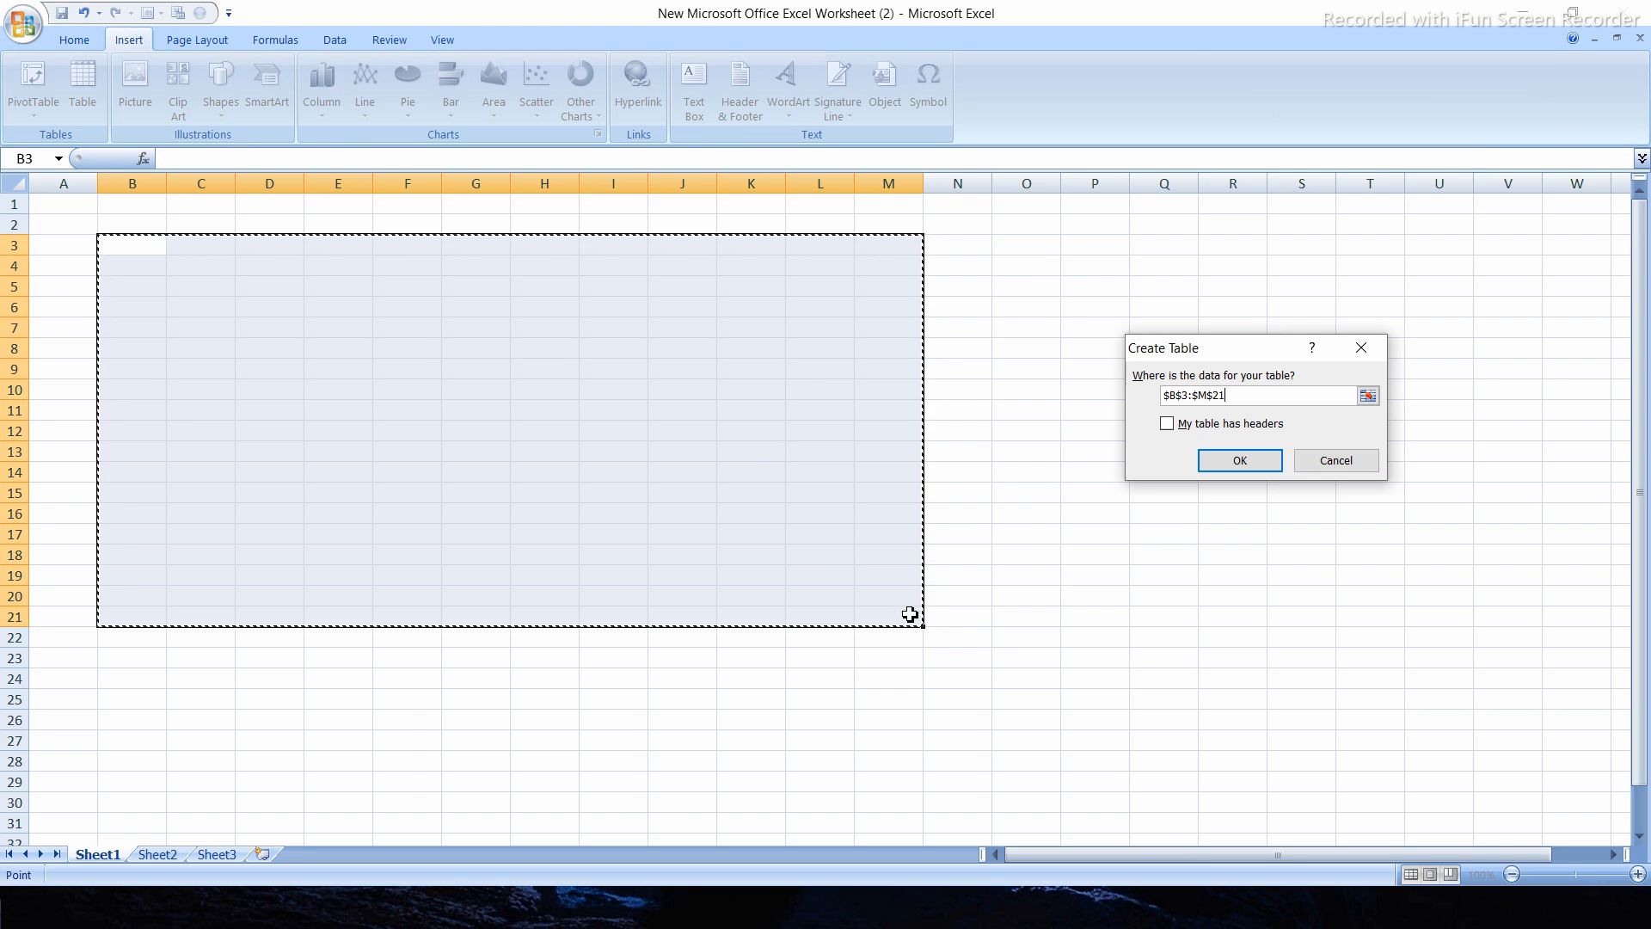
left_click(1257, 465)
left_click(1269, 348)
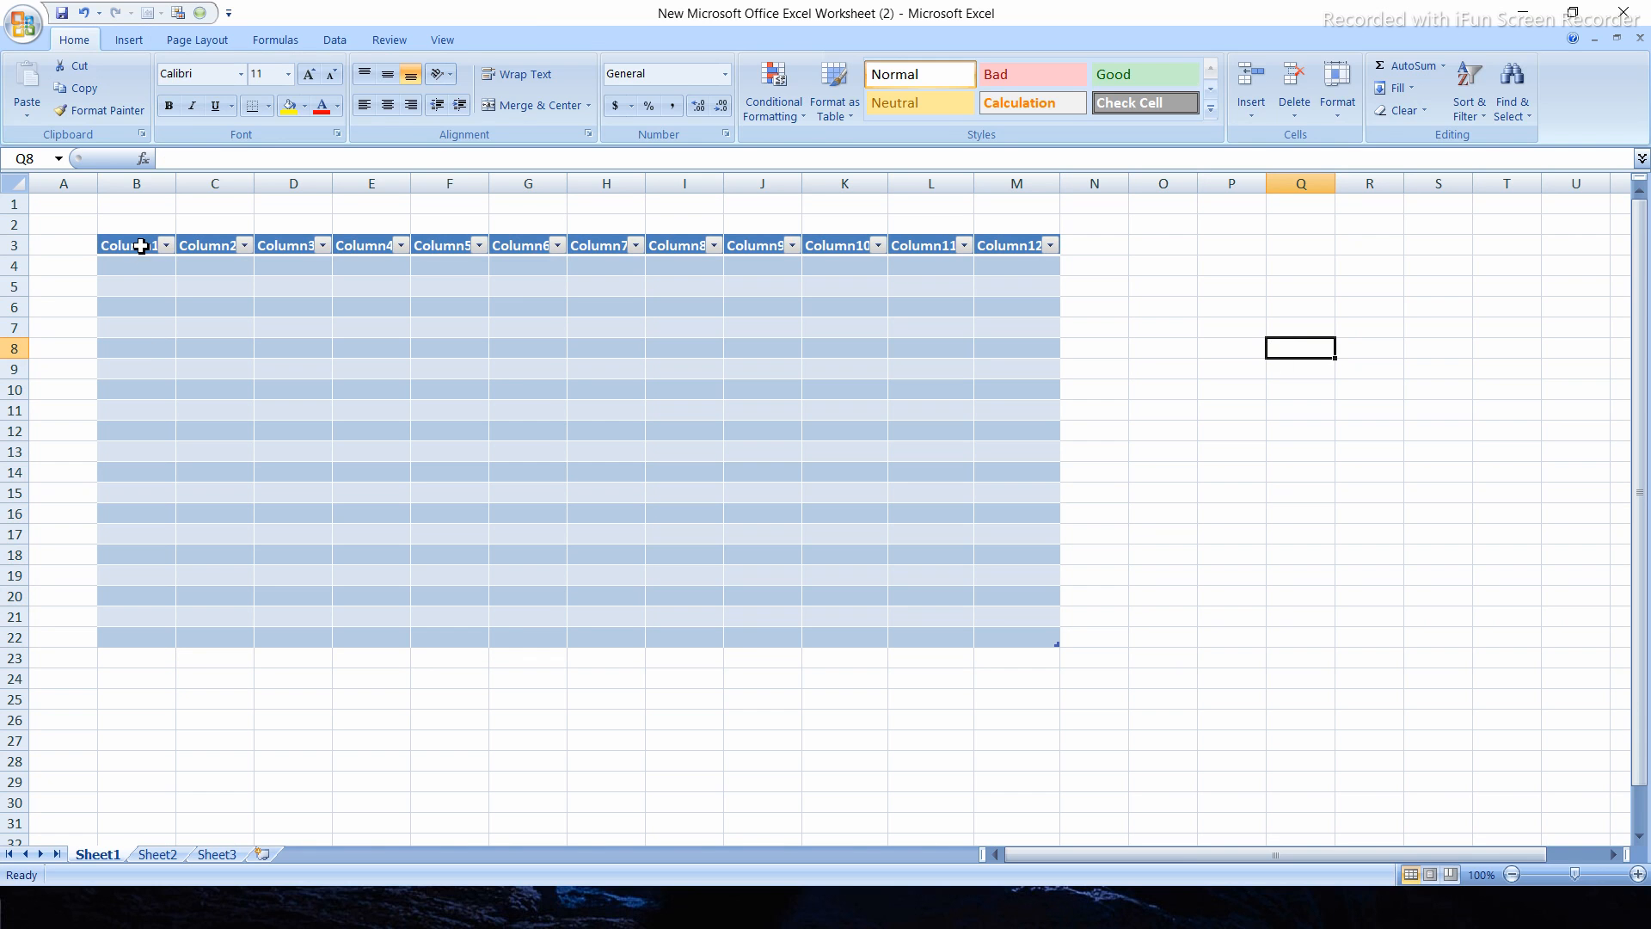
Select the data cells of the table's first column and inspect the table's name.
left_click(140, 246)
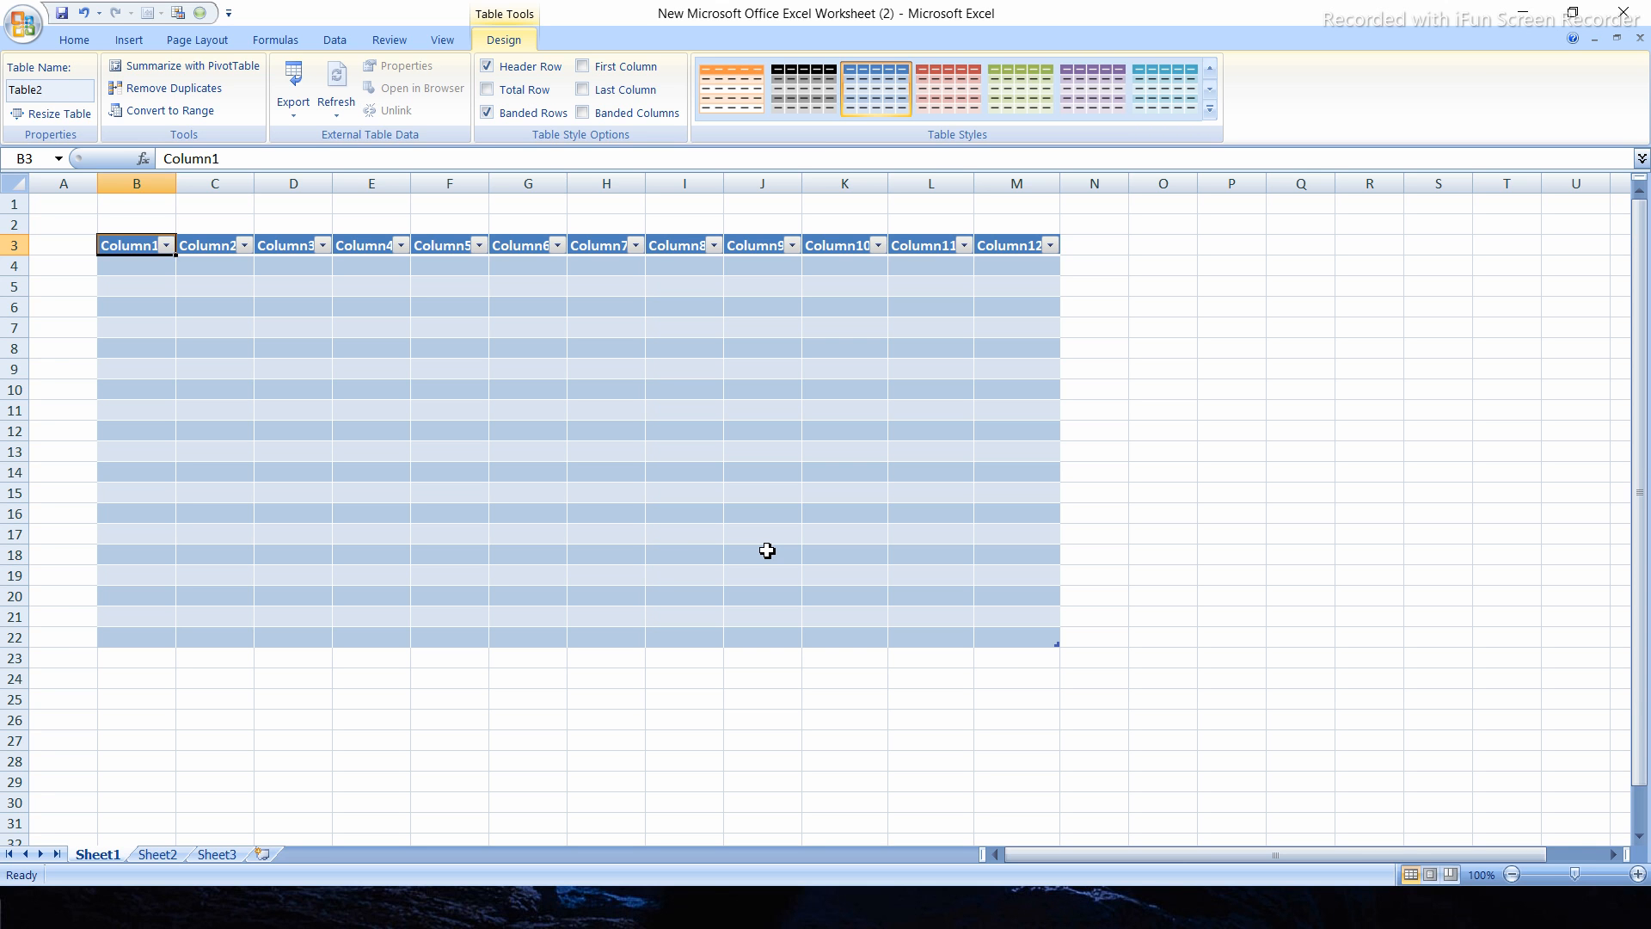
left_click(1307, 281)
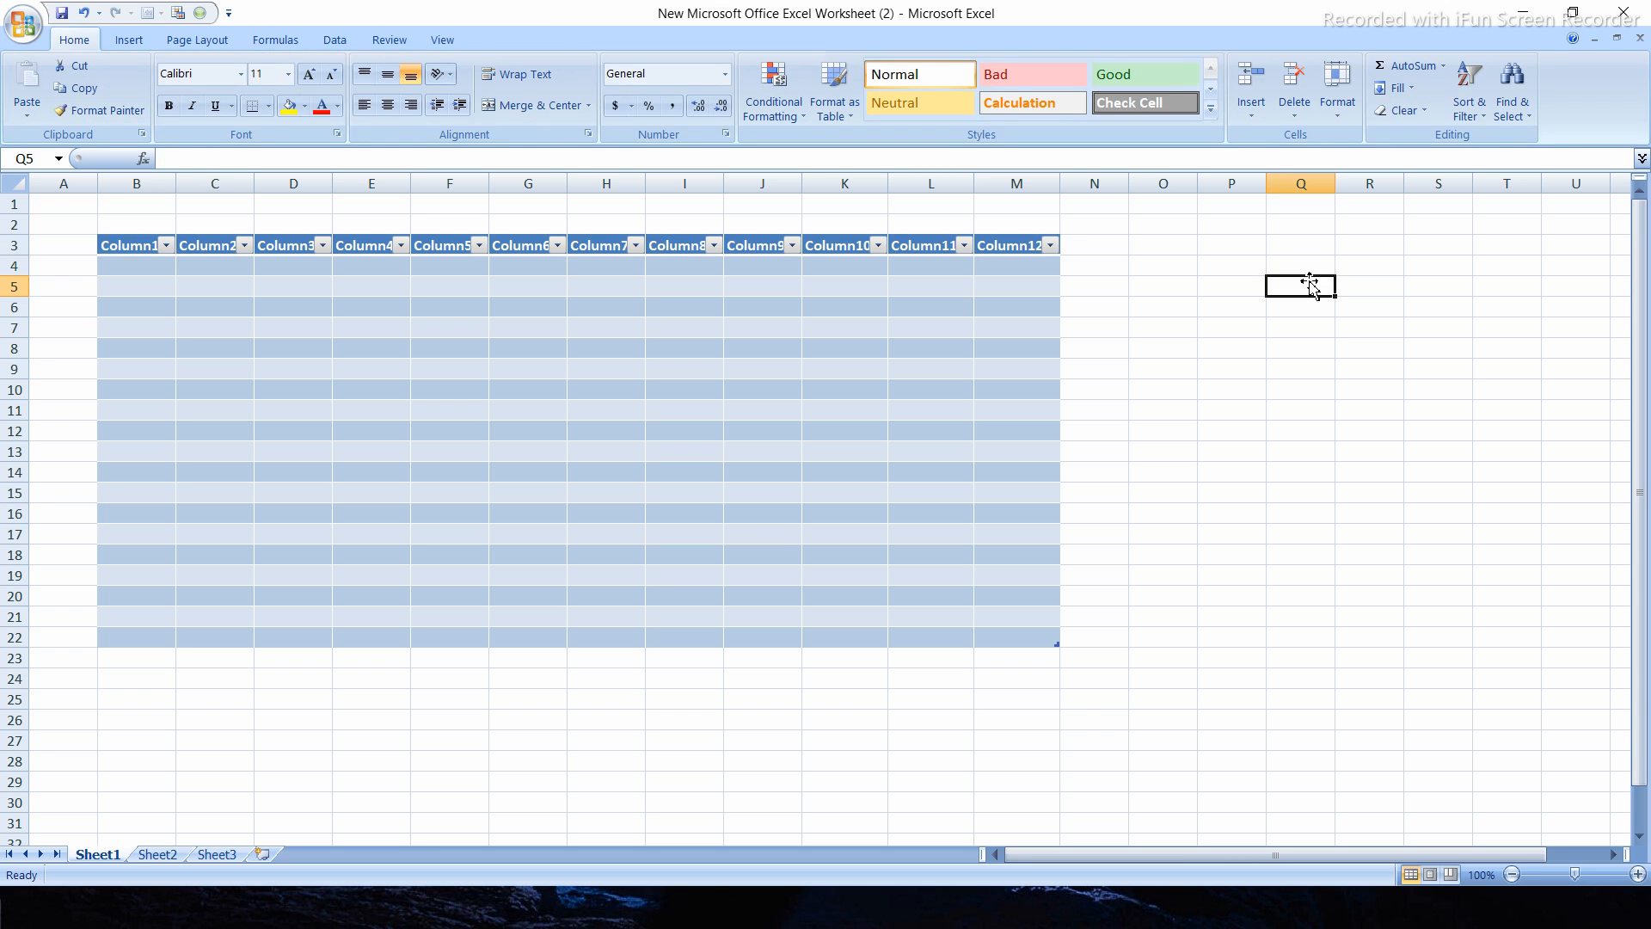
left_click(149, 243)
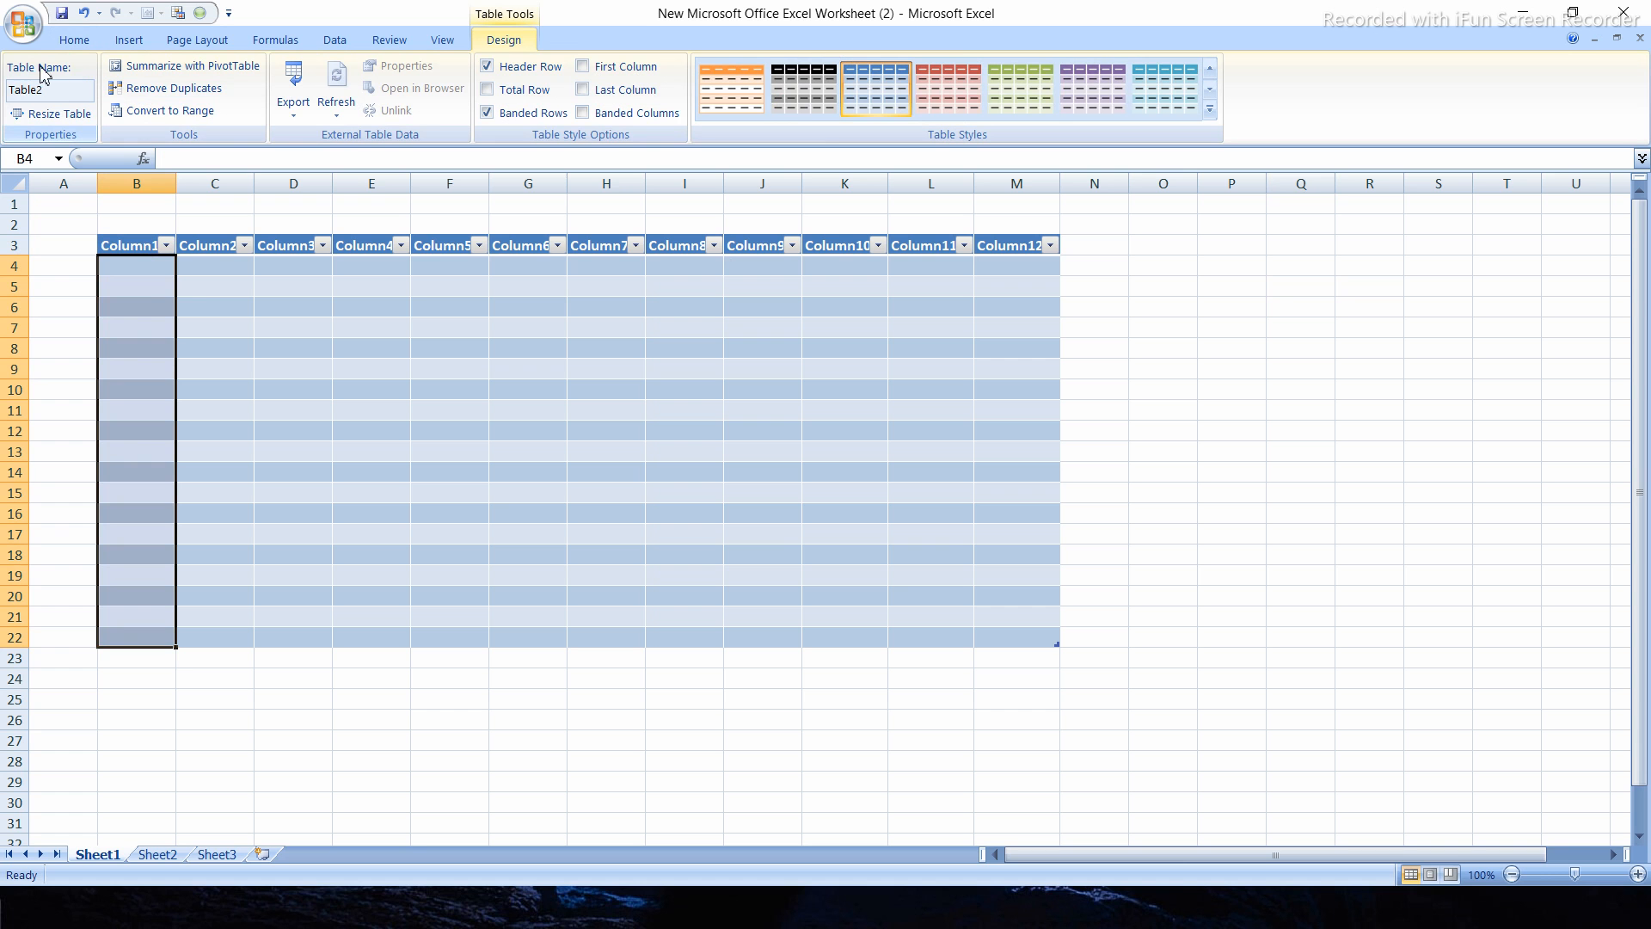
left_click(36, 91)
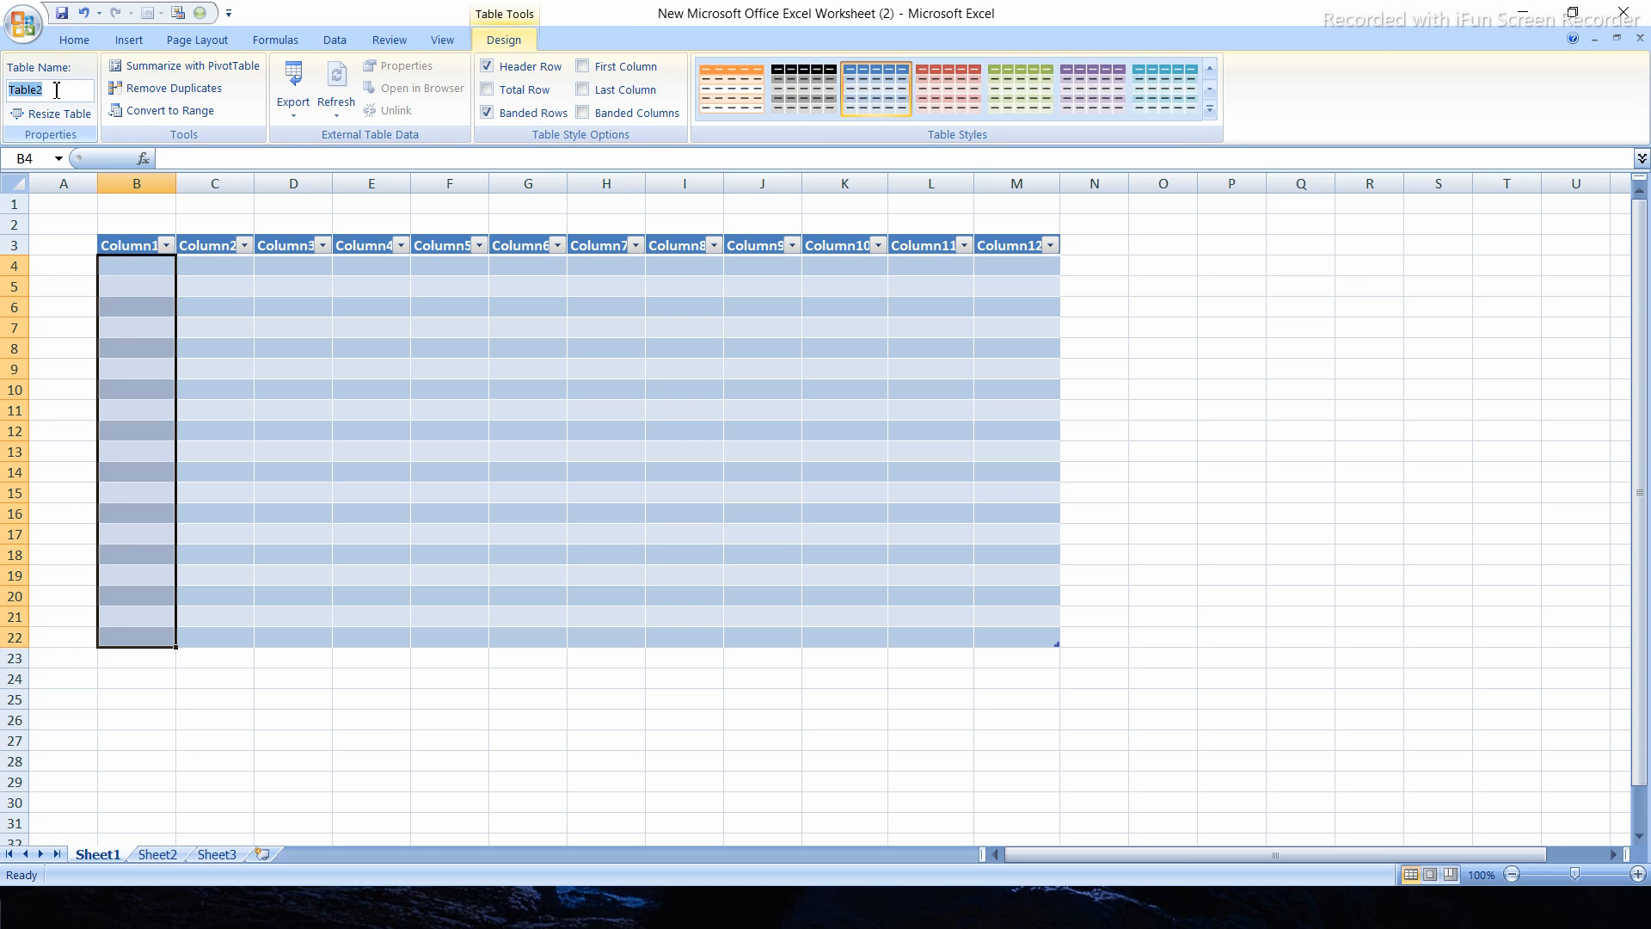
left_click(57, 90)
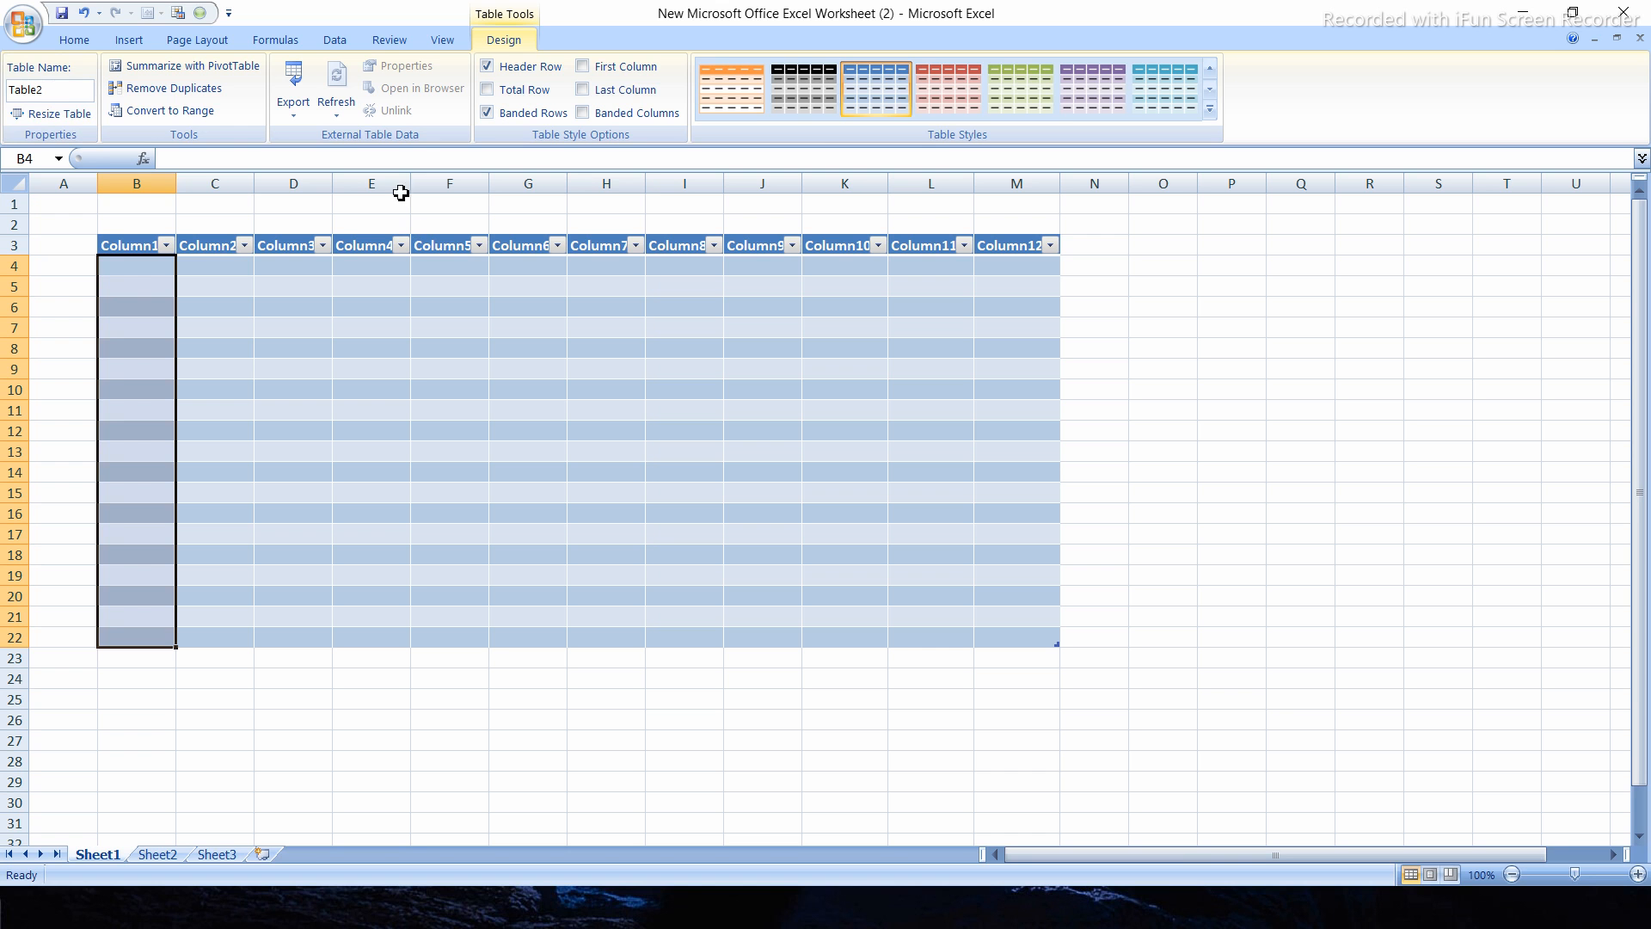
Try to resize the table to the range C5:D18, and cancel the resizing.
left_click(61, 119)
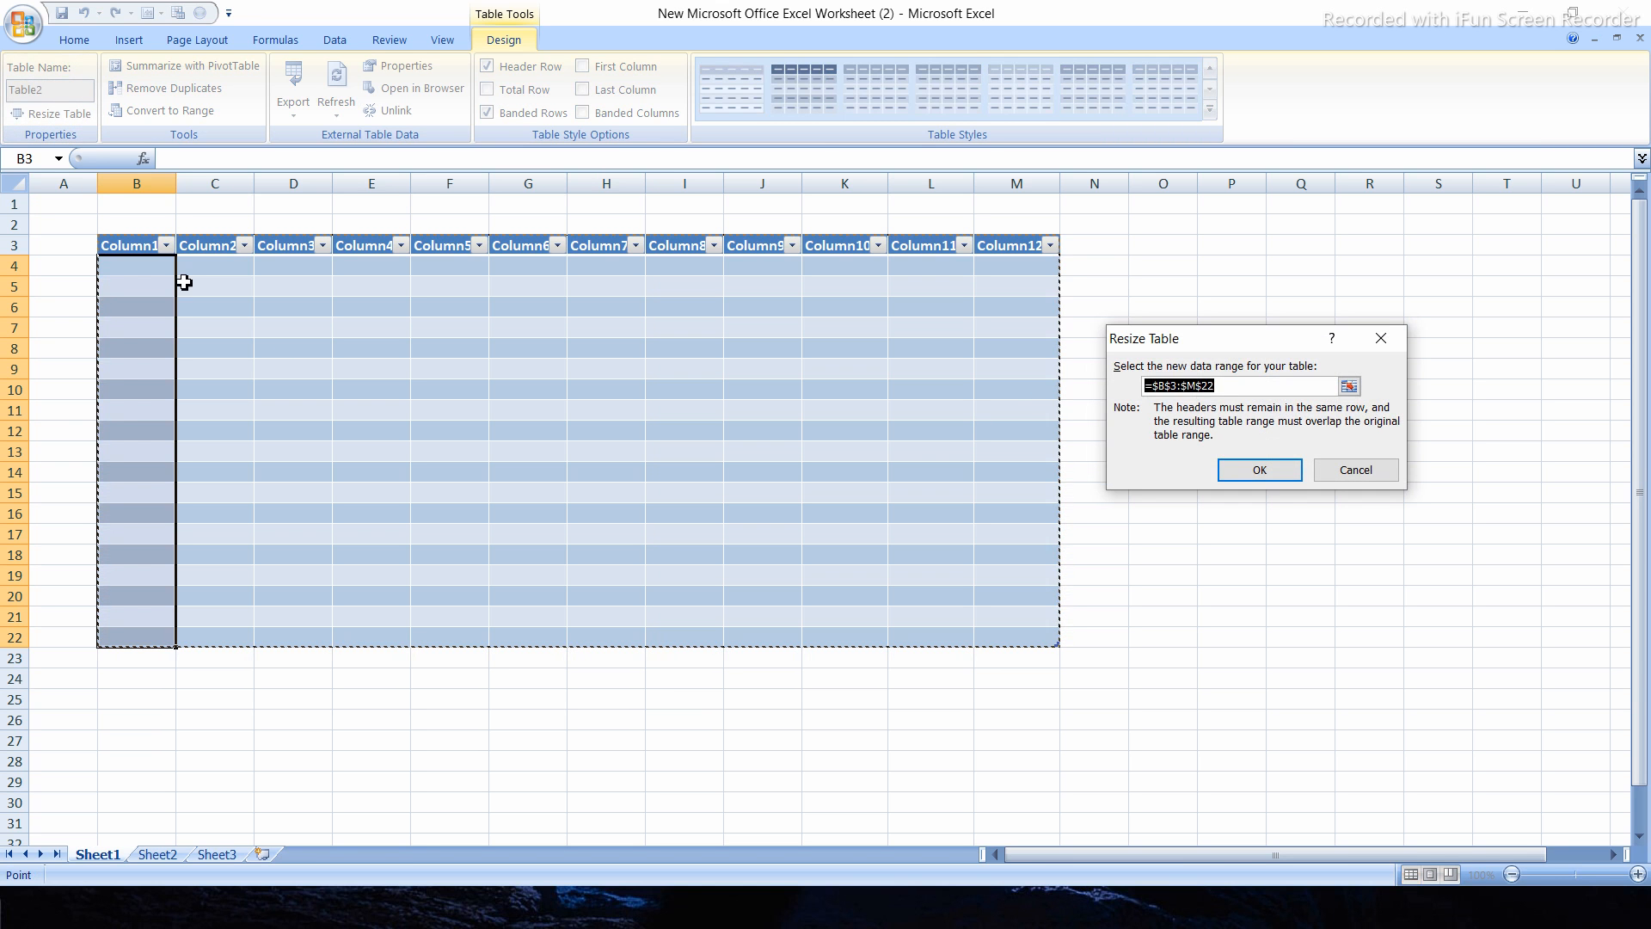
left_click_drag(182, 282, 318, 566)
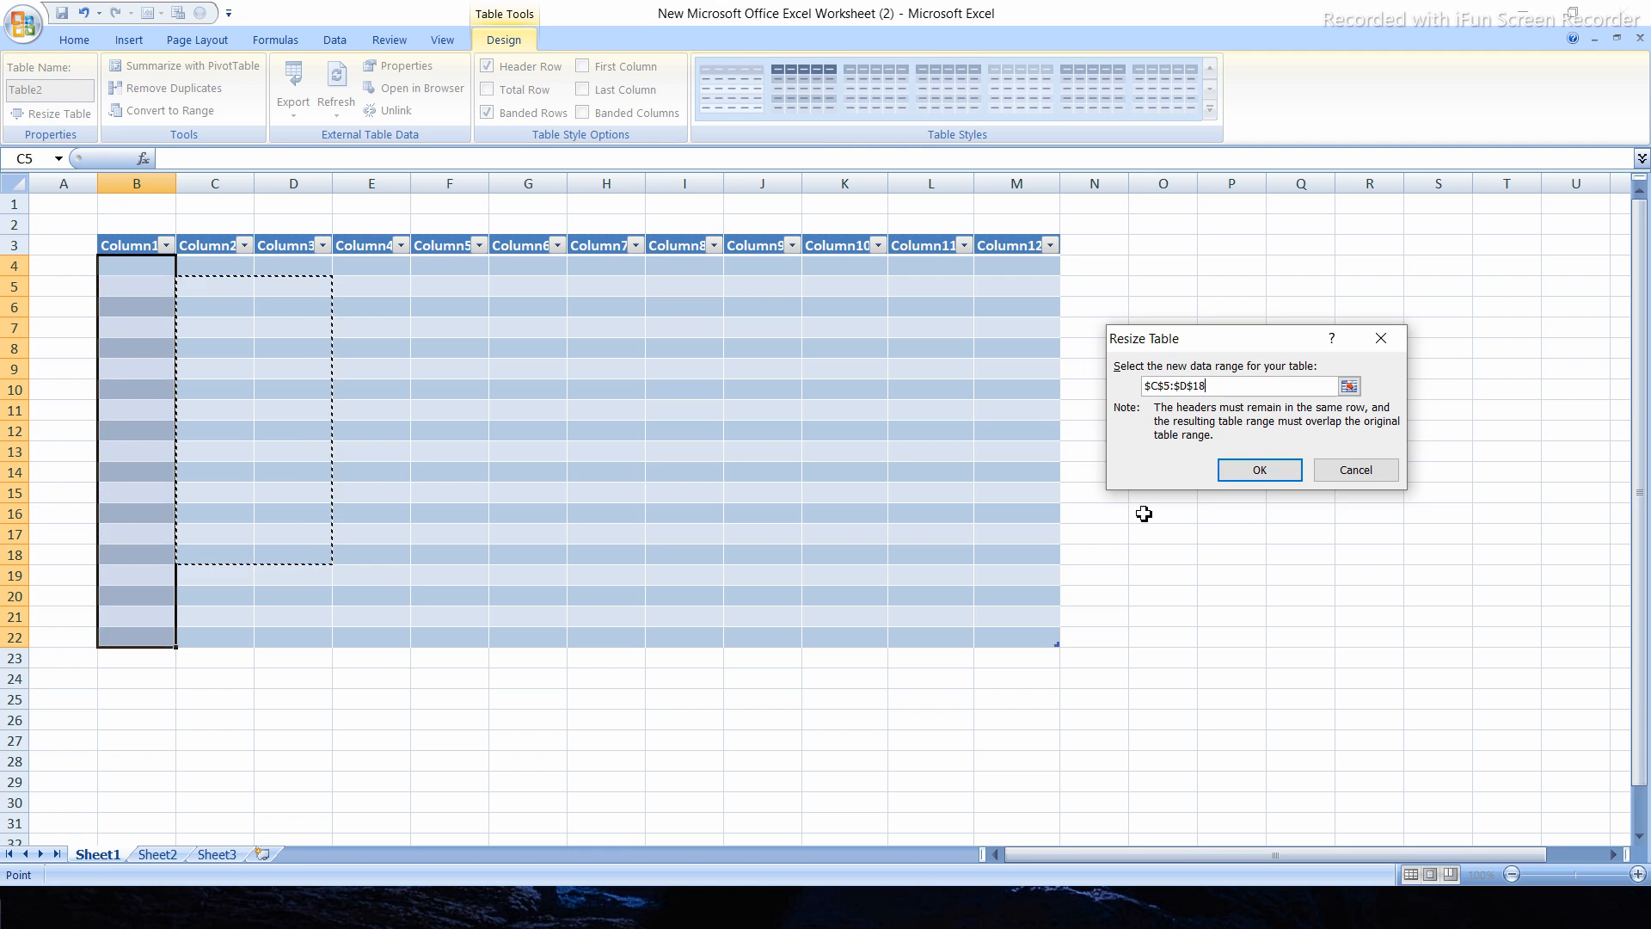
left_click(1260, 471)
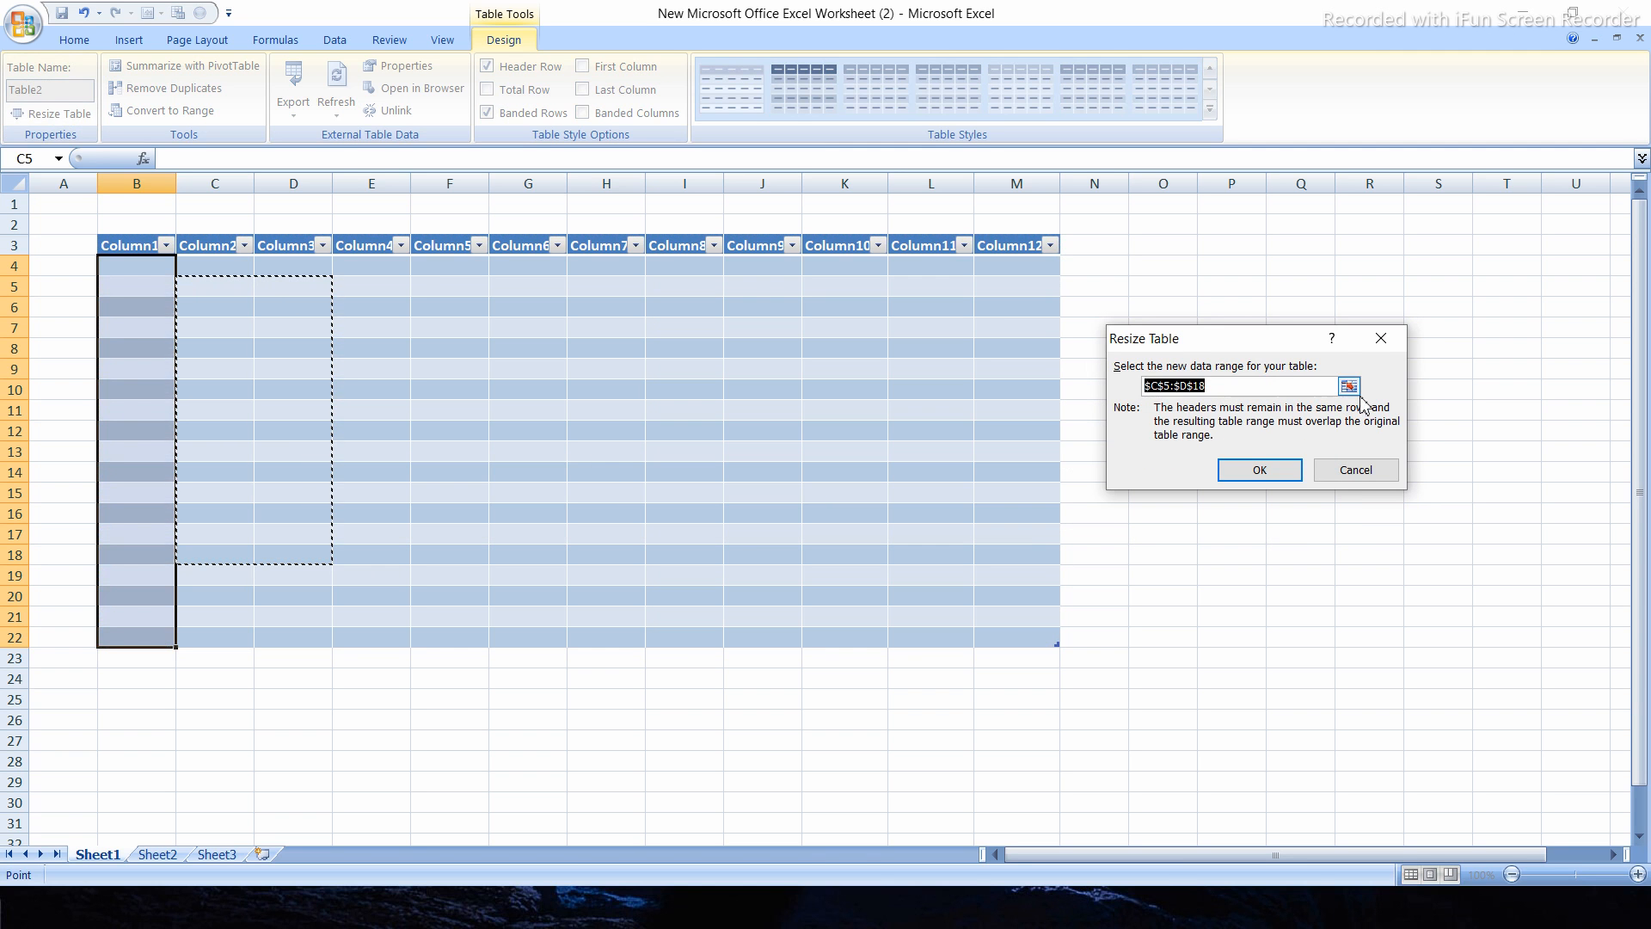
left_click(1379, 348)
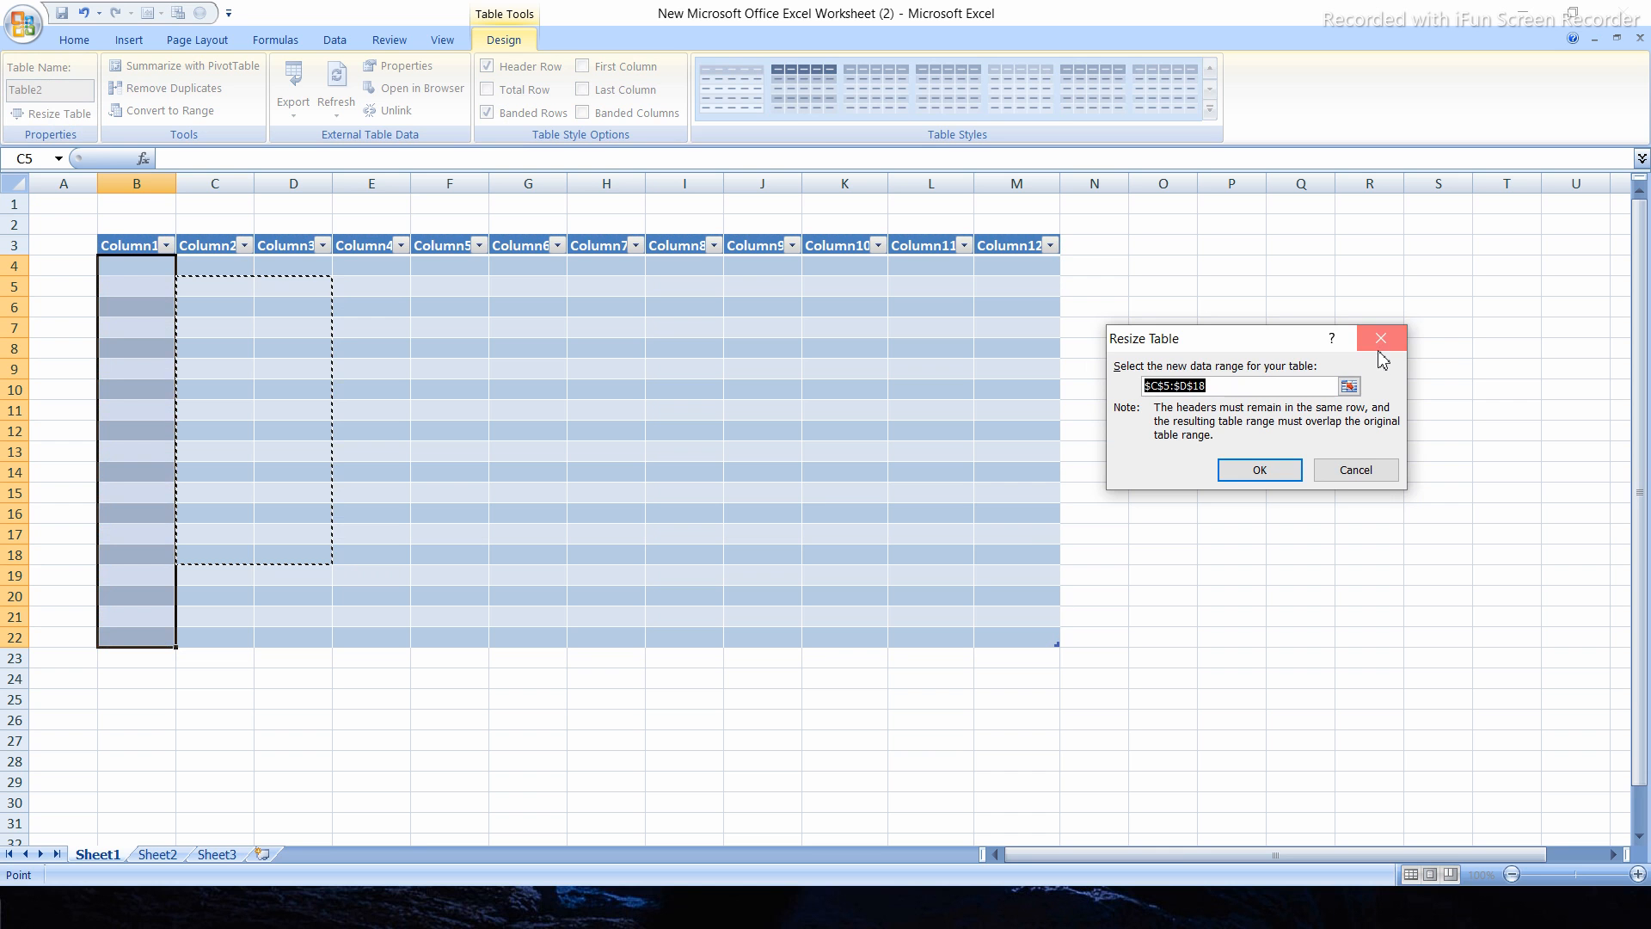
Try to resize the table to the single cell B4.
left_click(50, 116)
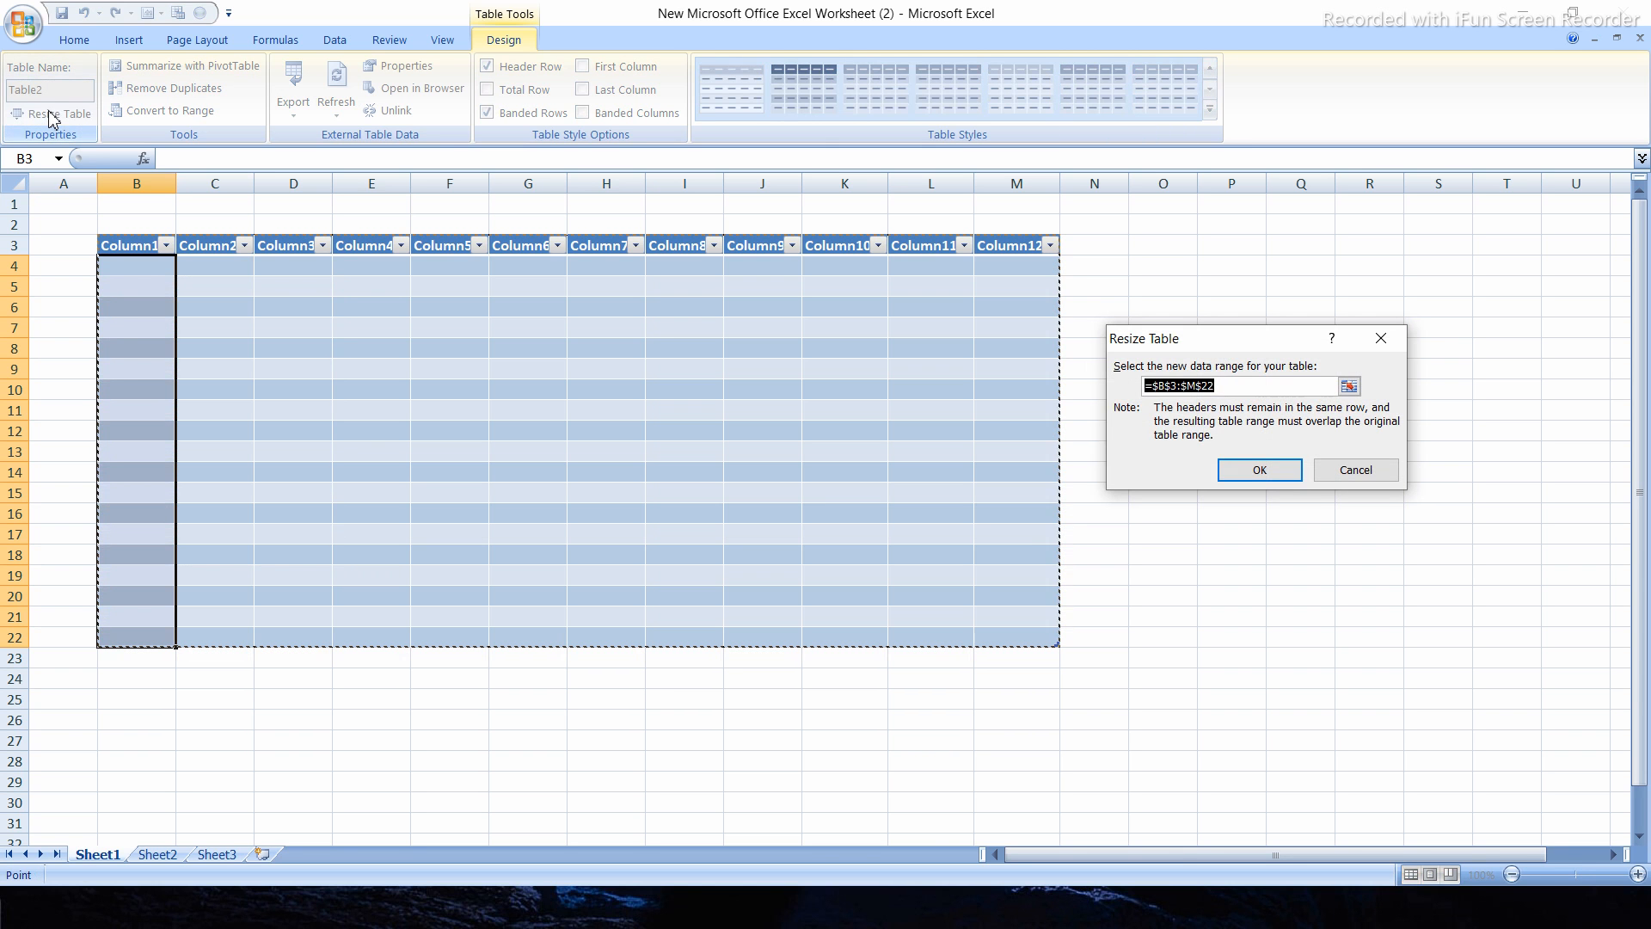
left_click(191, 284)
left_click(143, 266)
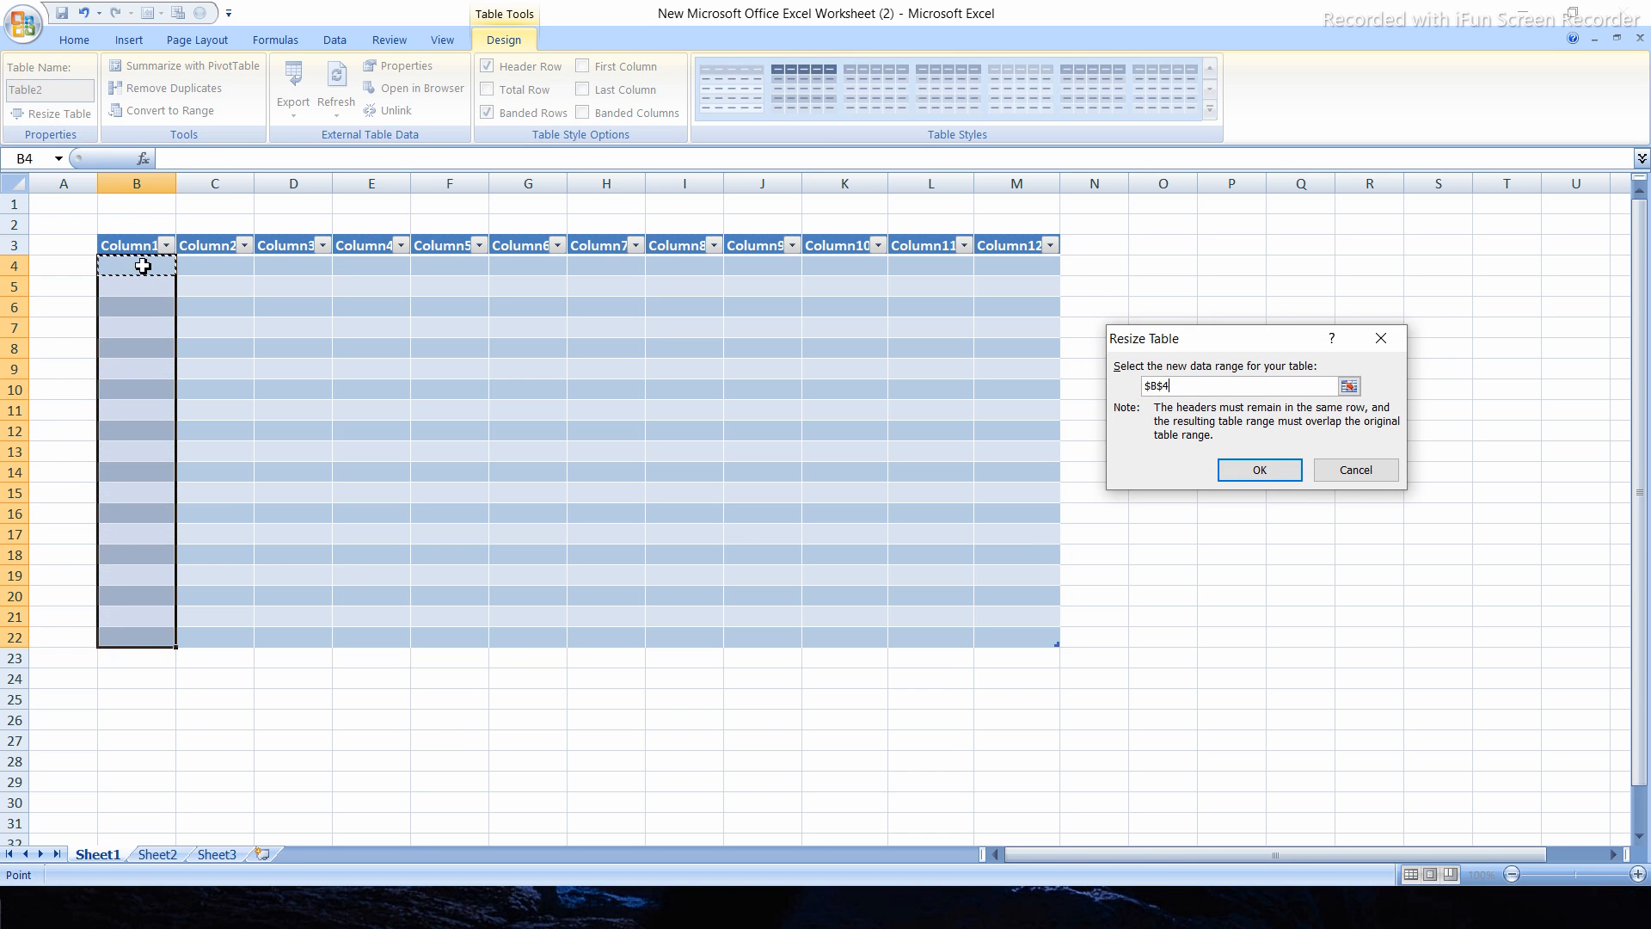
left_click(1261, 471)
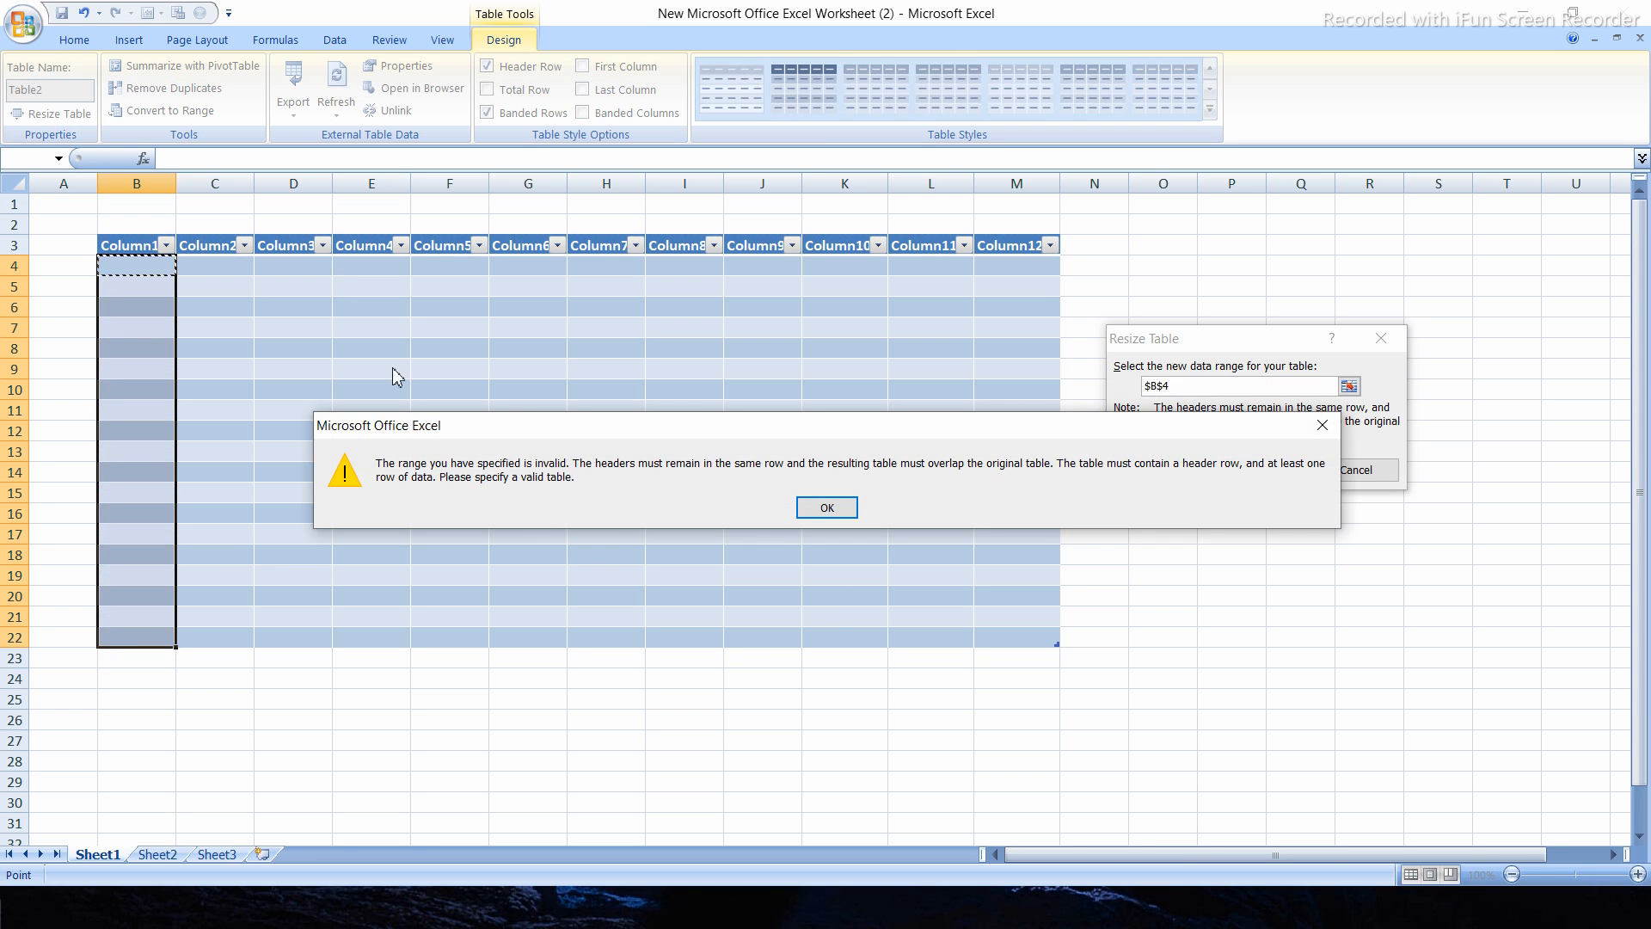
left_click(826, 507)
Pick B3:M25 as the table's new range, replace it with the table's existing range from B3, and finish the resizing.
left_click_drag(122, 250, 232, 250)
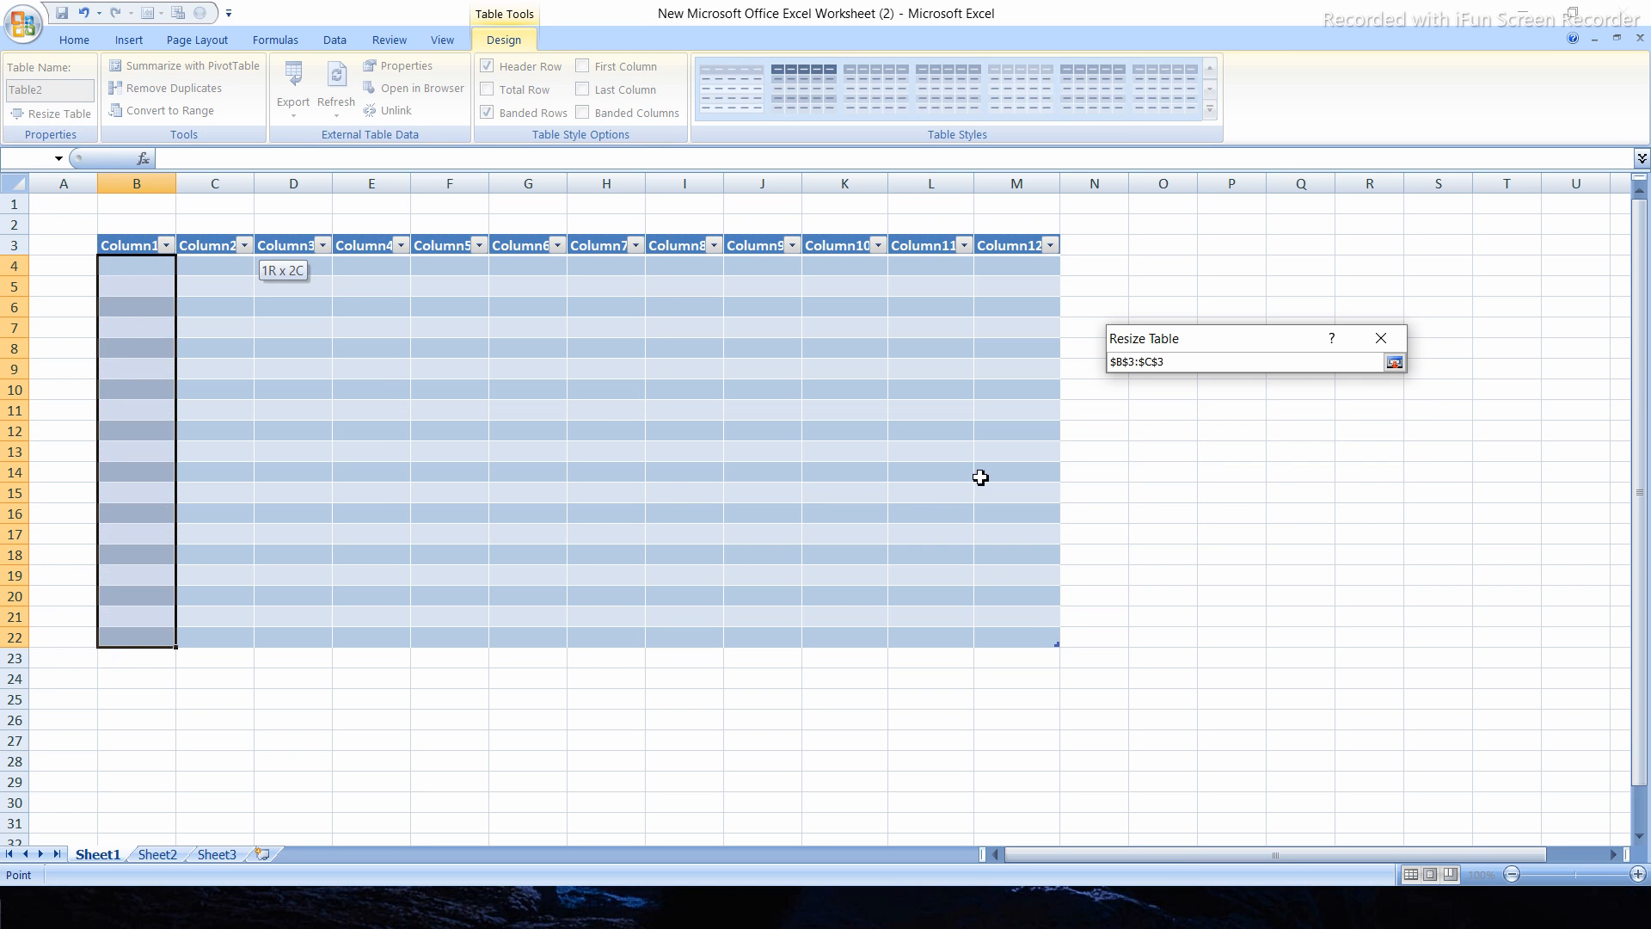
left_click_drag(980, 477, 1043, 694)
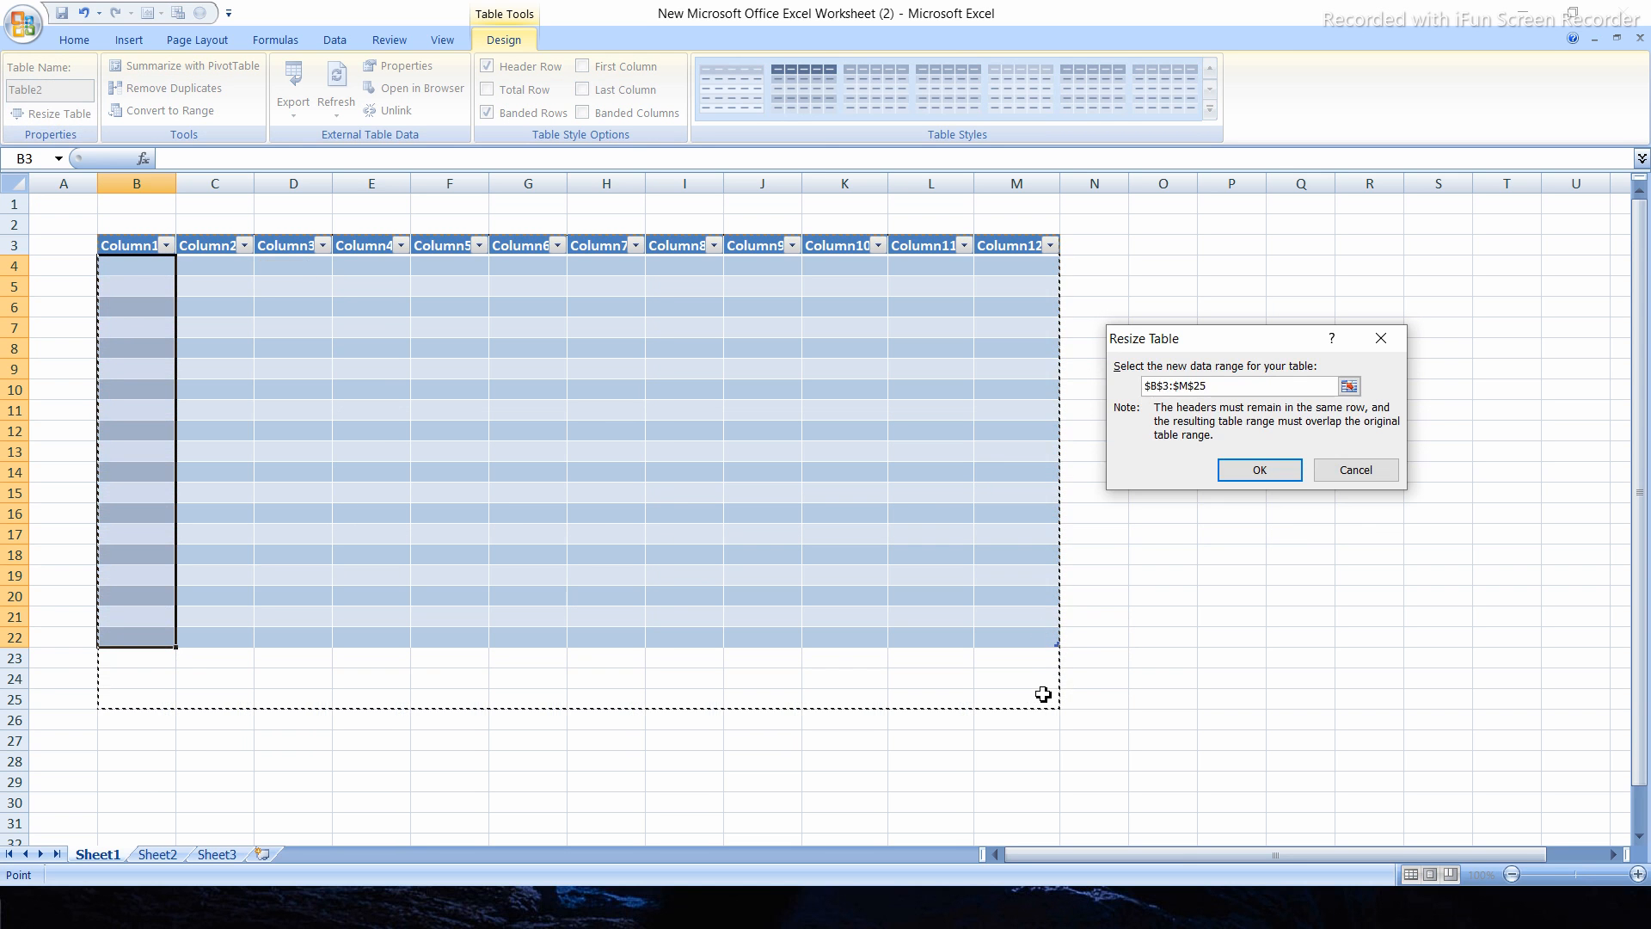
left_click(809, 678)
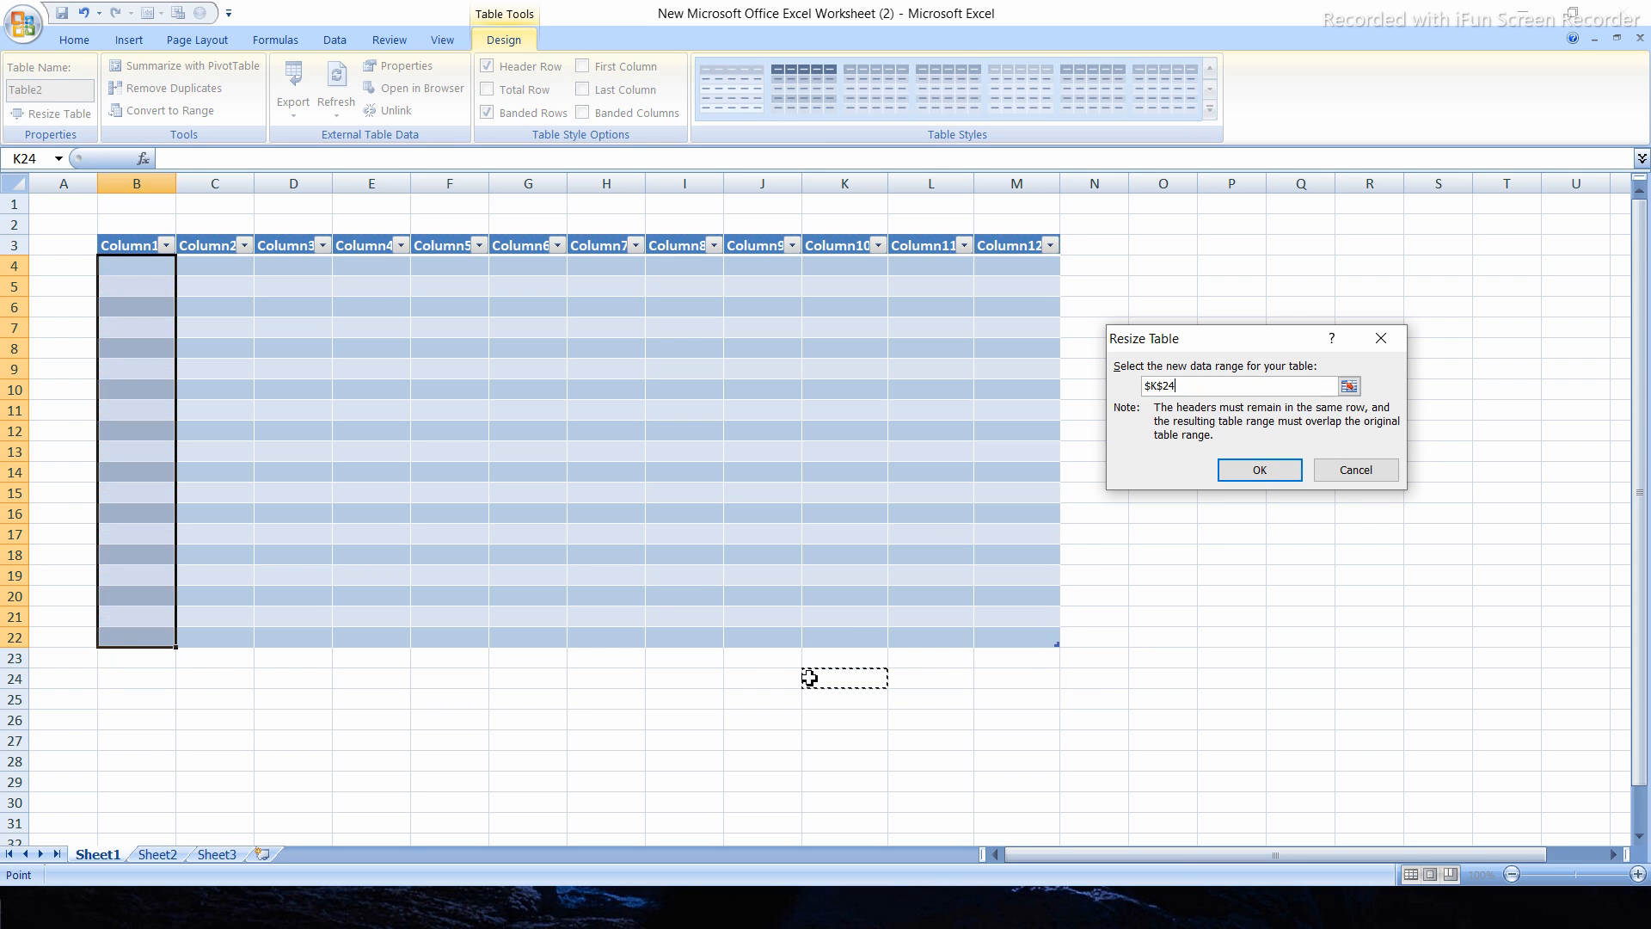
left_click_drag(121, 246, 1008, 631)
left_click(1245, 486)
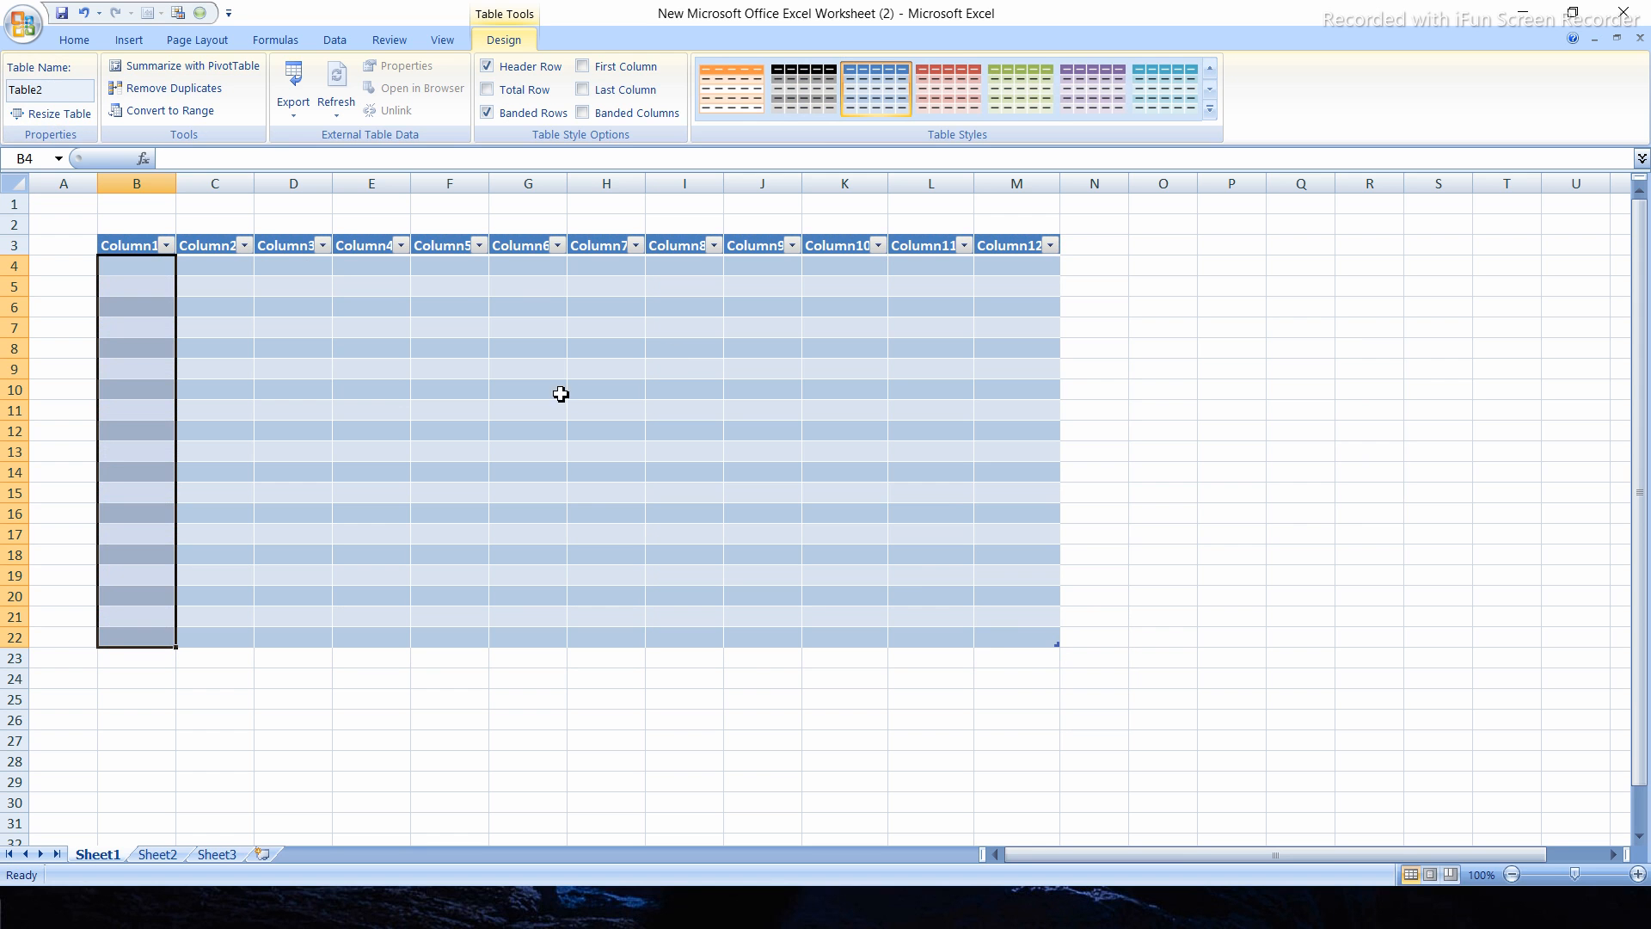
Widen the table to column O, shrink it to column G, and extend it again to column I.
left_click_drag(1061, 649, 1163, 652)
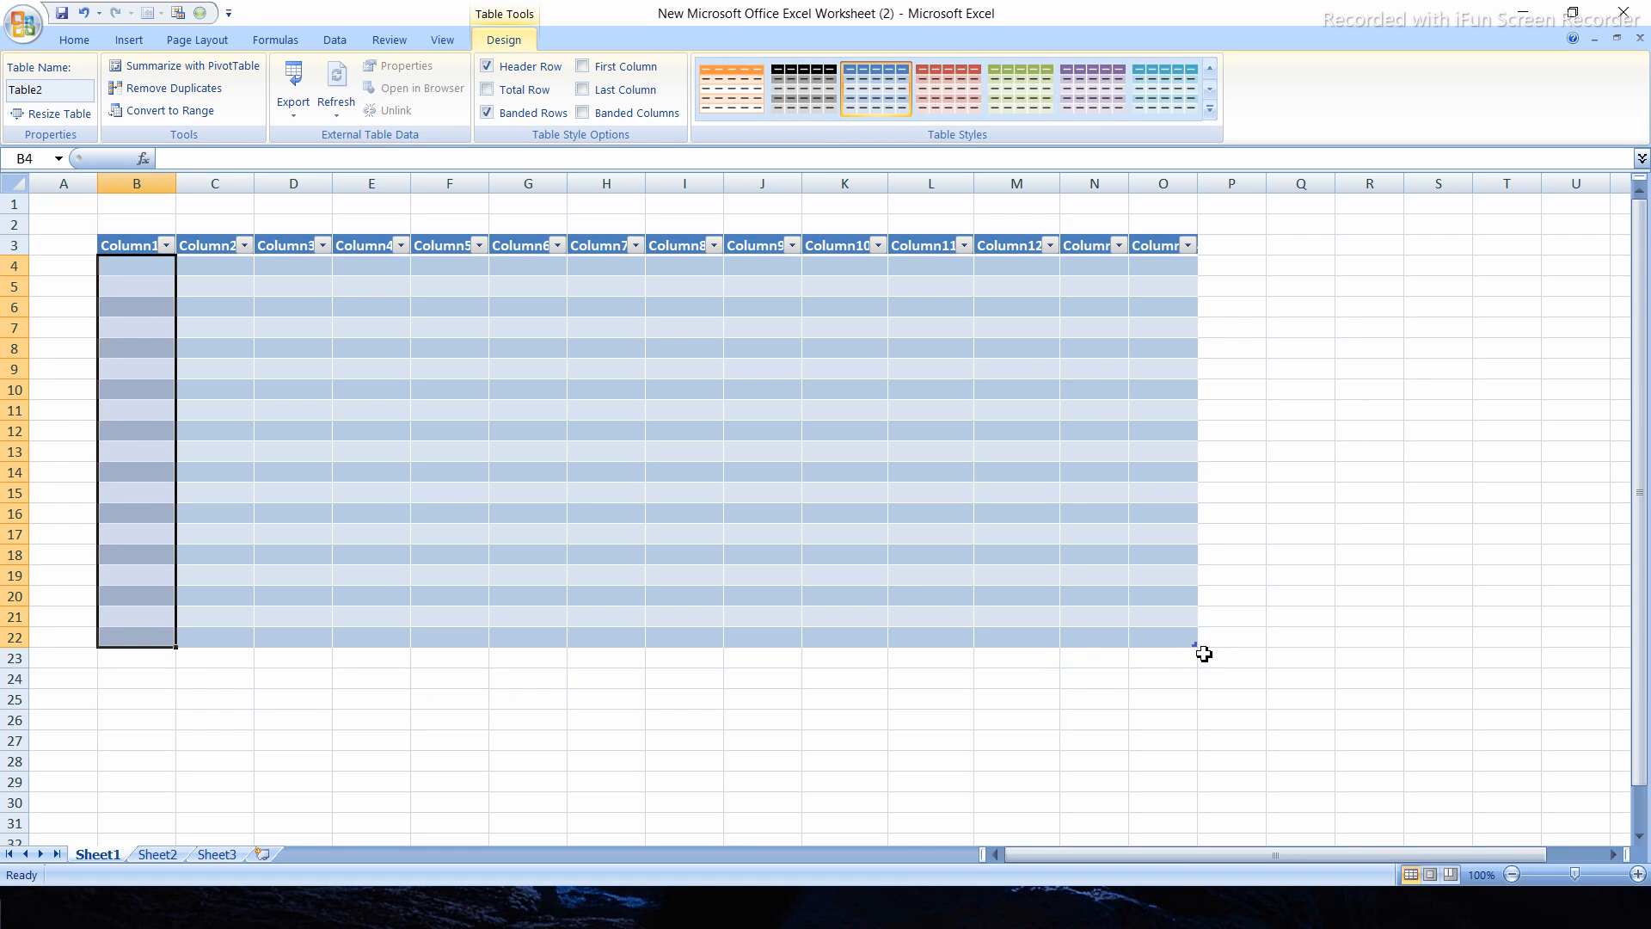
left_click_drag(1195, 647, 579, 638)
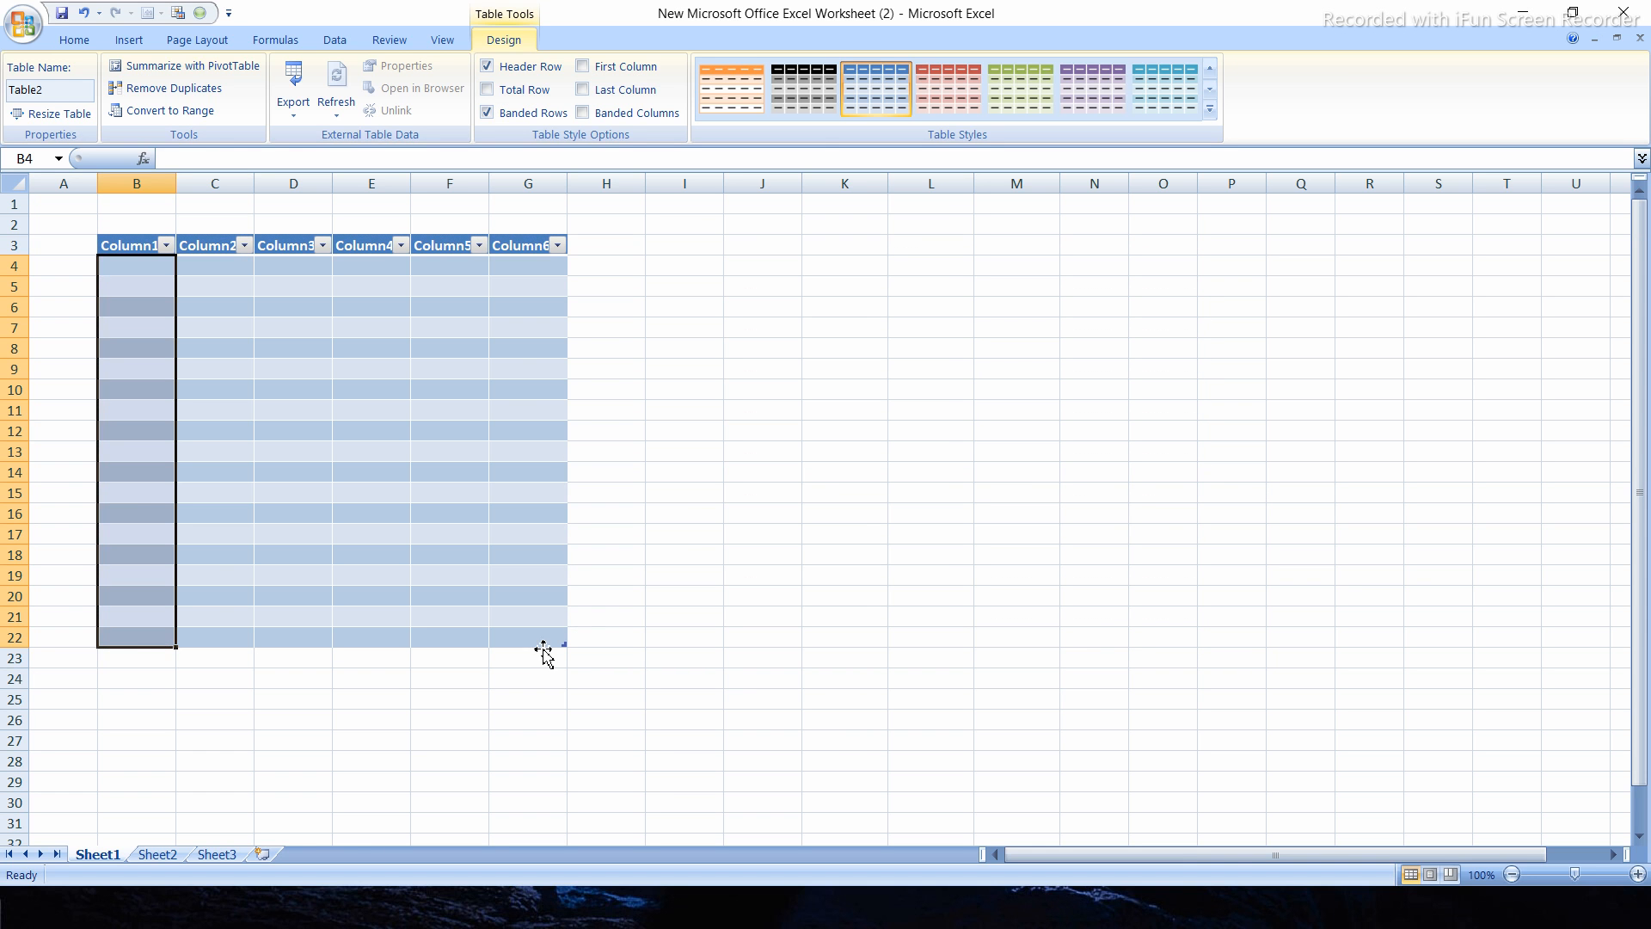
left_click_drag(565, 650, 737, 663)
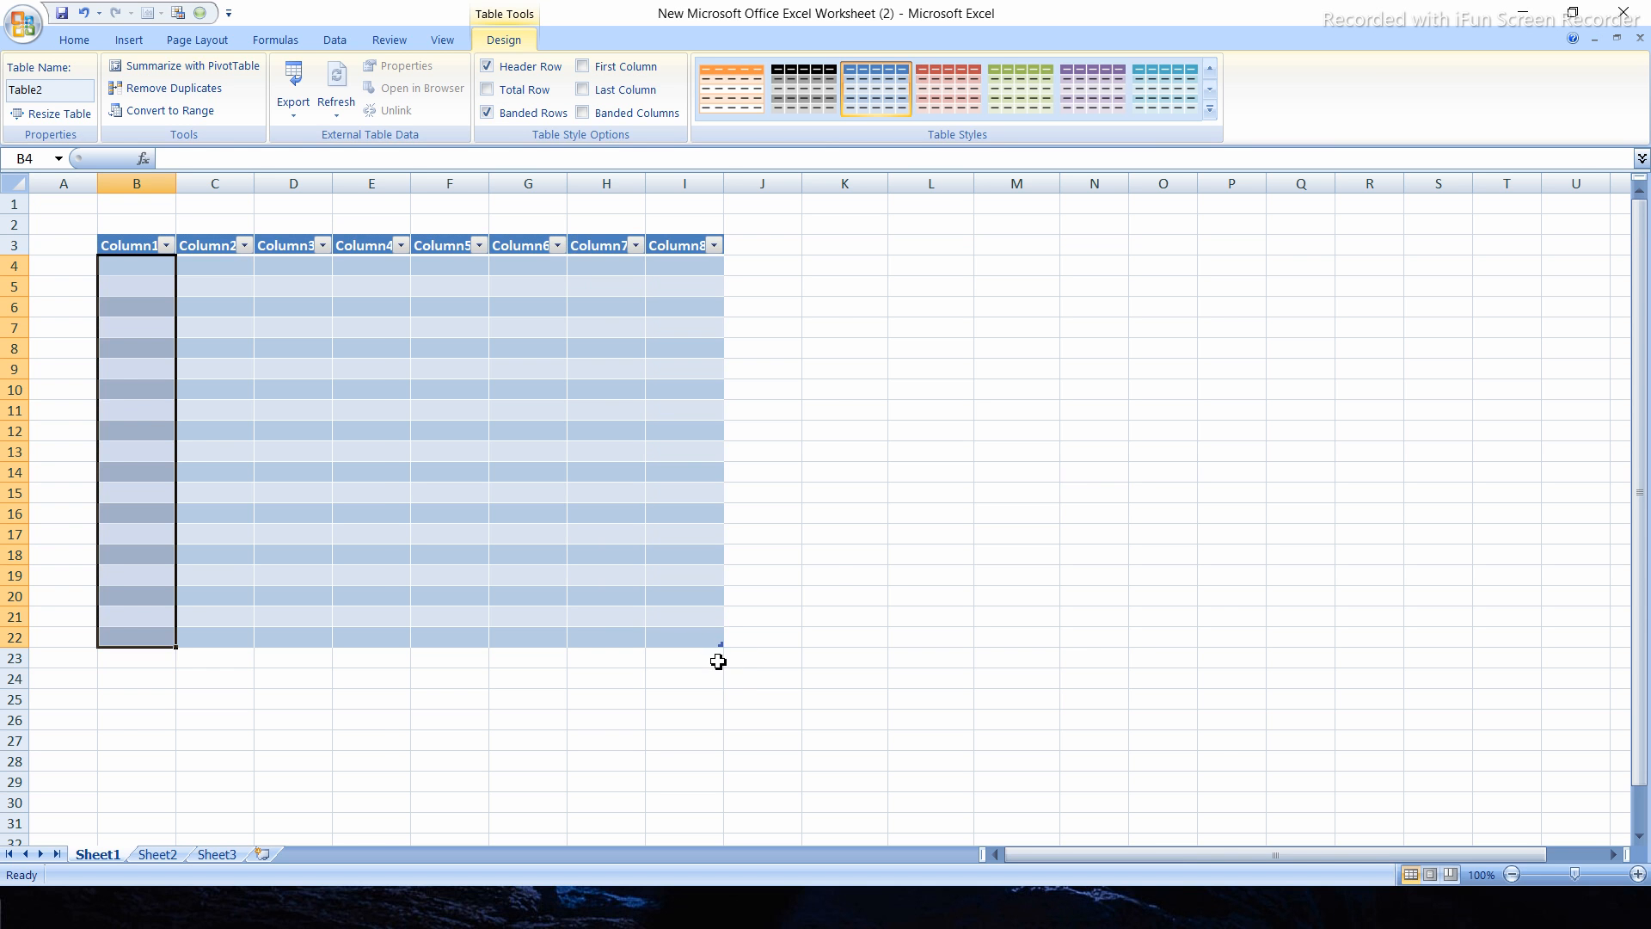
Extend the table by one column so that it ends at column J.
scroll(774, 628, "up", 1)
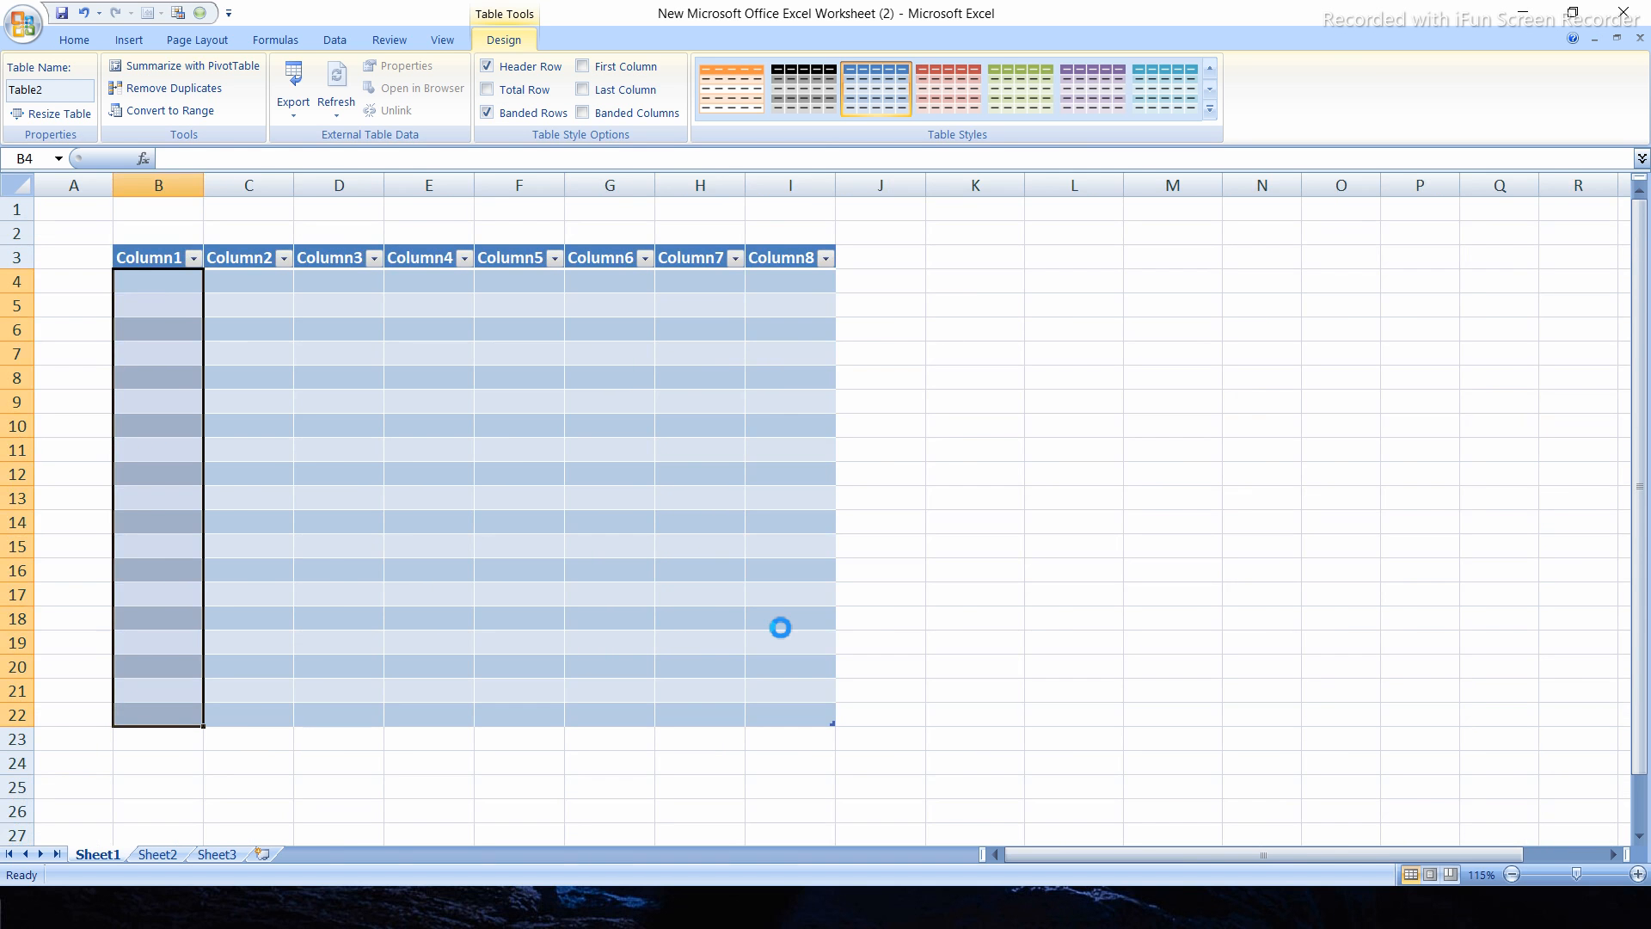
scroll(965, 671, "up", 1)
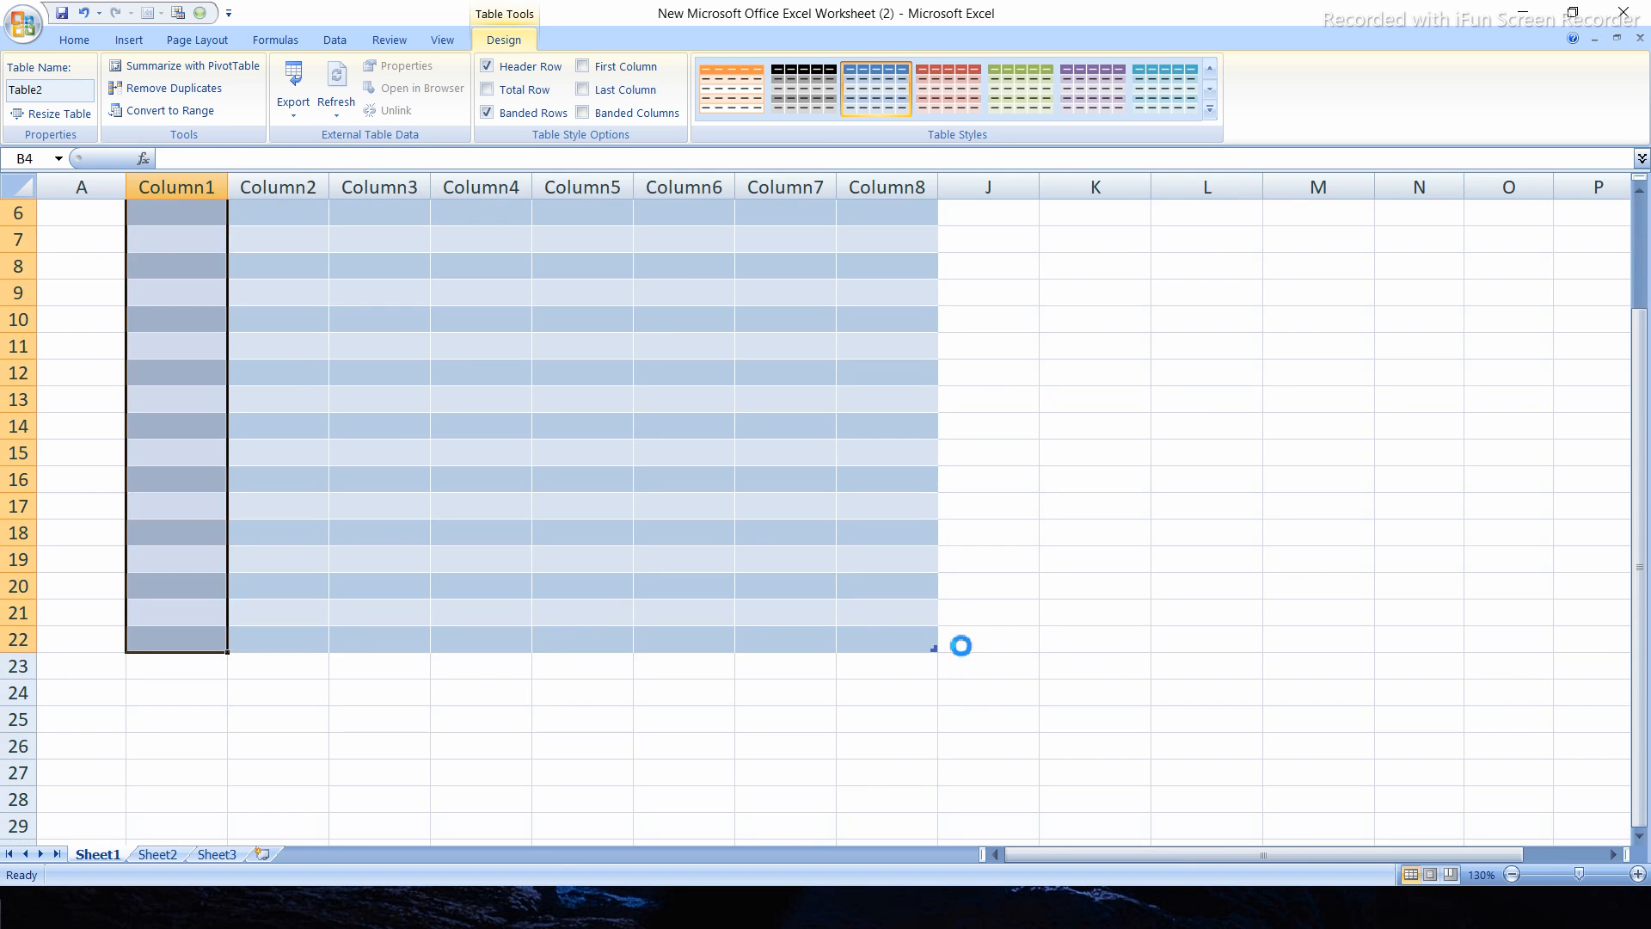
scroll(1058, 686, "up", 1)
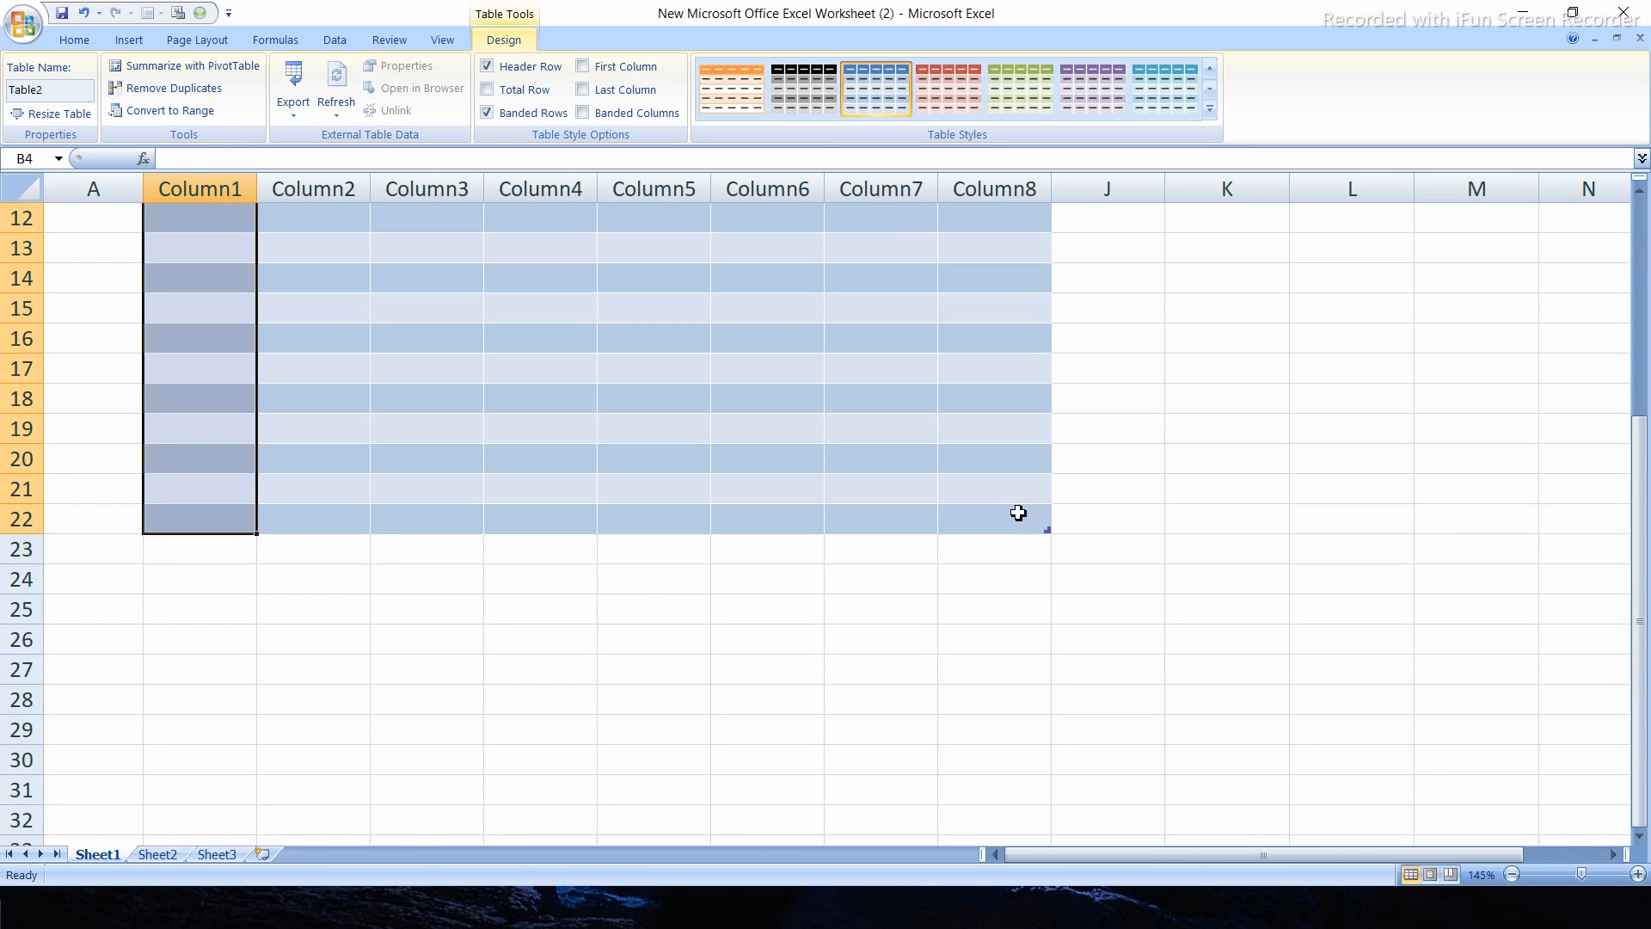
left_click(1047, 537)
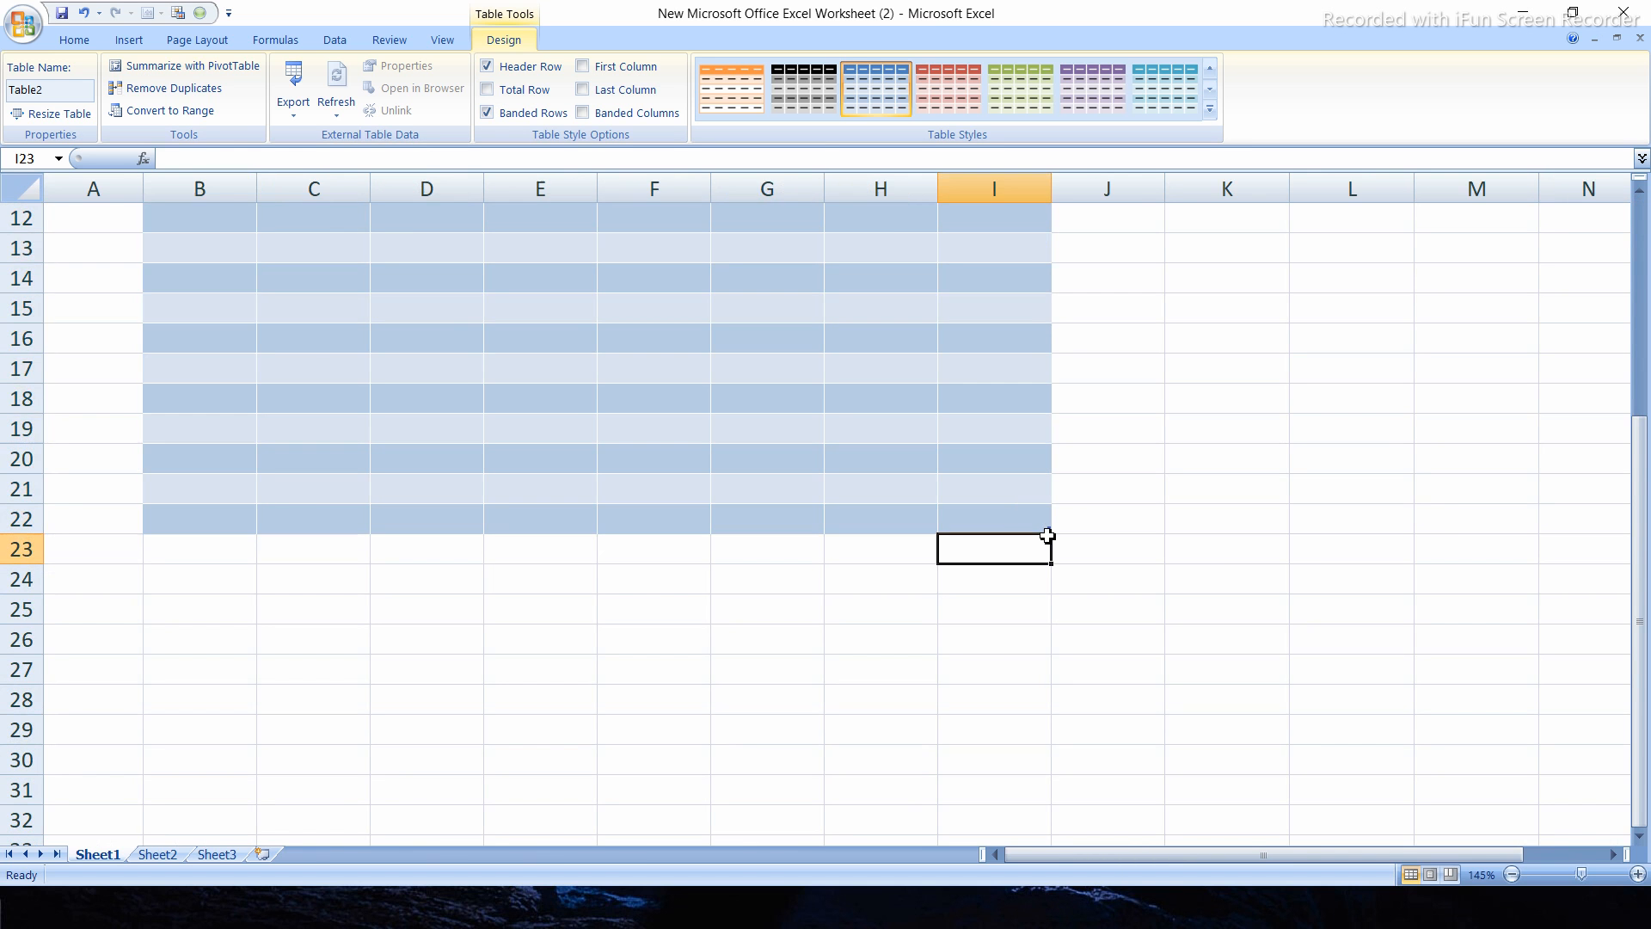
left_click_drag(1104, 561, 1146, 601)
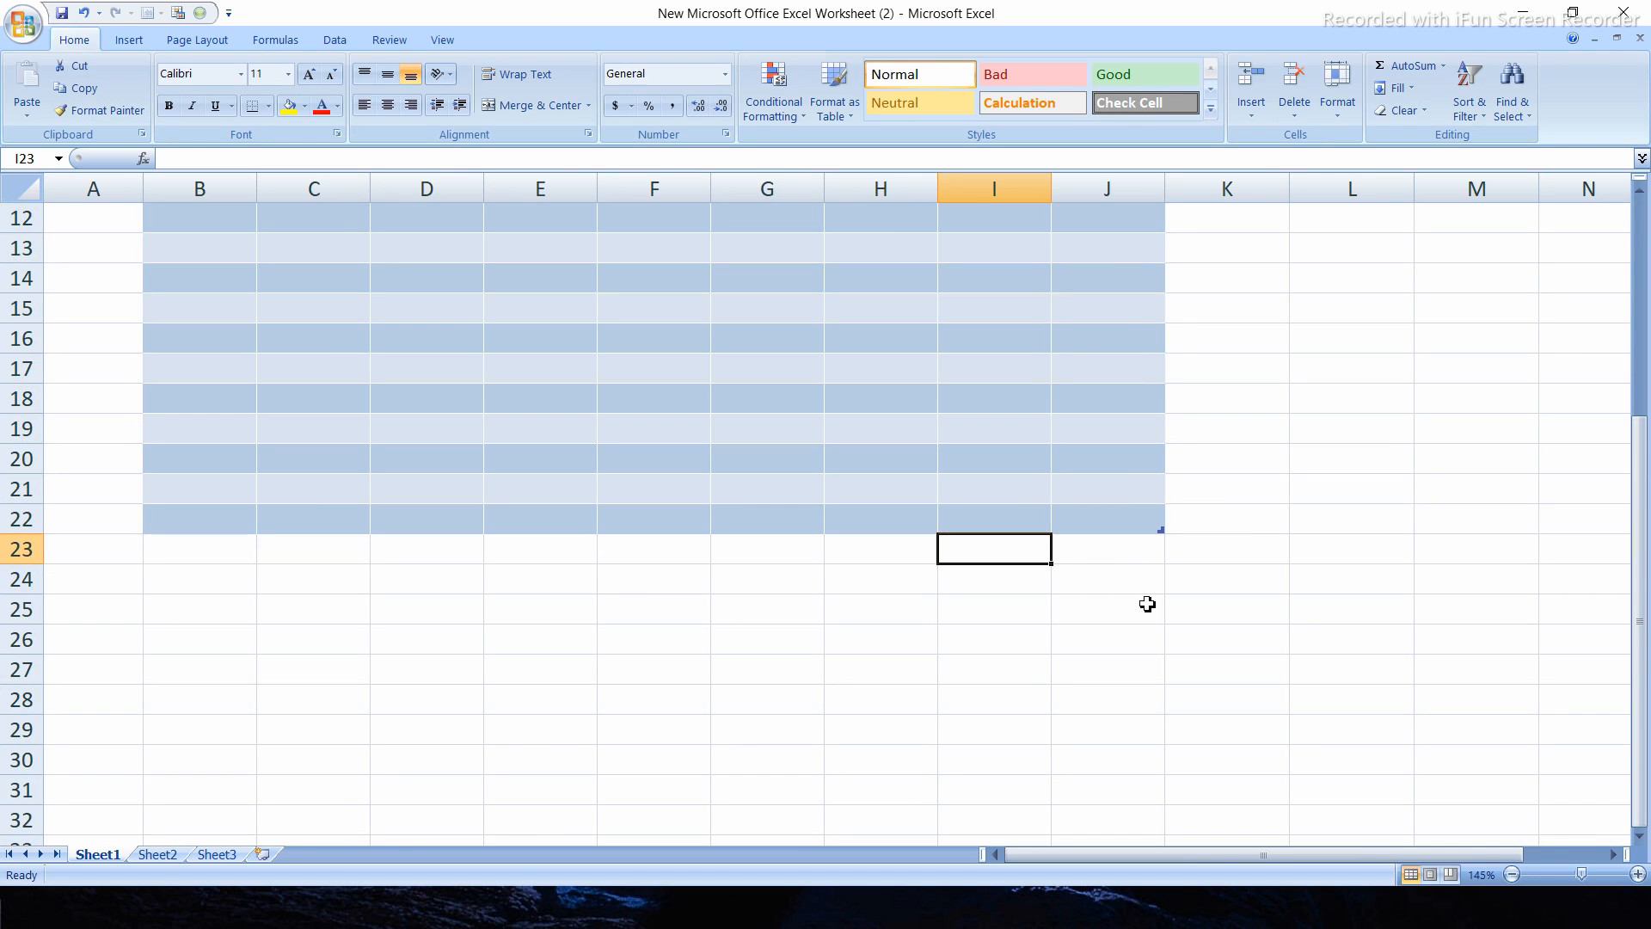
left_click_drag(1251, 529, 1183, 541)
left_click(1571, 874)
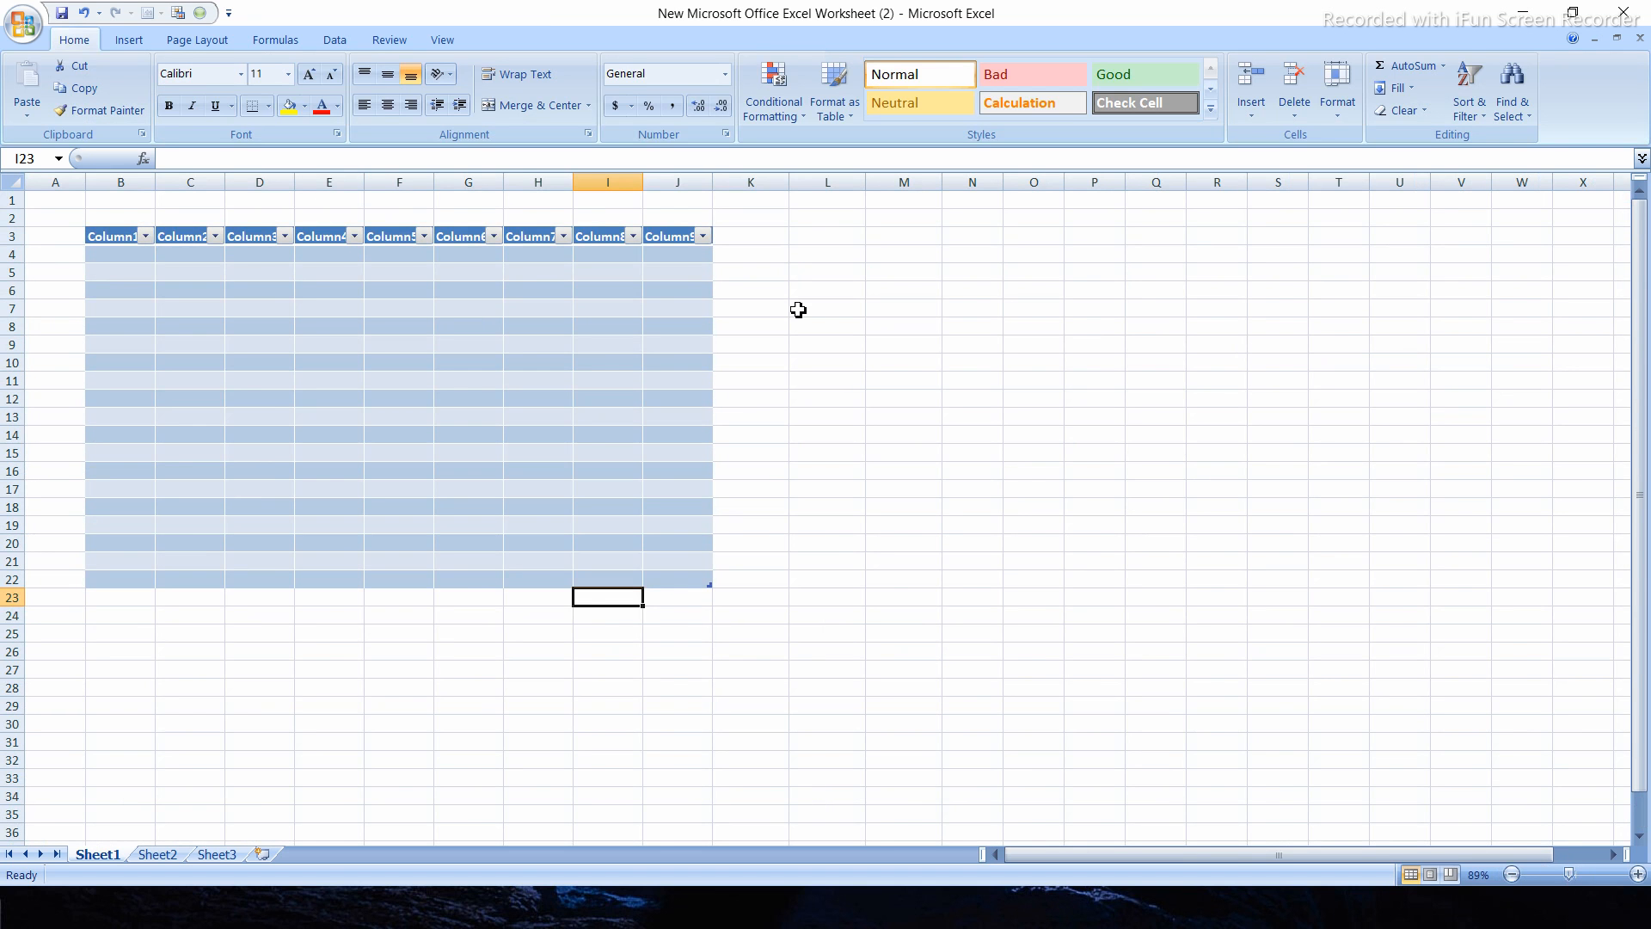
Try to summarize the table with a PivotTable placed in the existing worksheet at cell C4.
left_click(166, 240)
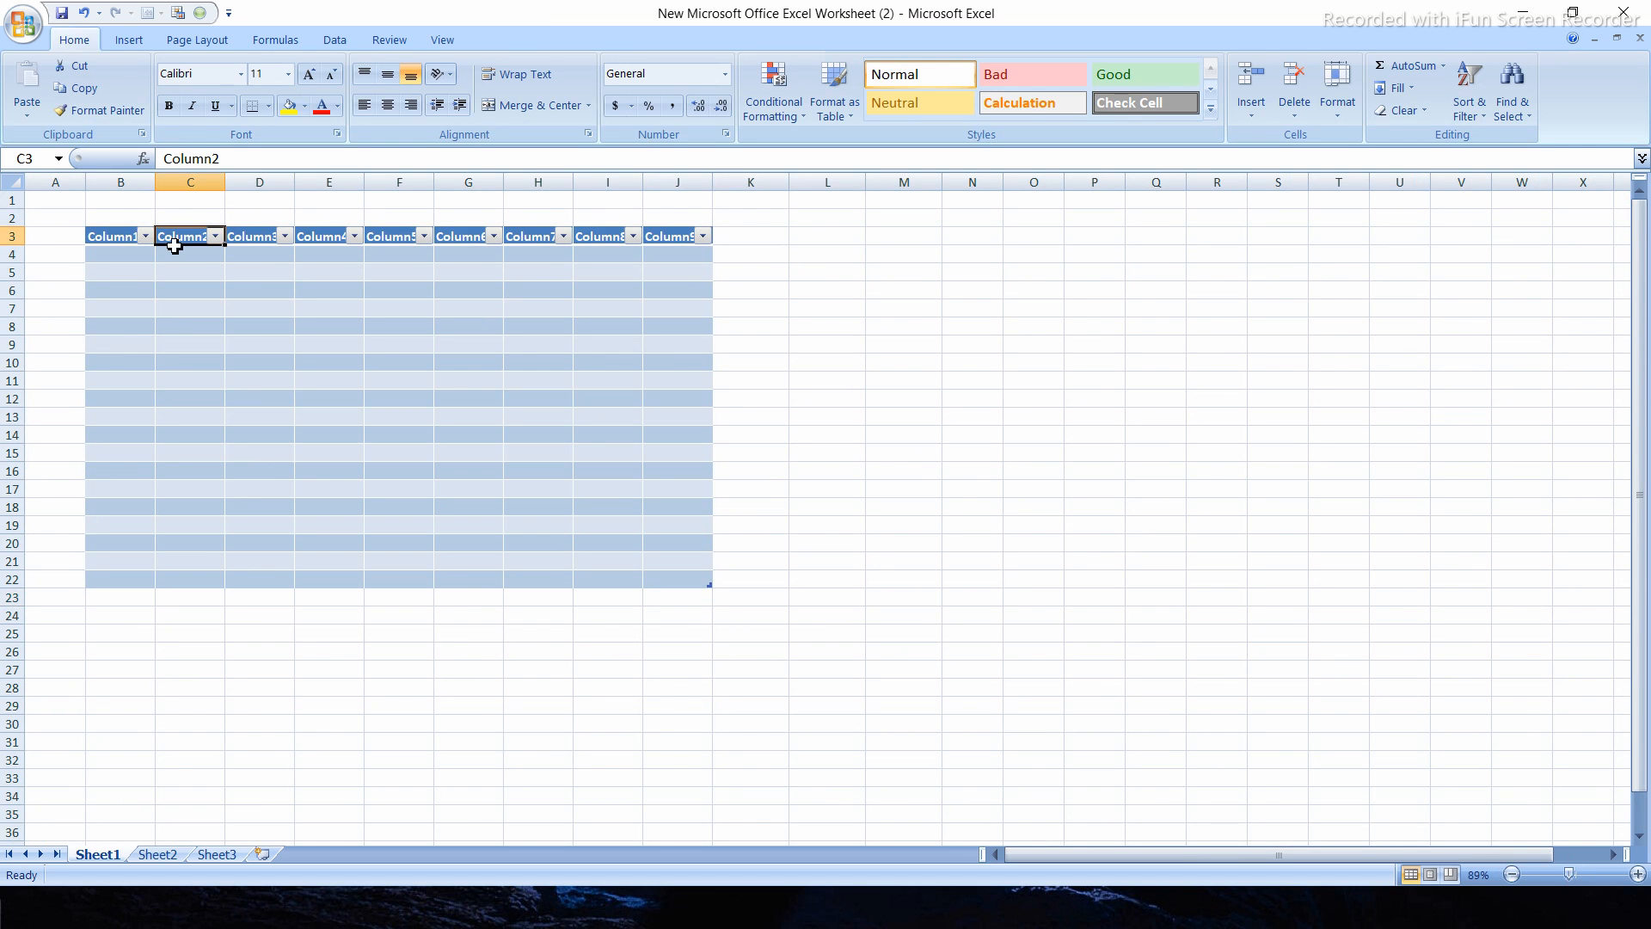
double_click(130, 236)
left_click(198, 263)
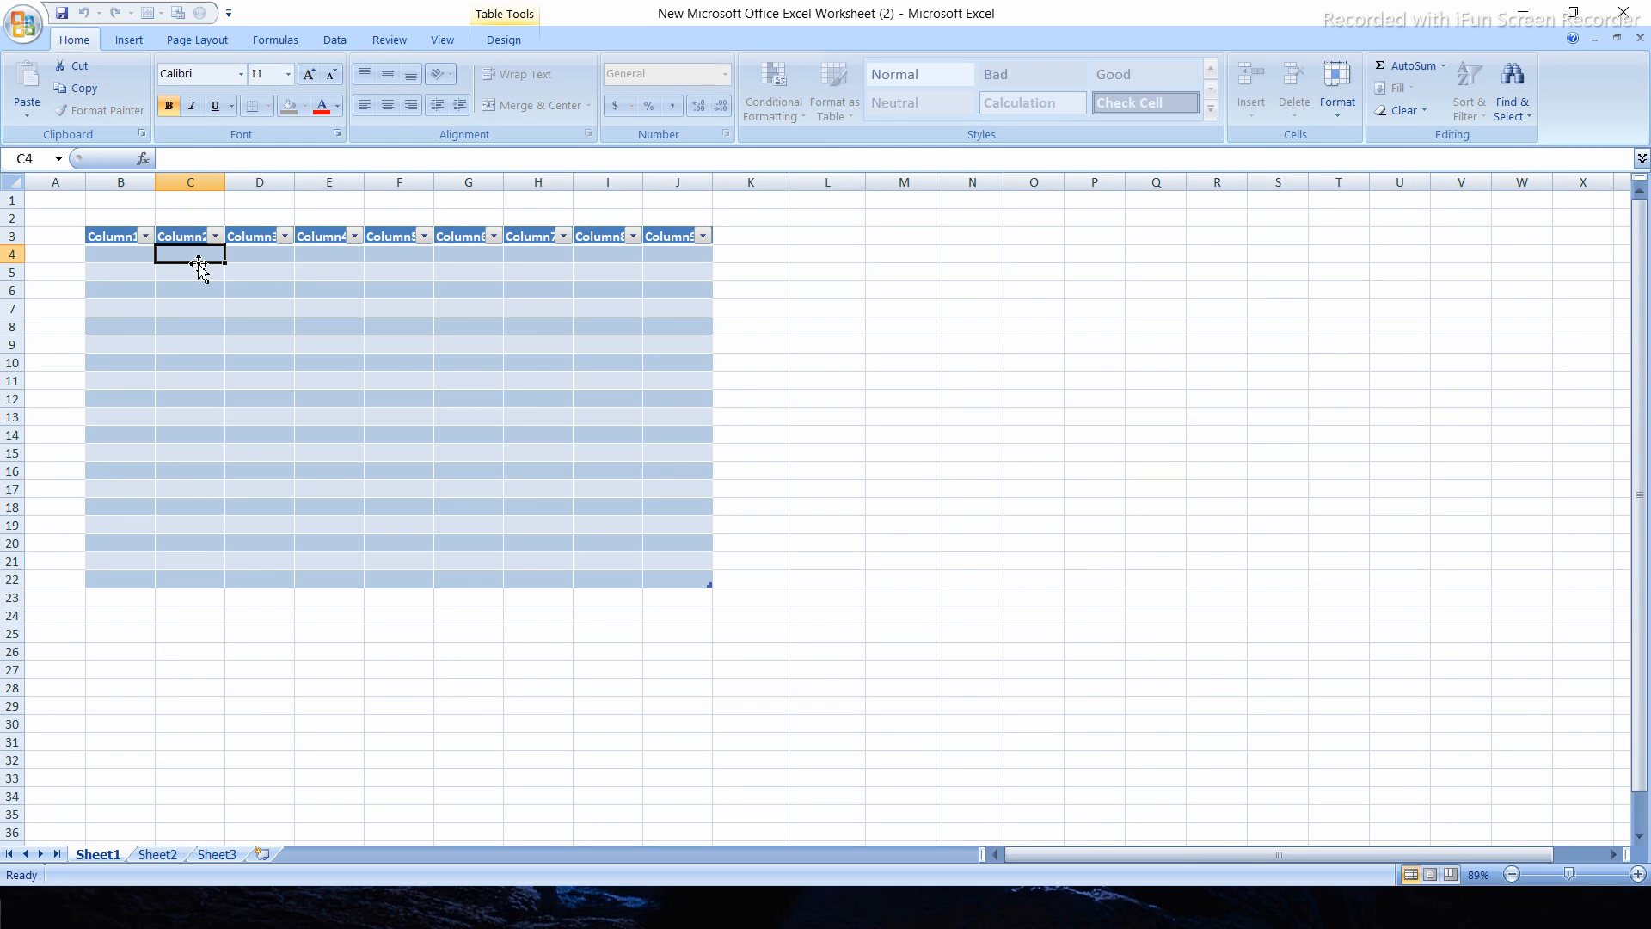
left_click(505, 41)
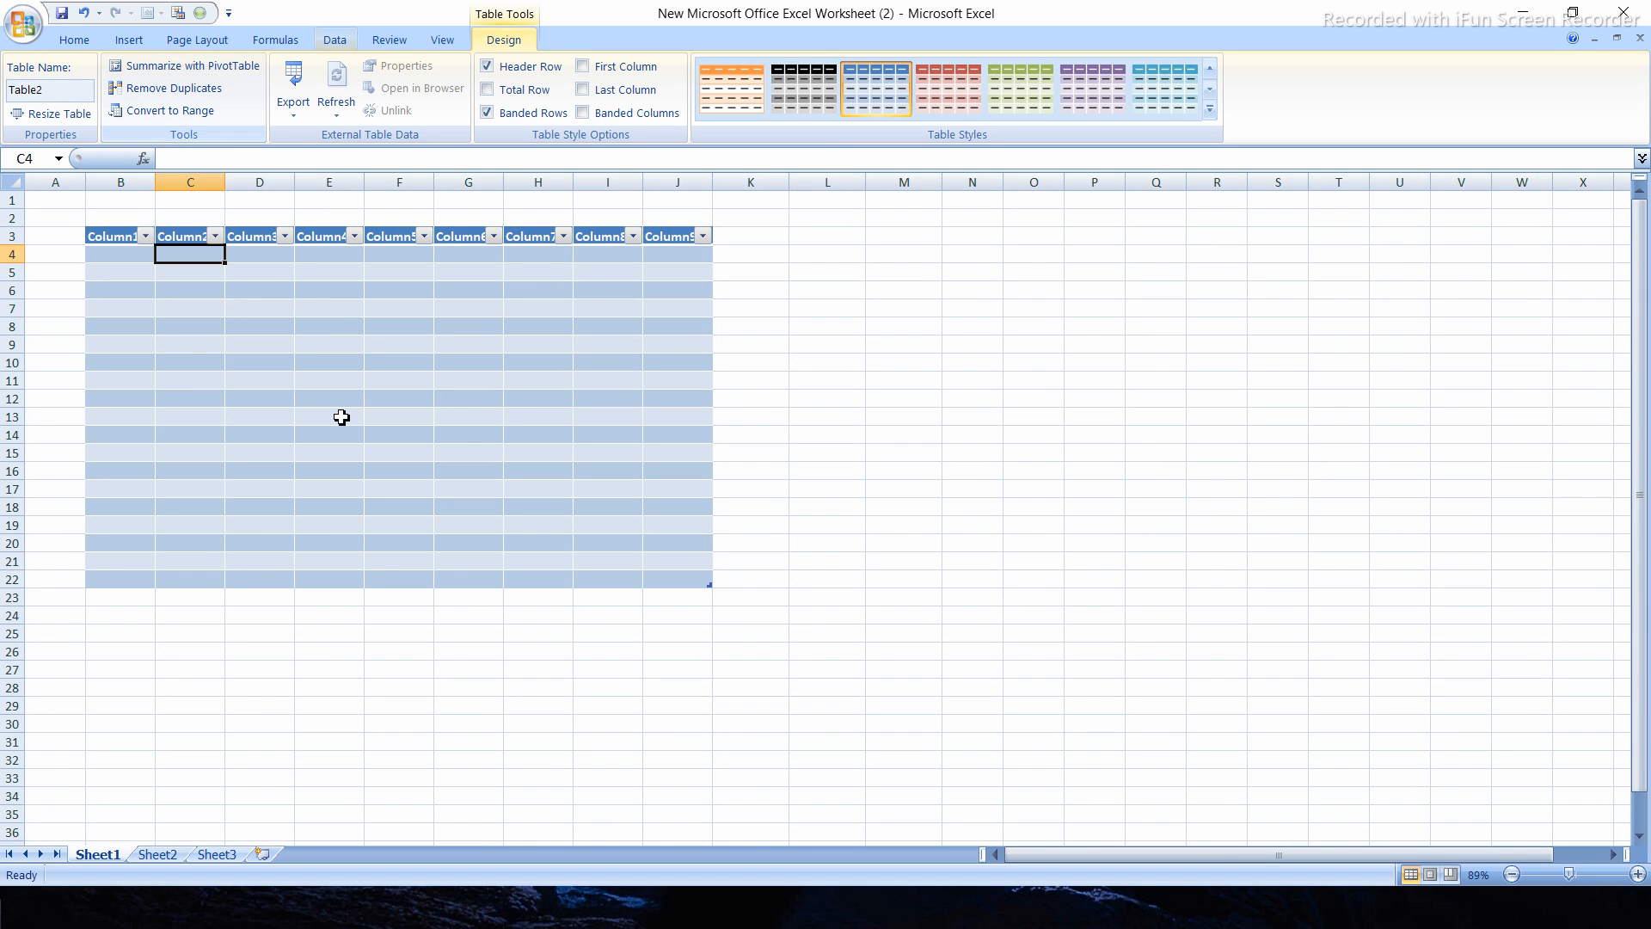
left_click(192, 65)
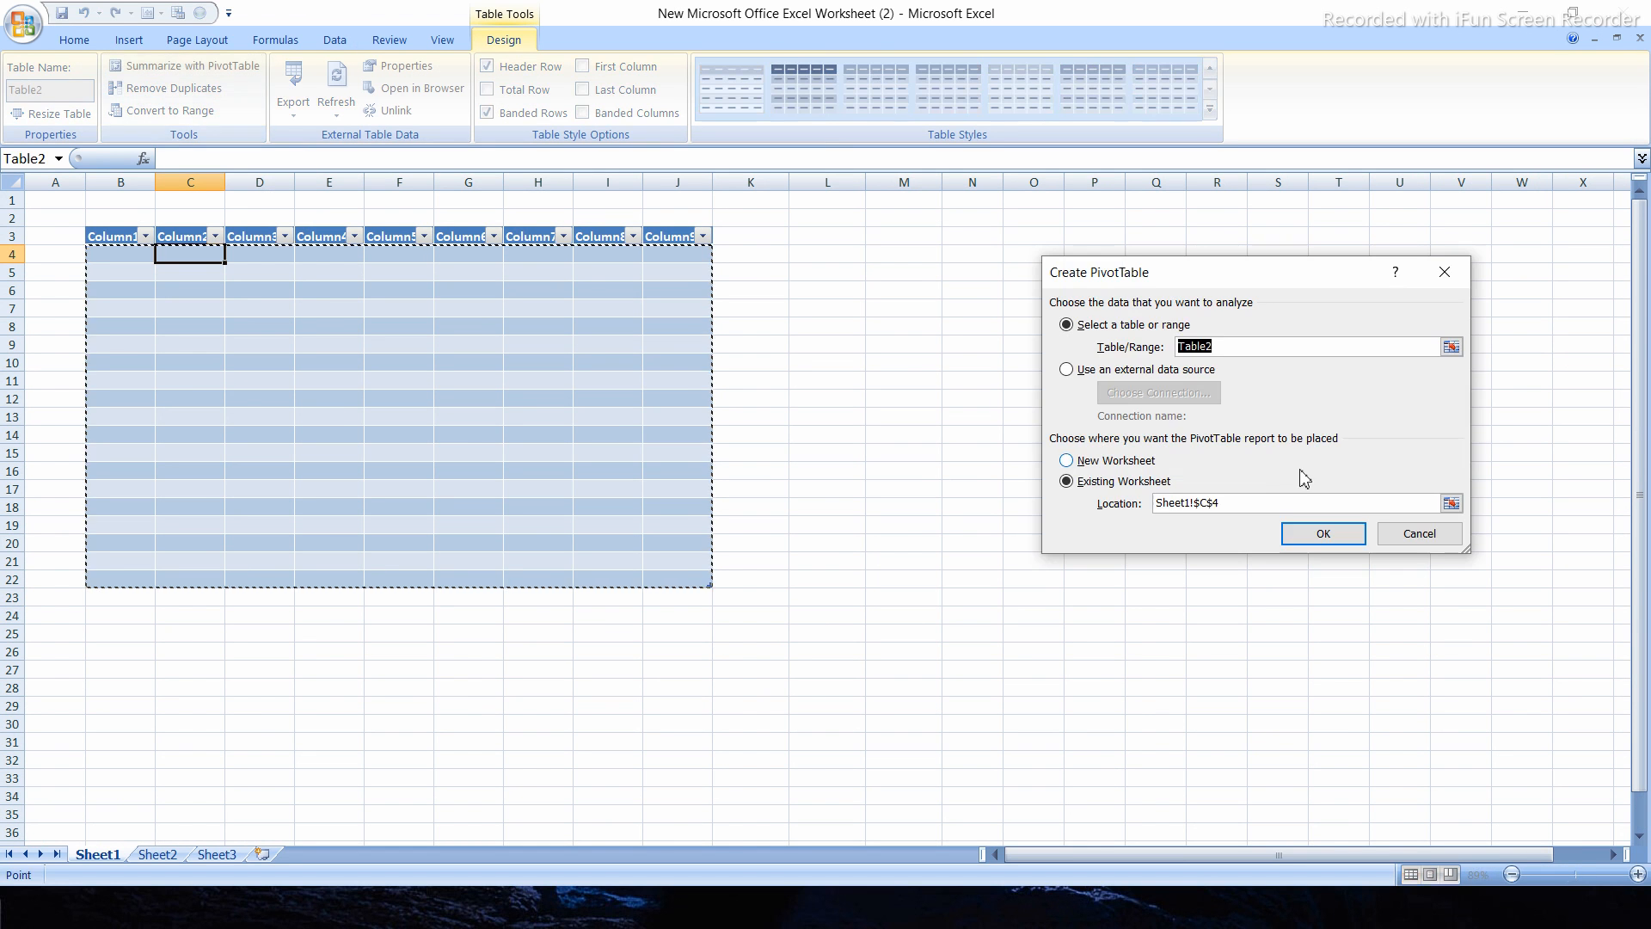
left_click(1314, 542)
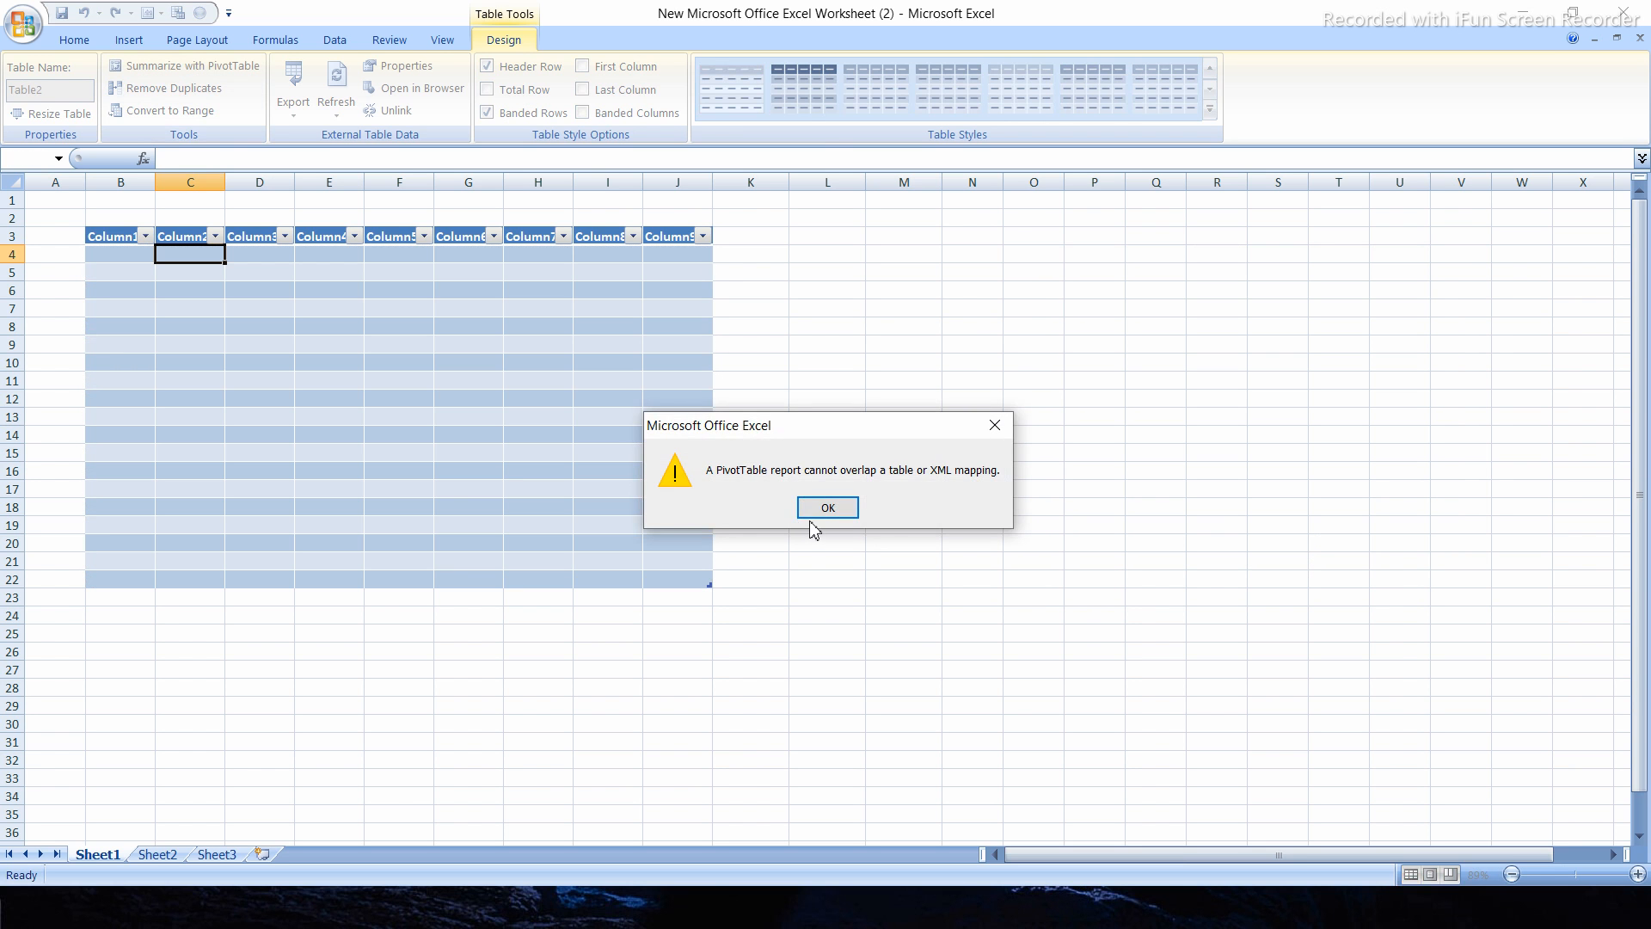
left_click(830, 508)
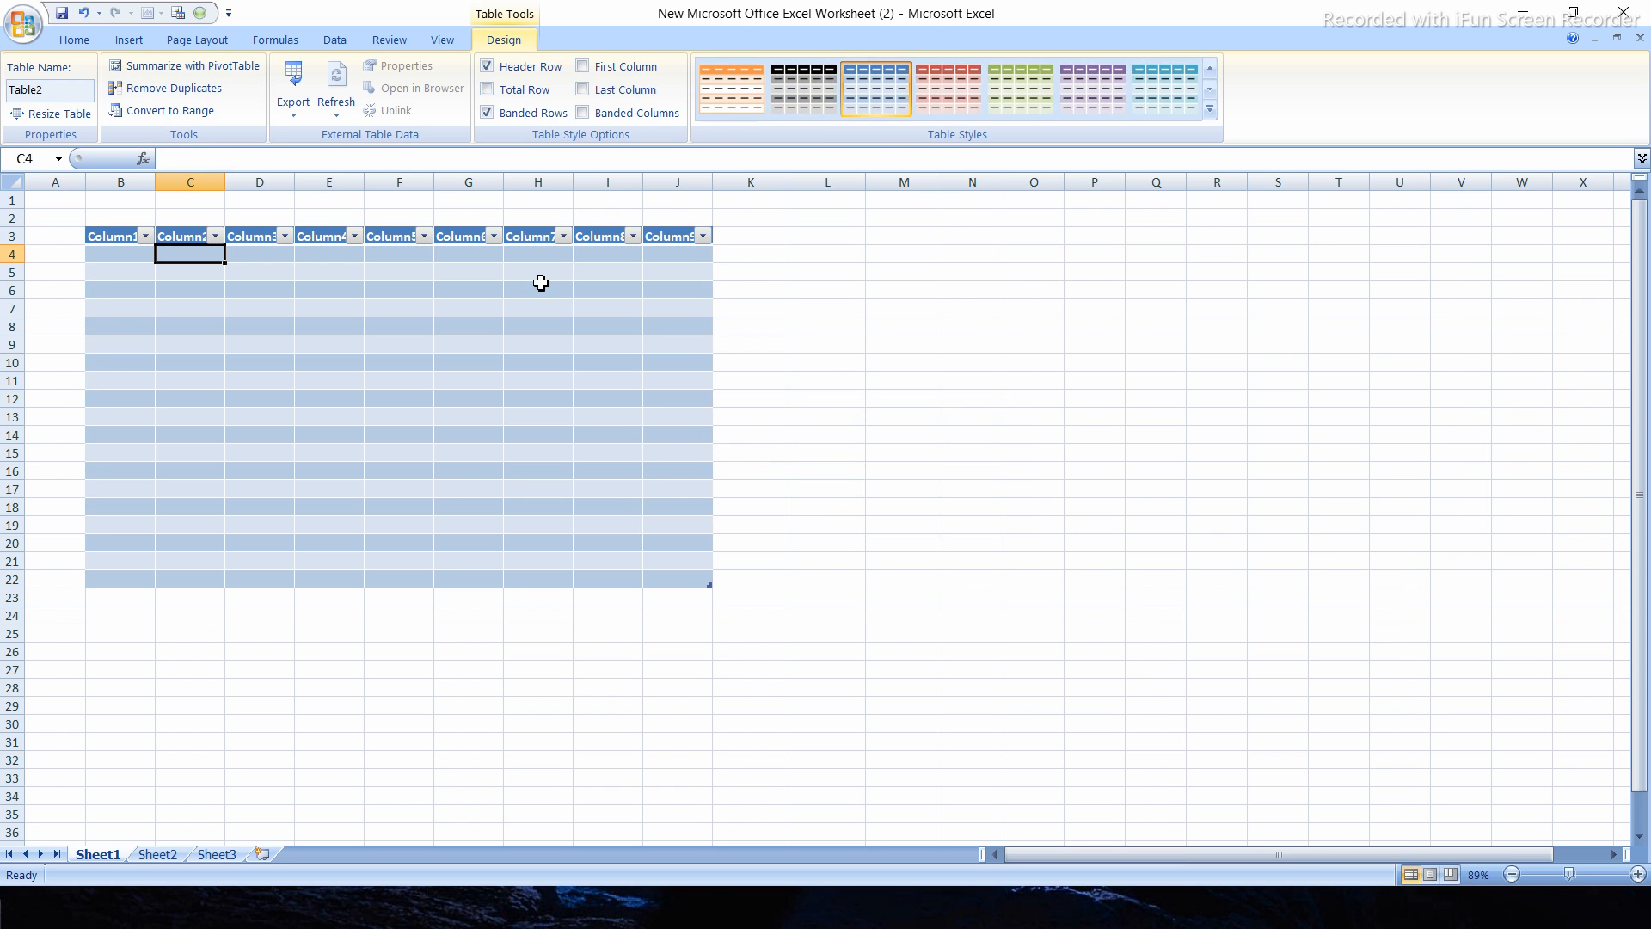
Try to remove duplicates from the blank table with cell B4 selected.
left_click(125, 237)
left_click_drag(126, 237, 667, 579)
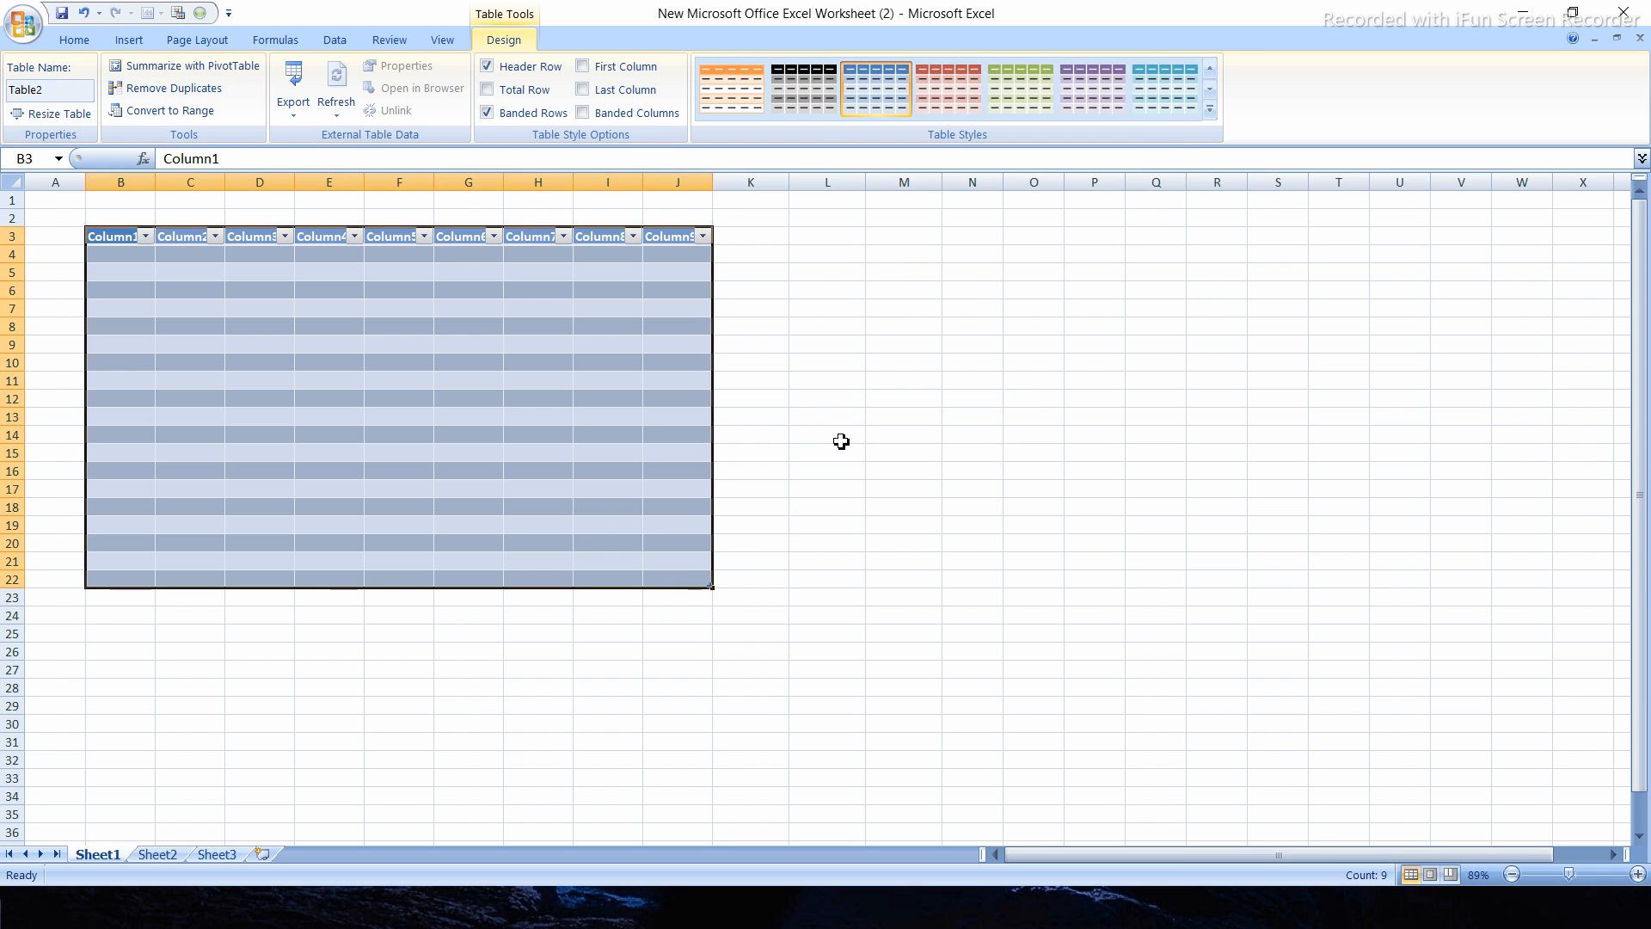
left_click(841, 441)
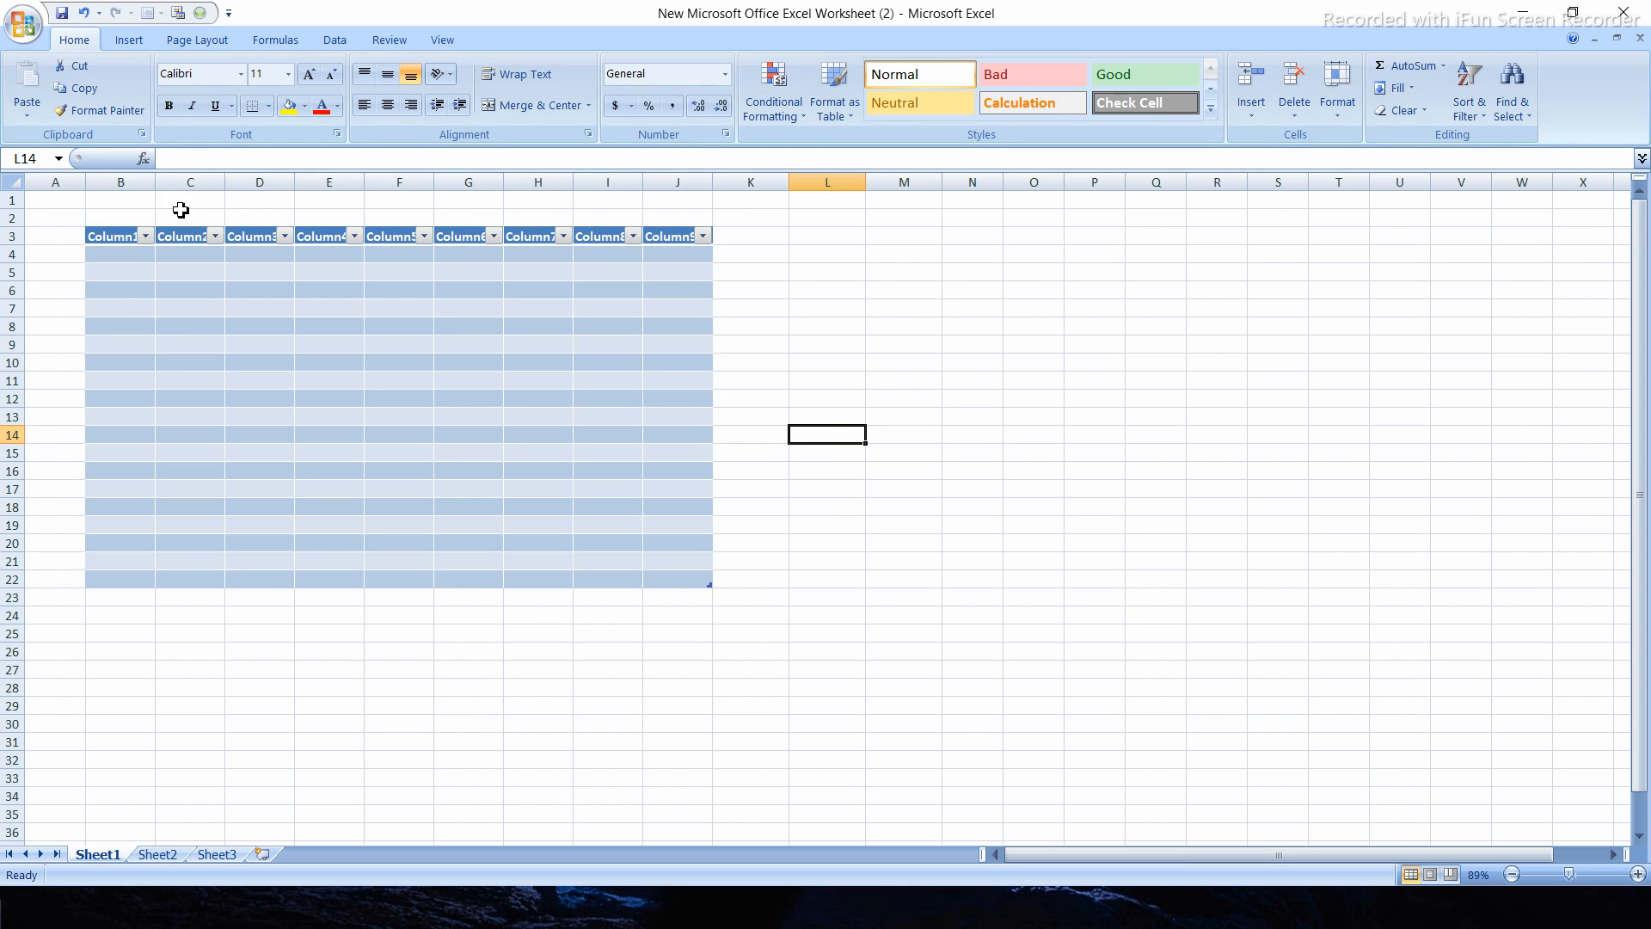
left_click(121, 252)
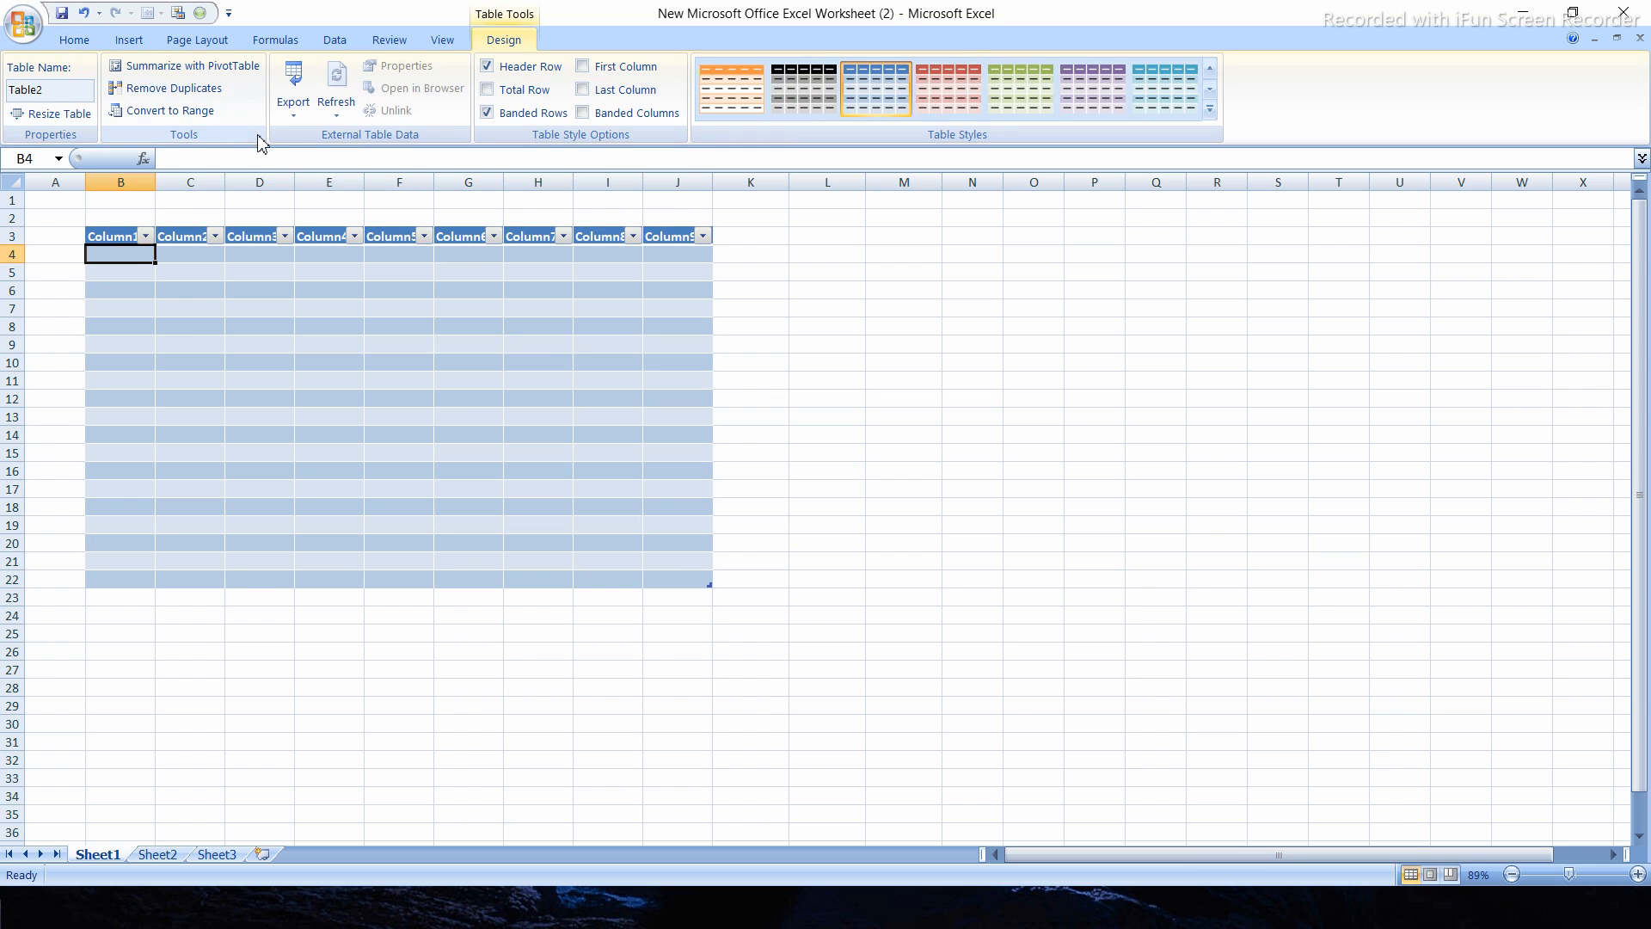
left_click(174, 91)
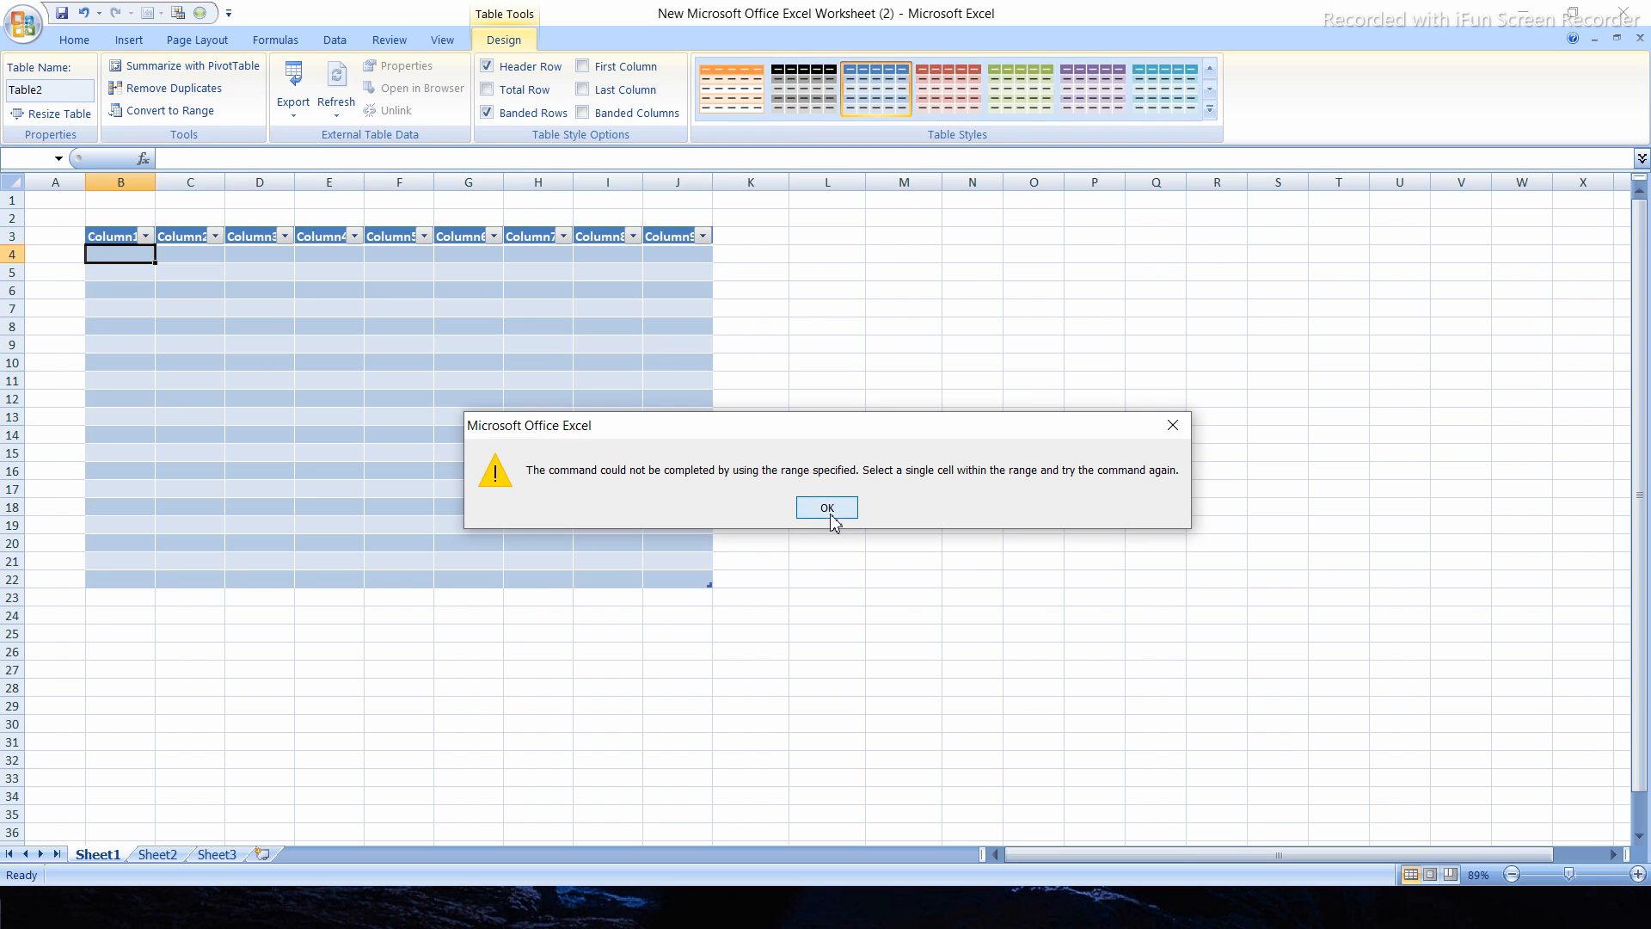
left_click(826, 508)
Enter 2 in both B4 and C4, the first data cells of the table's first two columns.
type("2")
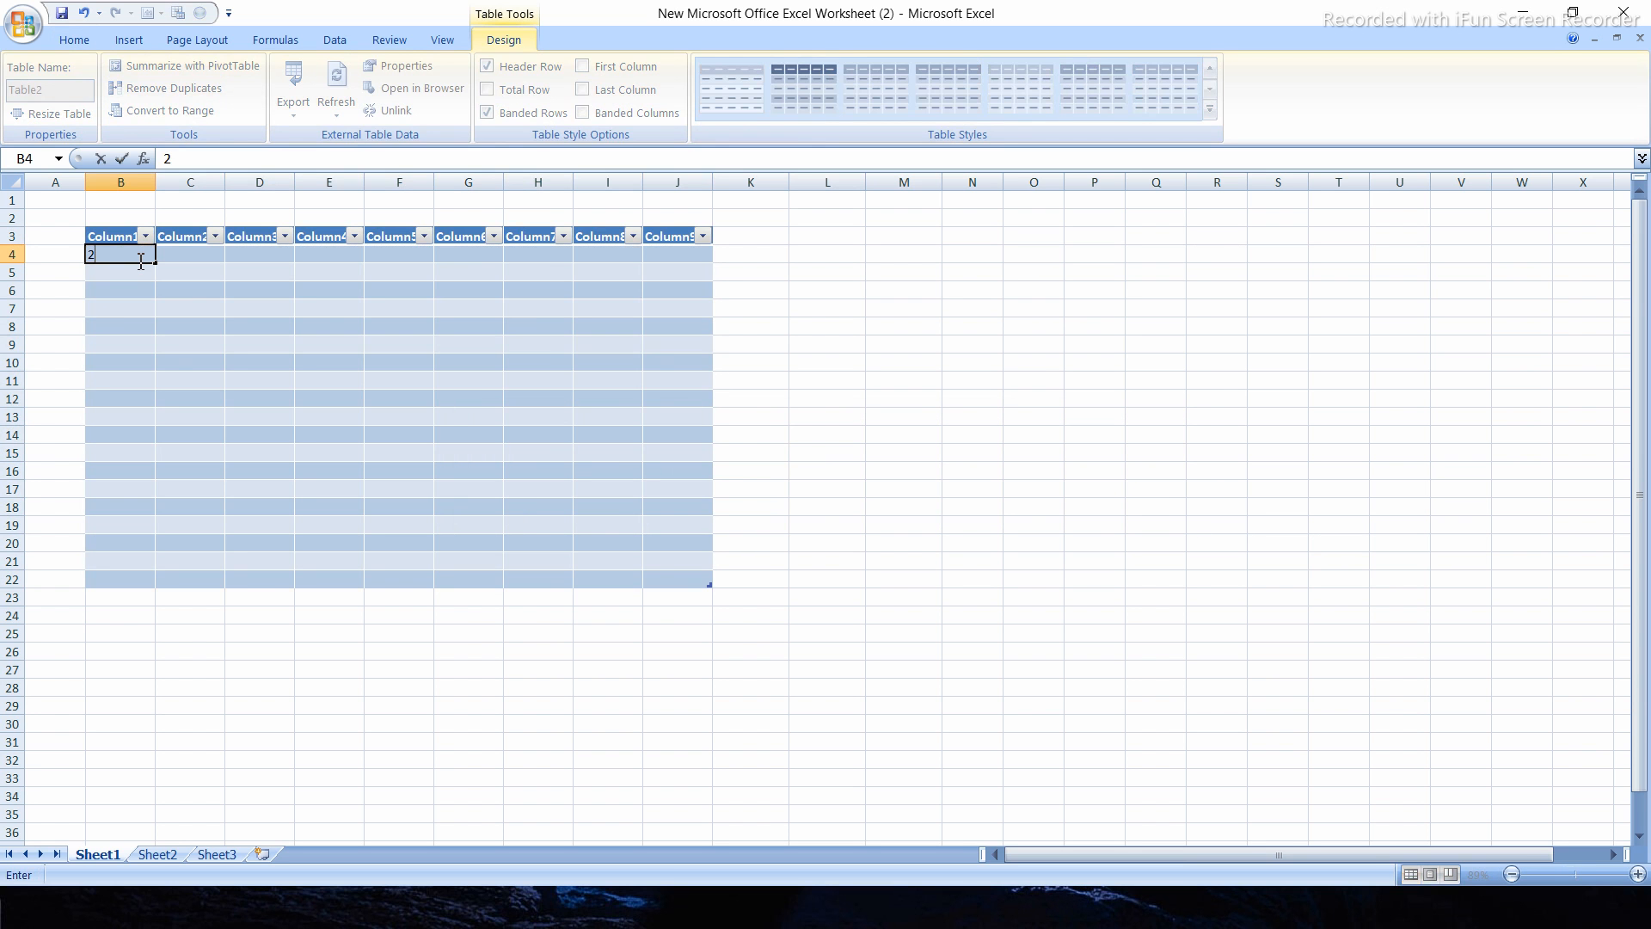
key("Tab")
type("2")
left_click(321, 311)
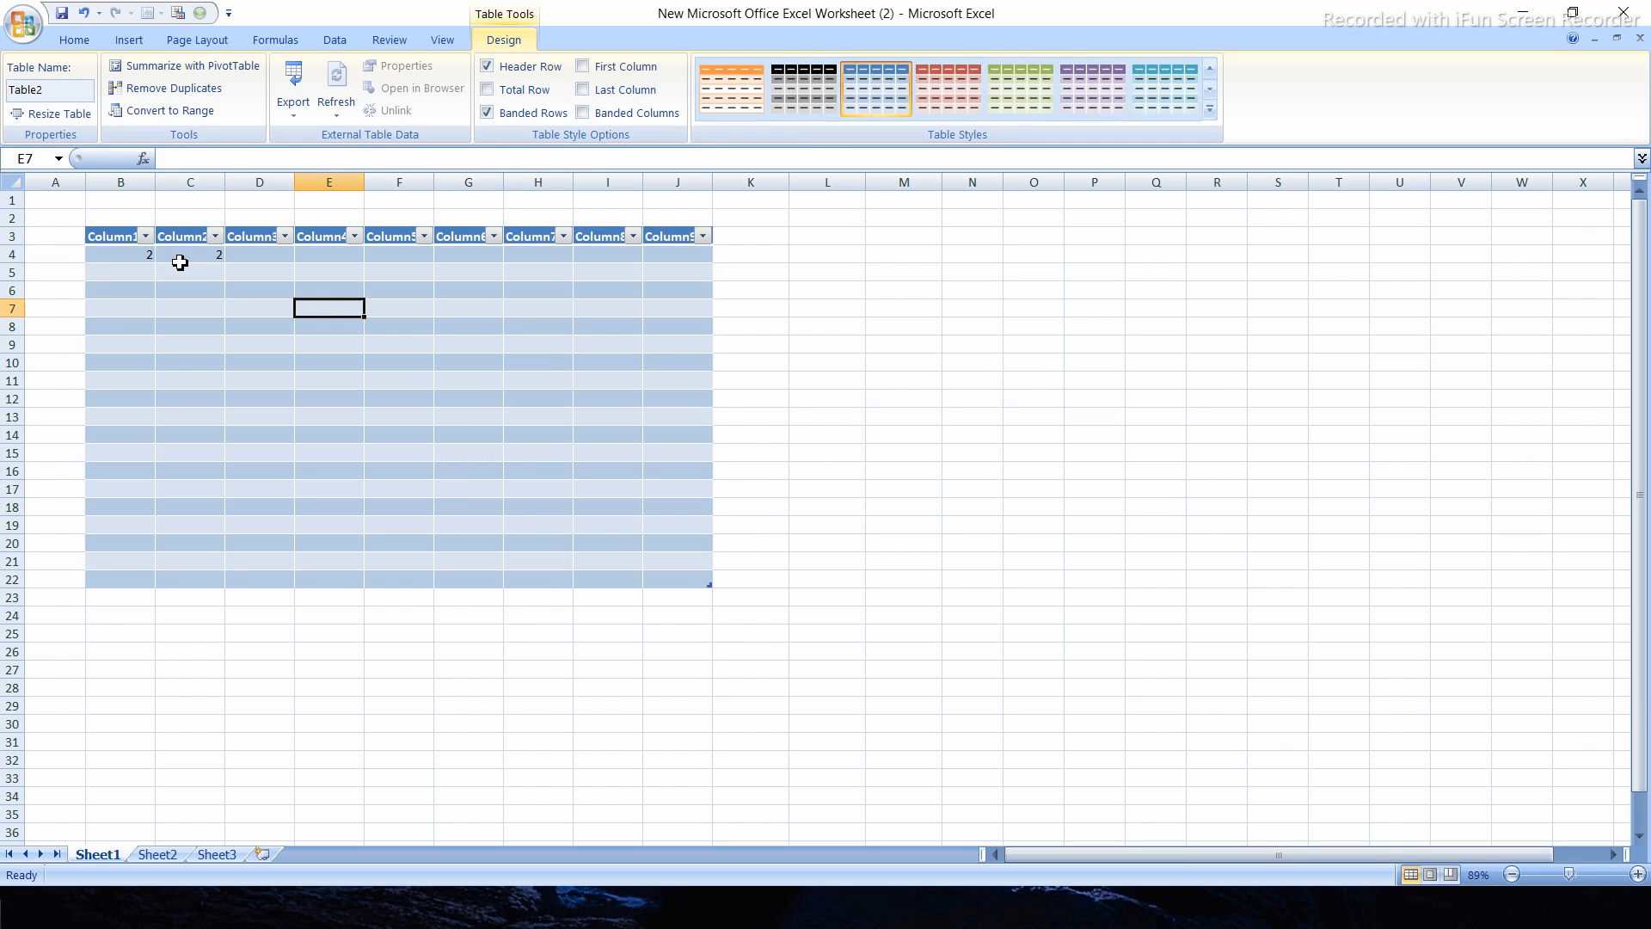
Remove duplicates across all table columns with the data marked as having headers, and undo the removal.
left_click_drag(116, 229, 187, 259)
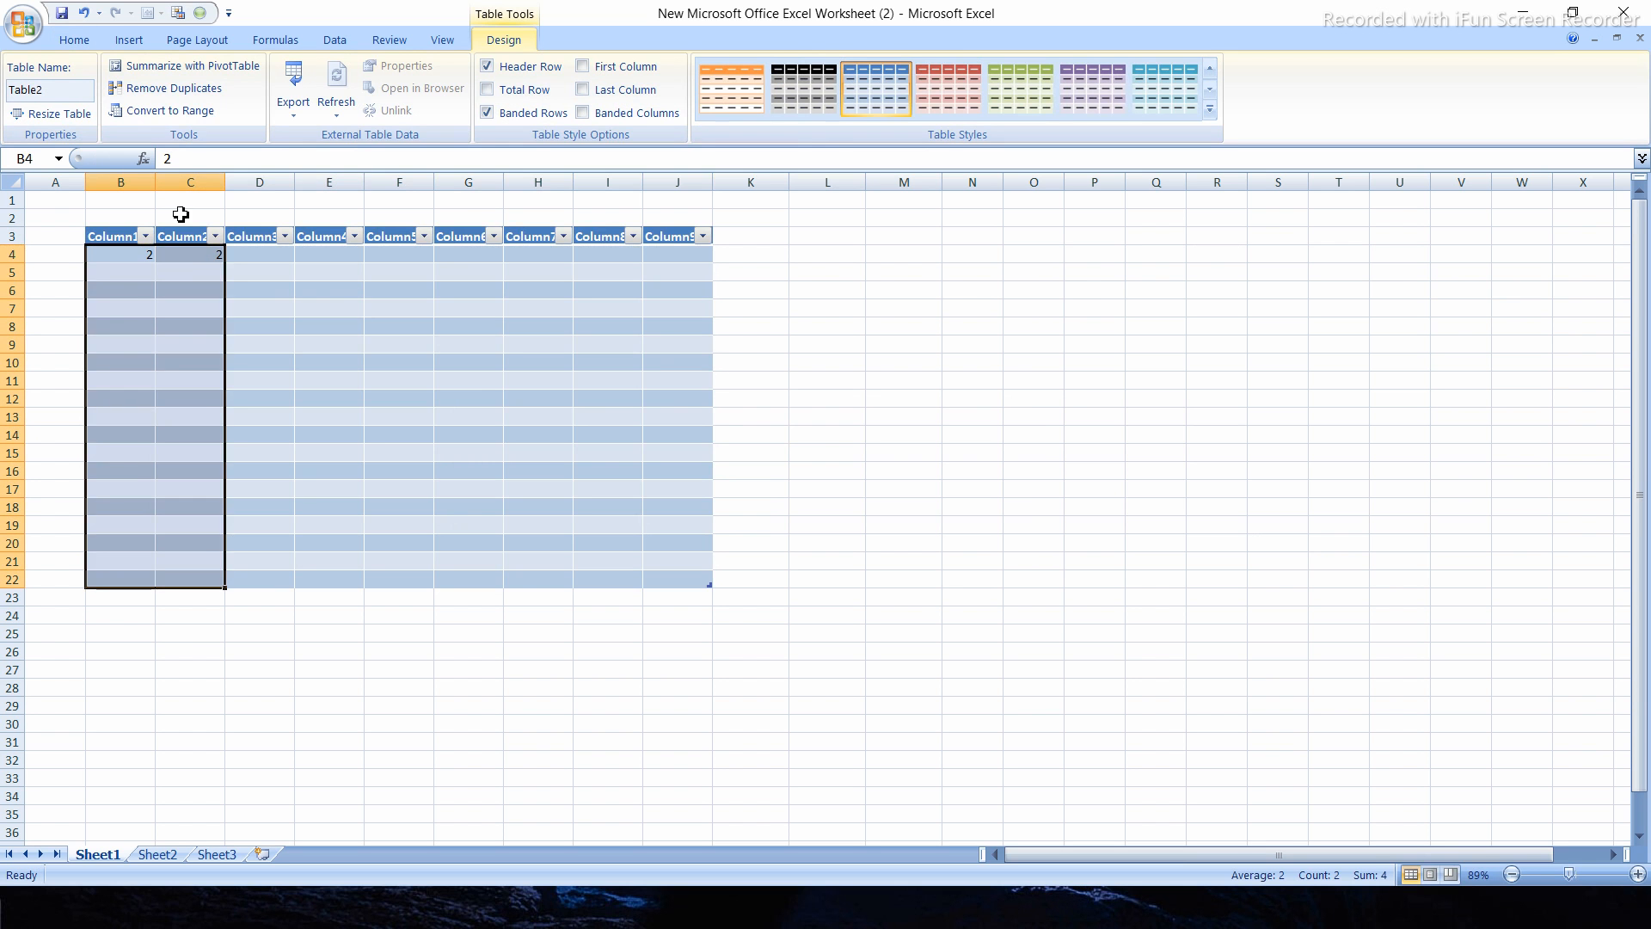
left_click(169, 90)
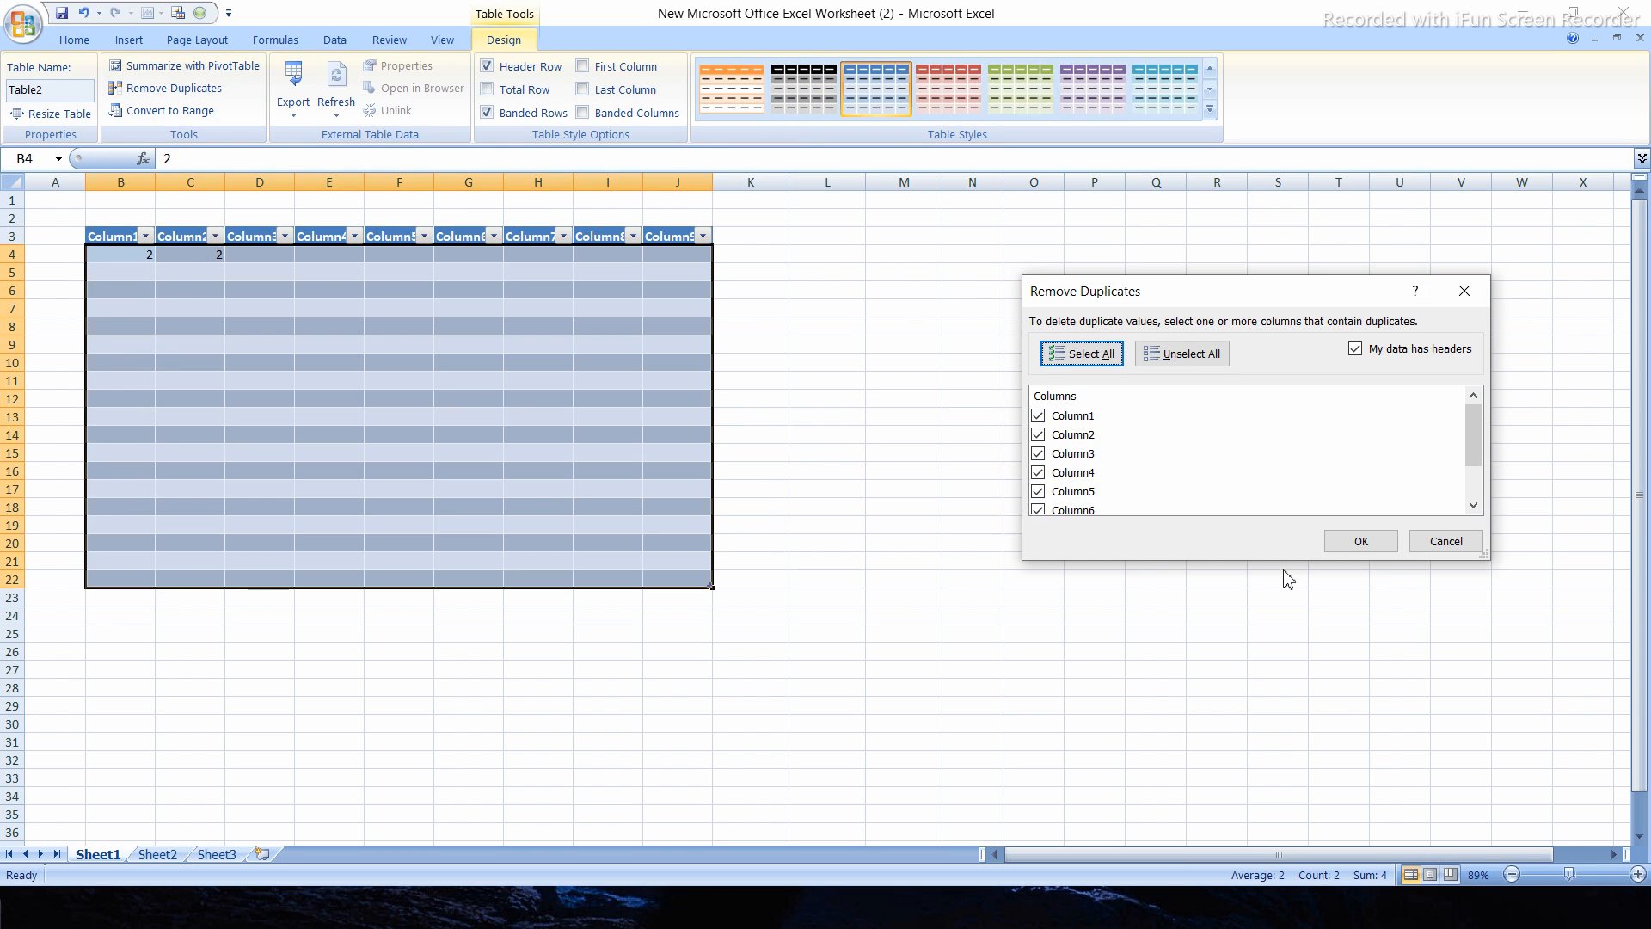
left_click(1370, 550)
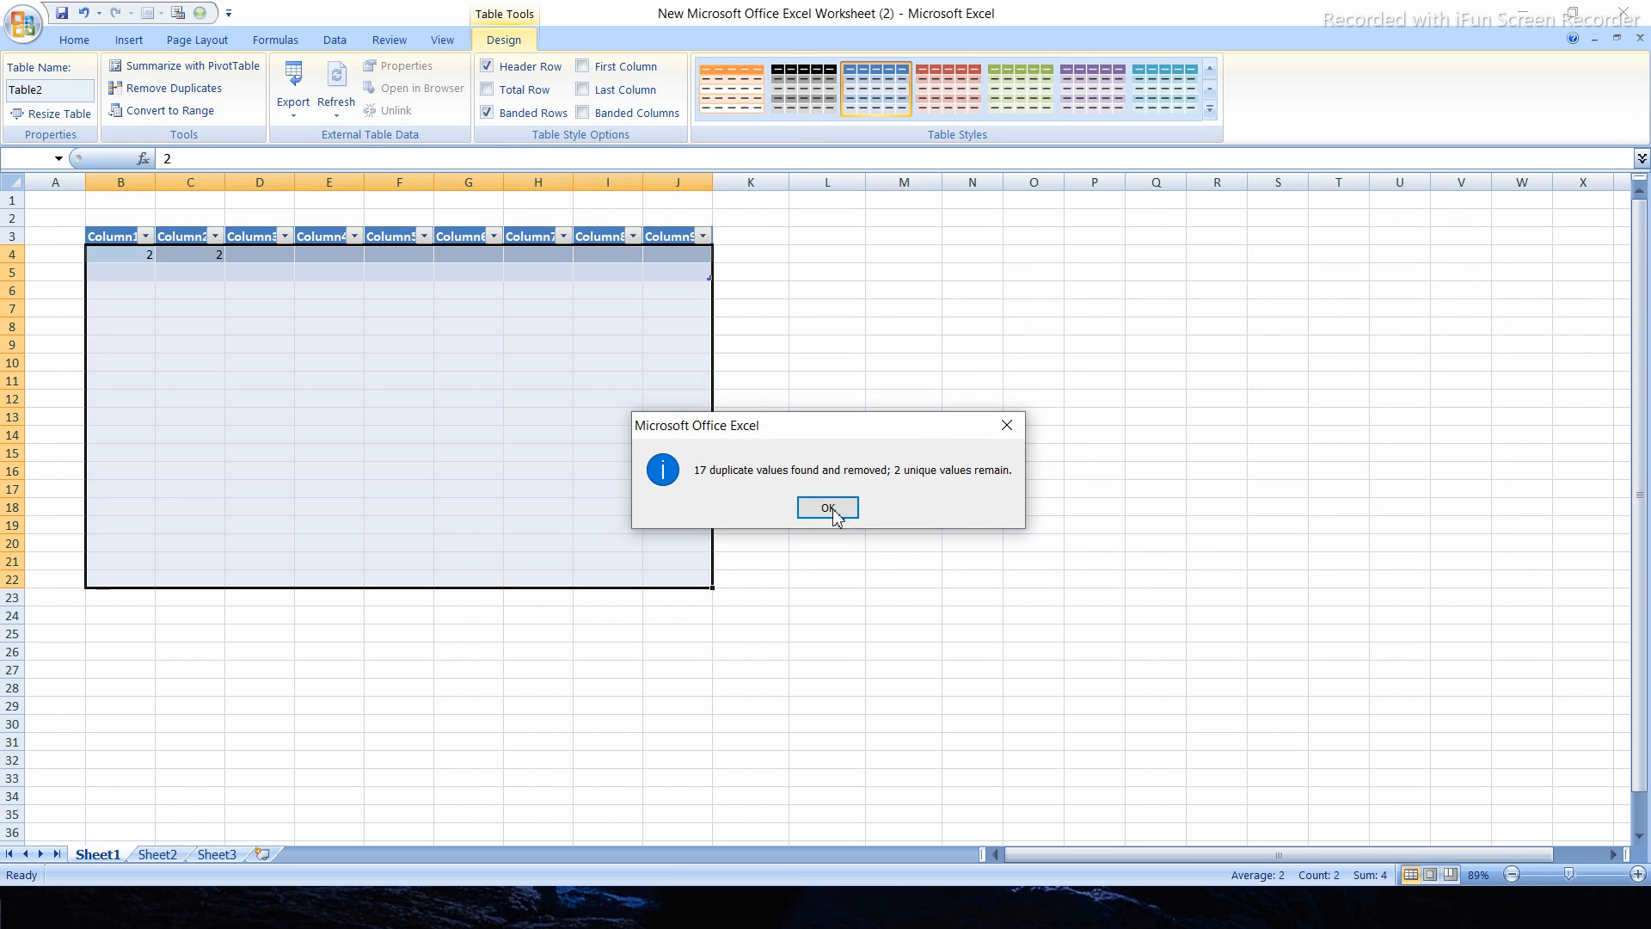
left_click(827, 507)
left_click(903, 416)
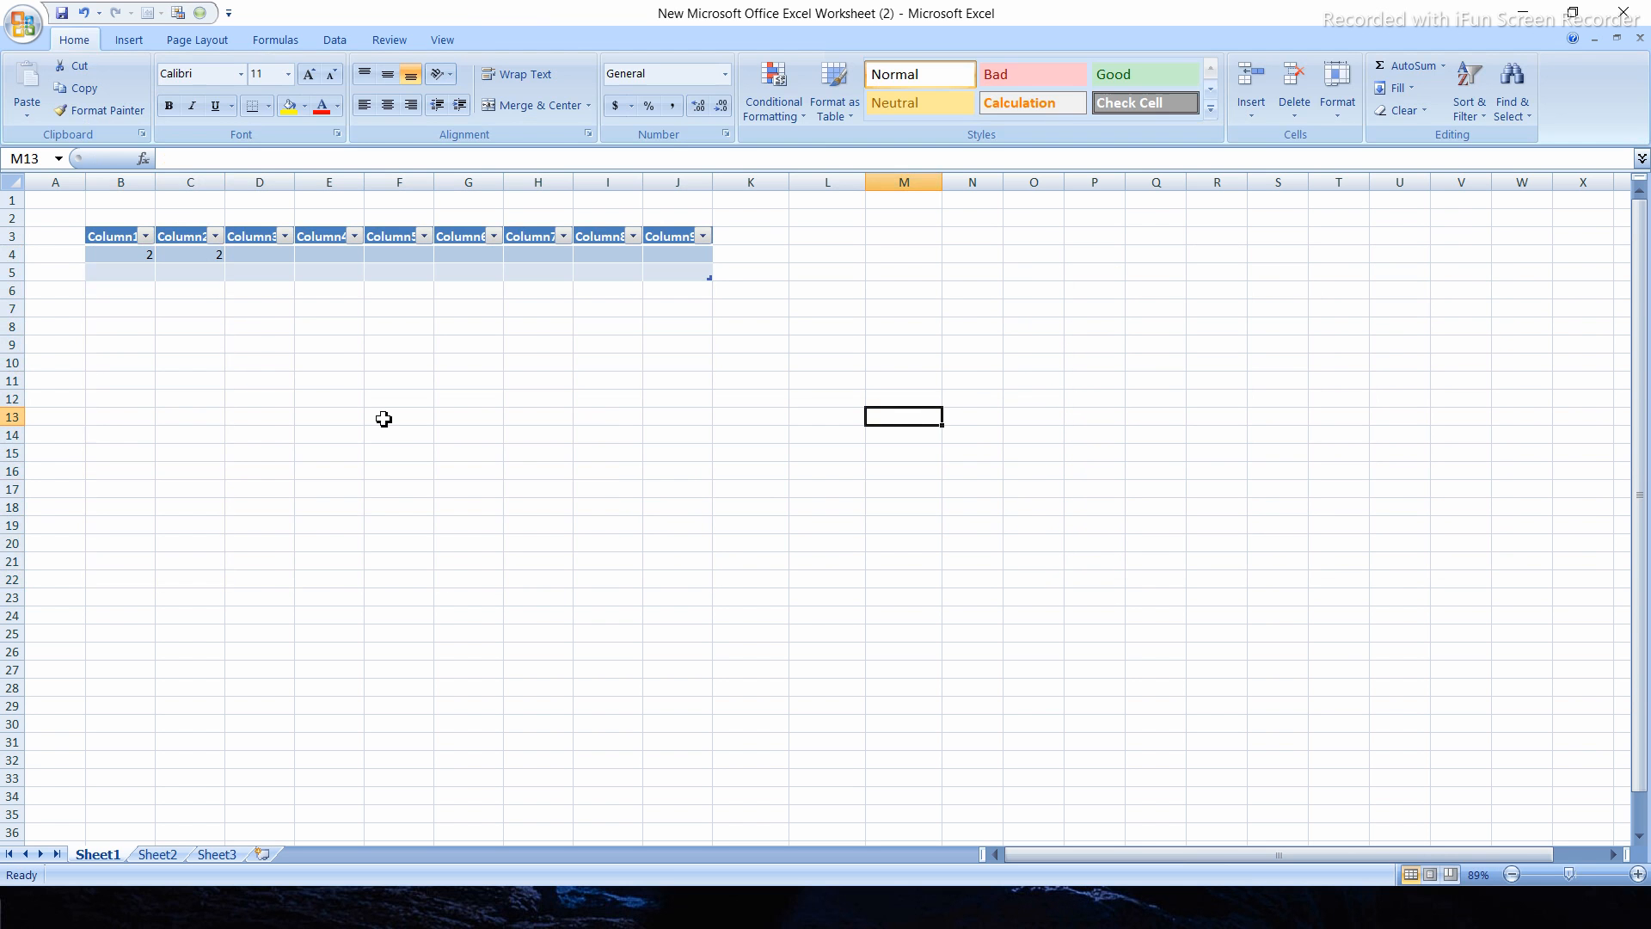
key("ctrl+z")
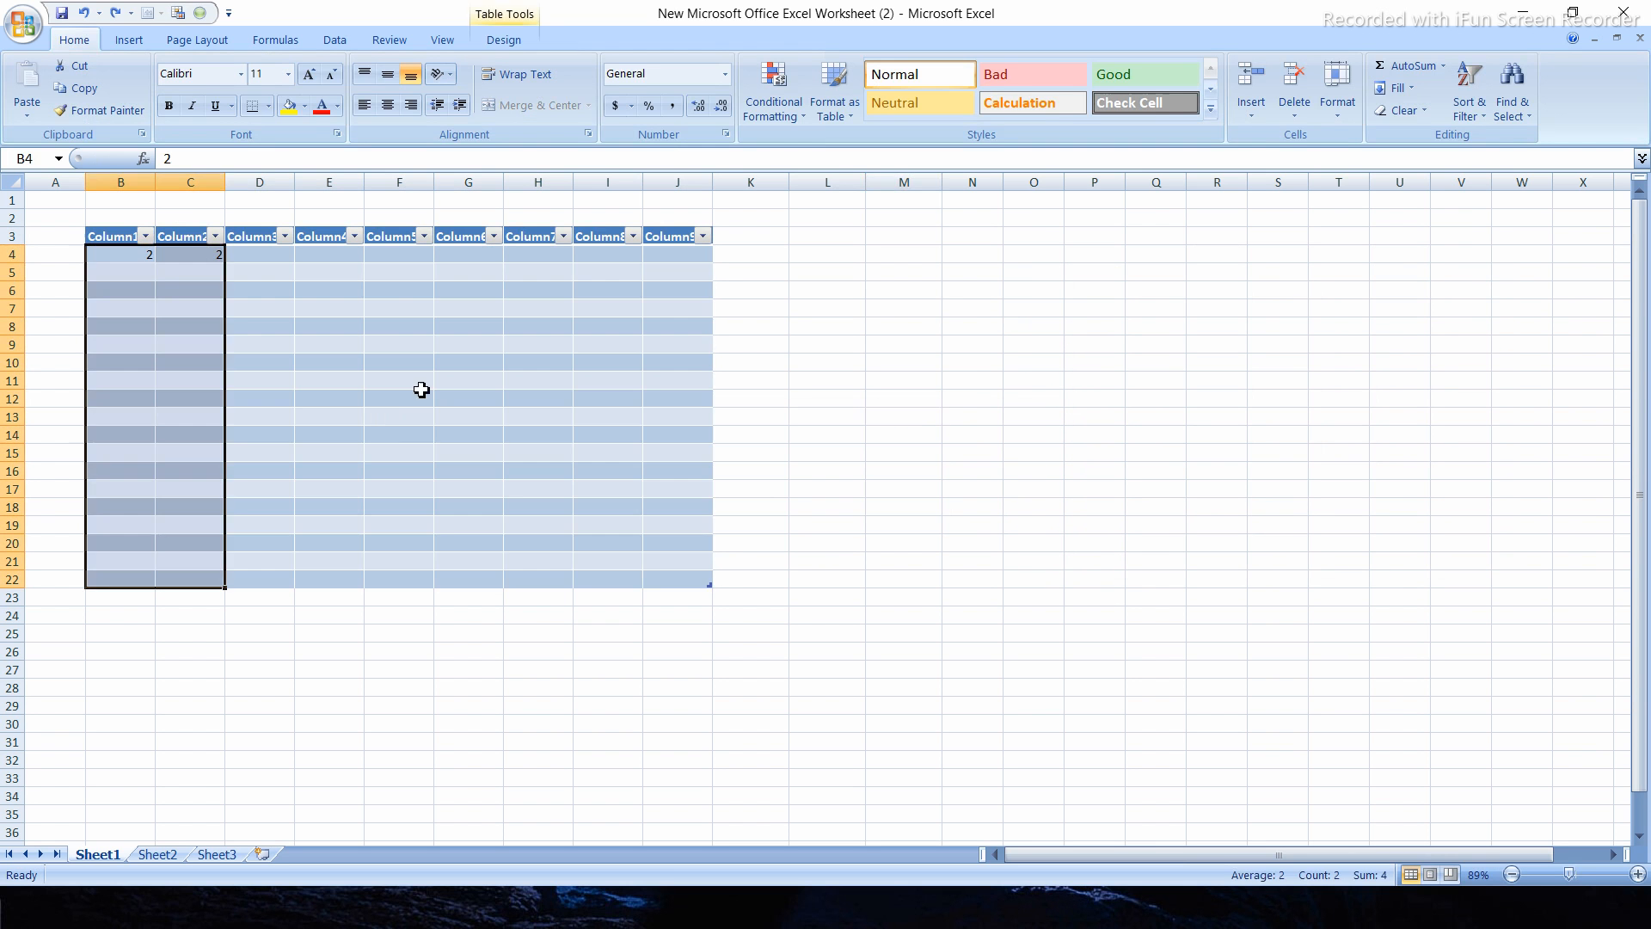
Inspect the entries in cells C4 and B4 of the table.
left_click(761, 367)
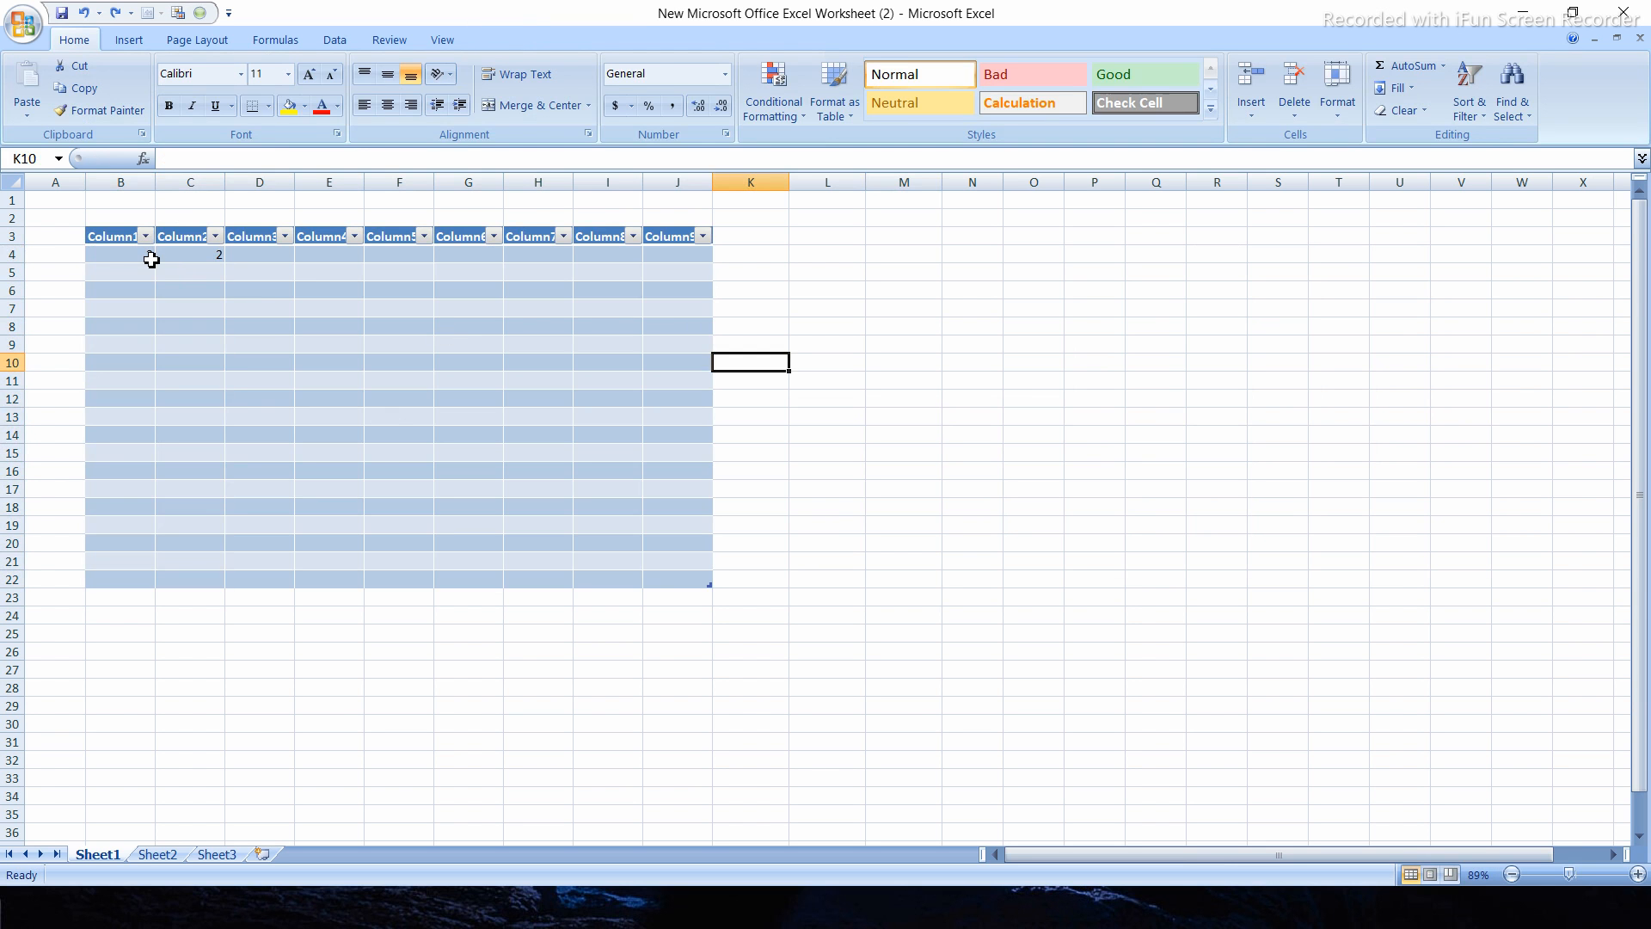
left_click(190, 255)
left_click(130, 253)
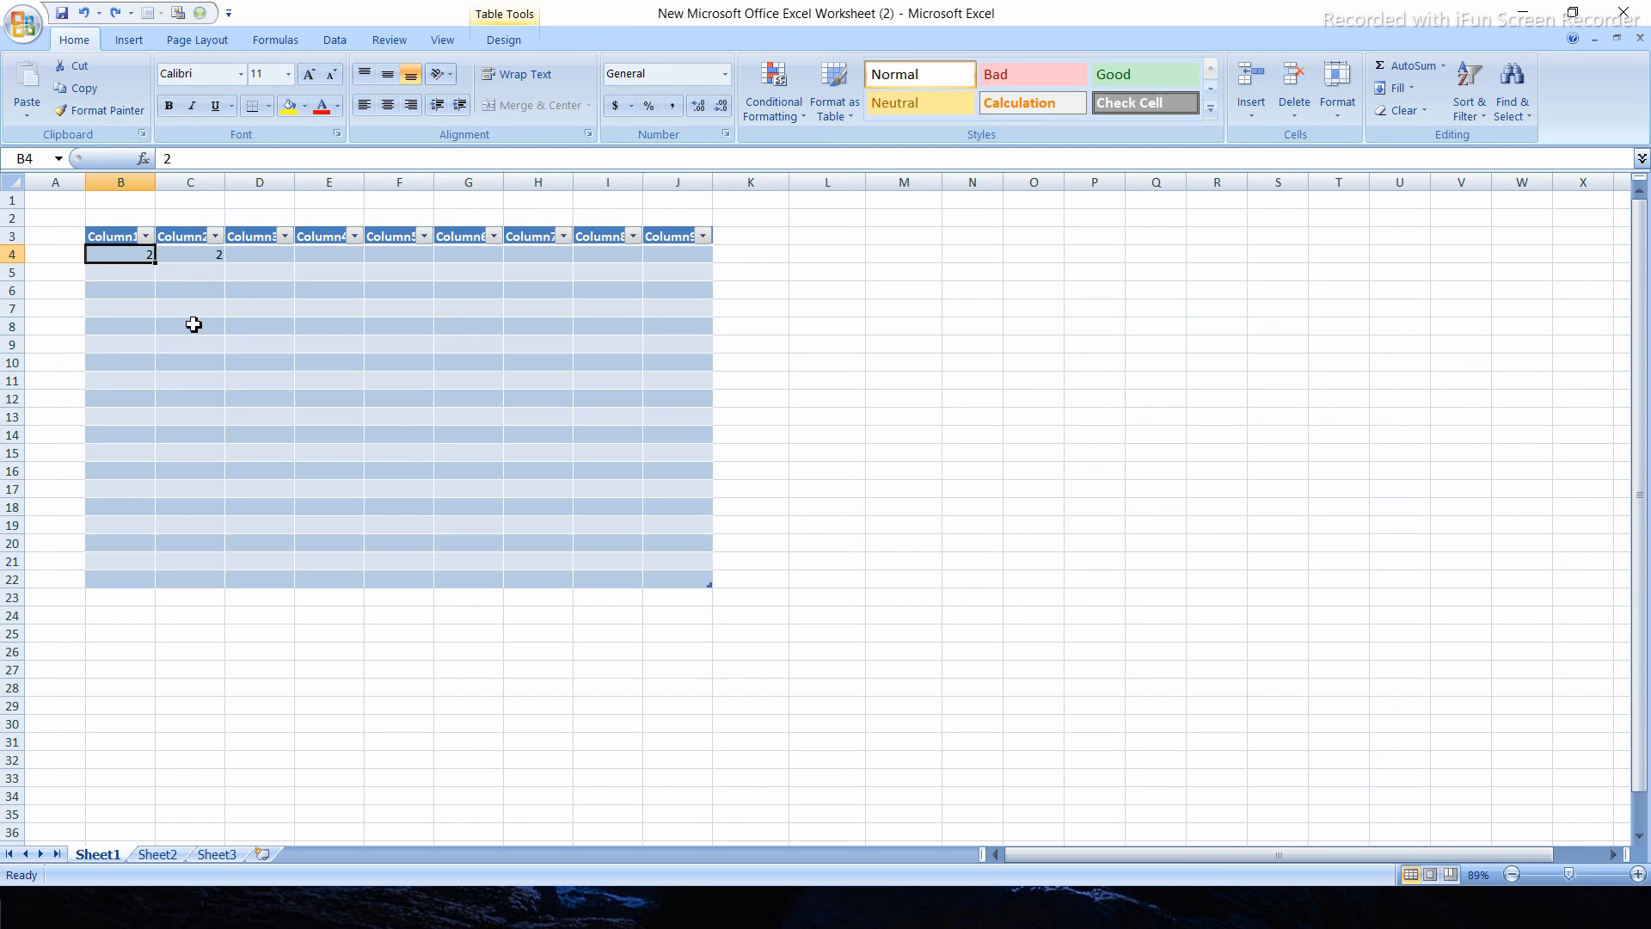
left_click_drag(445, 316, 500, 599)
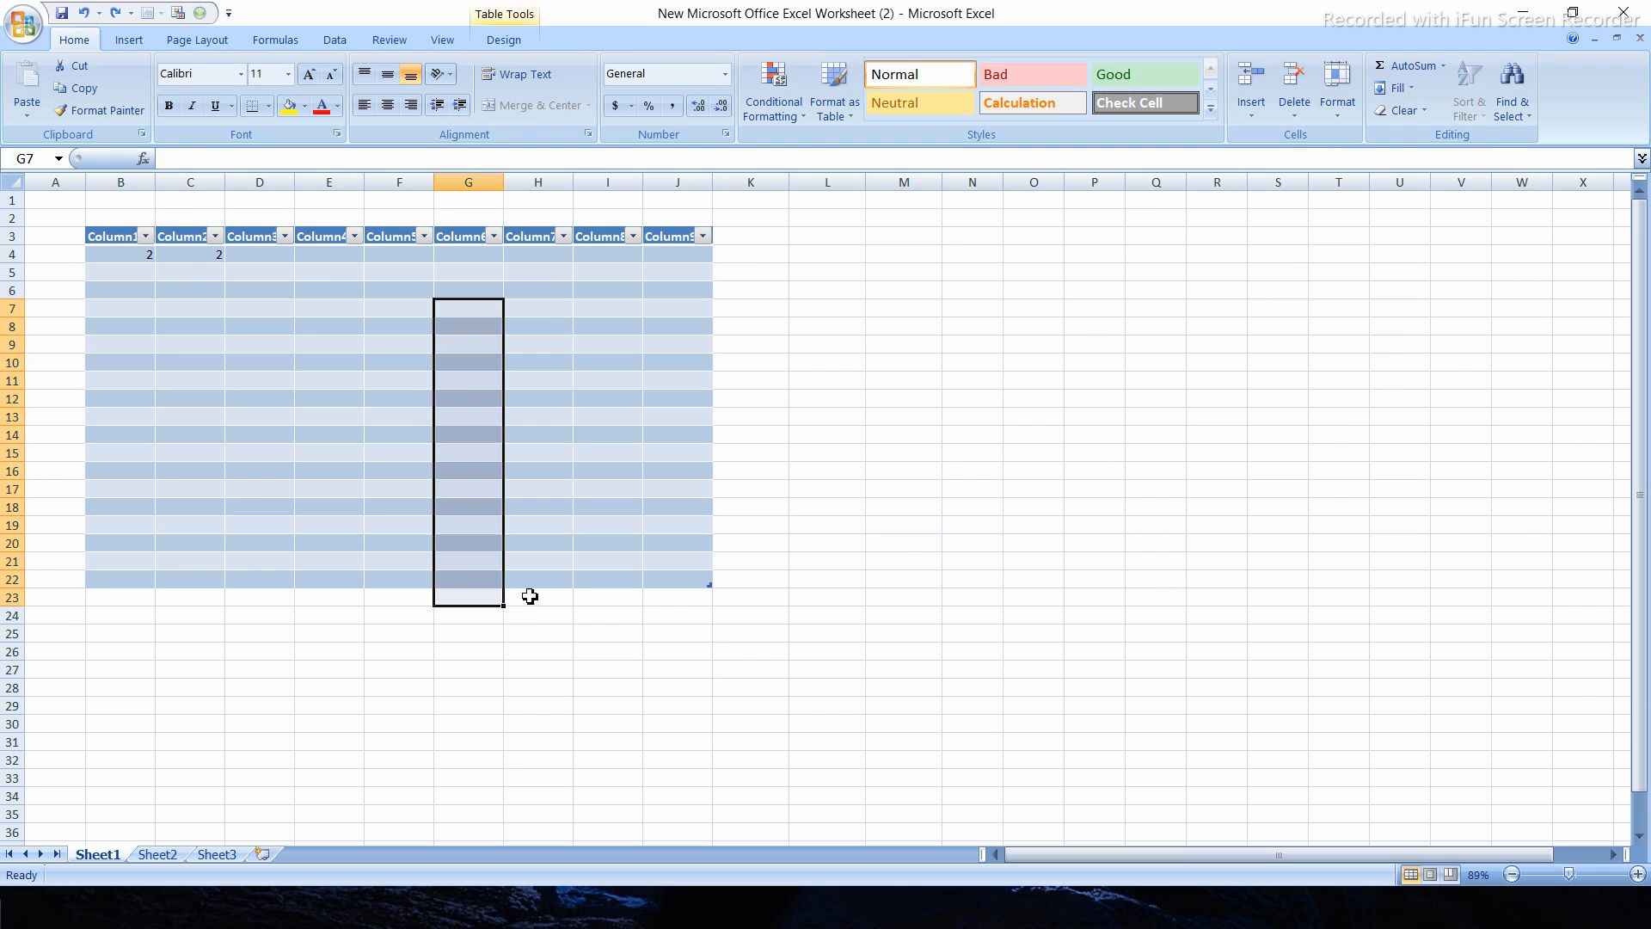
left_click(894, 544)
left_click(117, 239)
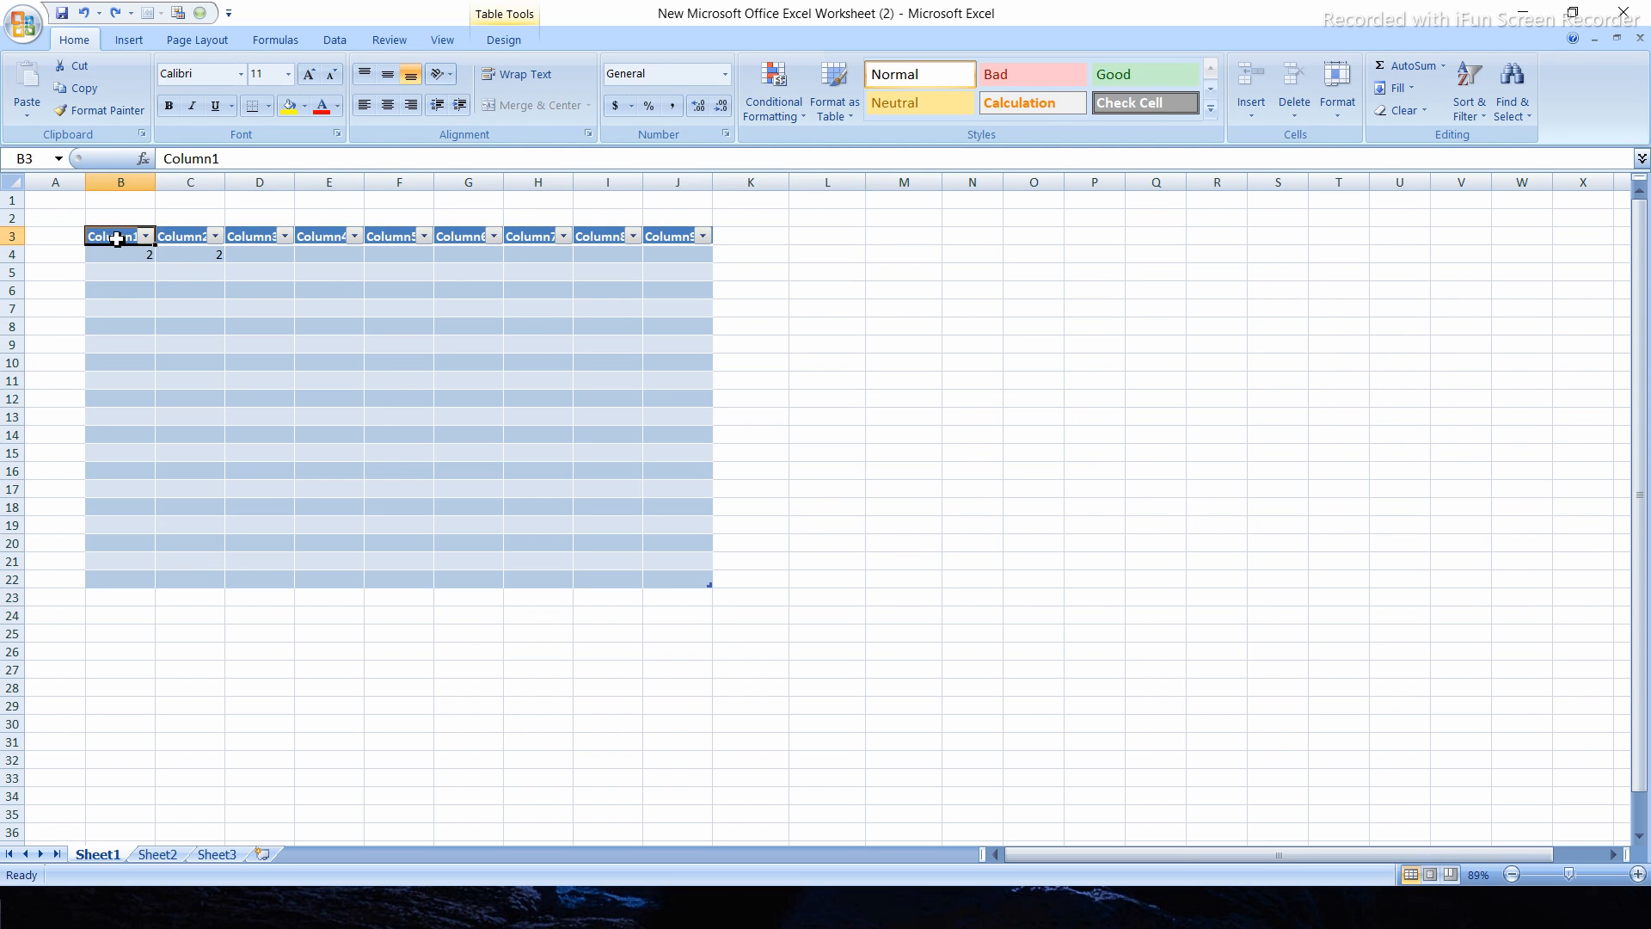
double_click(136, 240)
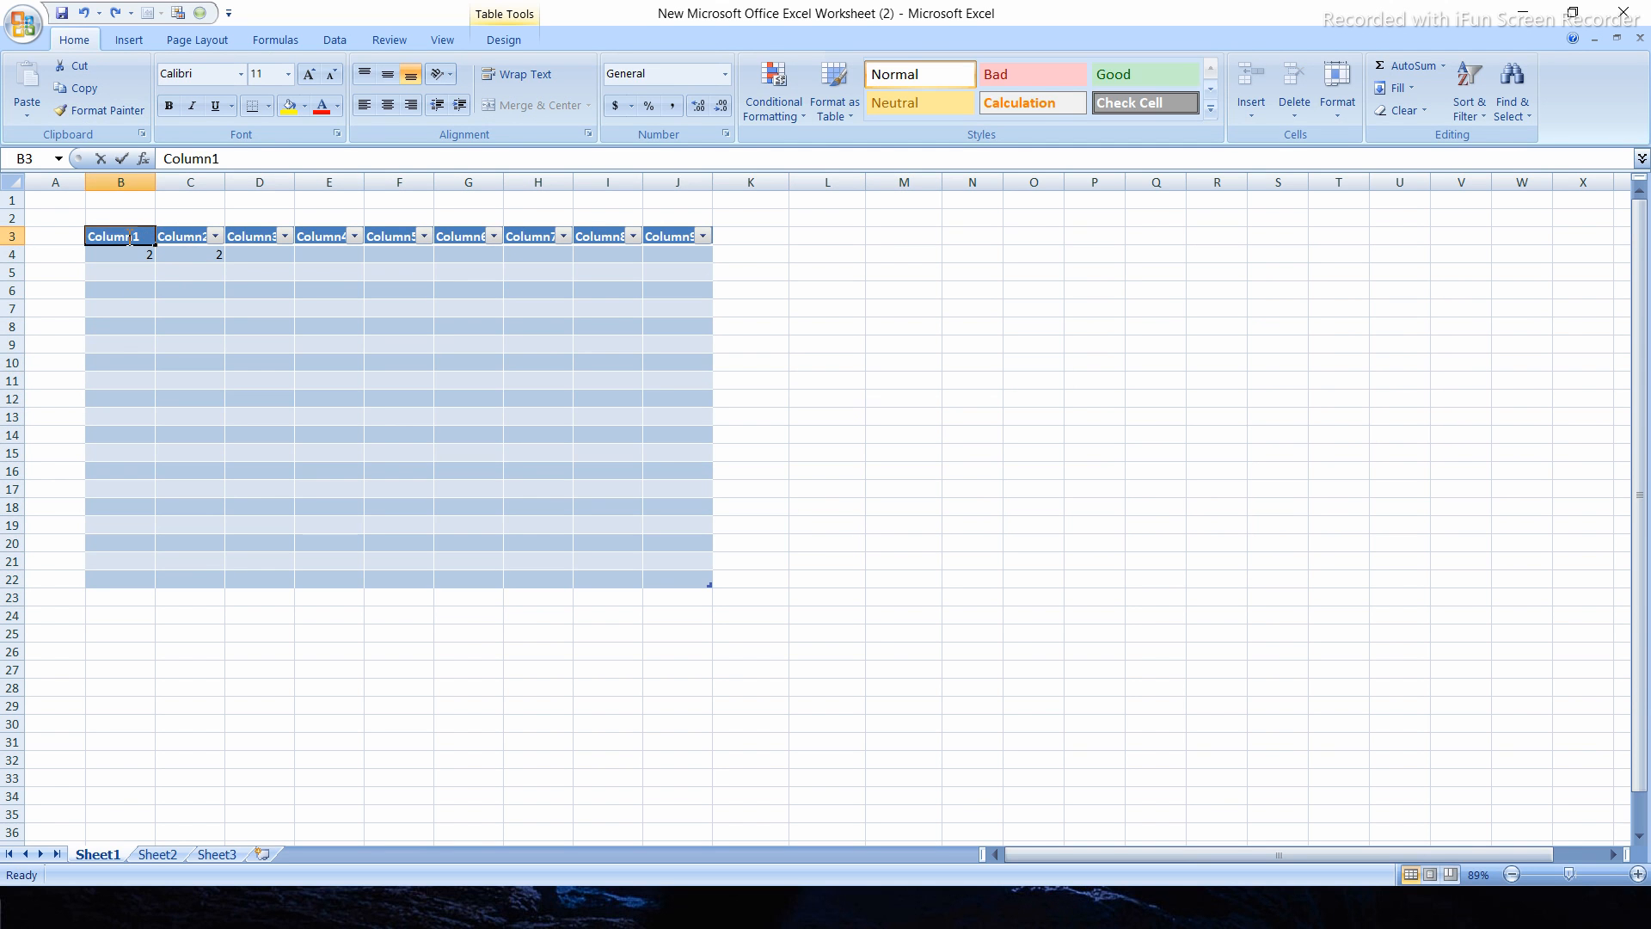
left_click(248, 258)
Select the whole table B3:J22 and remove its duplicate rows, leaving Column5 out of the comparison.
left_click(125, 236)
left_click_drag(125, 236, 711, 585)
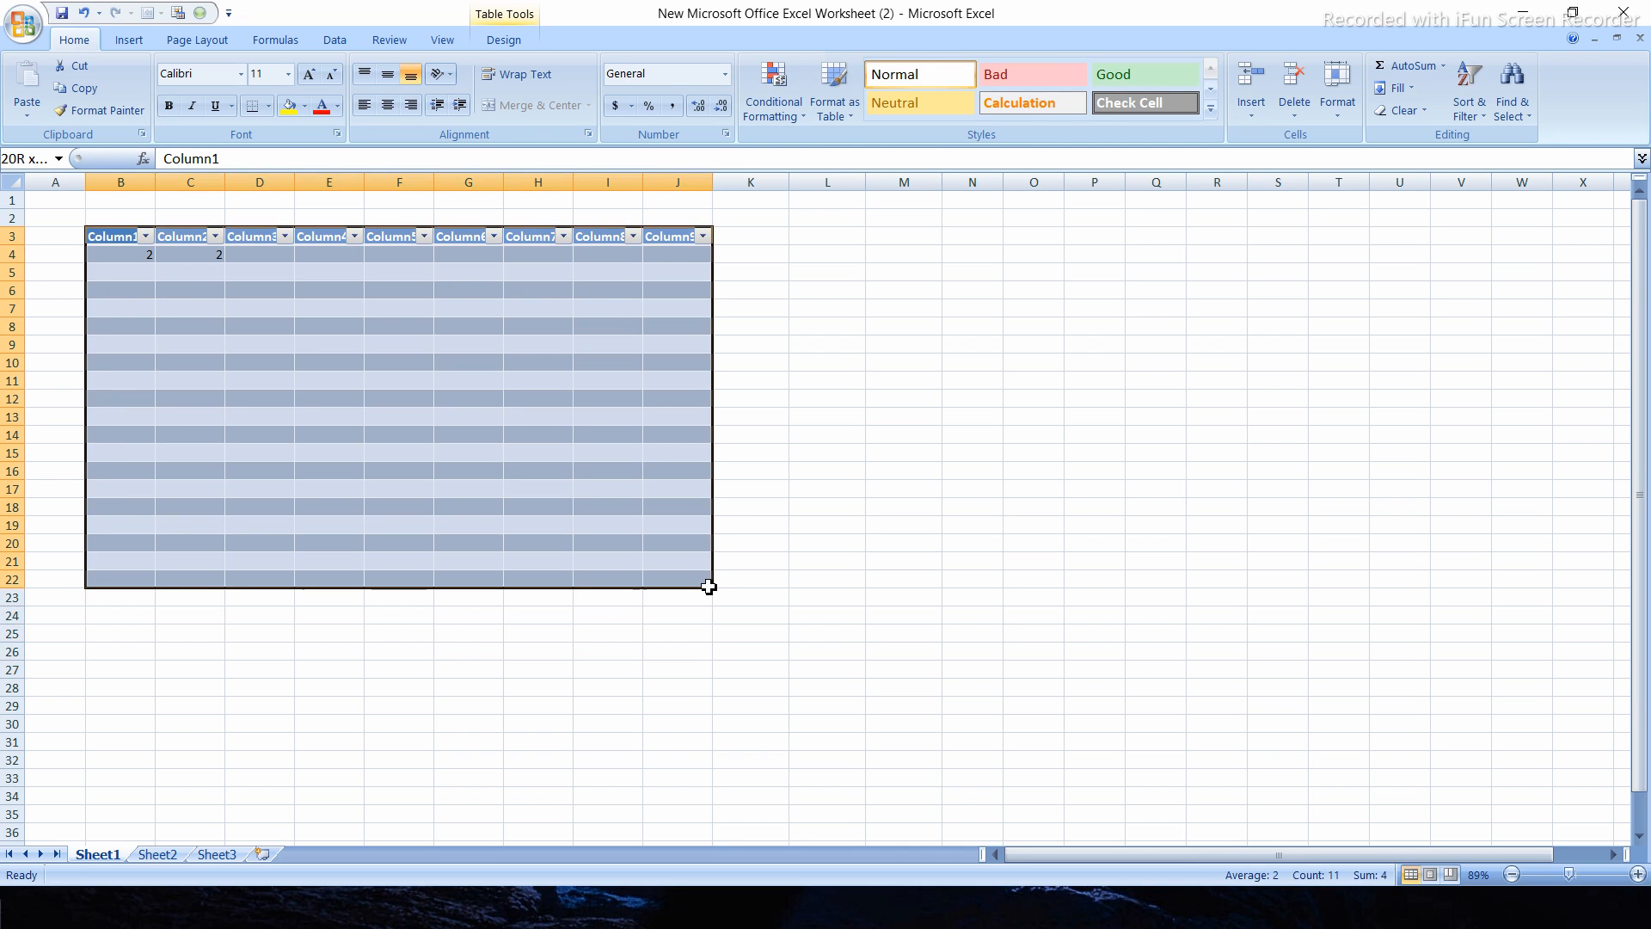
left_click(494, 49)
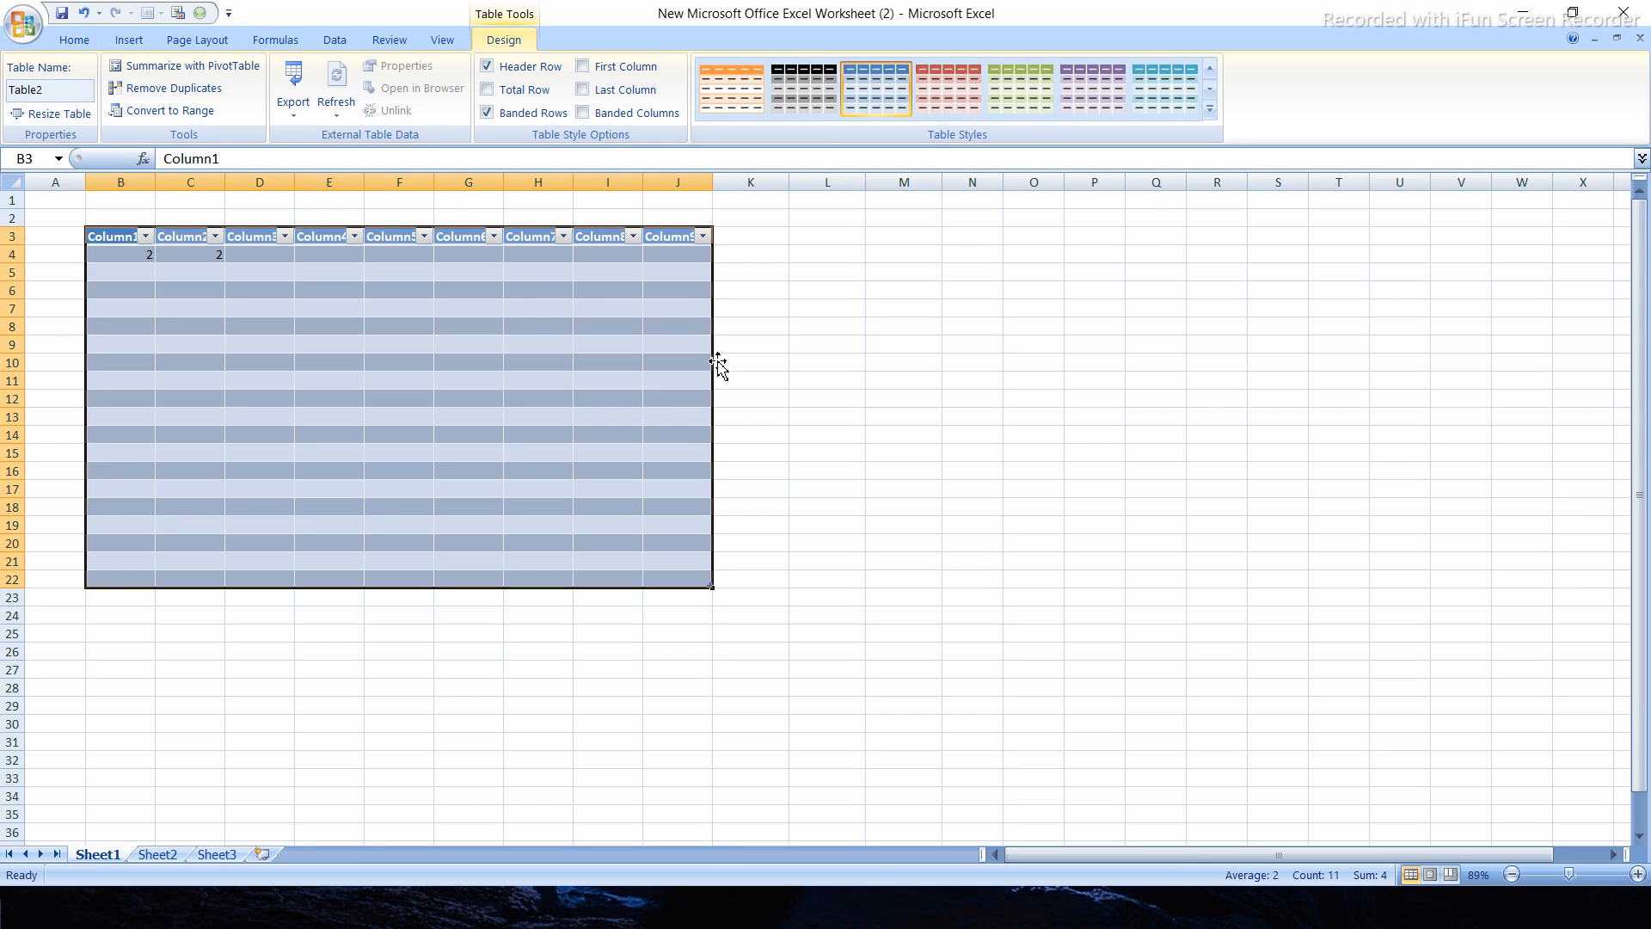
left_click(166, 93)
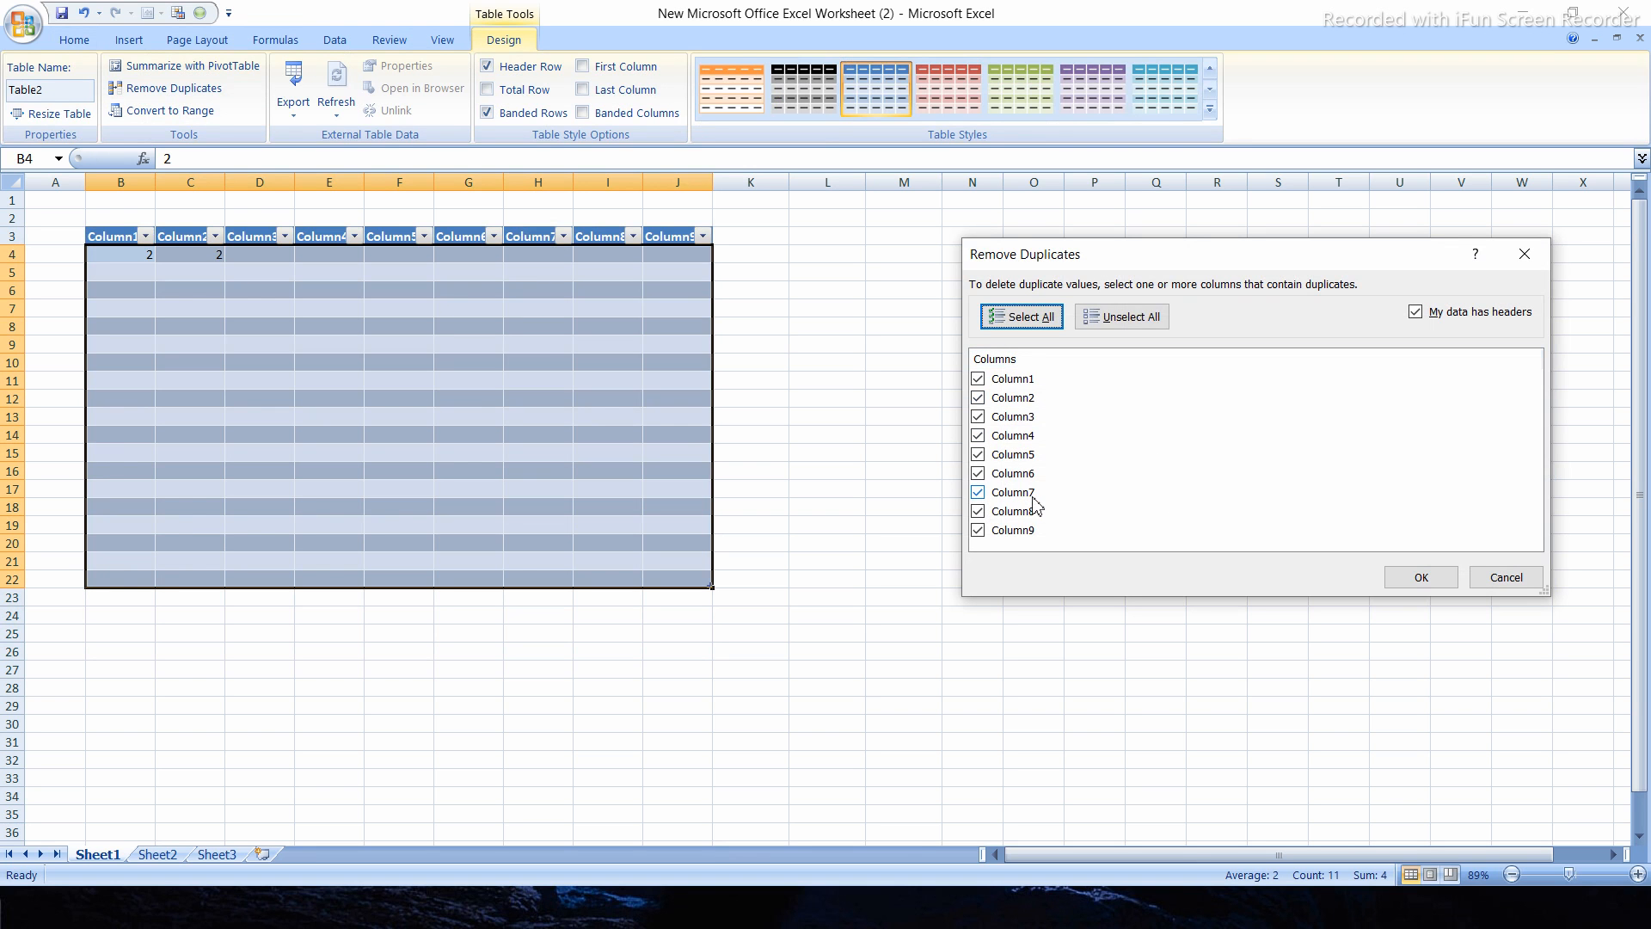
left_click(978, 454)
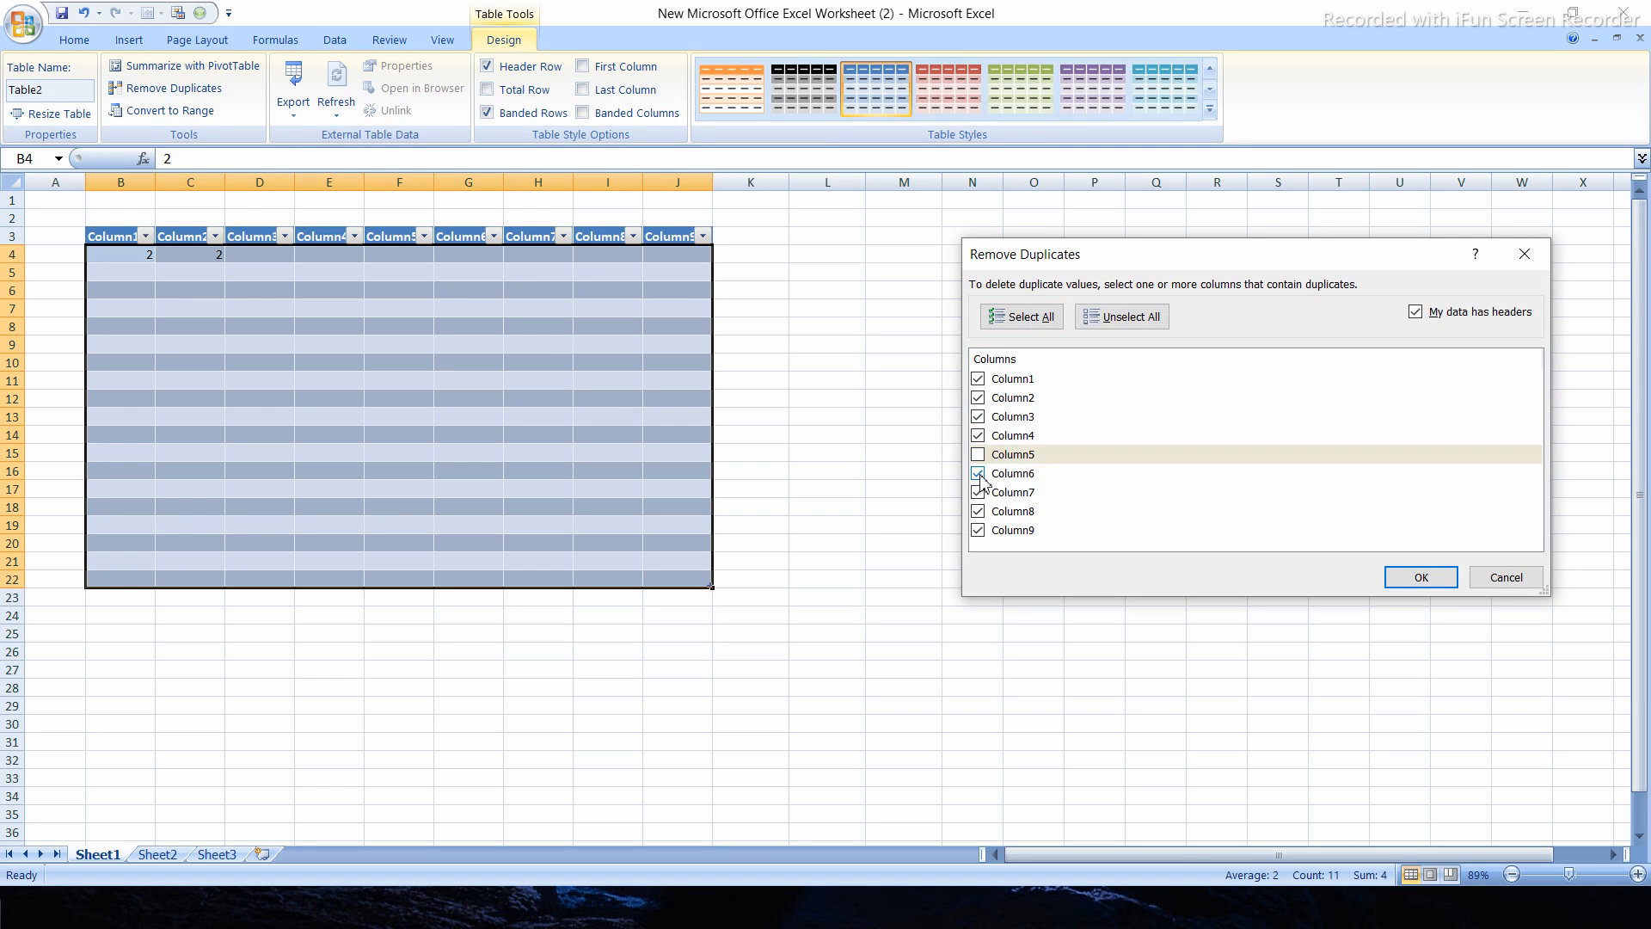
left_click(979, 475)
left_click(980, 475)
left_click(1400, 583)
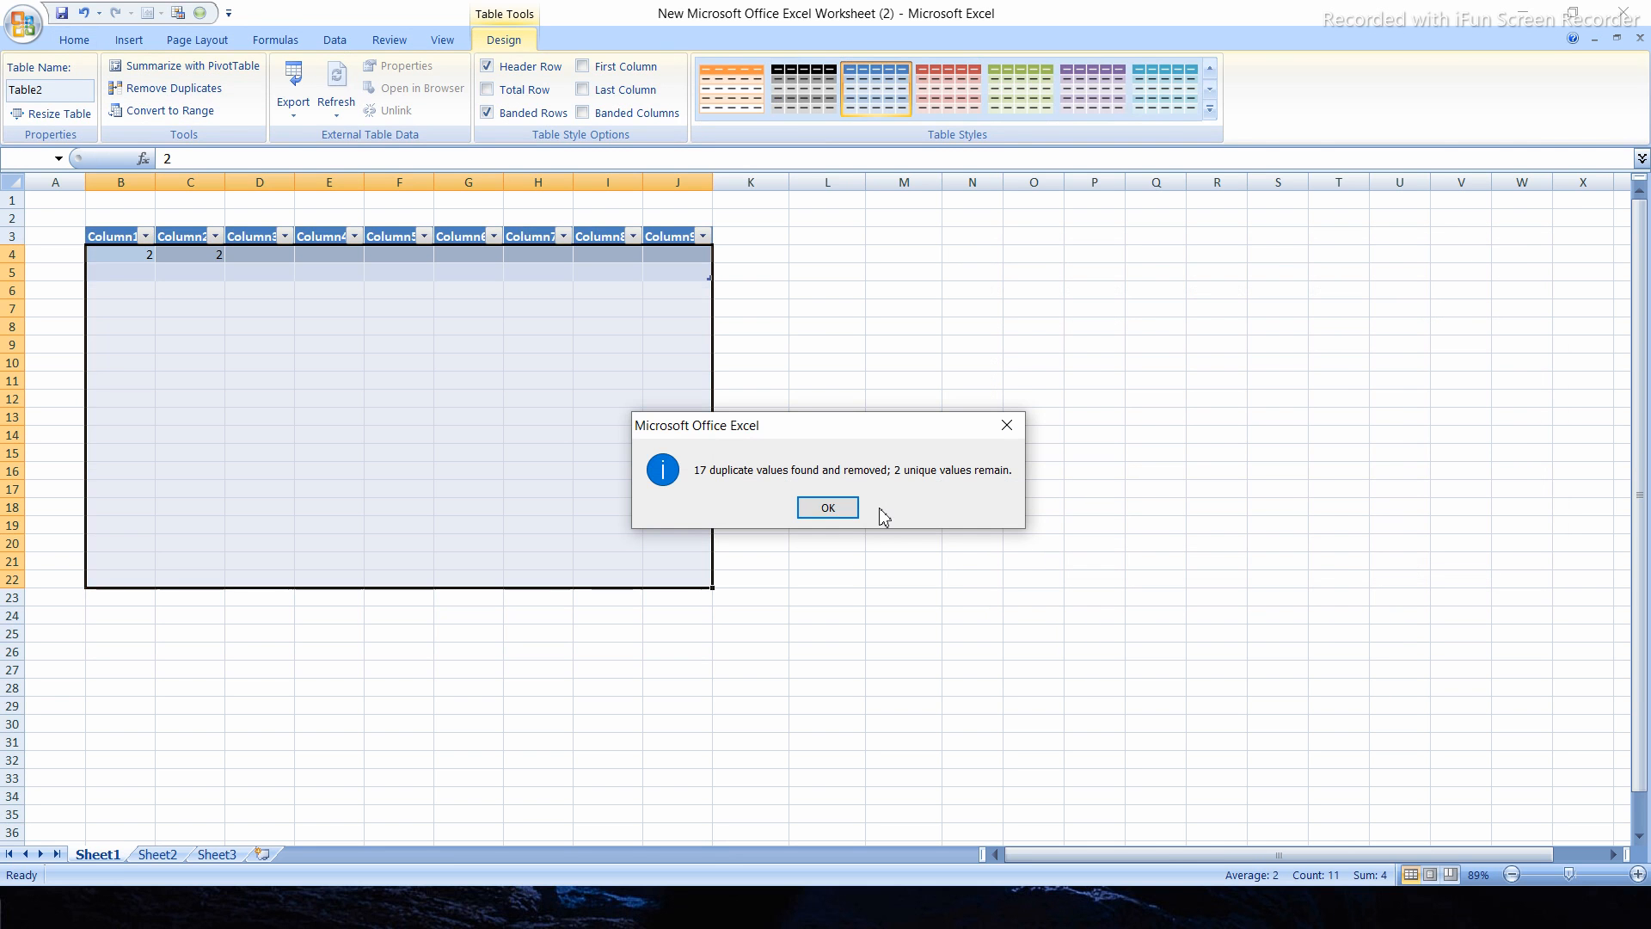
left_click(826, 508)
left_click(901, 352)
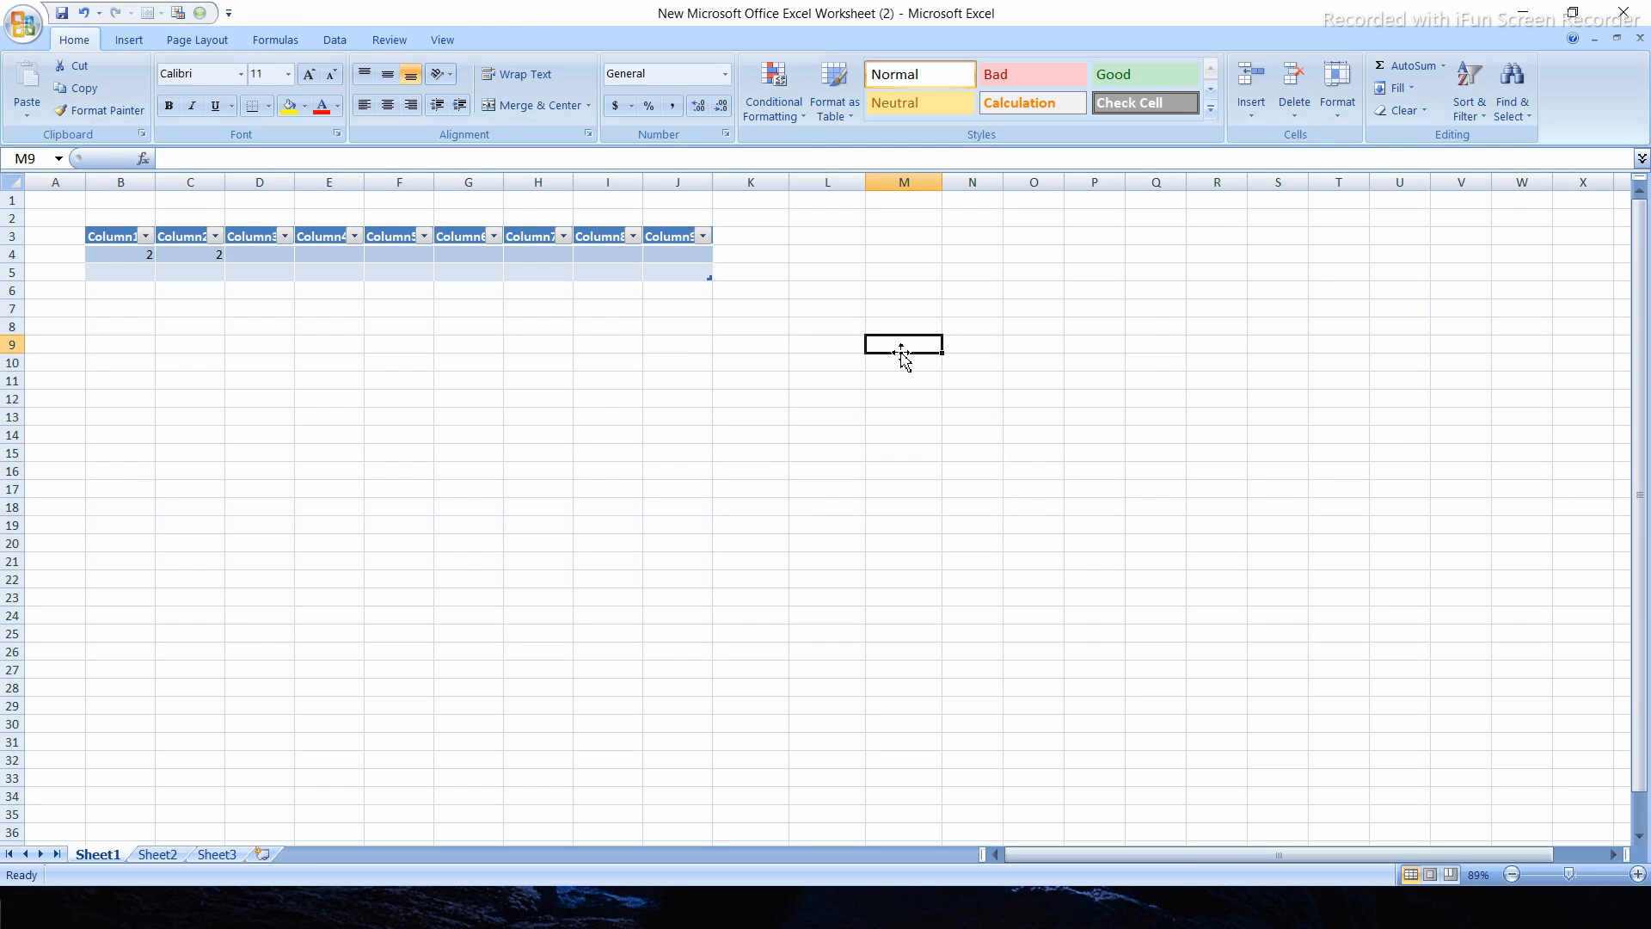
Inspect the table cells in rows 4 and 5 of Column2 and Column3.
left_click(208, 258)
left_click(207, 281)
left_click(375, 310)
left_click(254, 258)
left_click(260, 273)
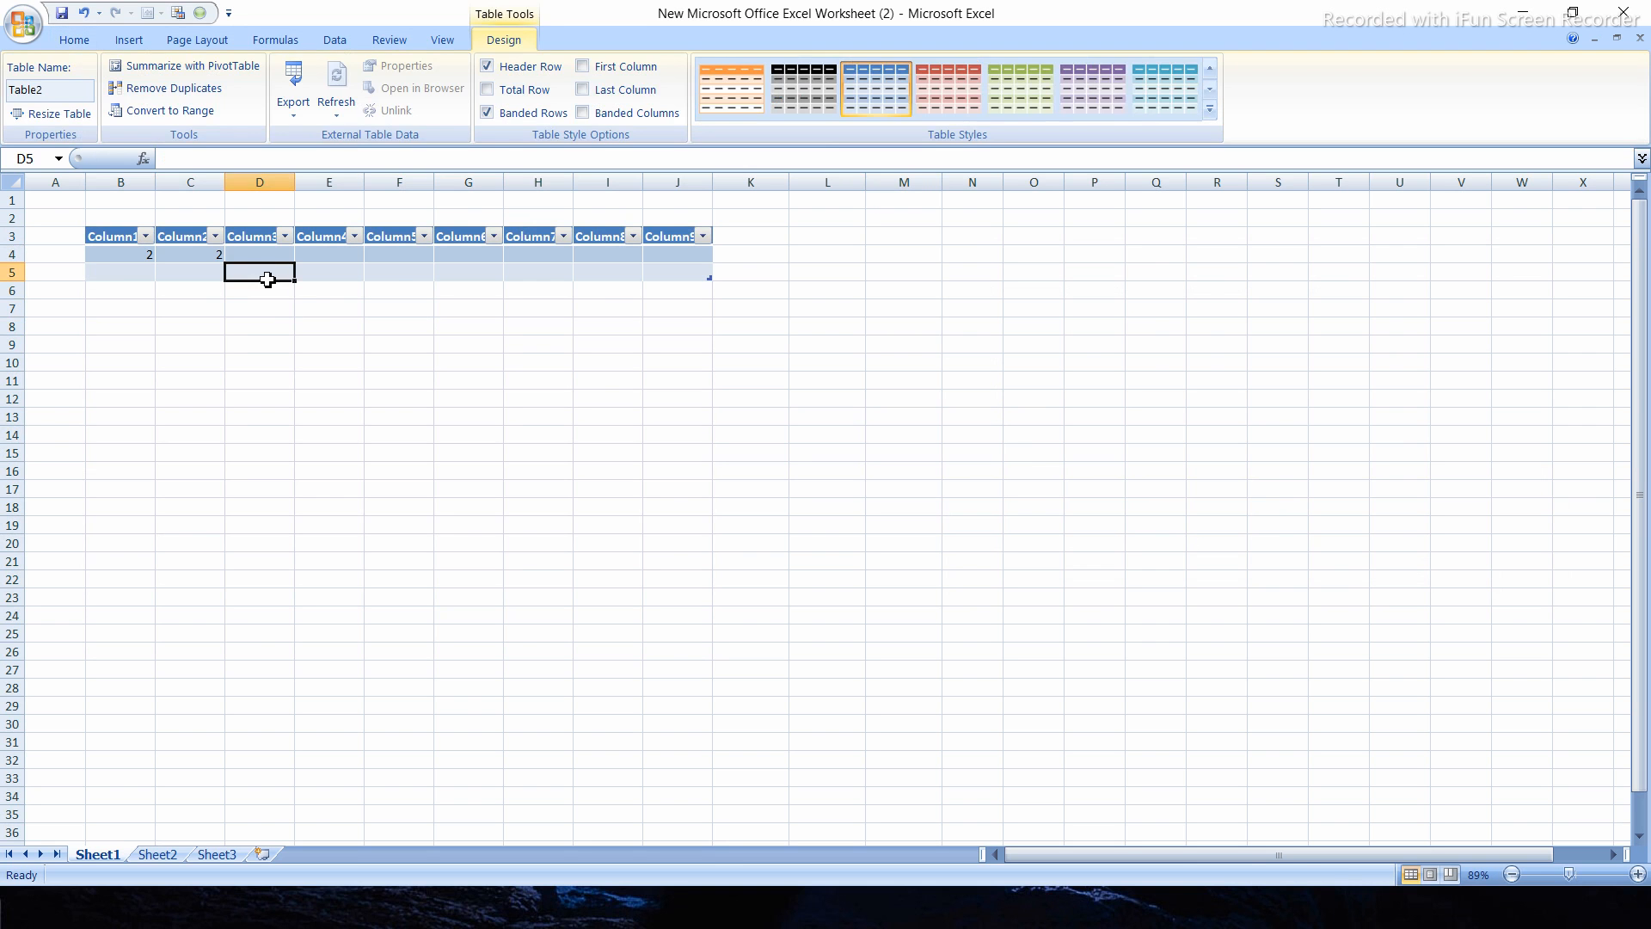
left_click(464, 380)
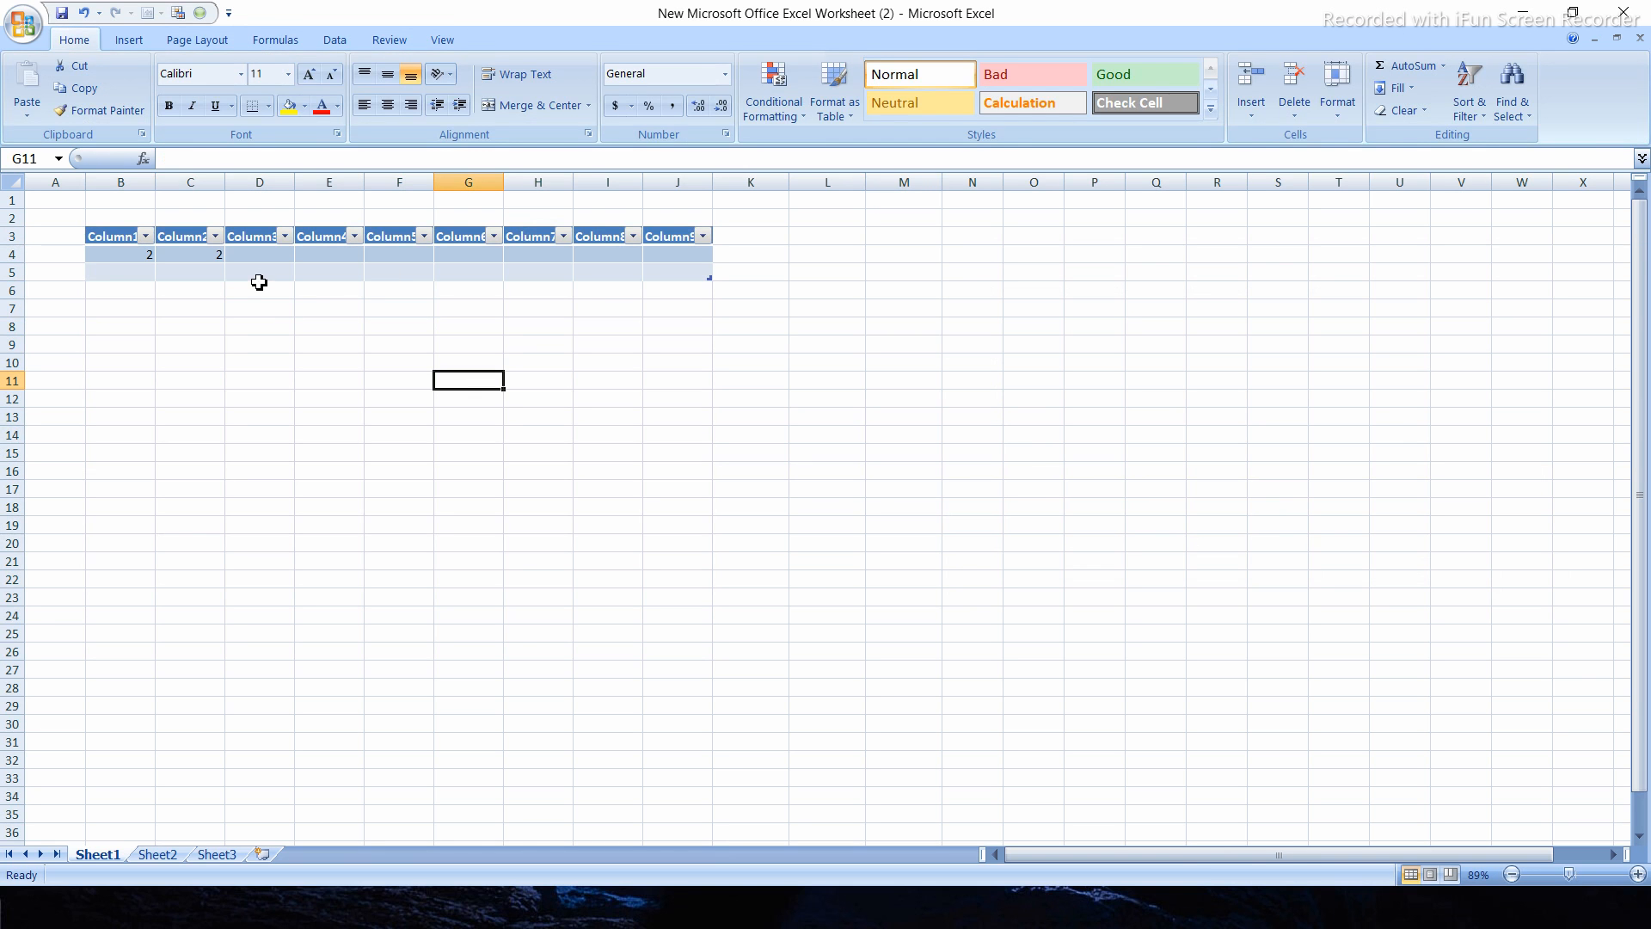
Convert the table to a normal range from a cell inside it, and undo the conversion.
double_click(122, 241)
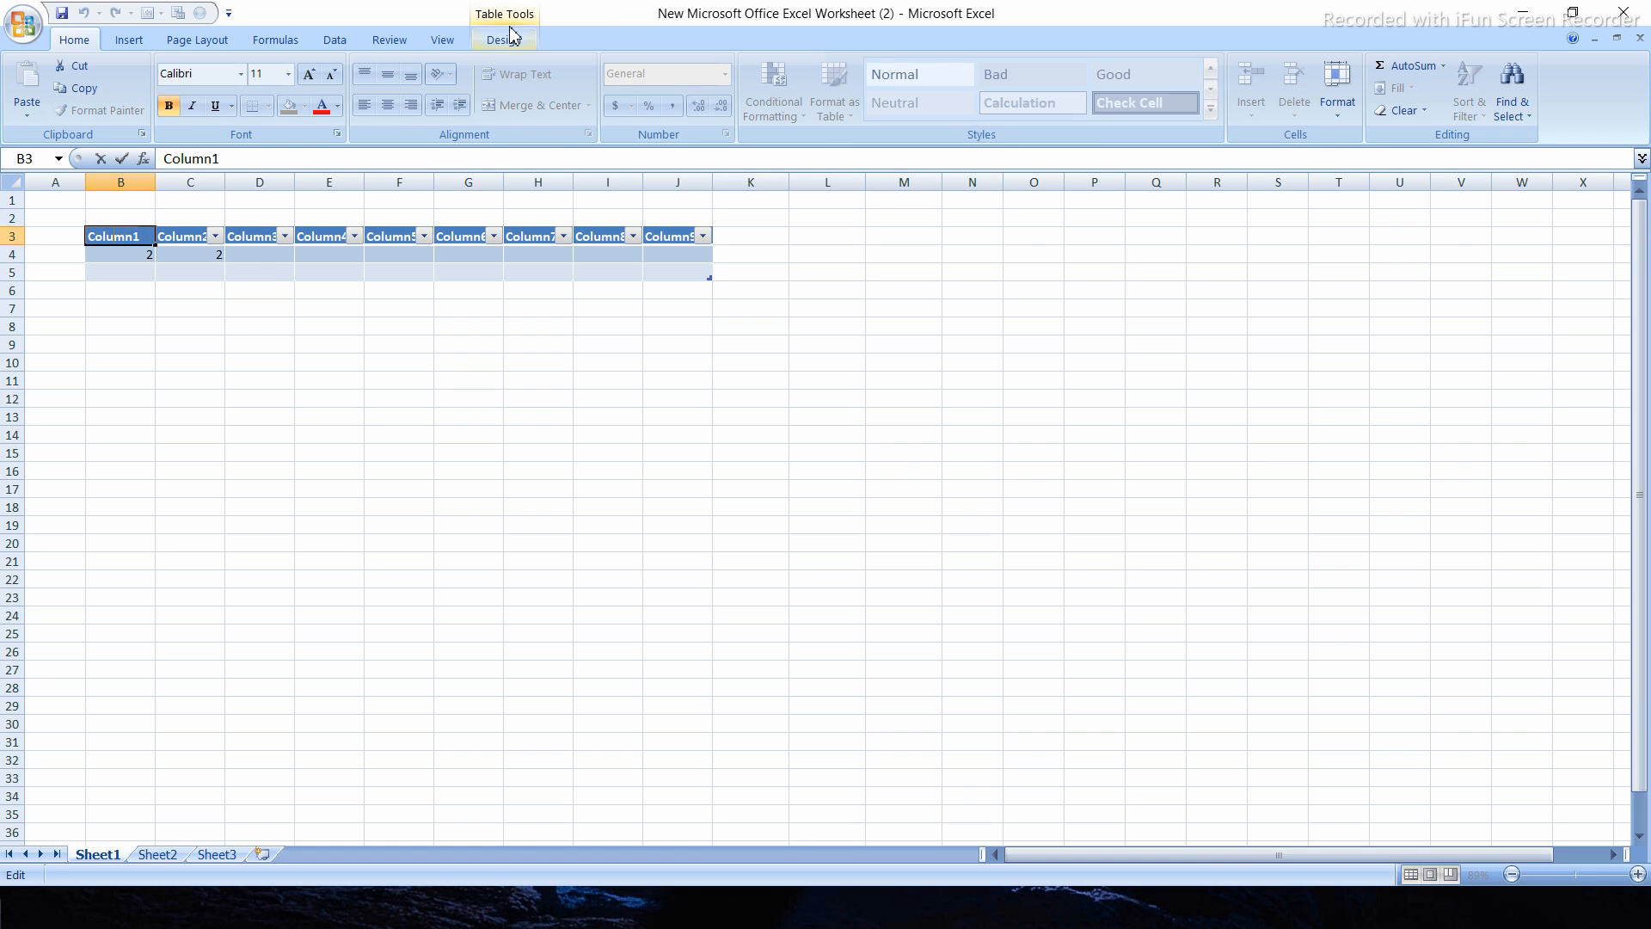
left_click(510, 38)
left_click(376, 269)
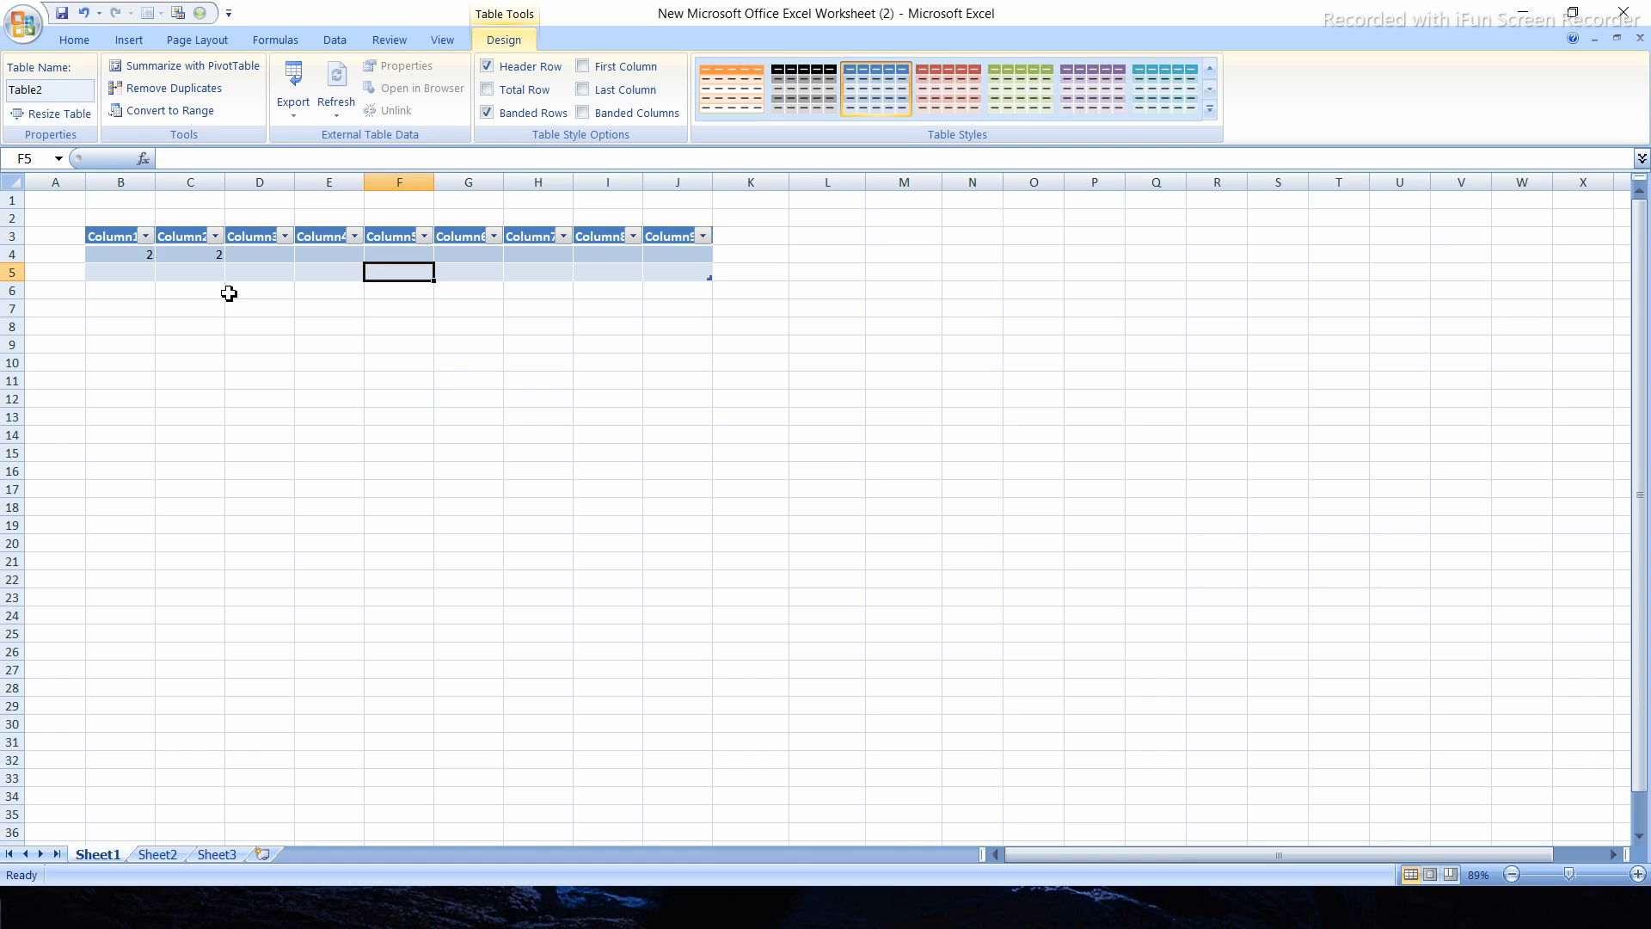
left_click(154, 126)
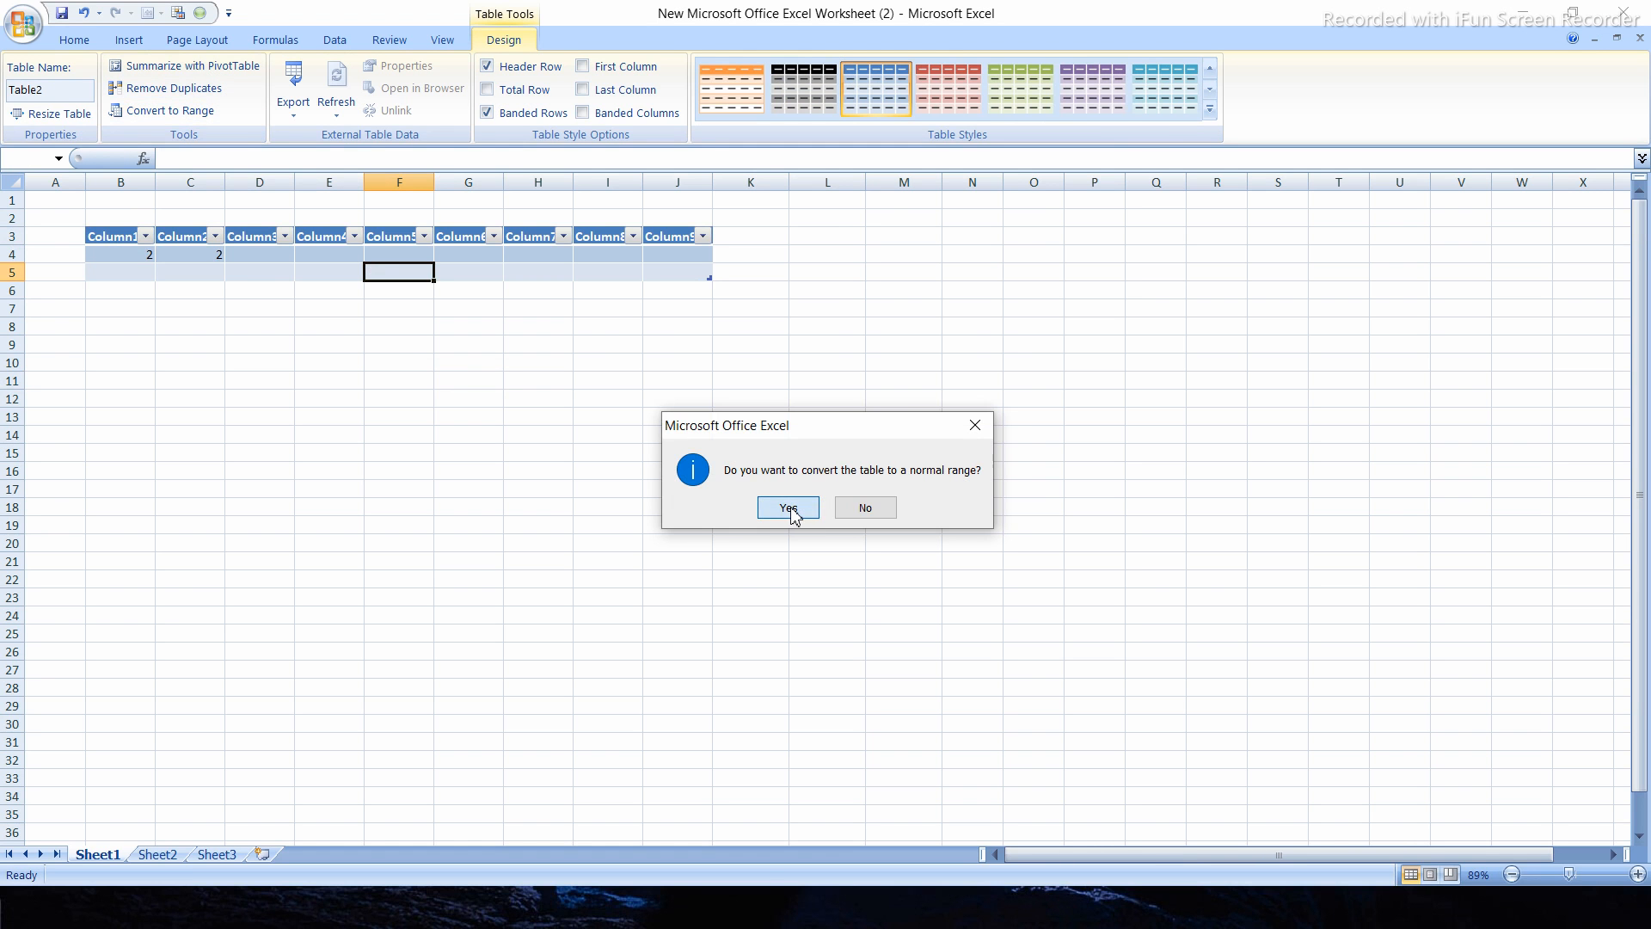
left_click(790, 509)
left_click(197, 236)
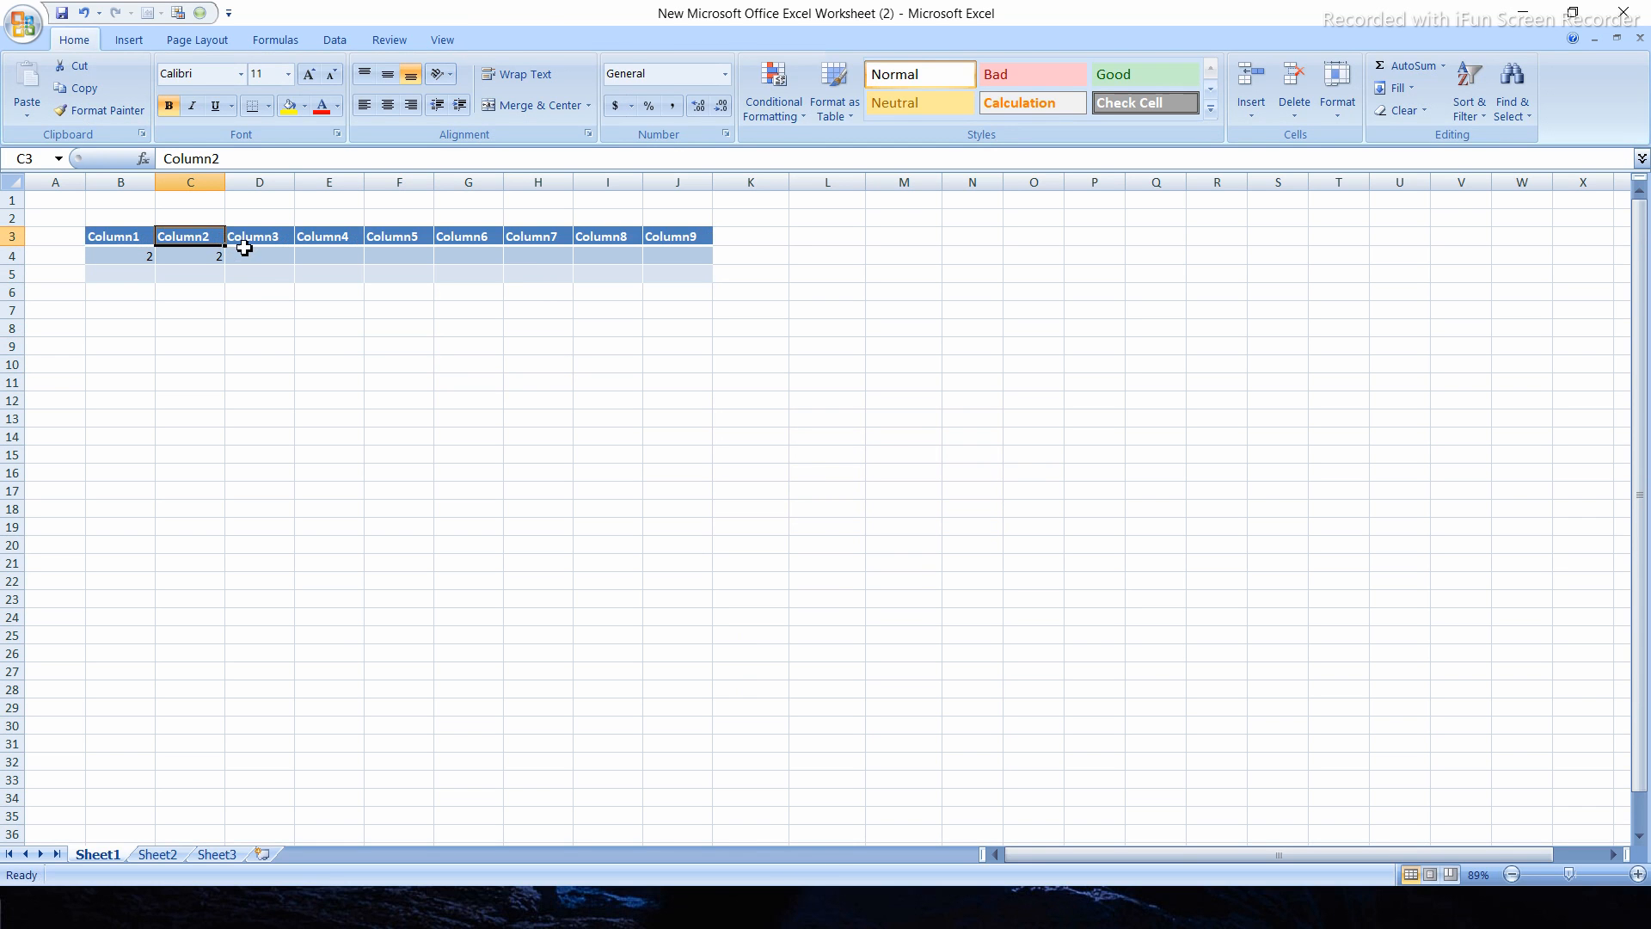
left_click(222, 325)
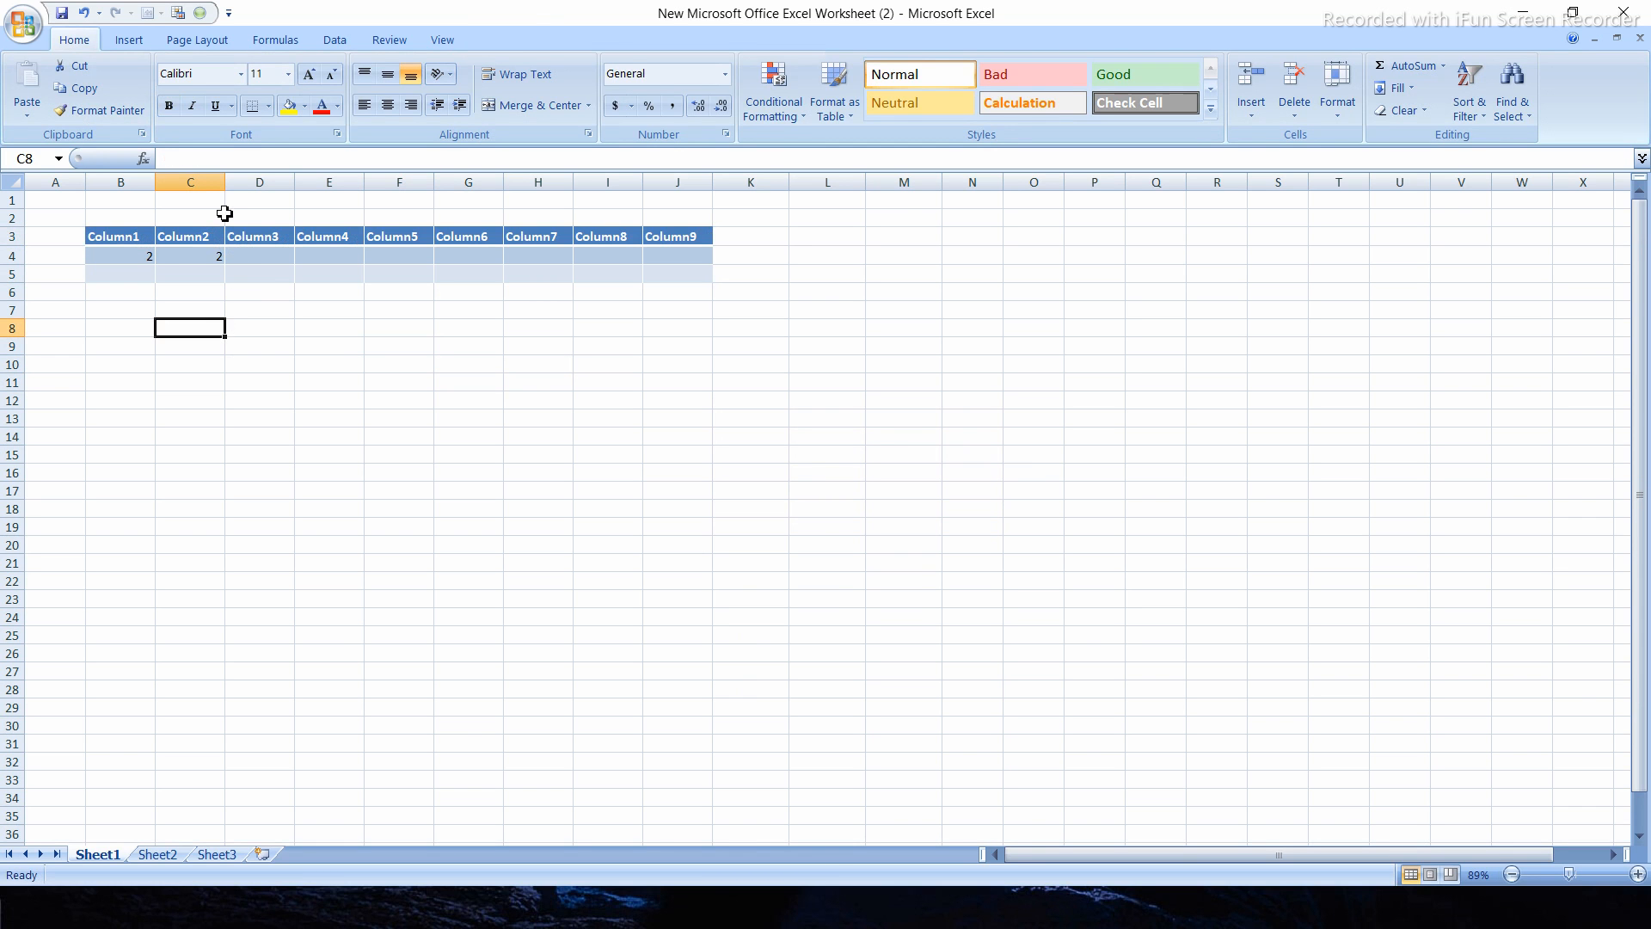
key("ctrl+z")
Examine the sorting and filtering options of Column2, including Sort by Color, without applying any.
left_click(215, 236)
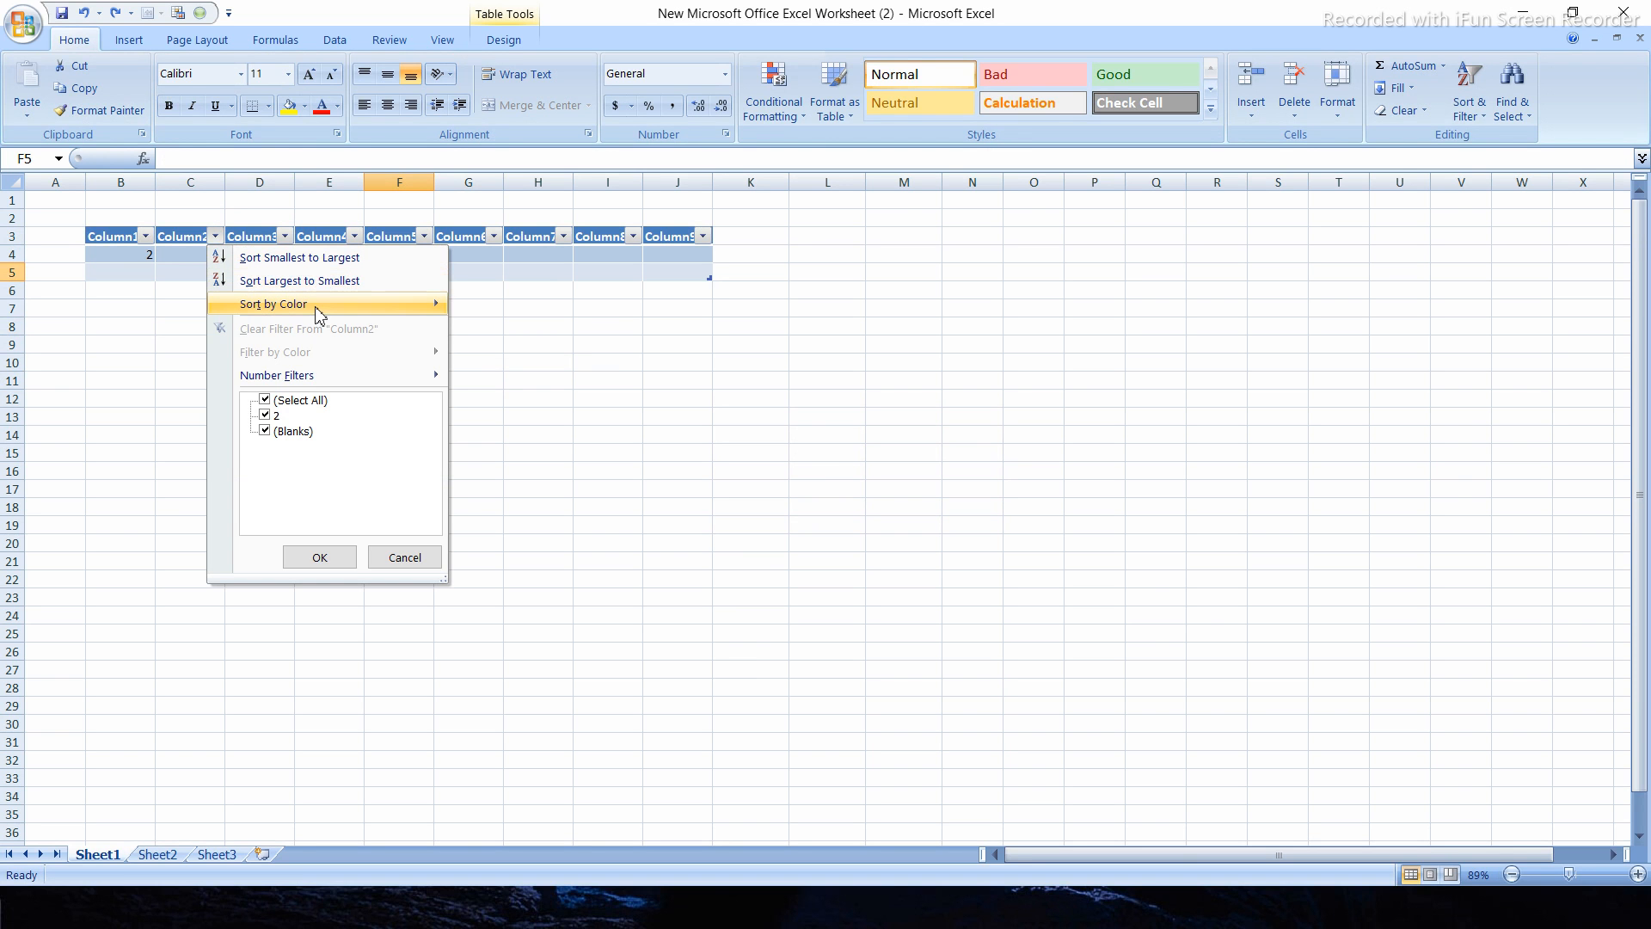
mouse_move(318, 306)
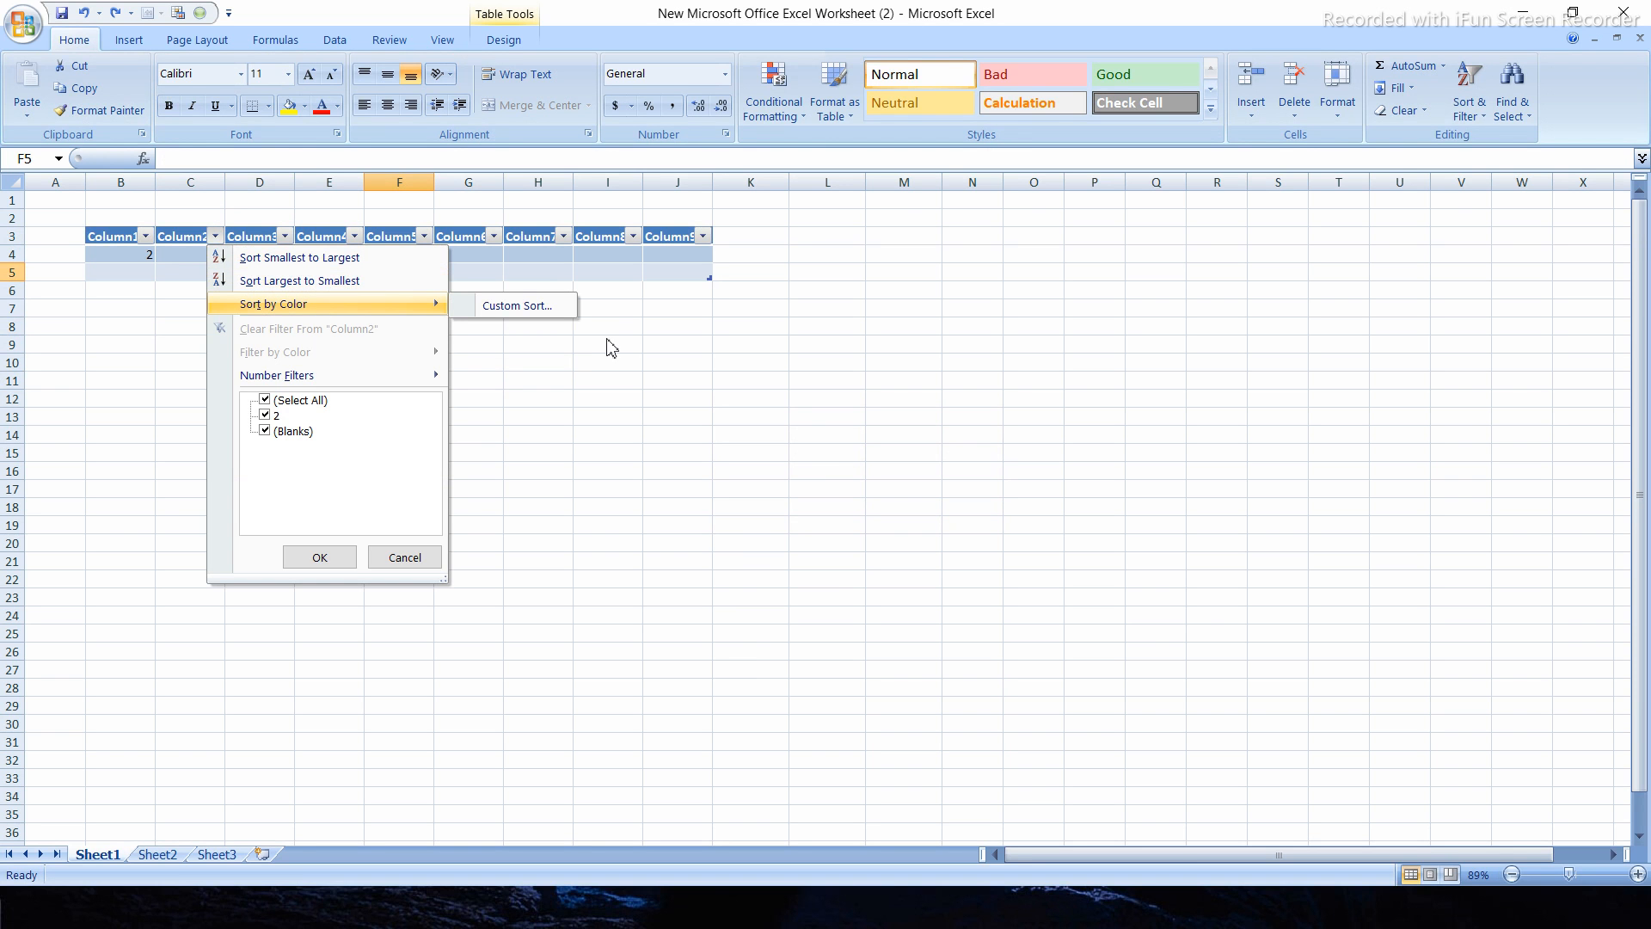
left_click(644, 484)
With all data cells B4:J5 selected, convert the table to a normal range again and undo it.
left_click(207, 230)
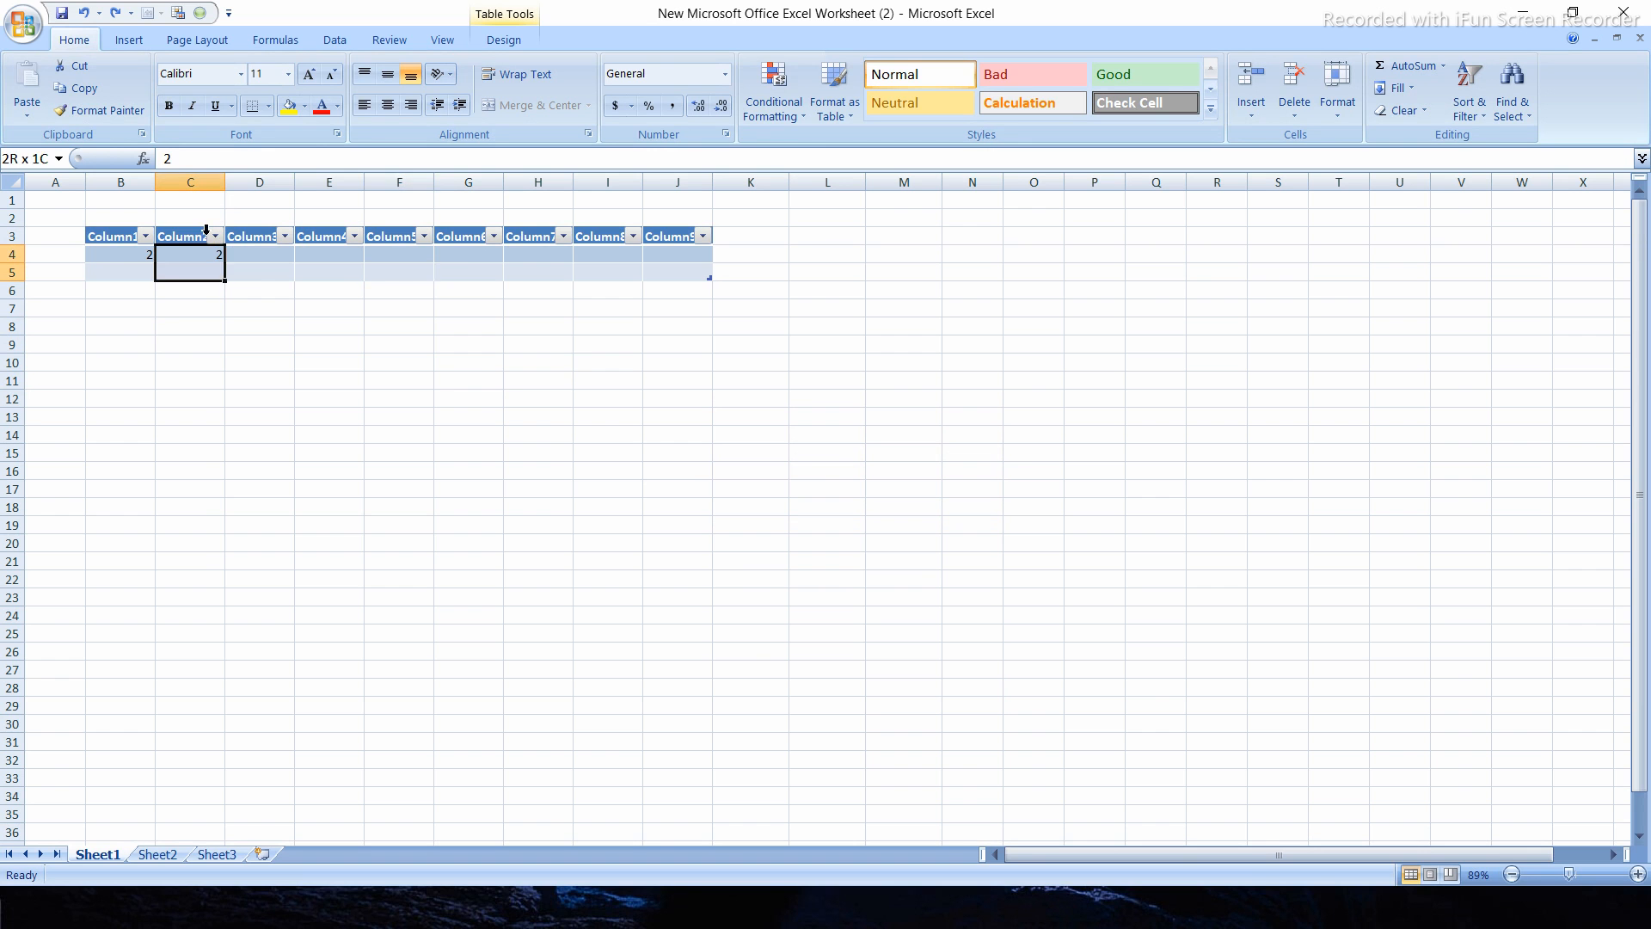
left_click(92, 233)
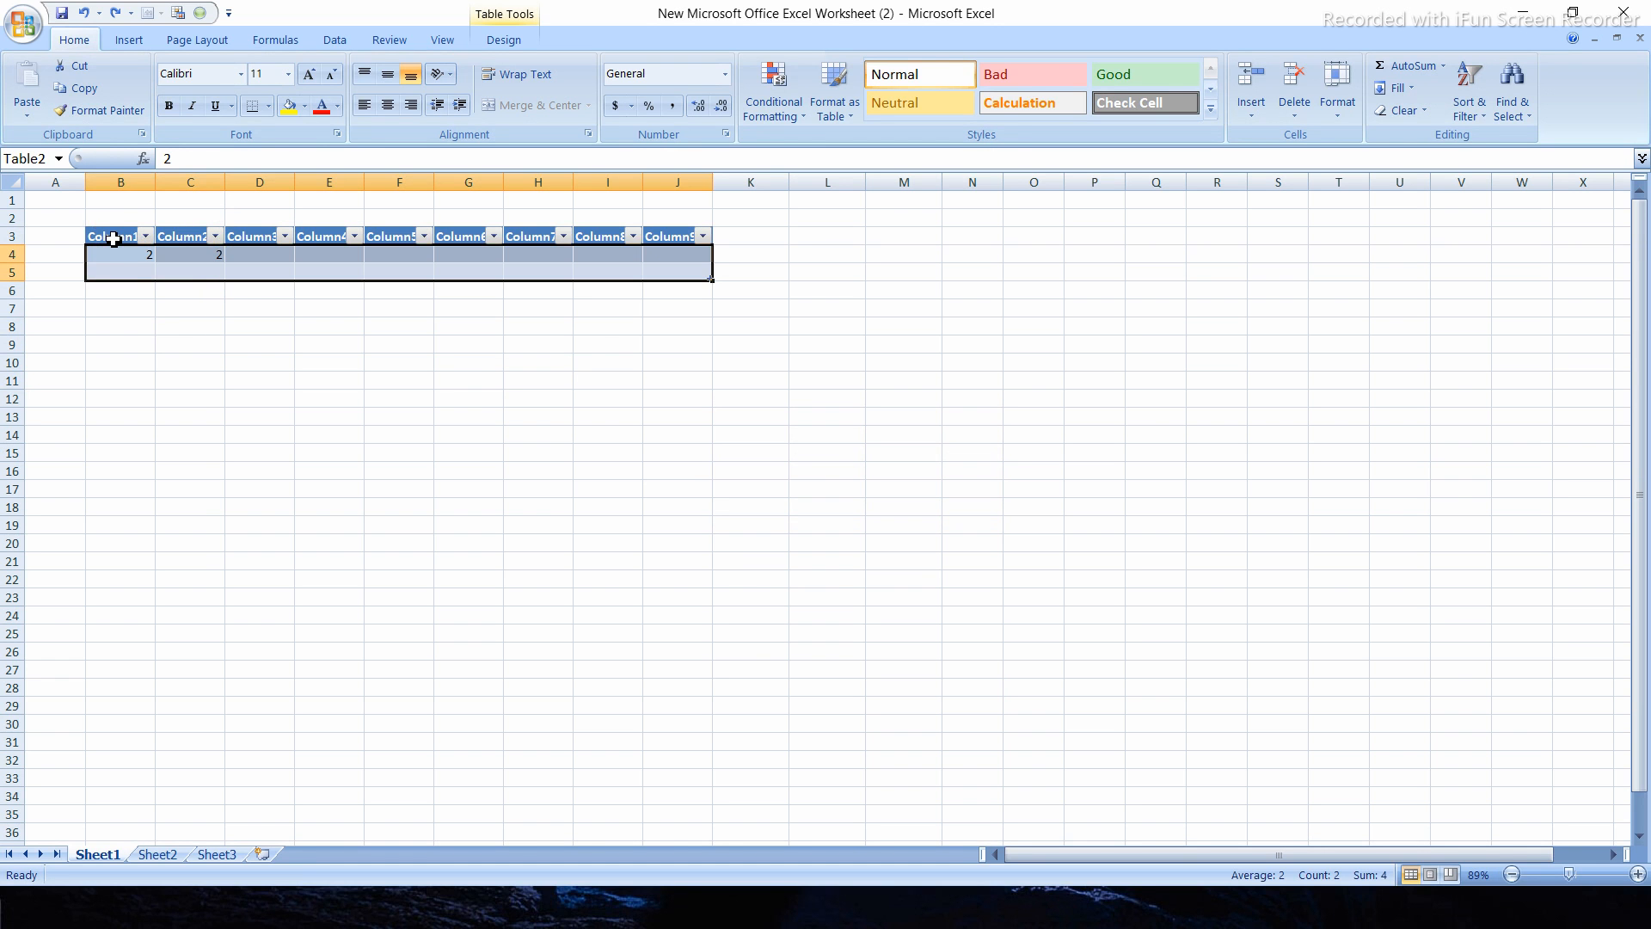
left_click(504, 40)
left_click(154, 112)
left_click(788, 508)
left_click(417, 342)
left_click(423, 245)
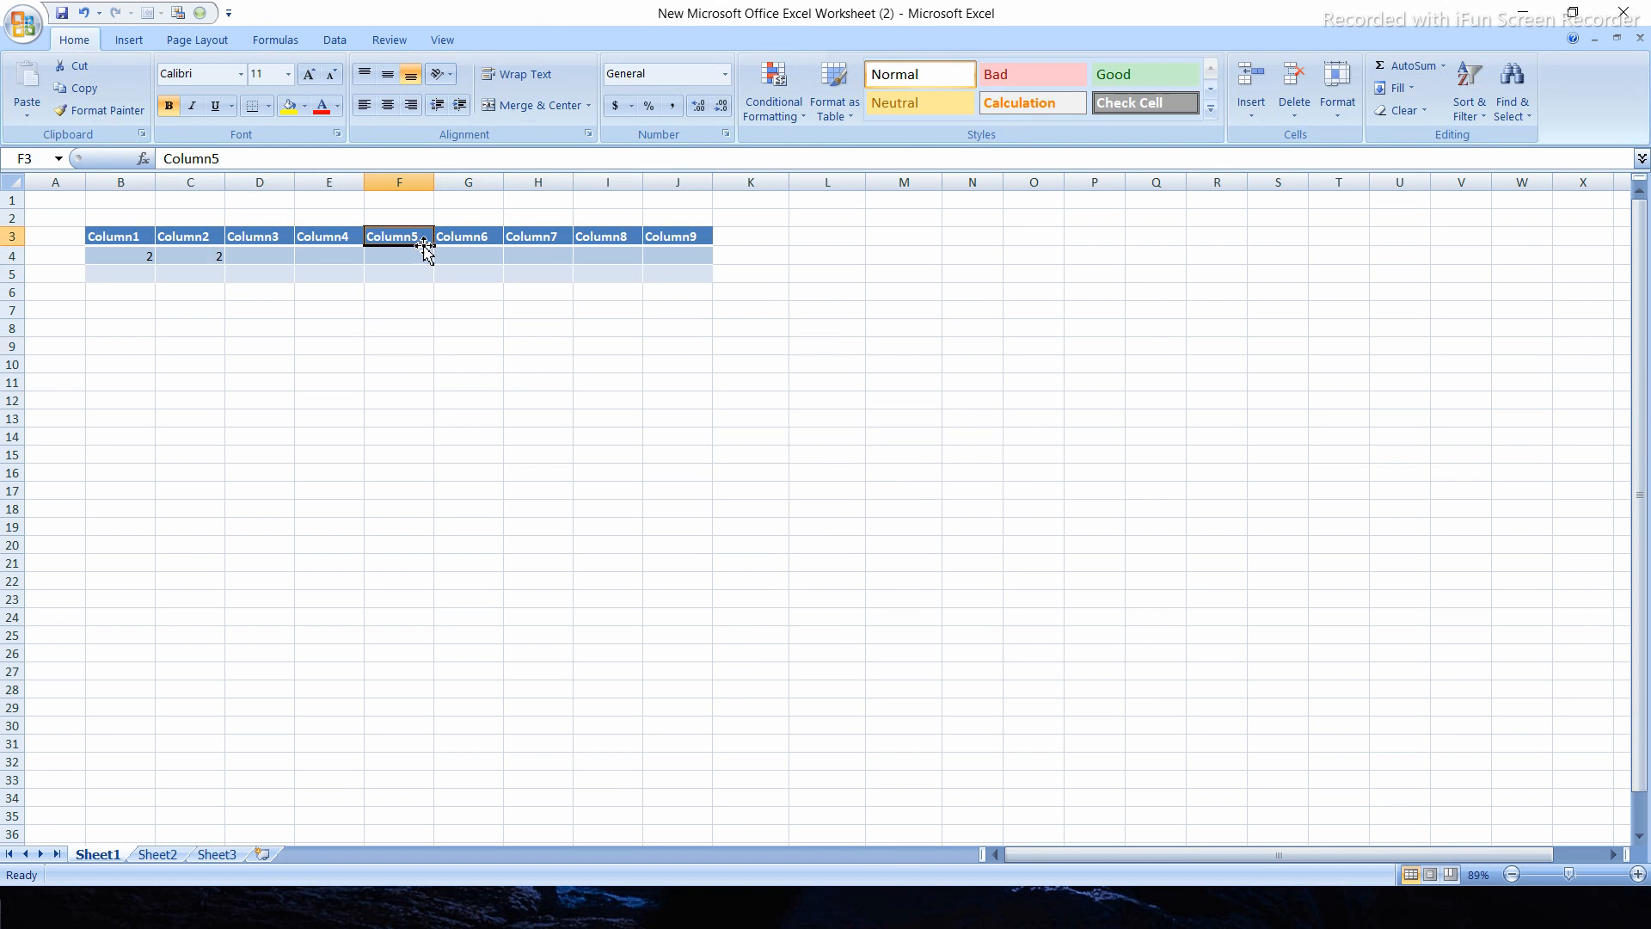
key("ctrl+z")
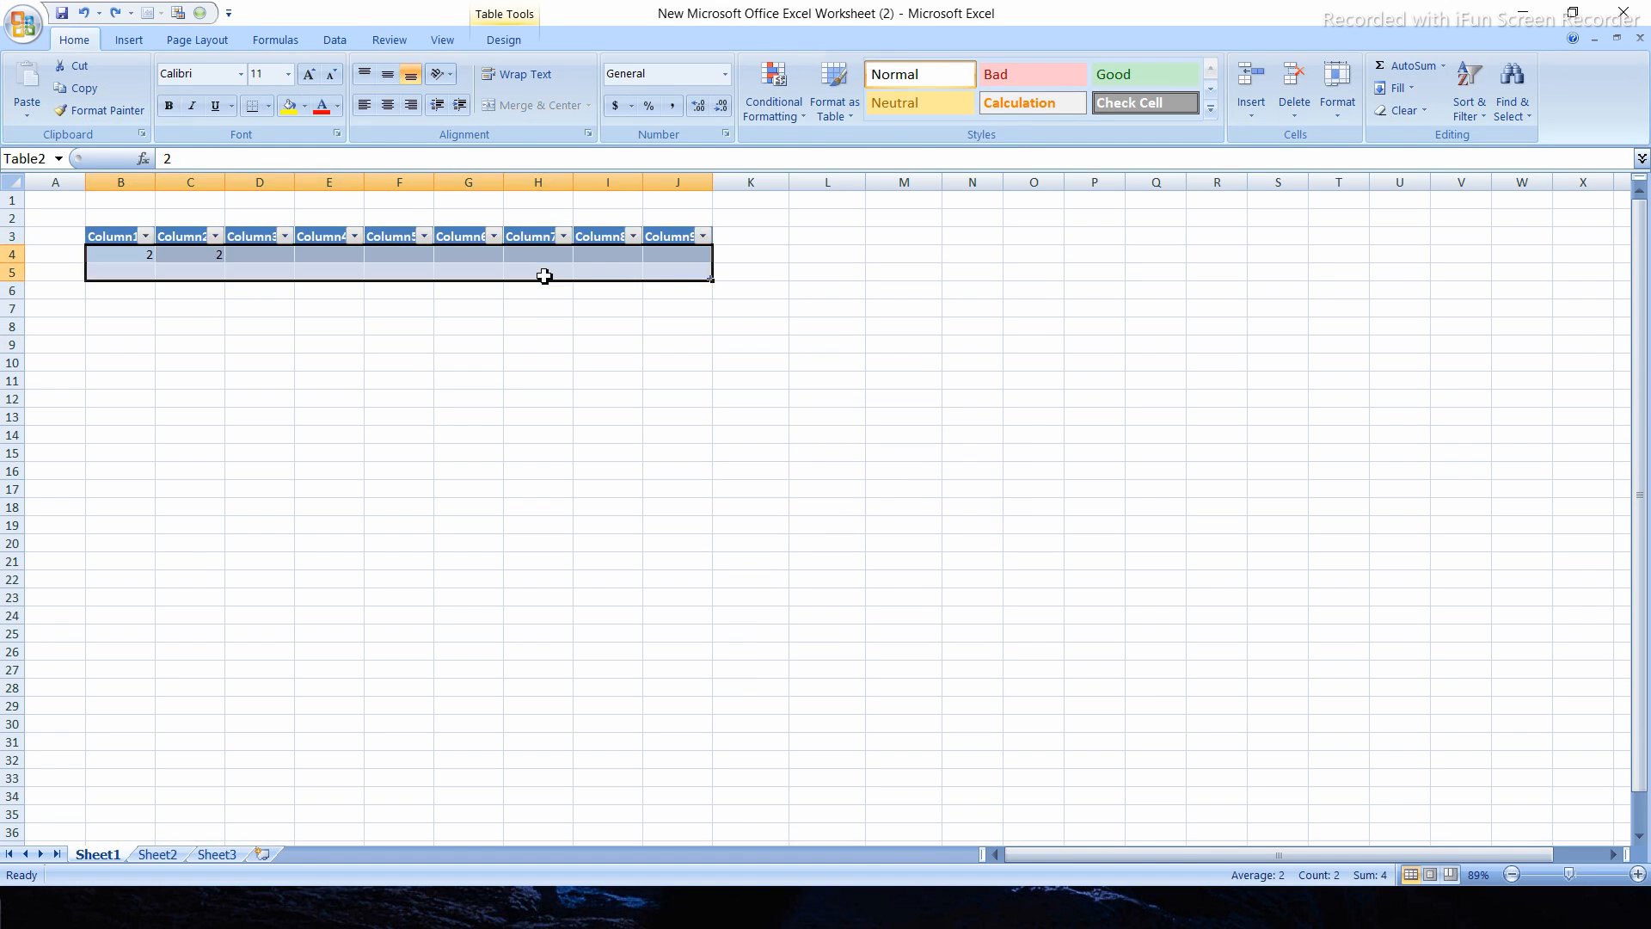
Examine the address, name and description settings for exporting the table to a SharePoint list, and leave without exporting.
left_click(505, 43)
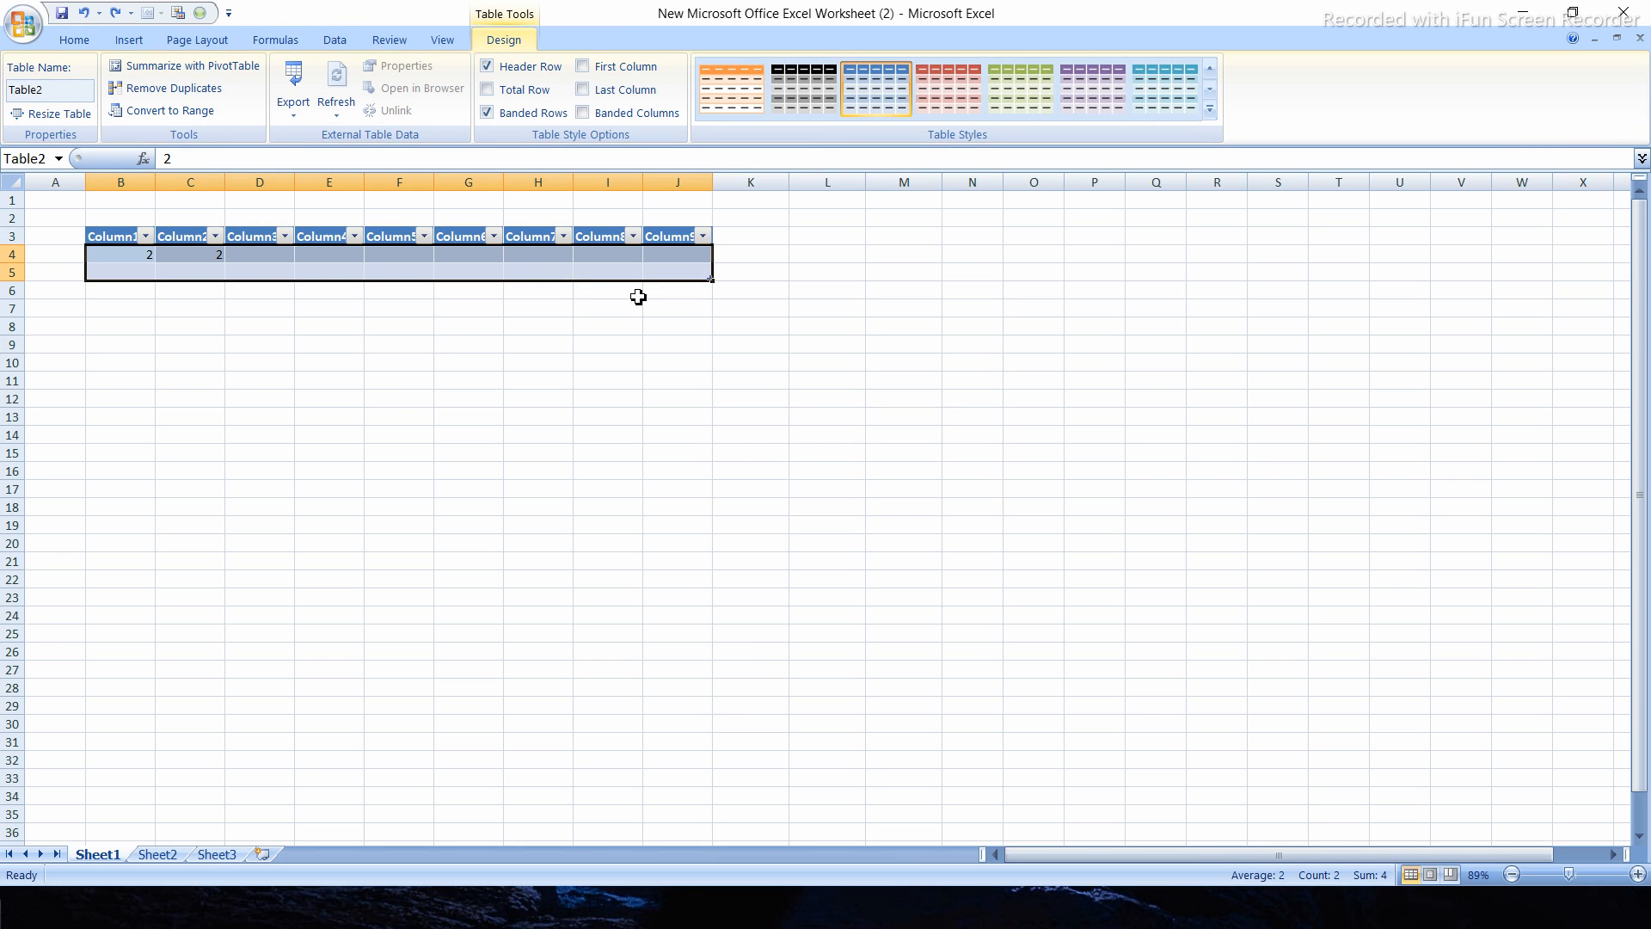
left_click(292, 110)
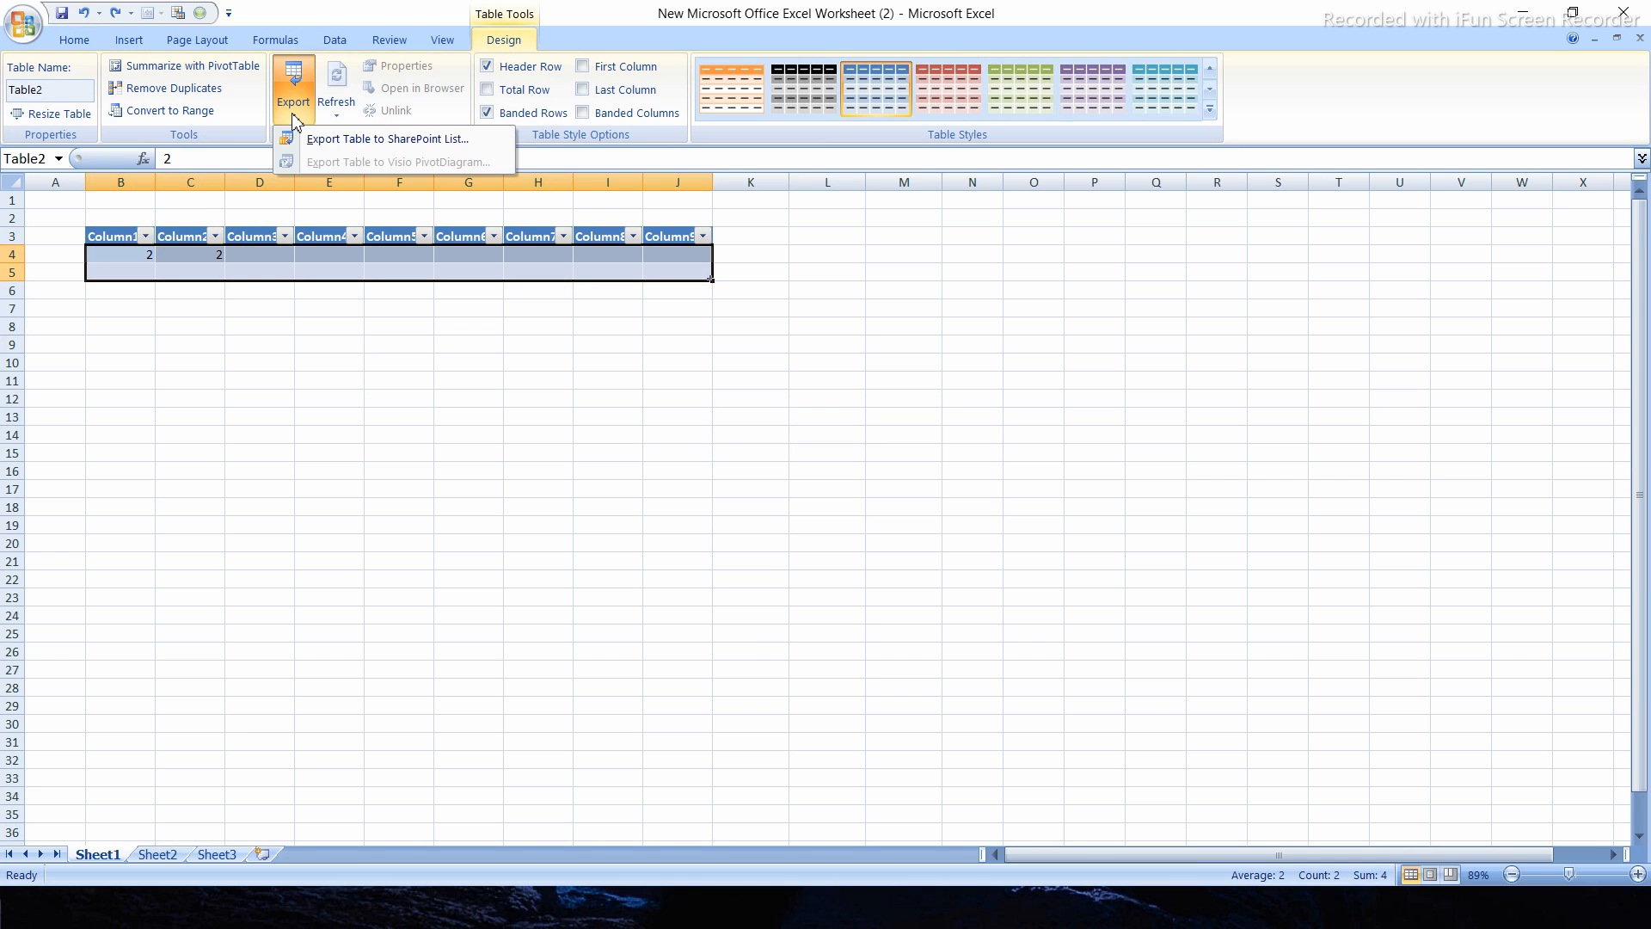
left_click(335, 142)
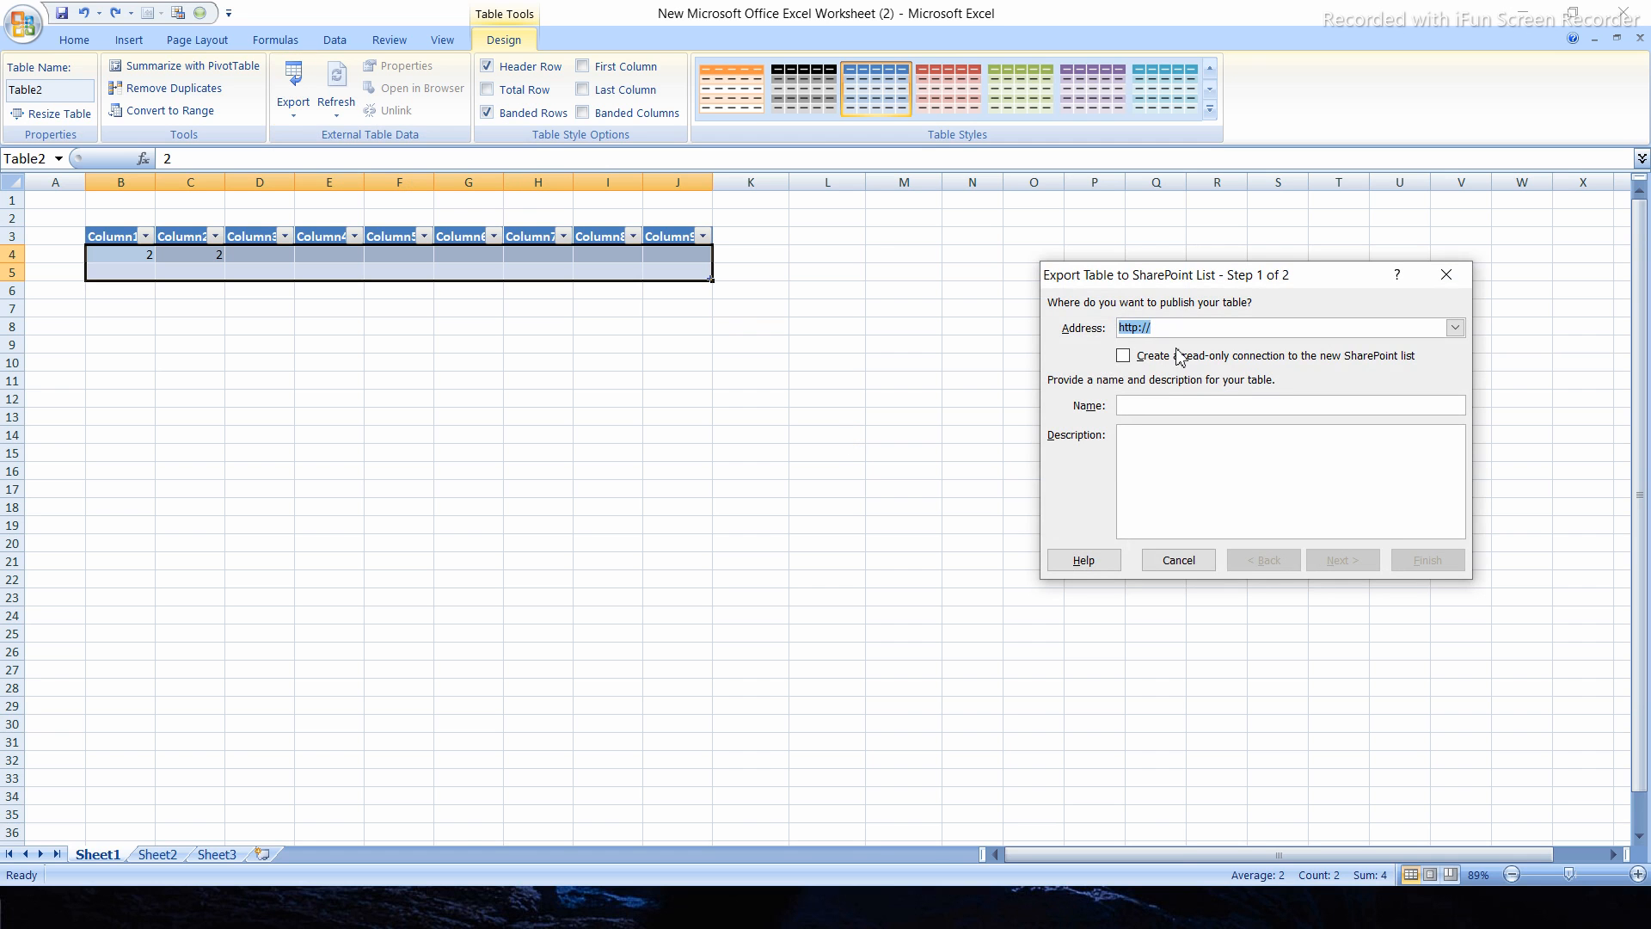
left_click(1194, 334)
left_click(1223, 447)
left_click(1443, 275)
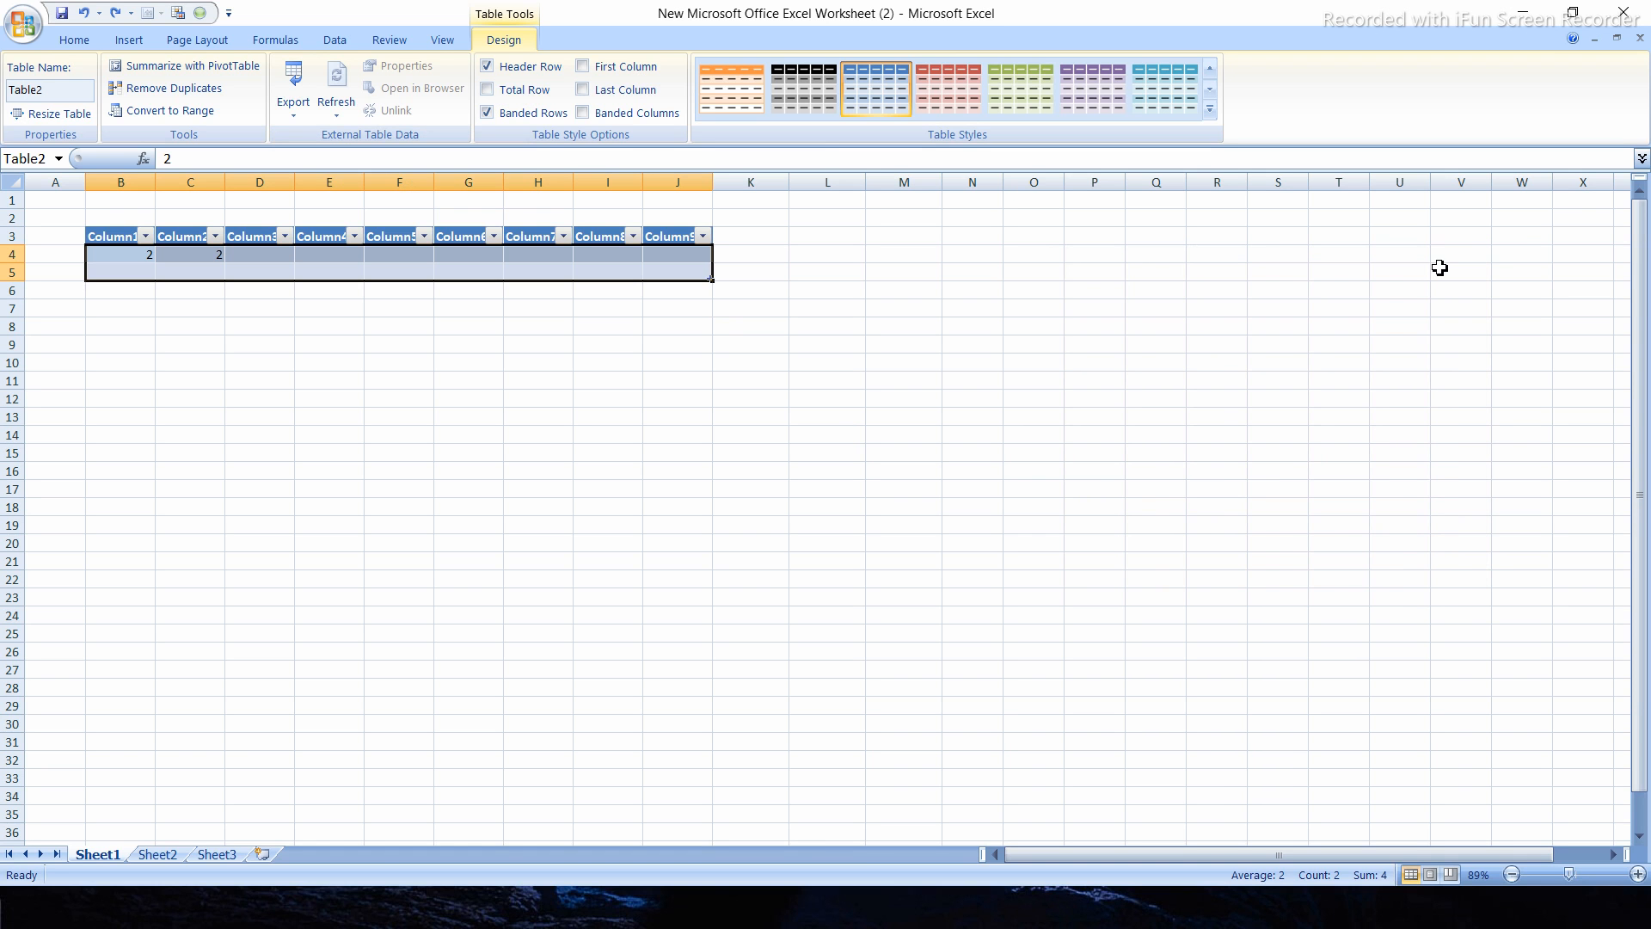
Refresh all external data in the workbook.
left_click(348, 116)
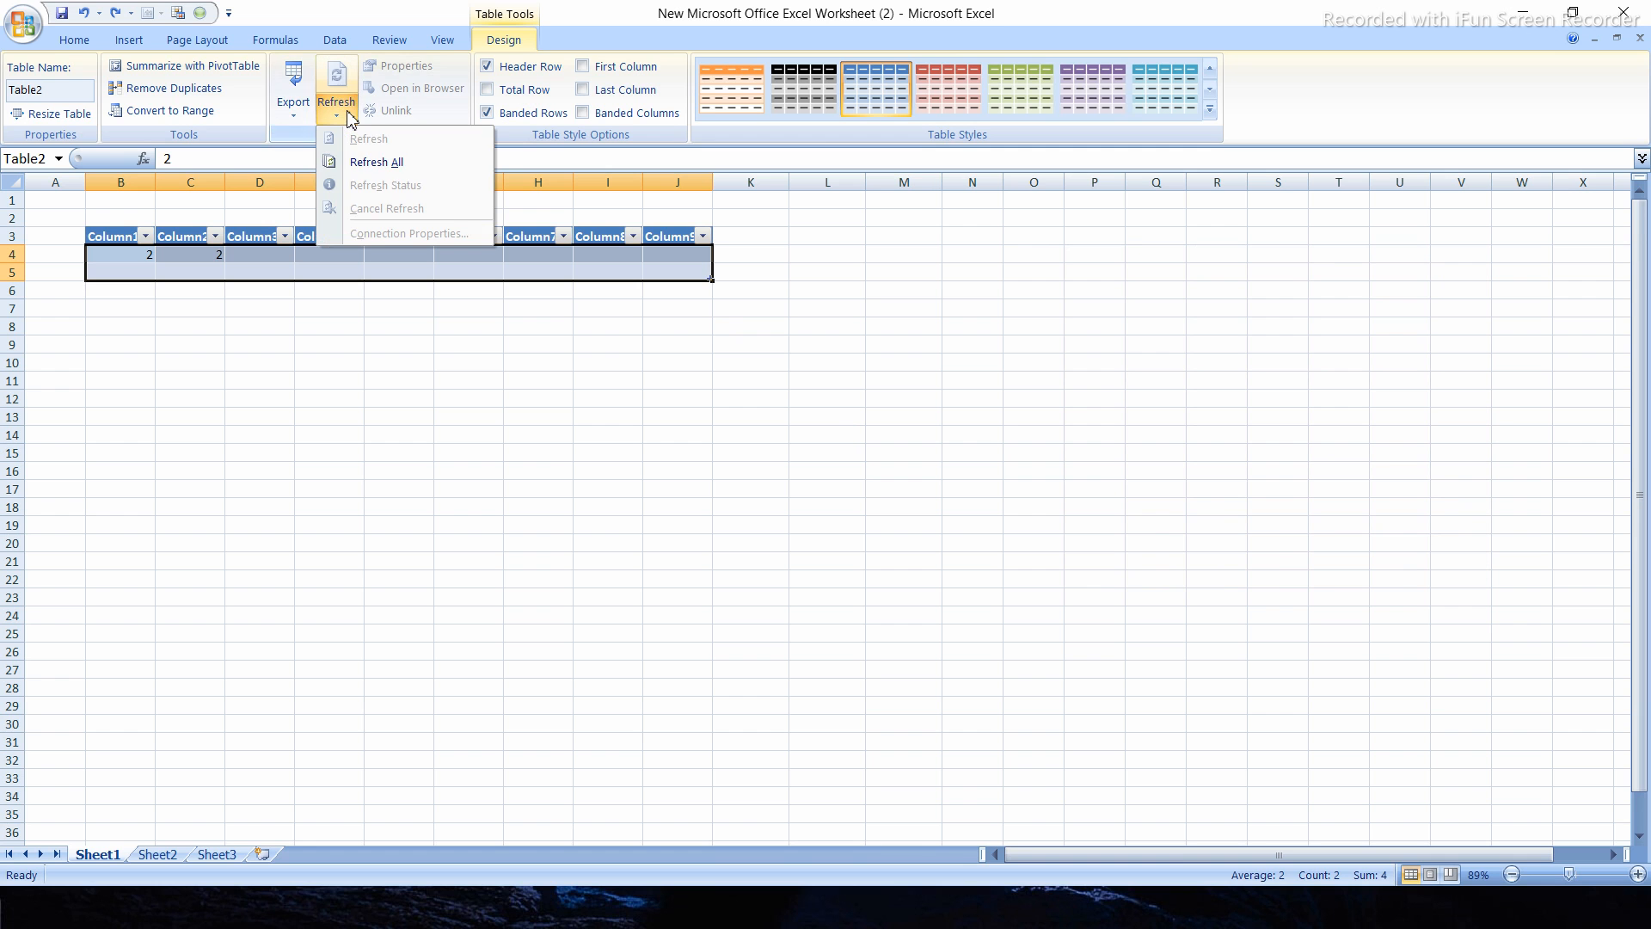
left_click(396, 161)
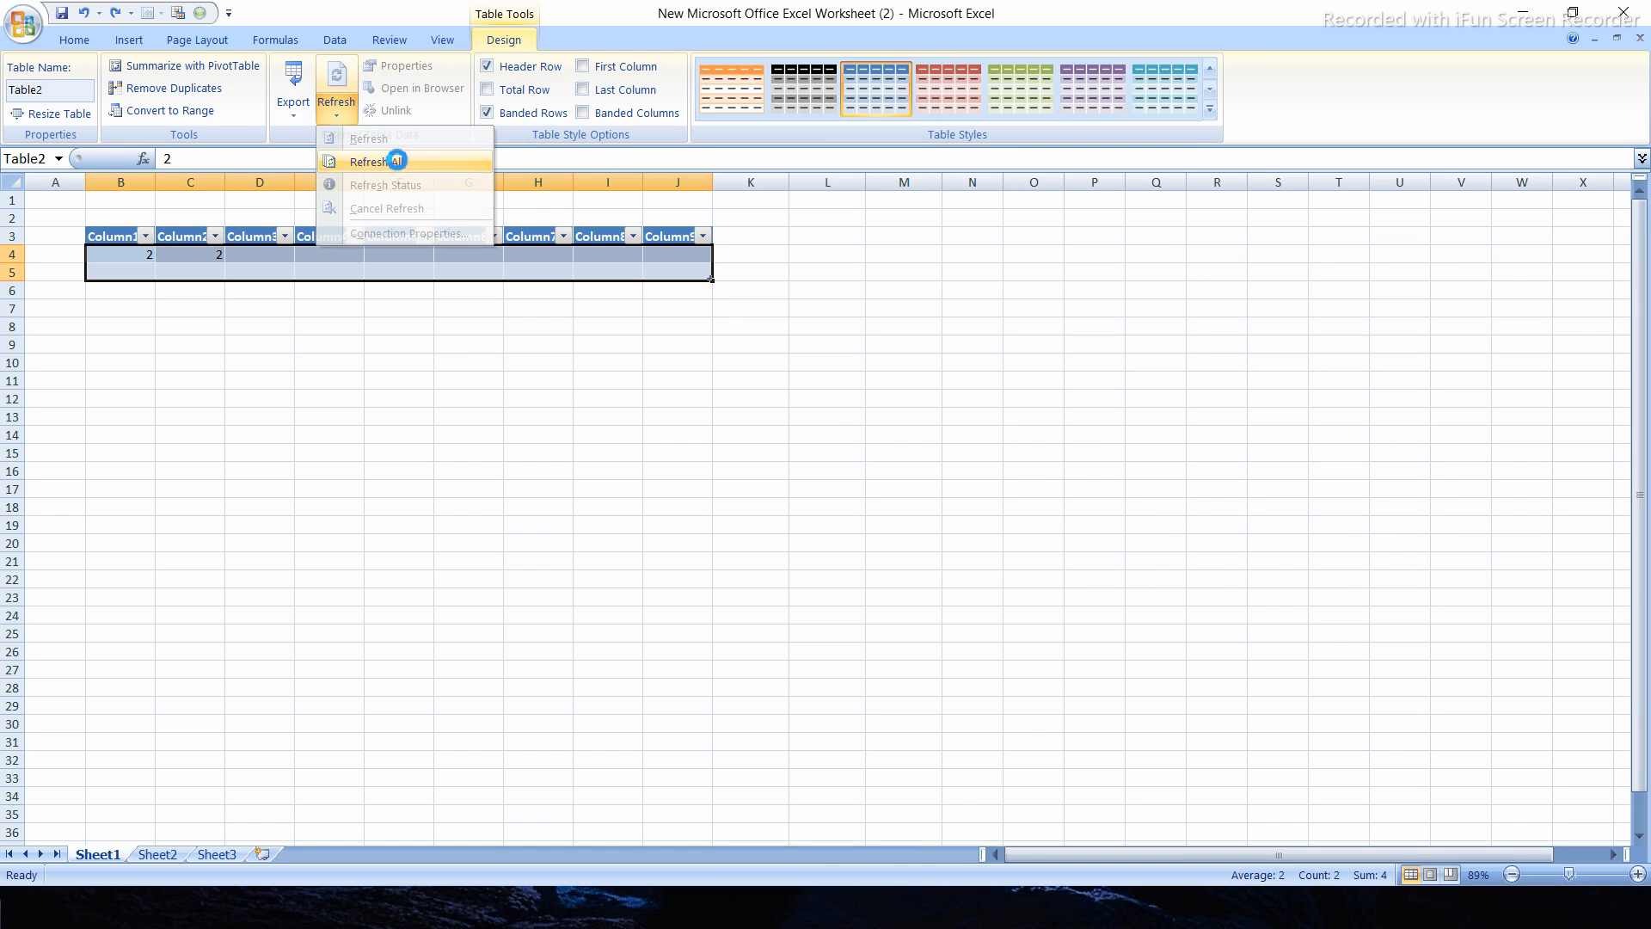
left_click(461, 343)
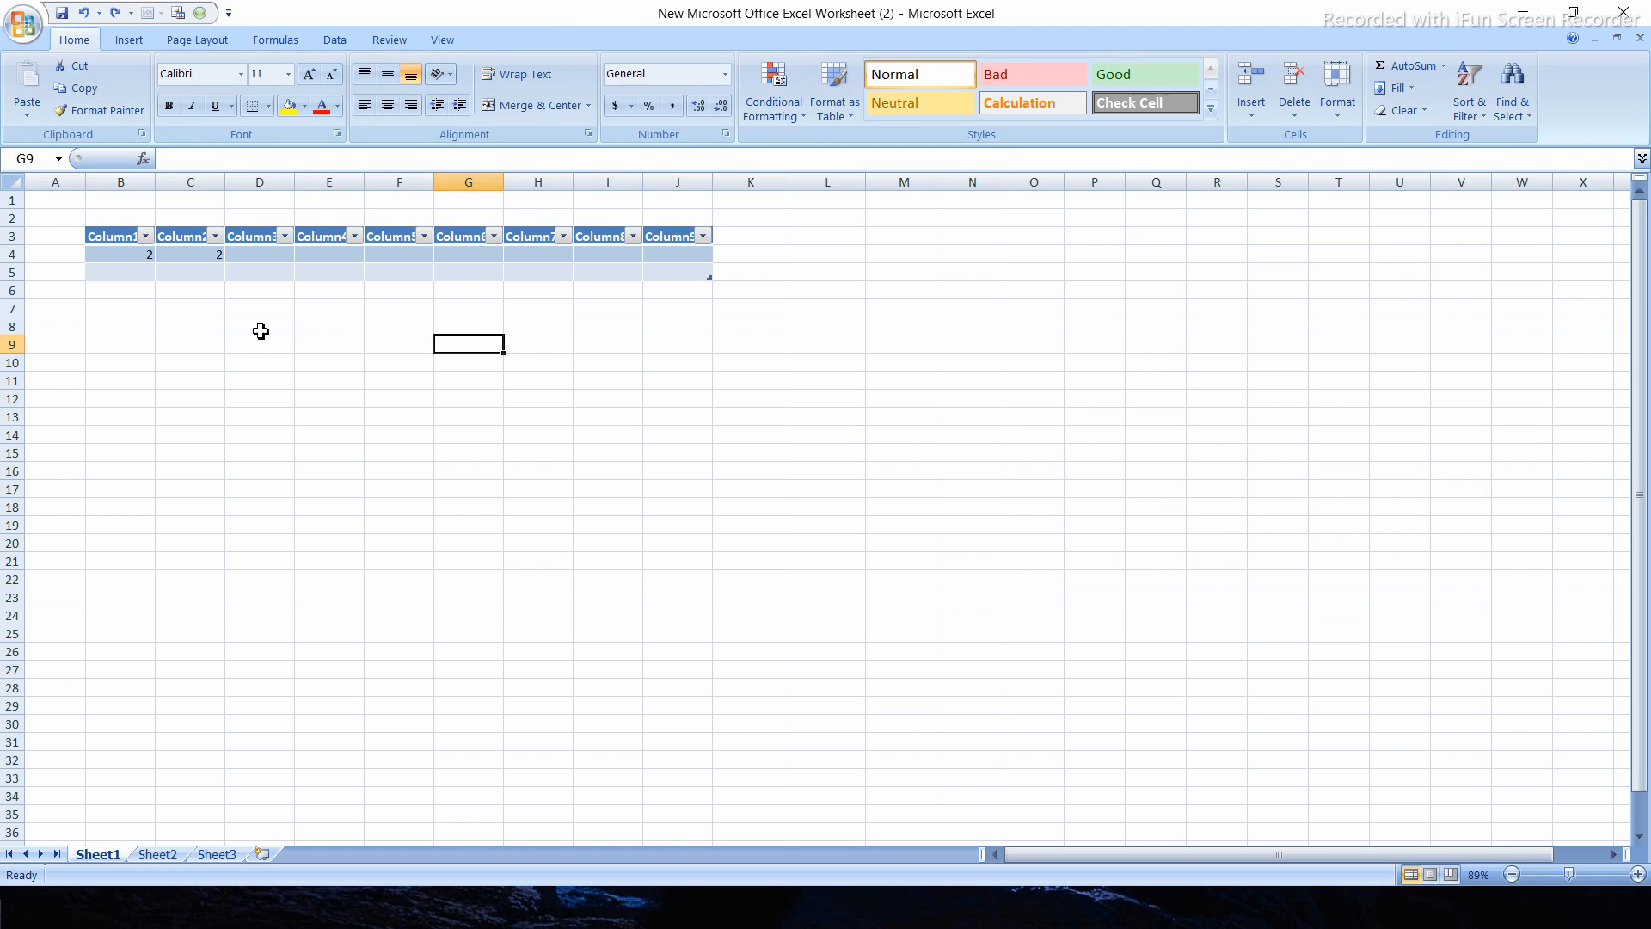
Select the table's data cells B4:J5, turn off the Header Row option, and select the emptied range B3:J3.
left_click(170, 258)
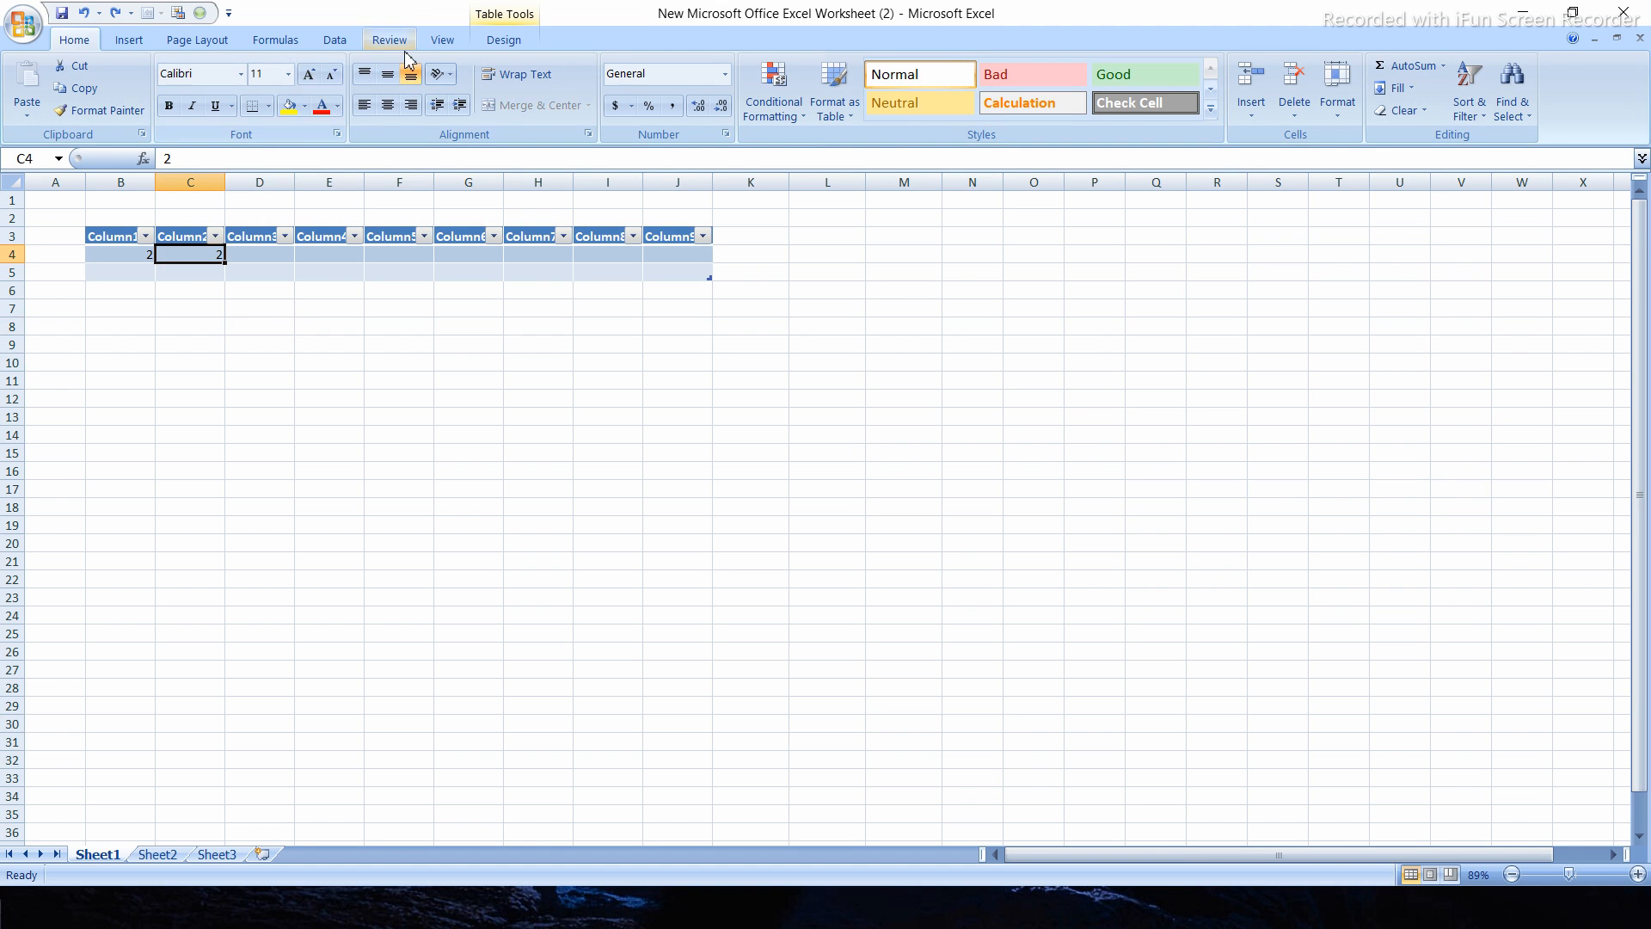
left_click(502, 40)
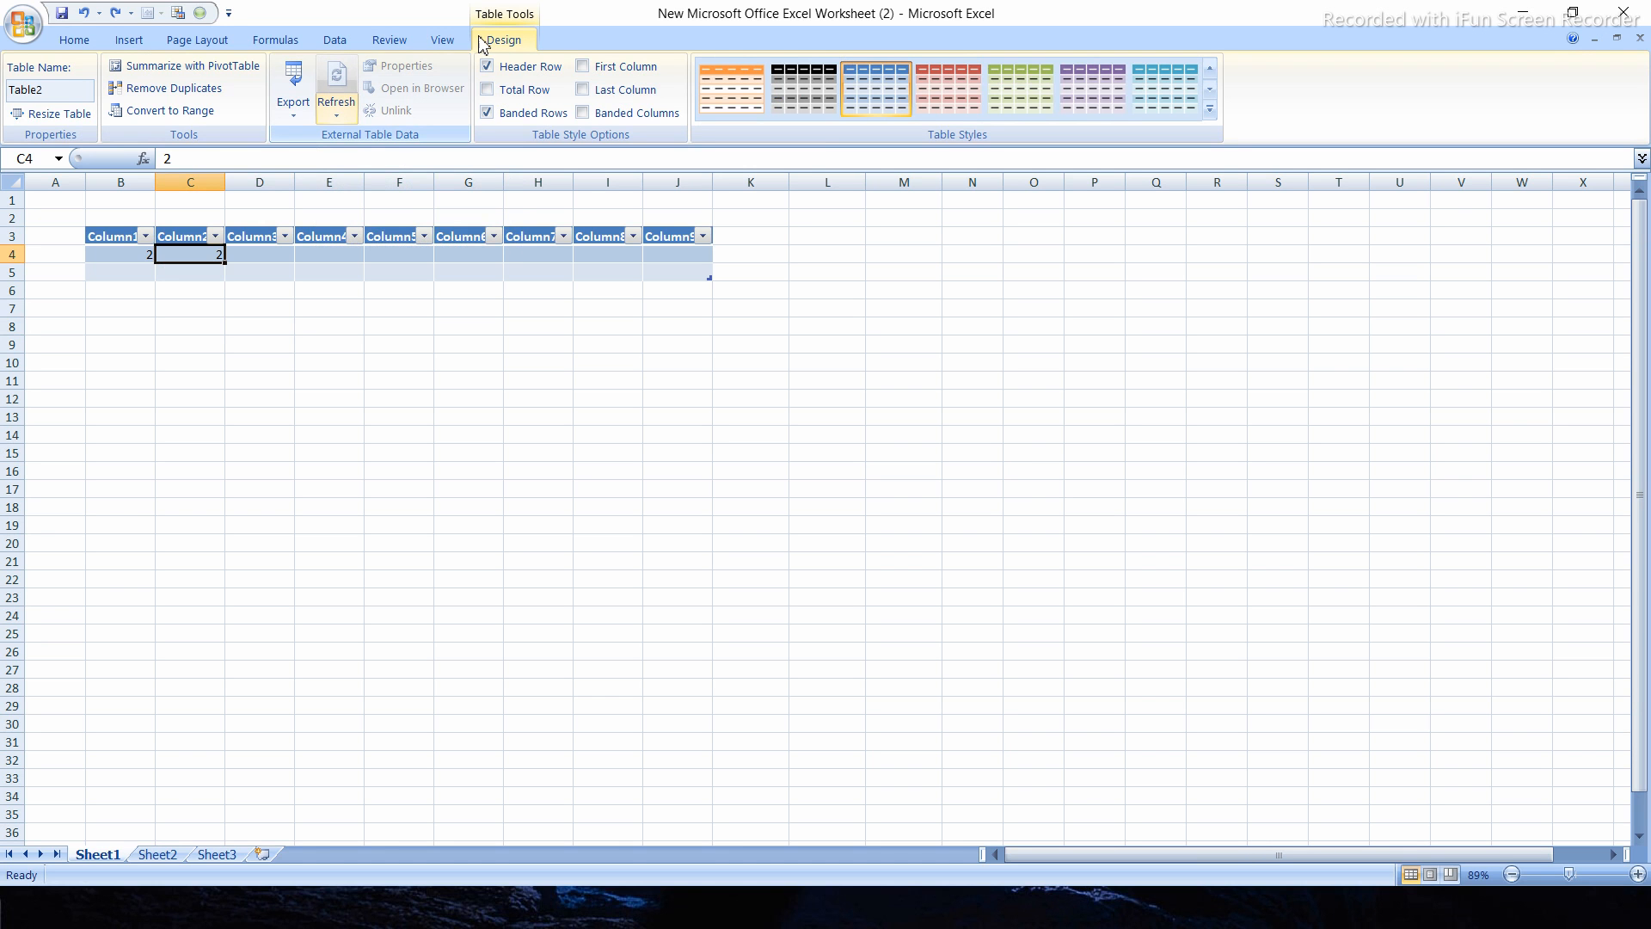
left_click(346, 254)
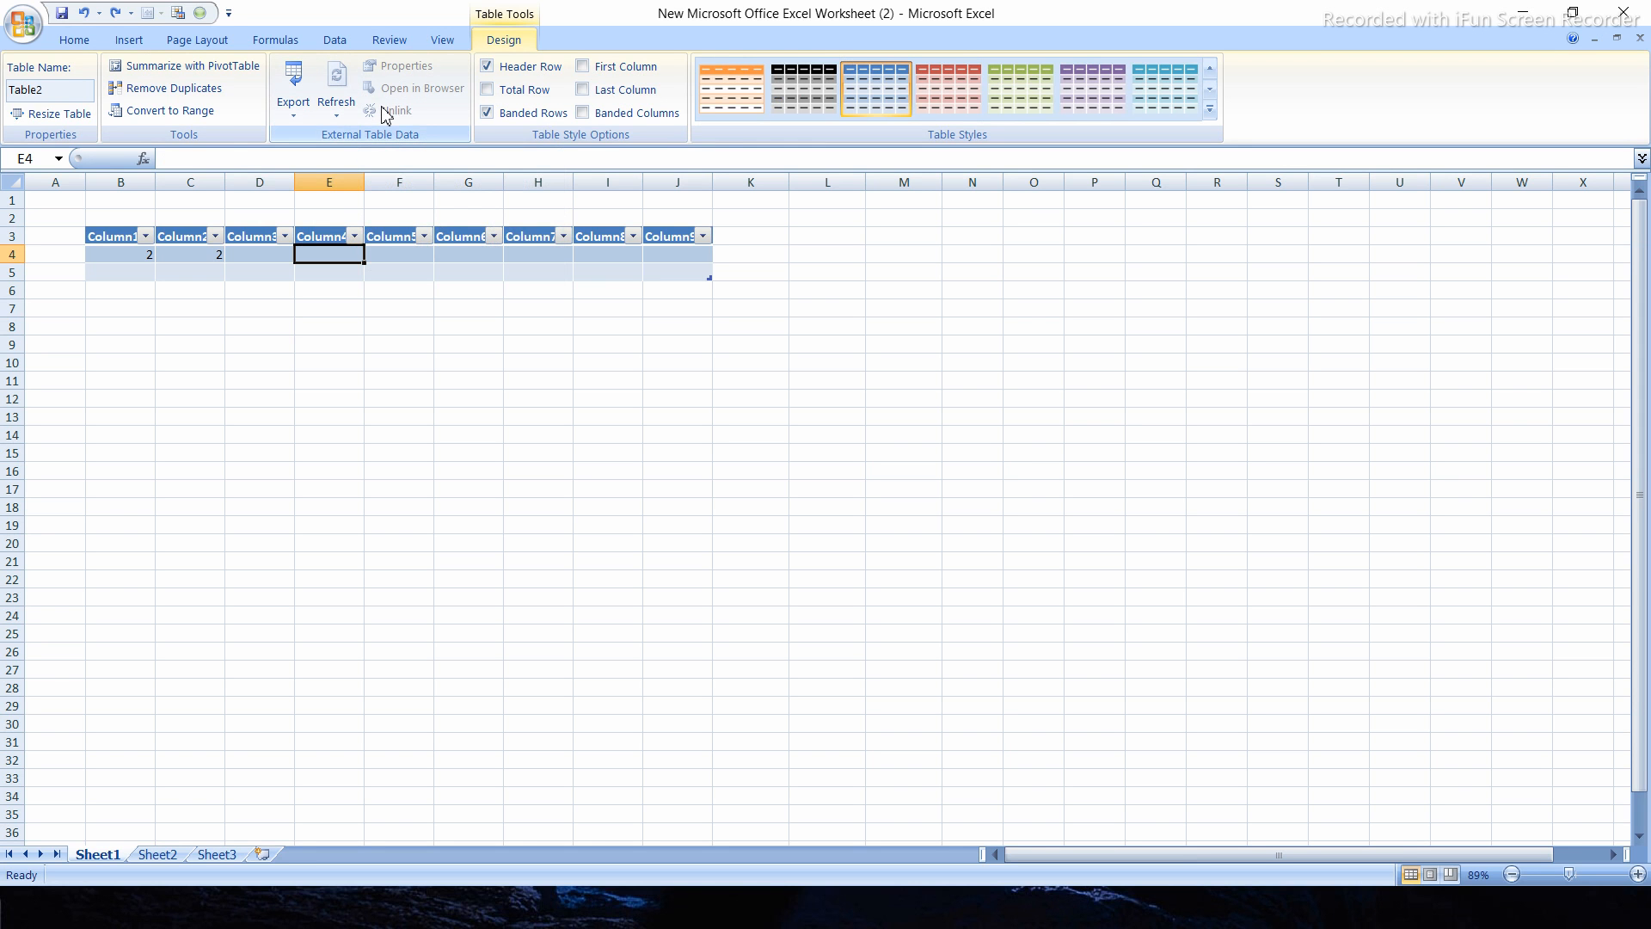
left_click(146, 251)
left_click_drag(125, 254, 658, 277)
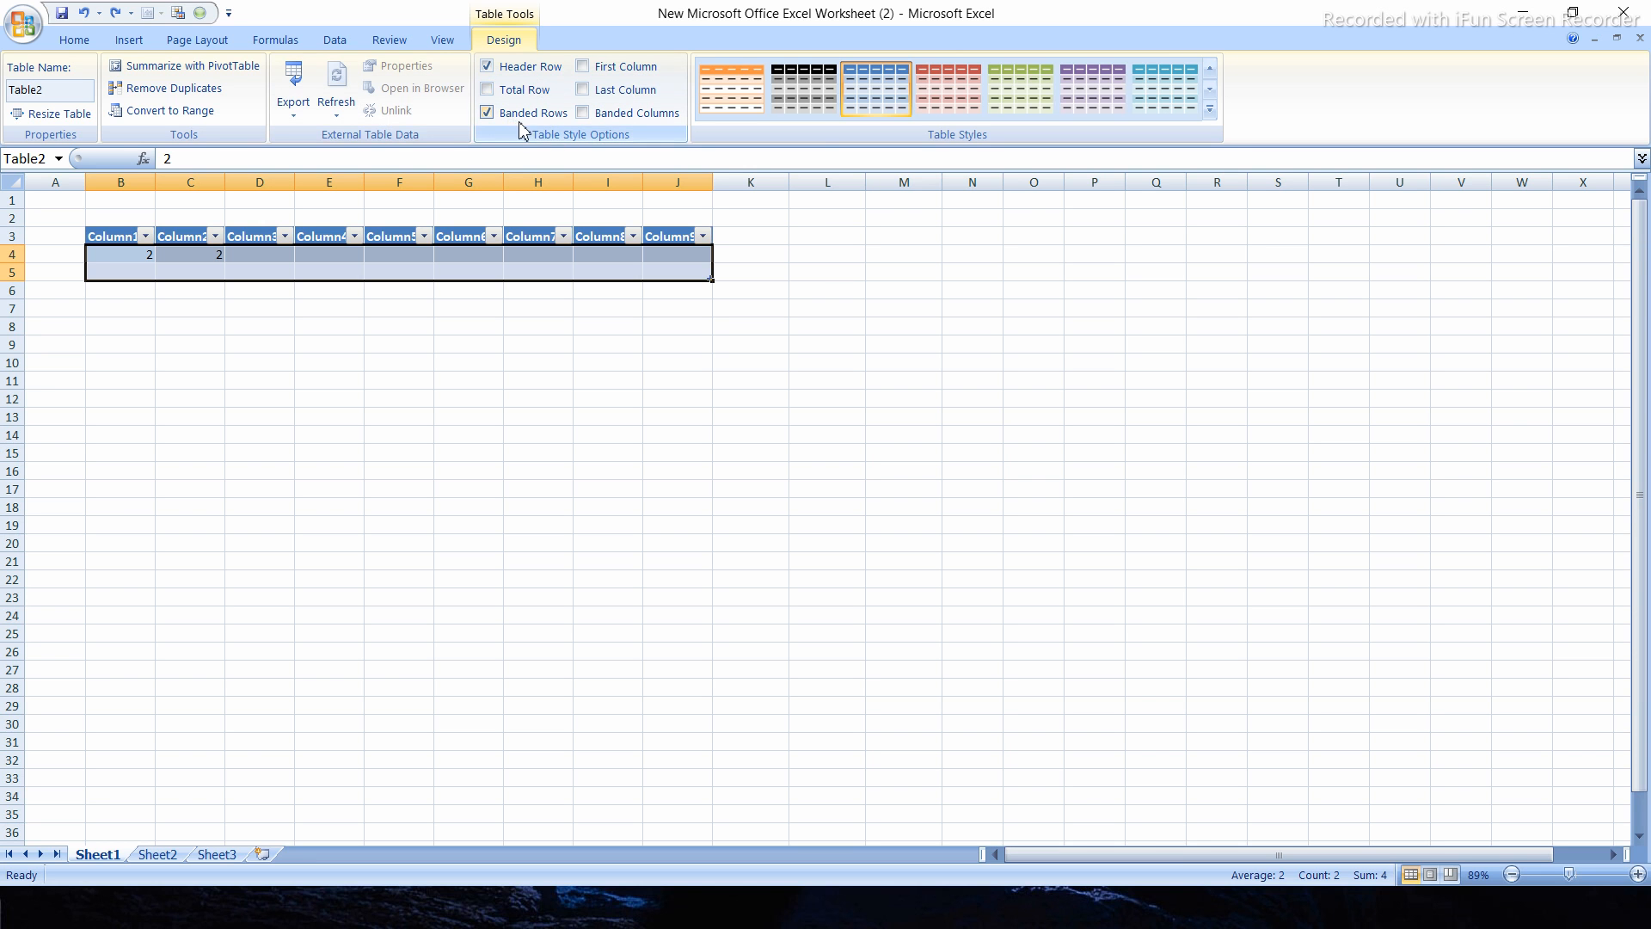
left_click(497, 68)
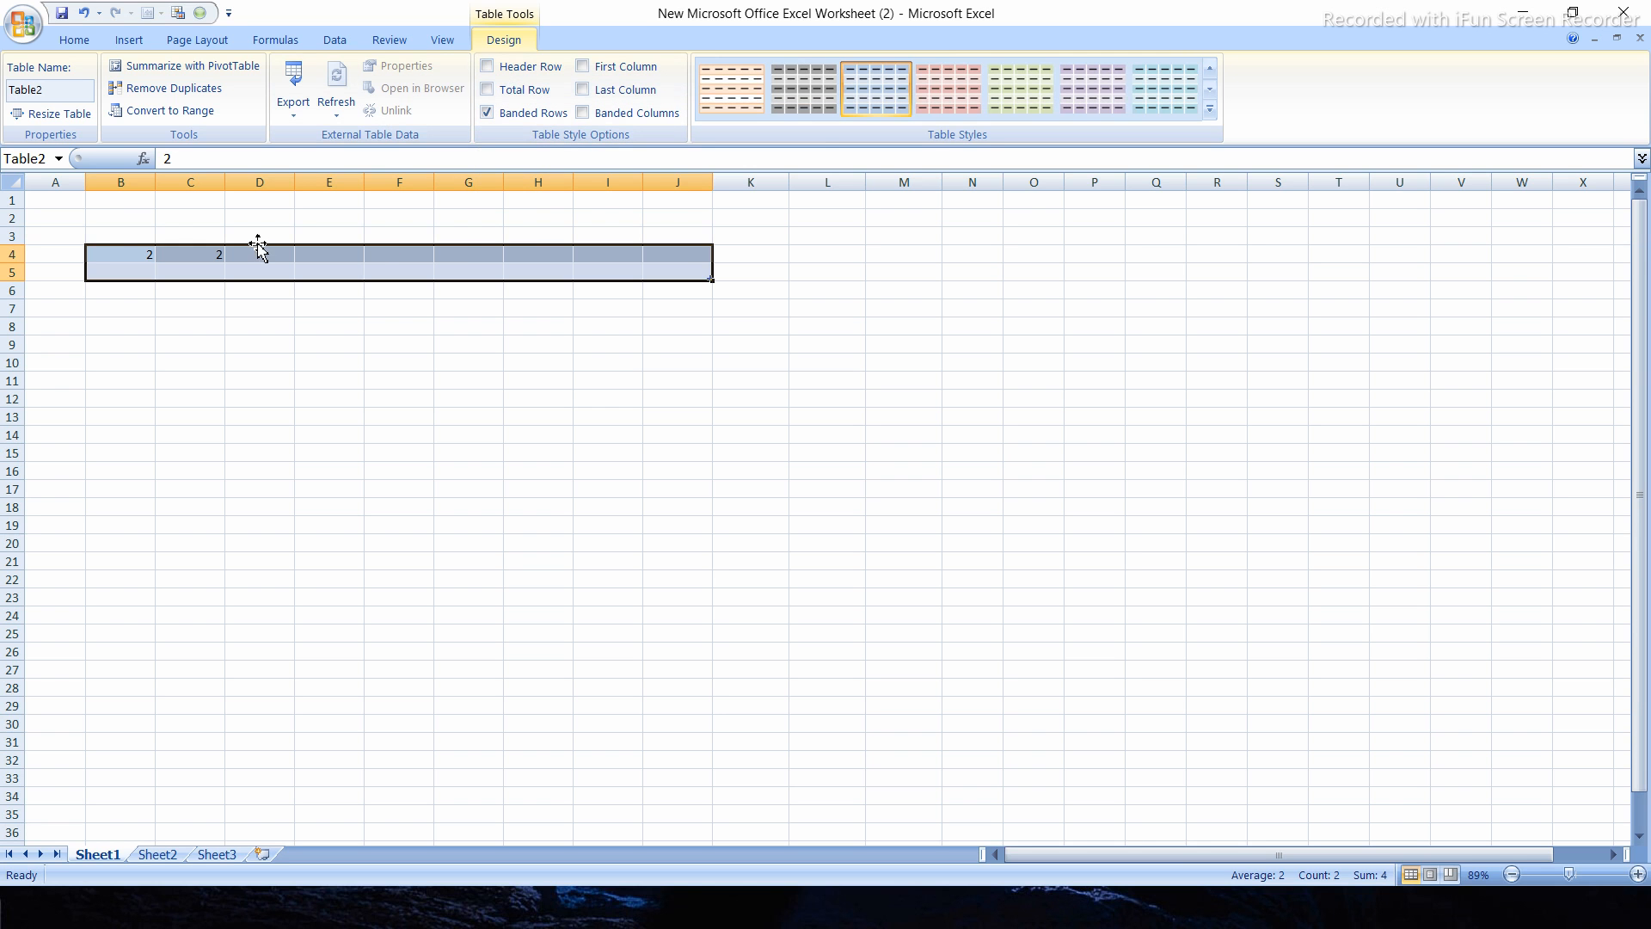
left_click_drag(134, 241, 705, 239)
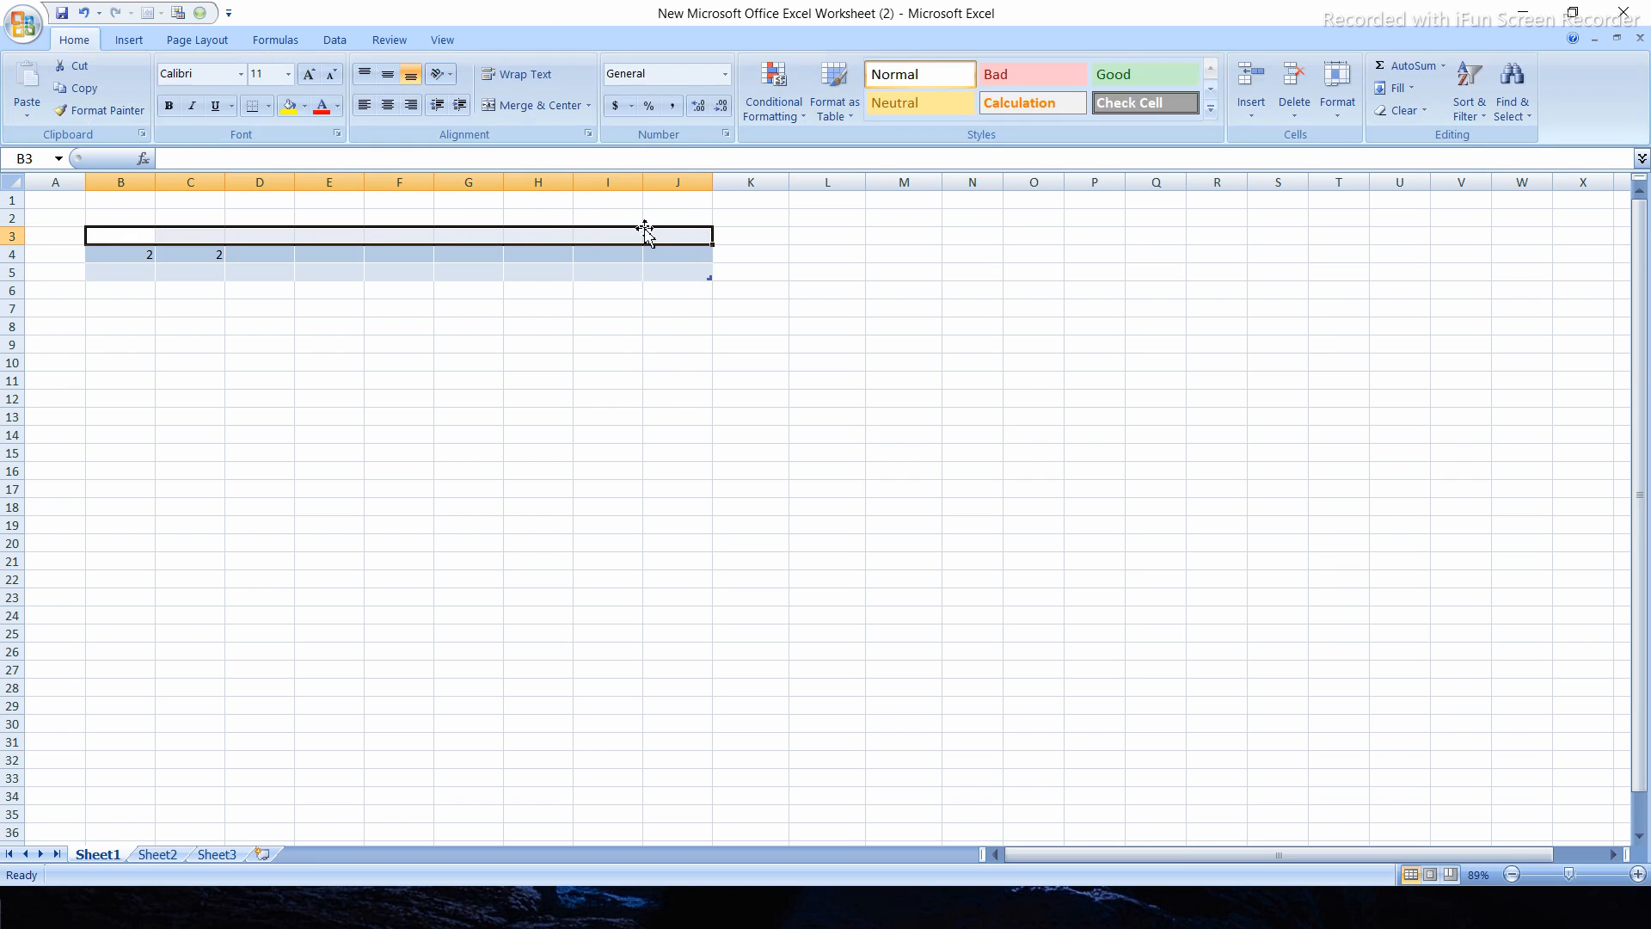
Turn the table's Header Row back on and show its Total Row, switching the Total Row off and on once.
left_click(556, 252)
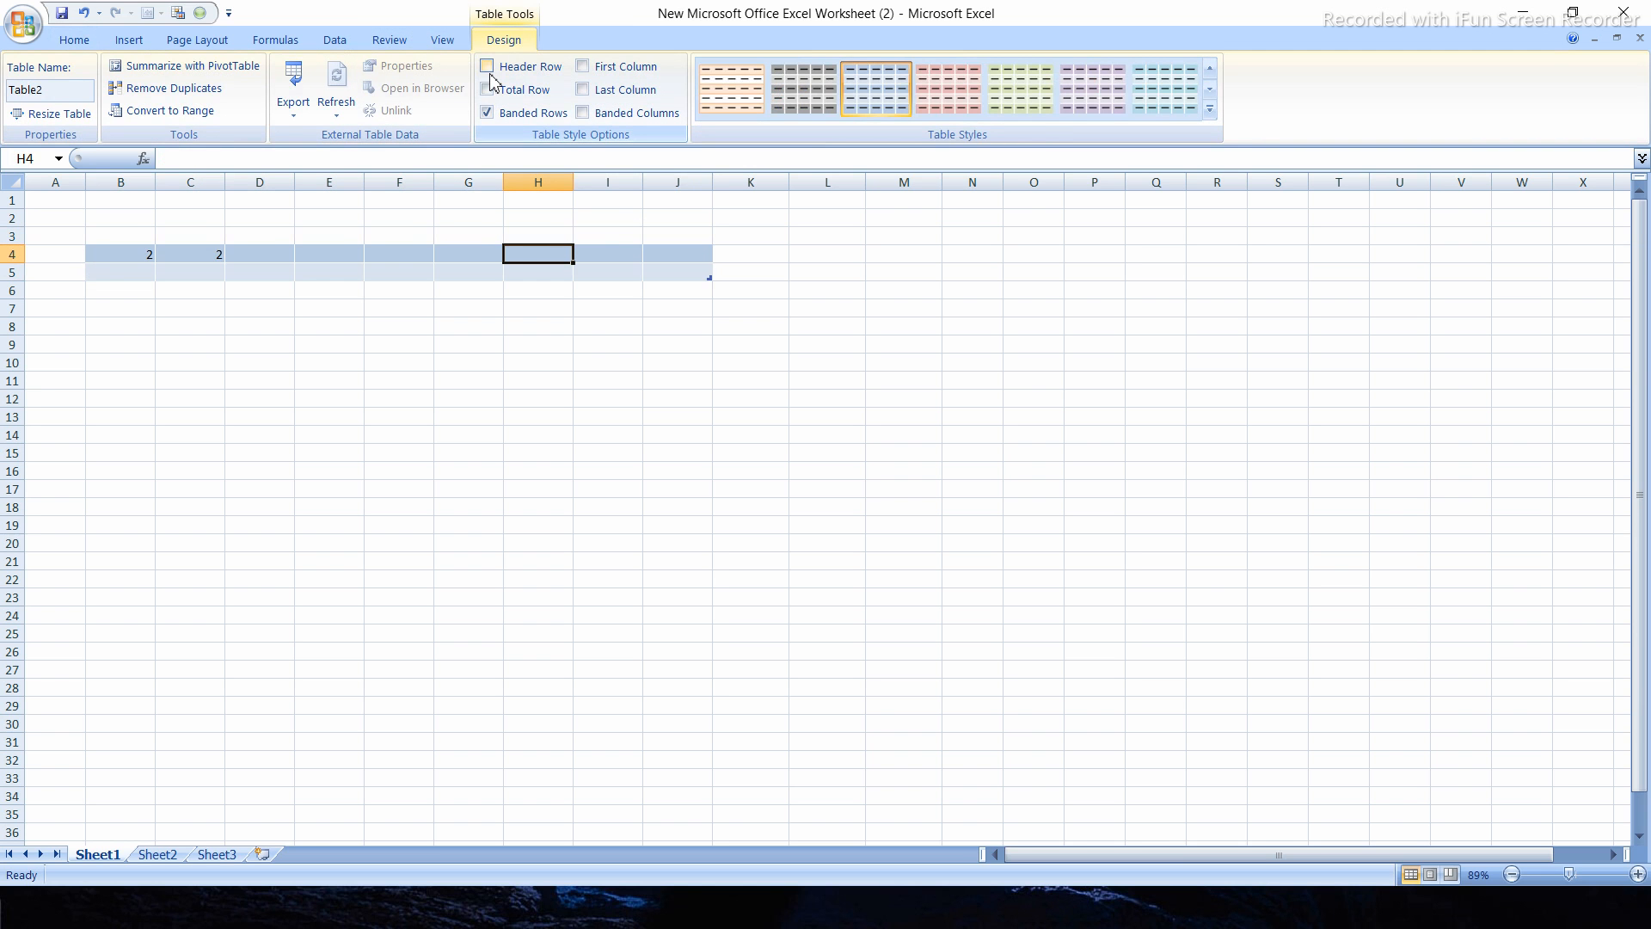
left_click(488, 68)
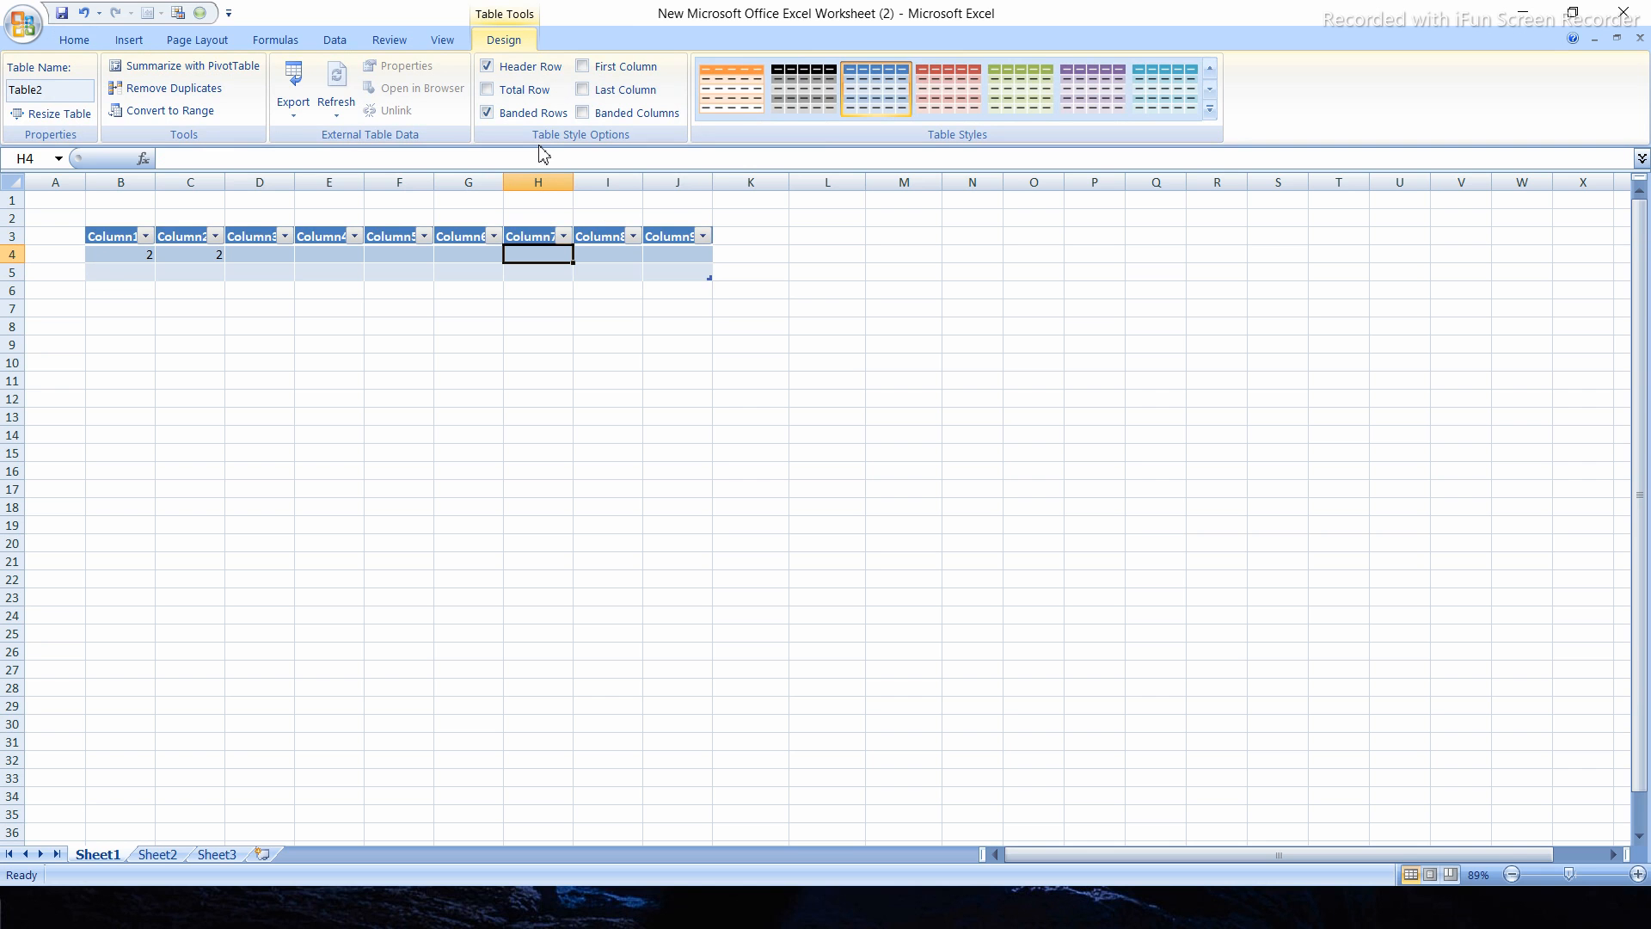
left_click(487, 90)
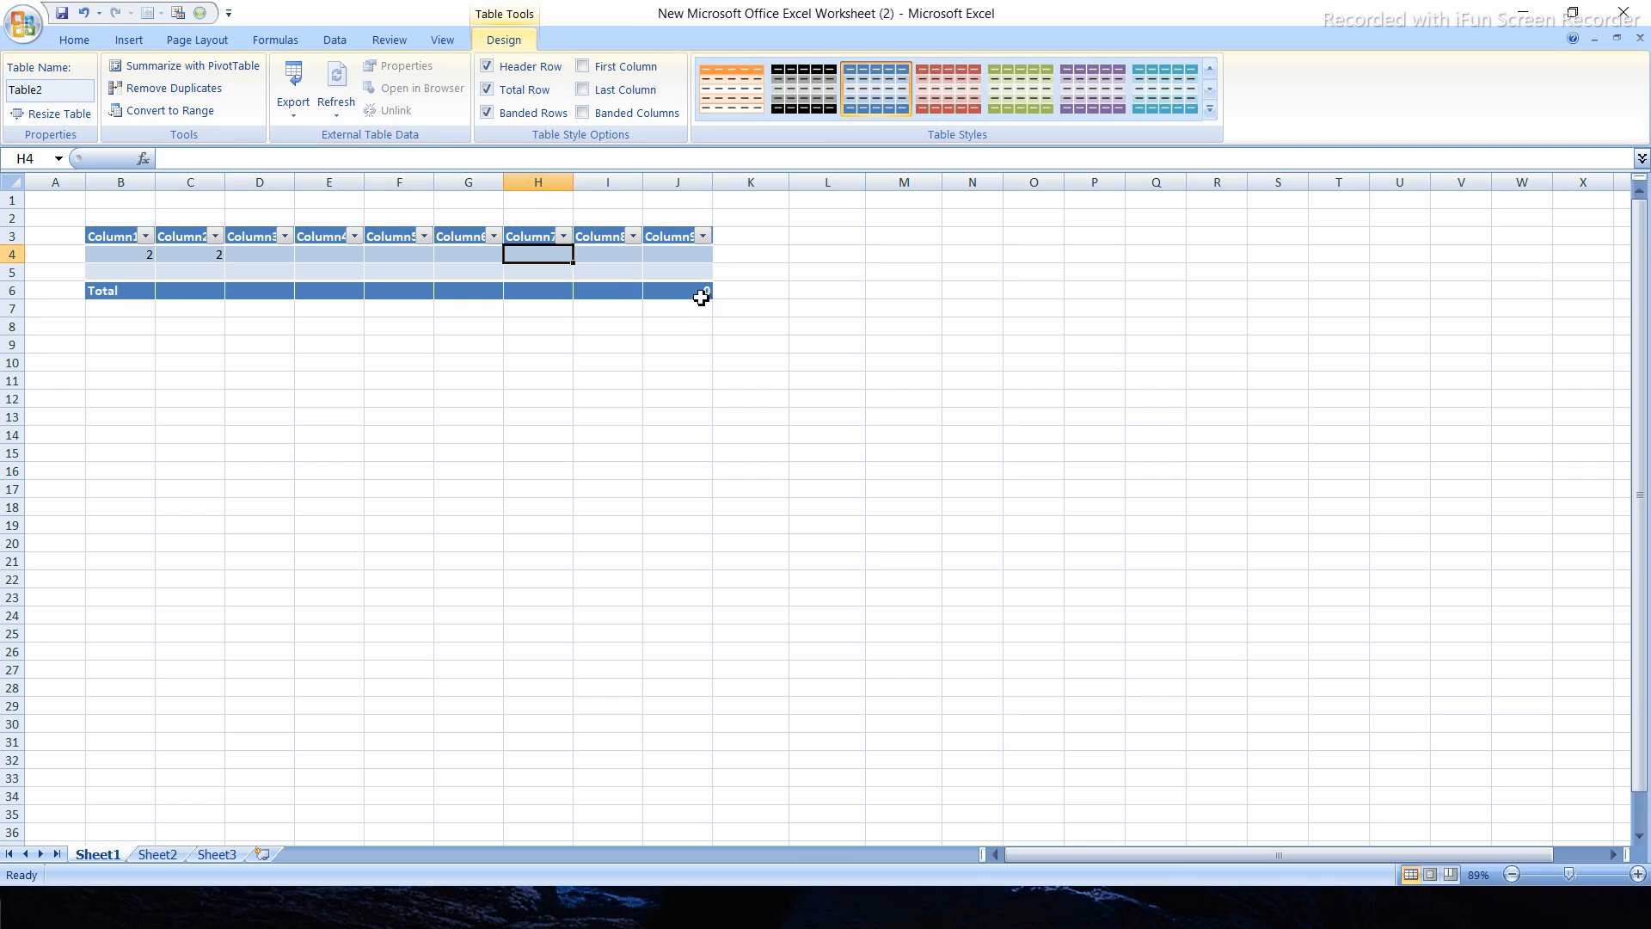
left_click(701, 293)
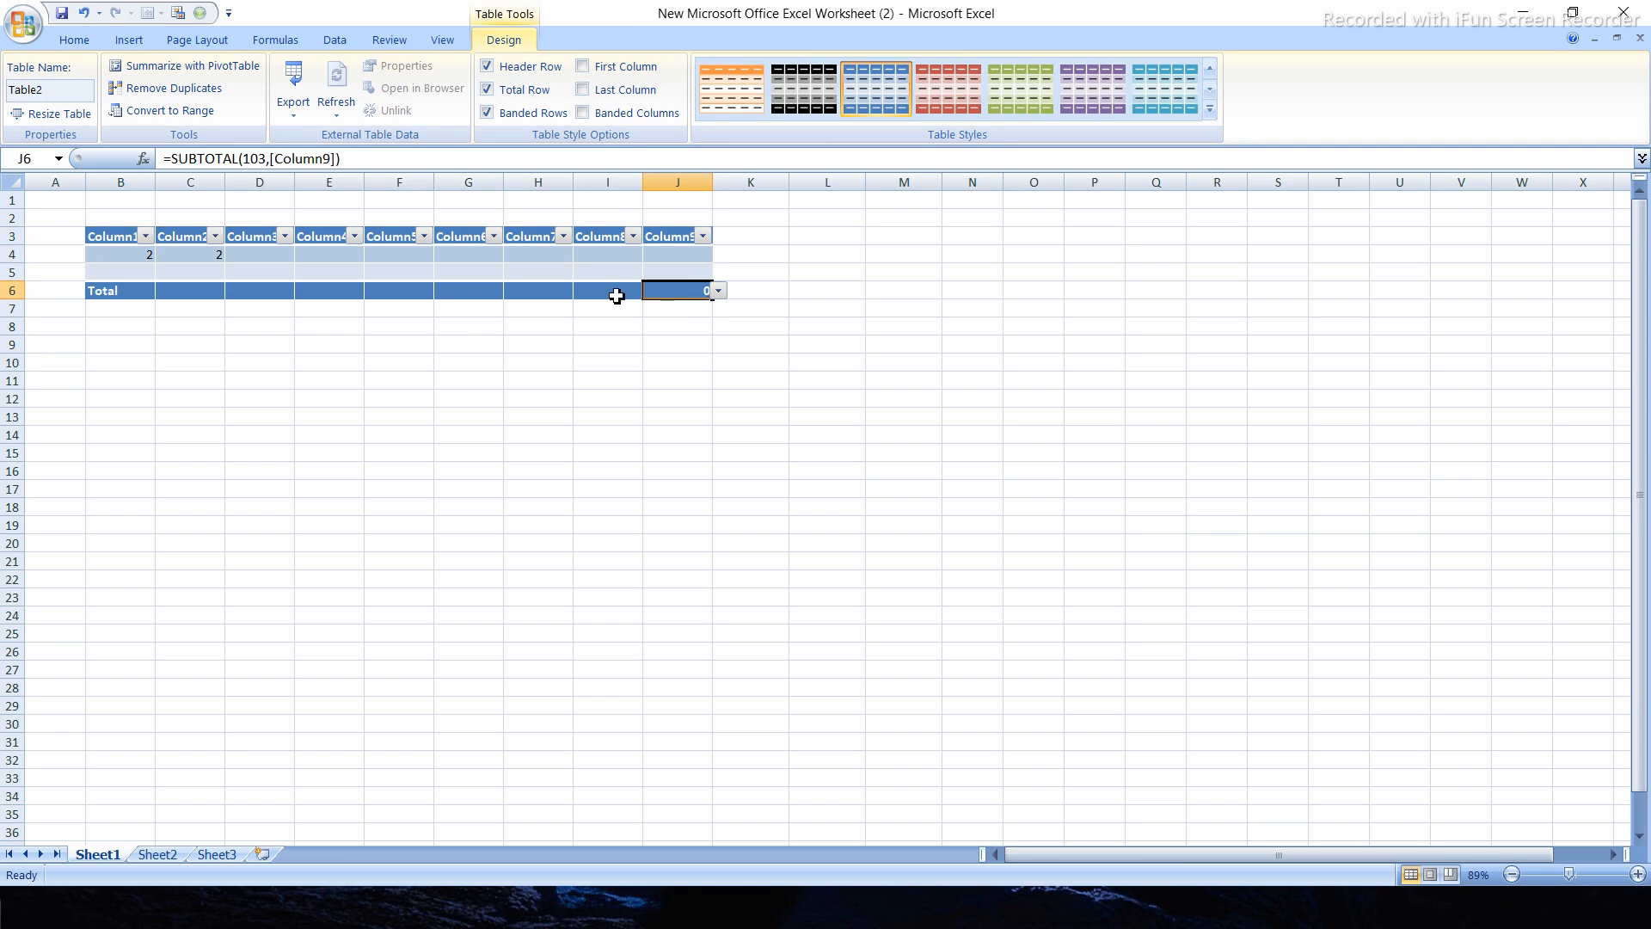
left_click(487, 91)
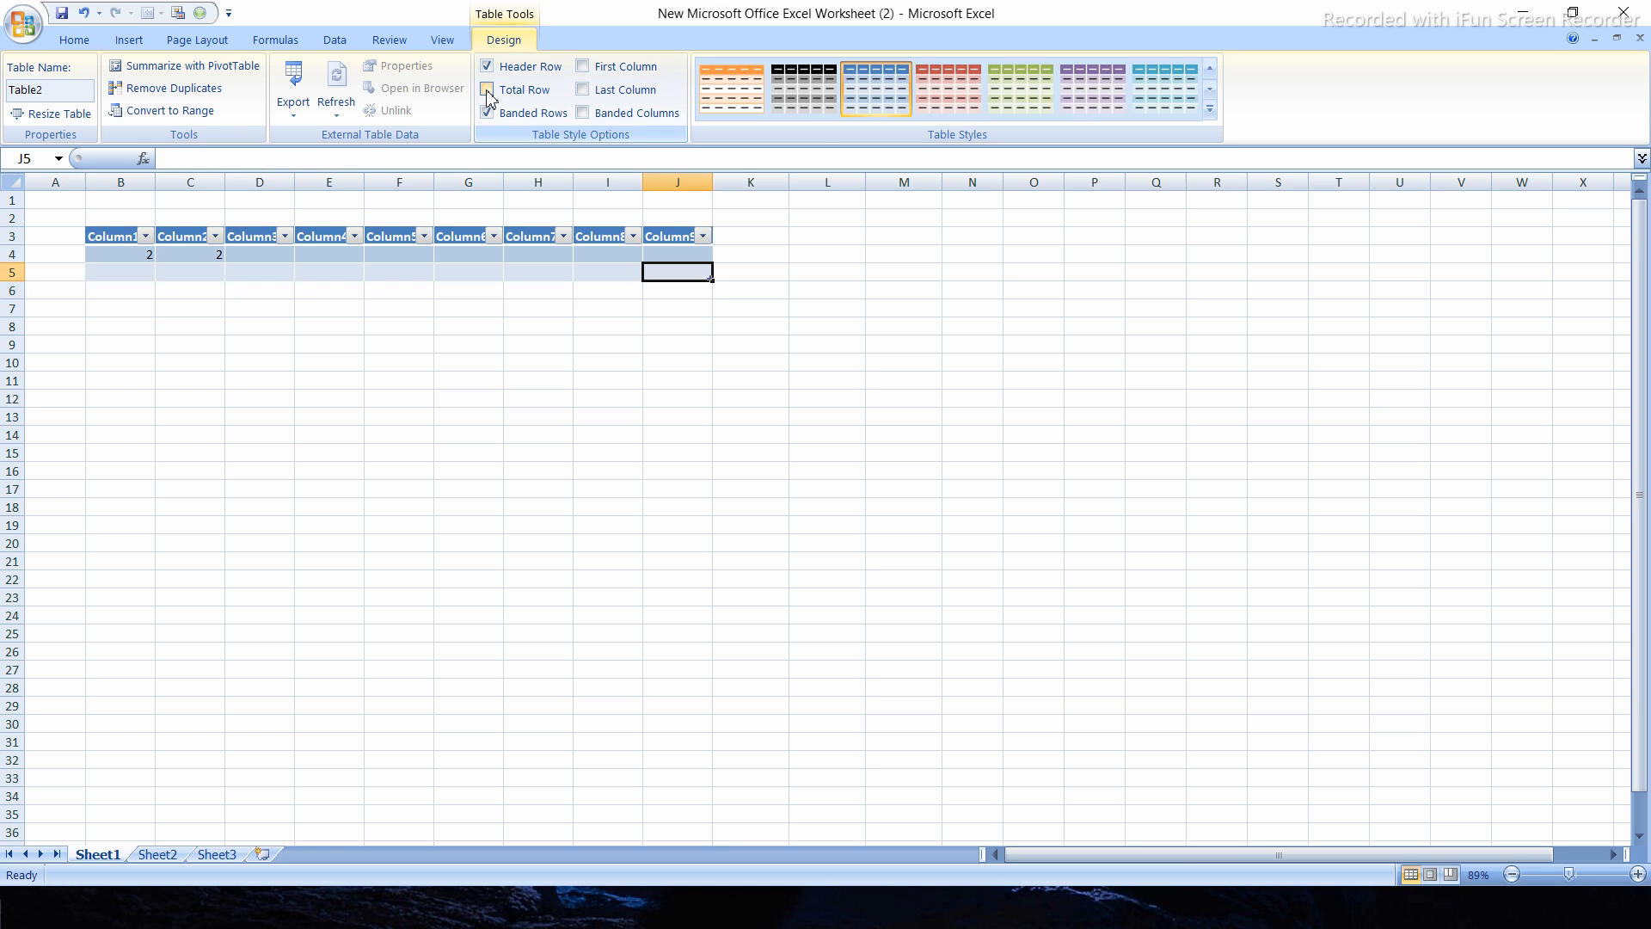
left_click(486, 90)
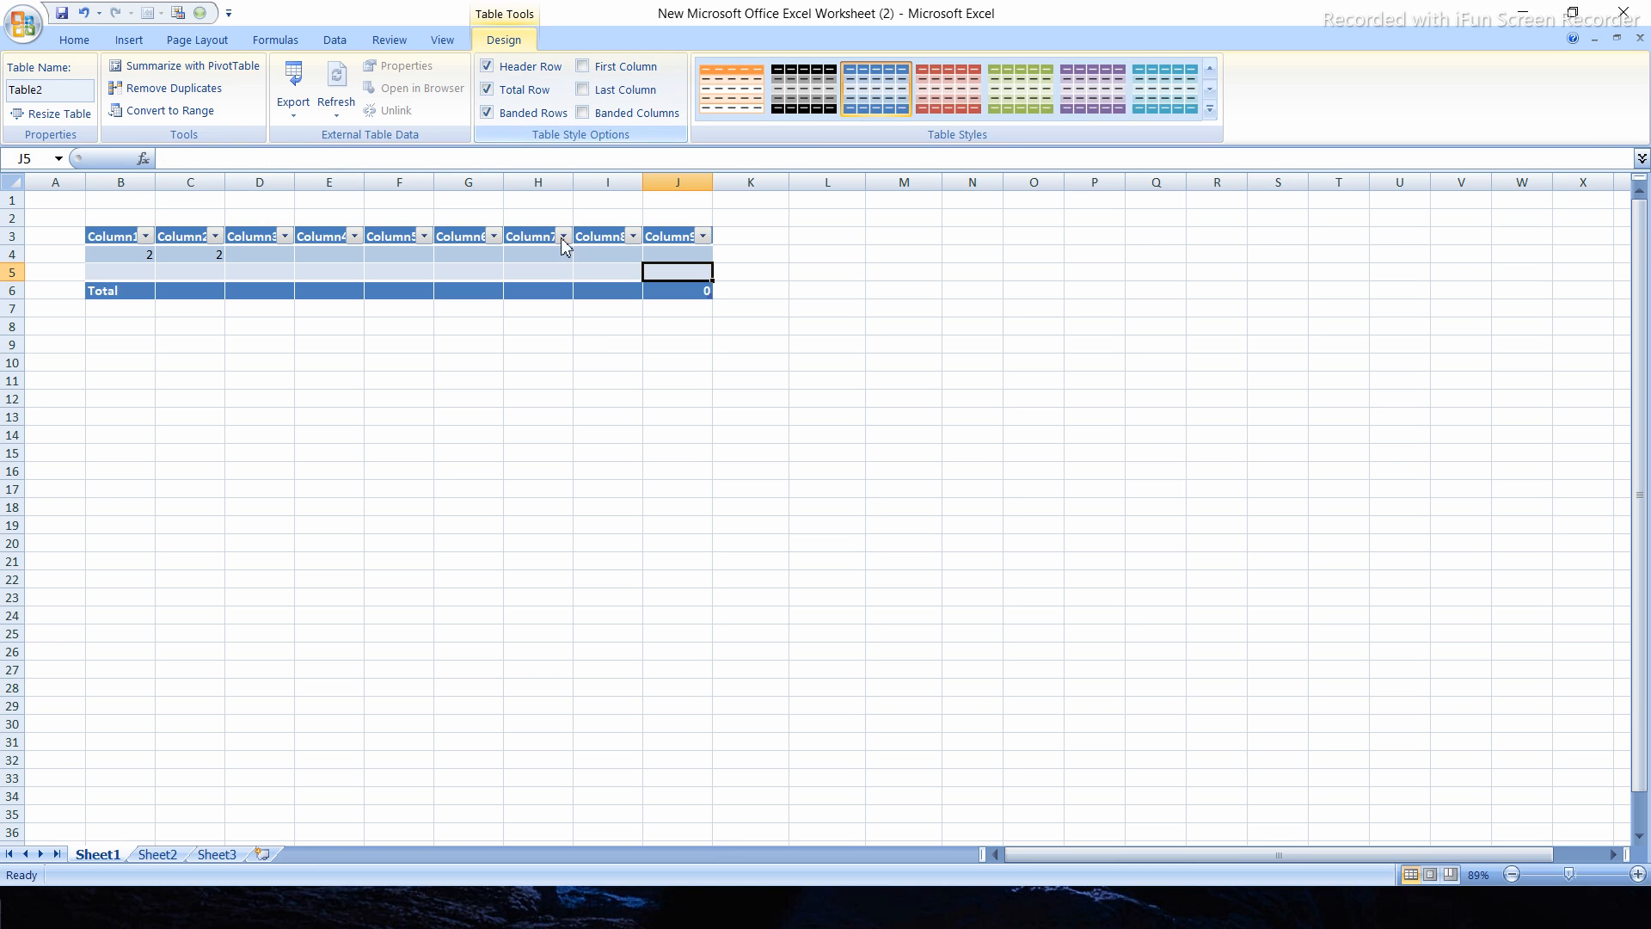
Enter 2 in cell C5, the second data row of Column2.
left_click(182, 254)
left_click(190, 275)
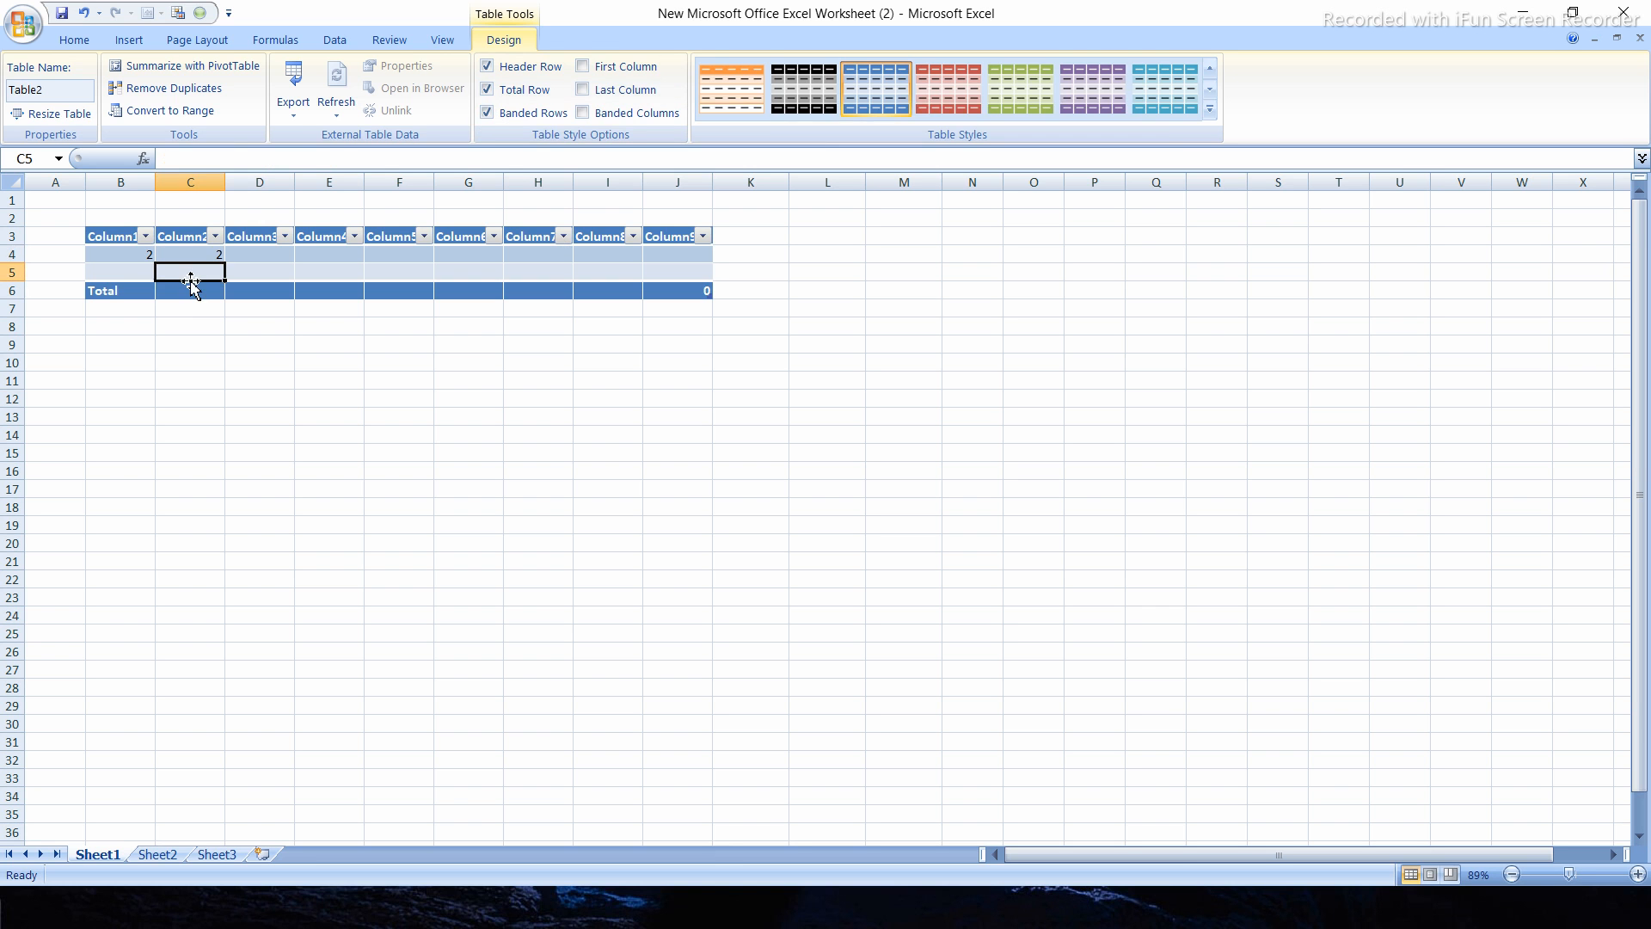
type("2")
left_click(284, 342)
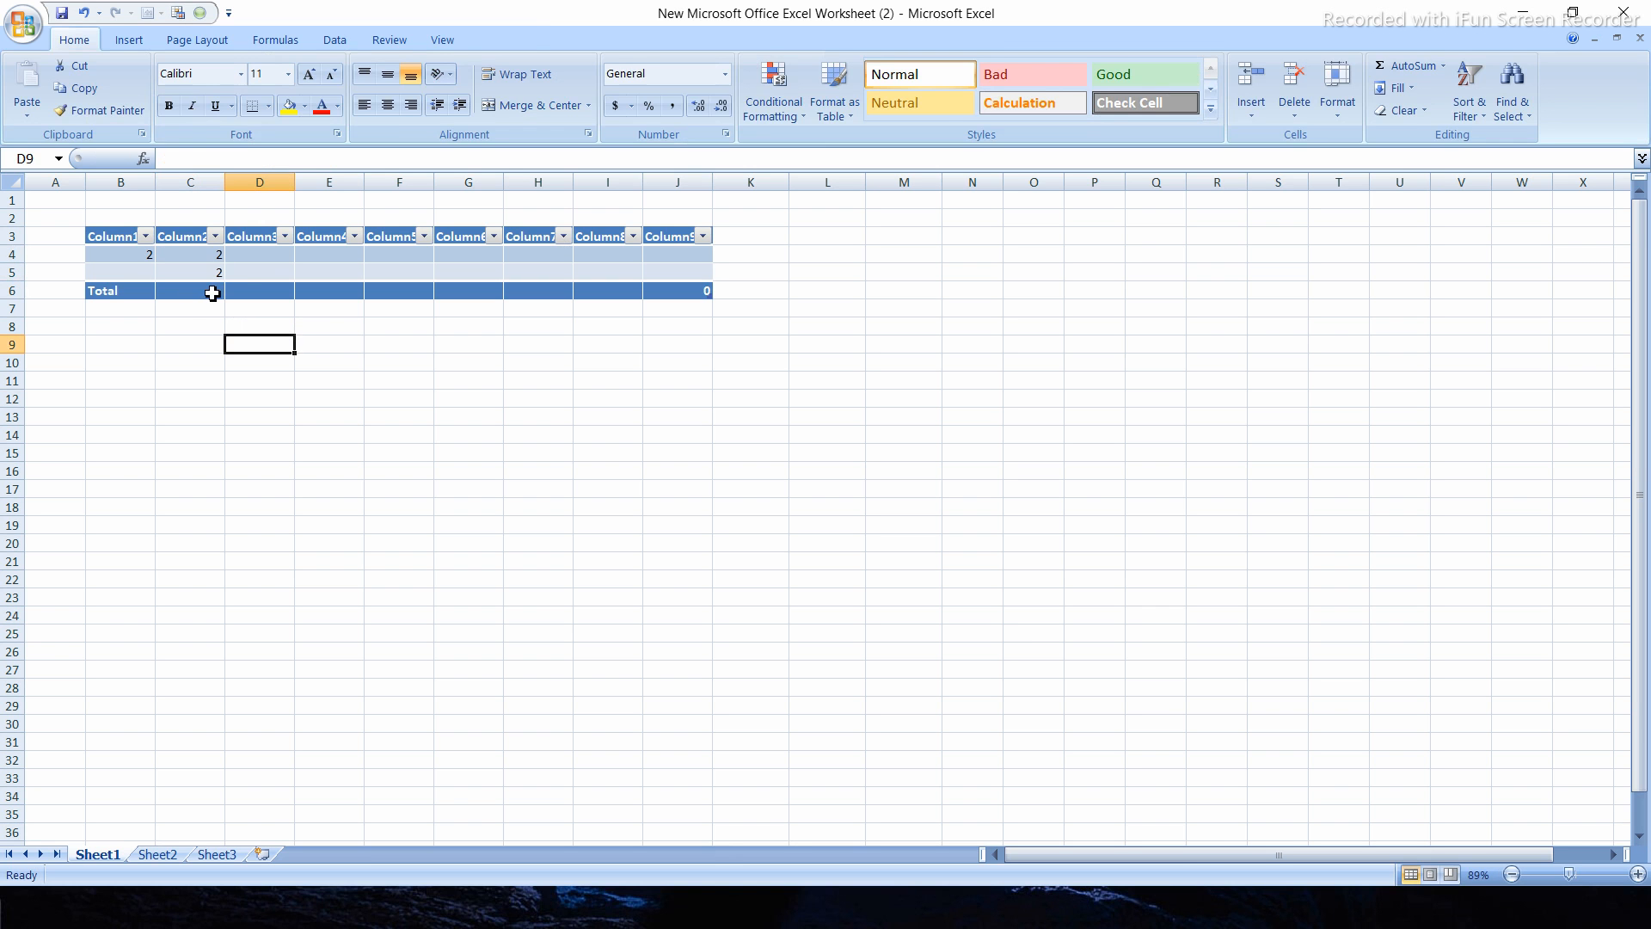
Insert an AutoSum subtotal for Column2 in the total row cell C6.
left_click(213, 294)
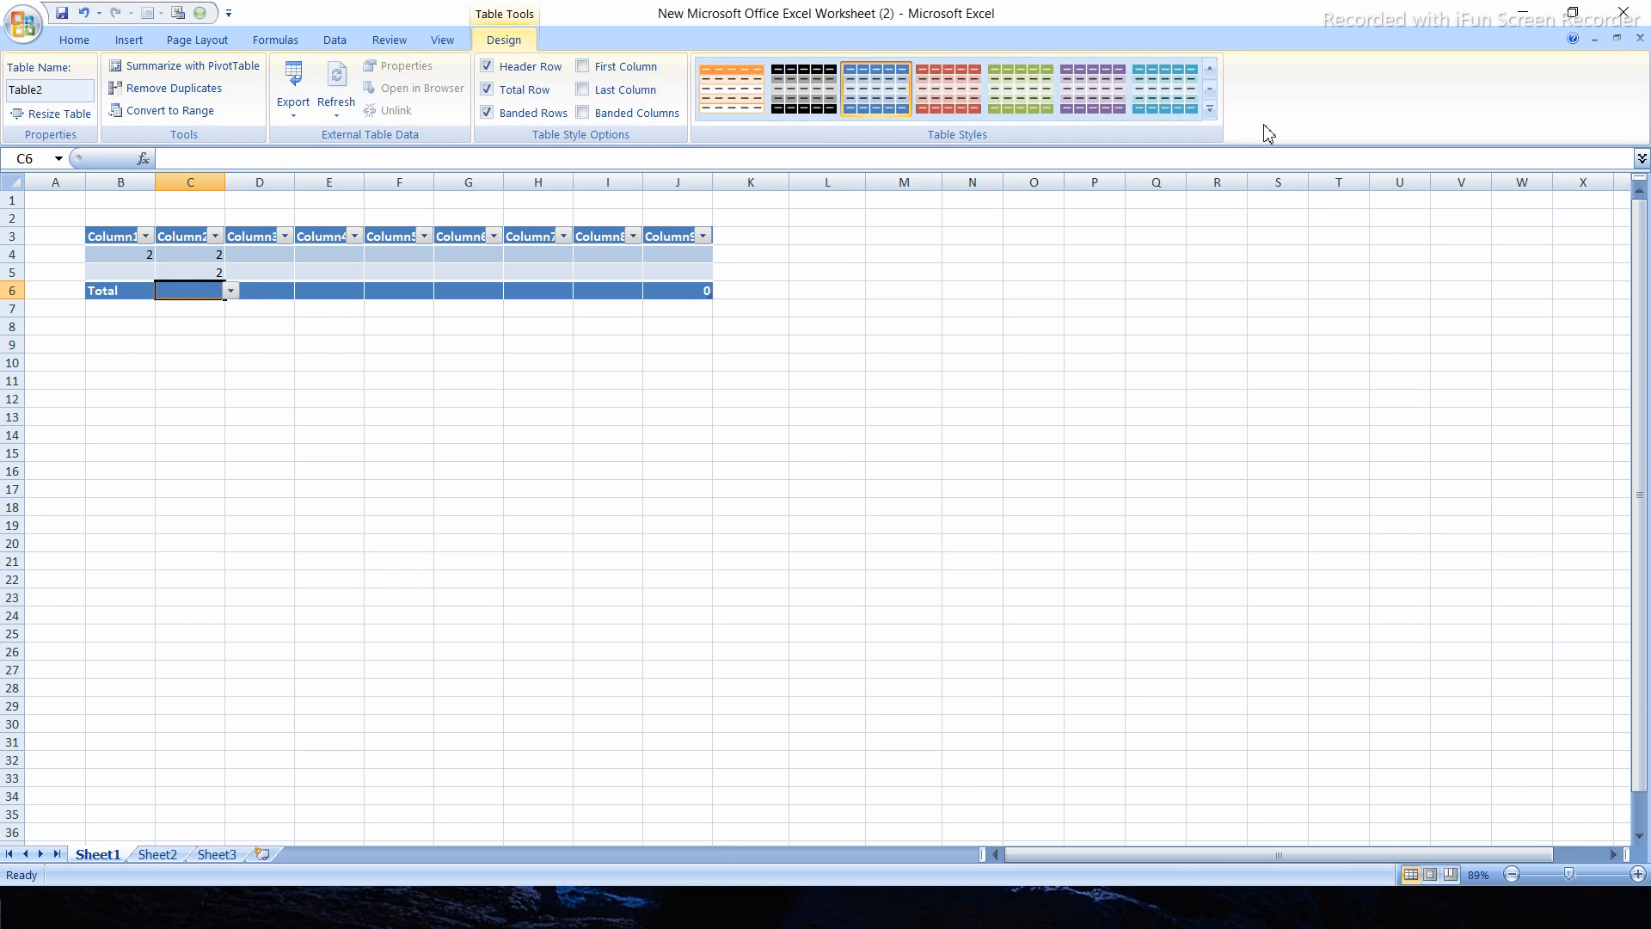
left_click(84, 43)
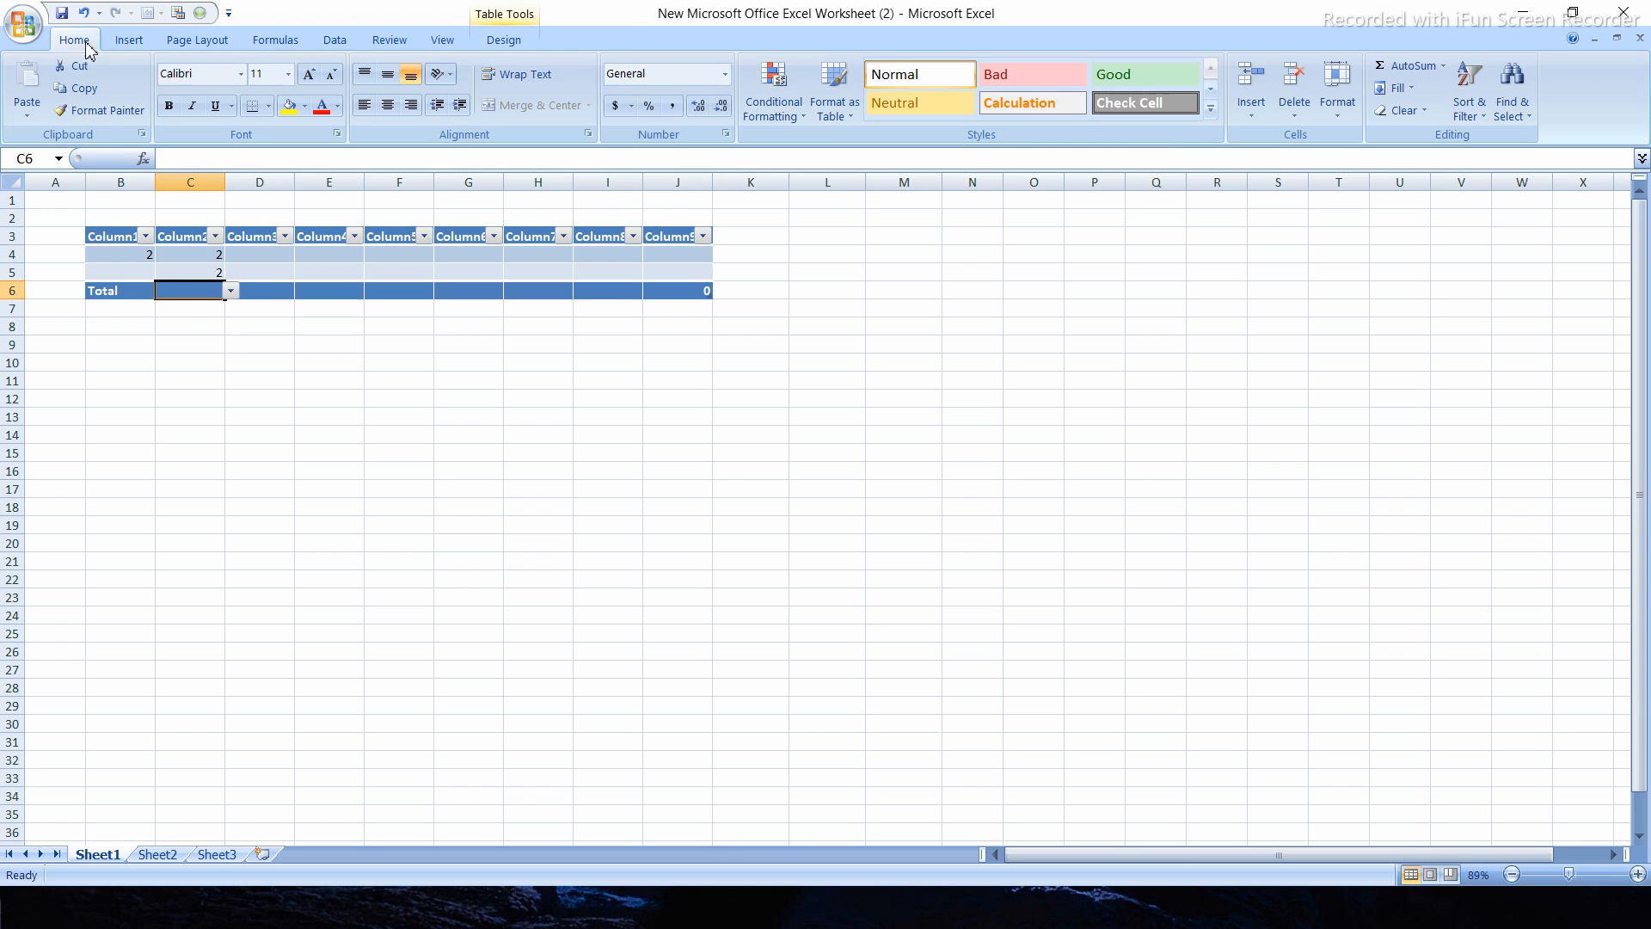
left_click(1400, 70)
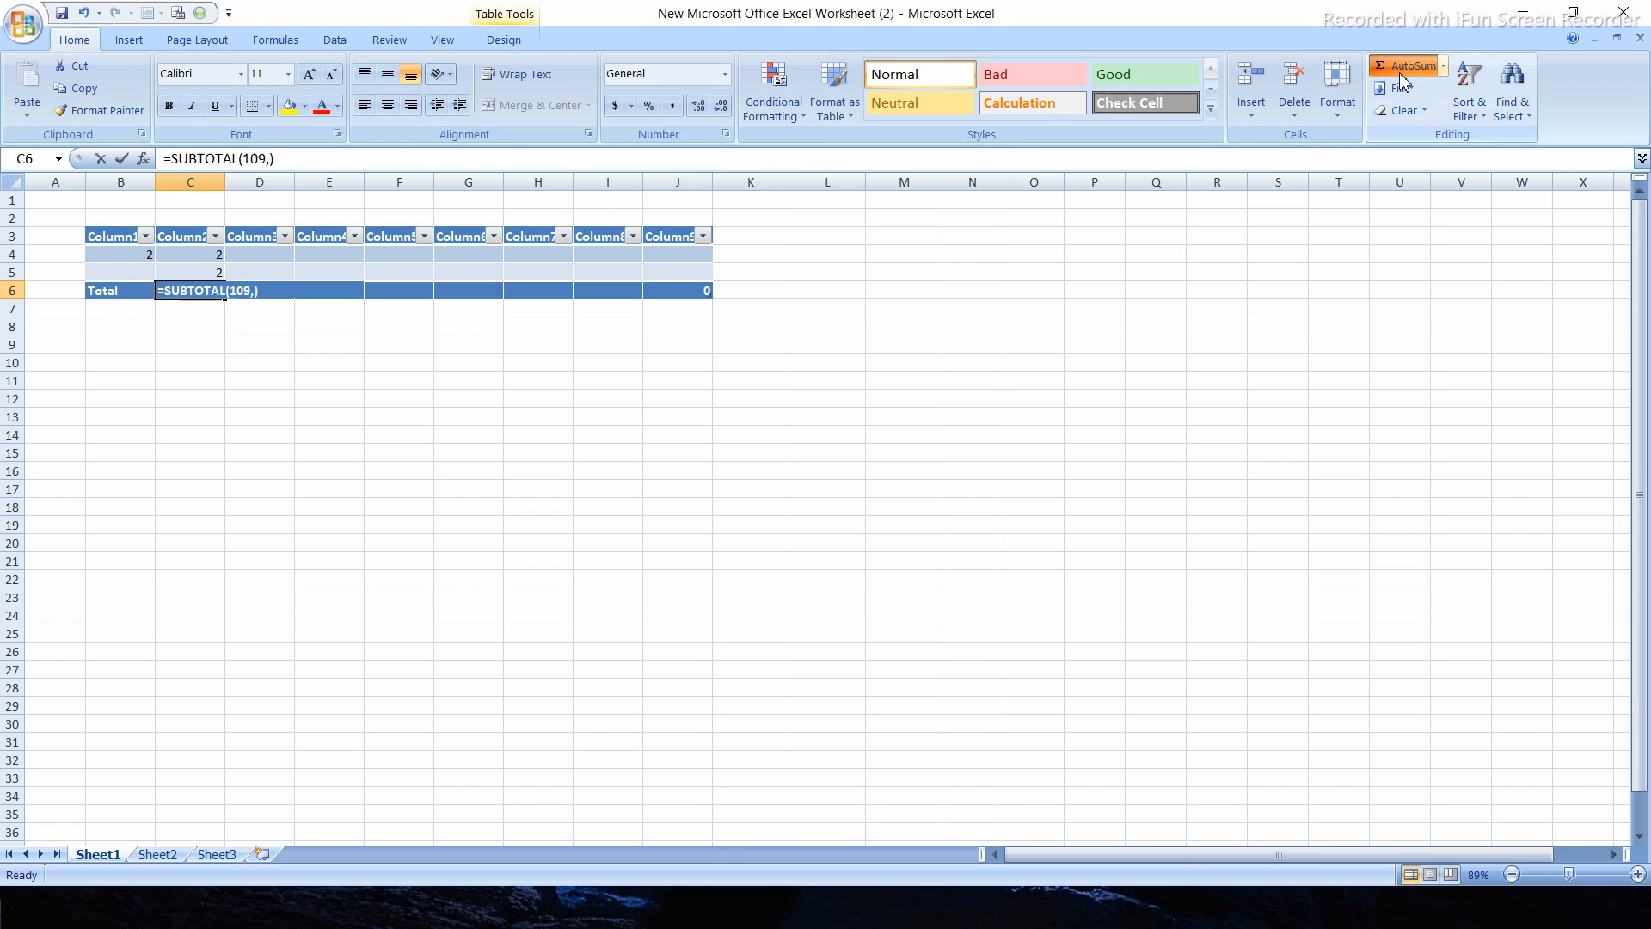
left_click(247, 433)
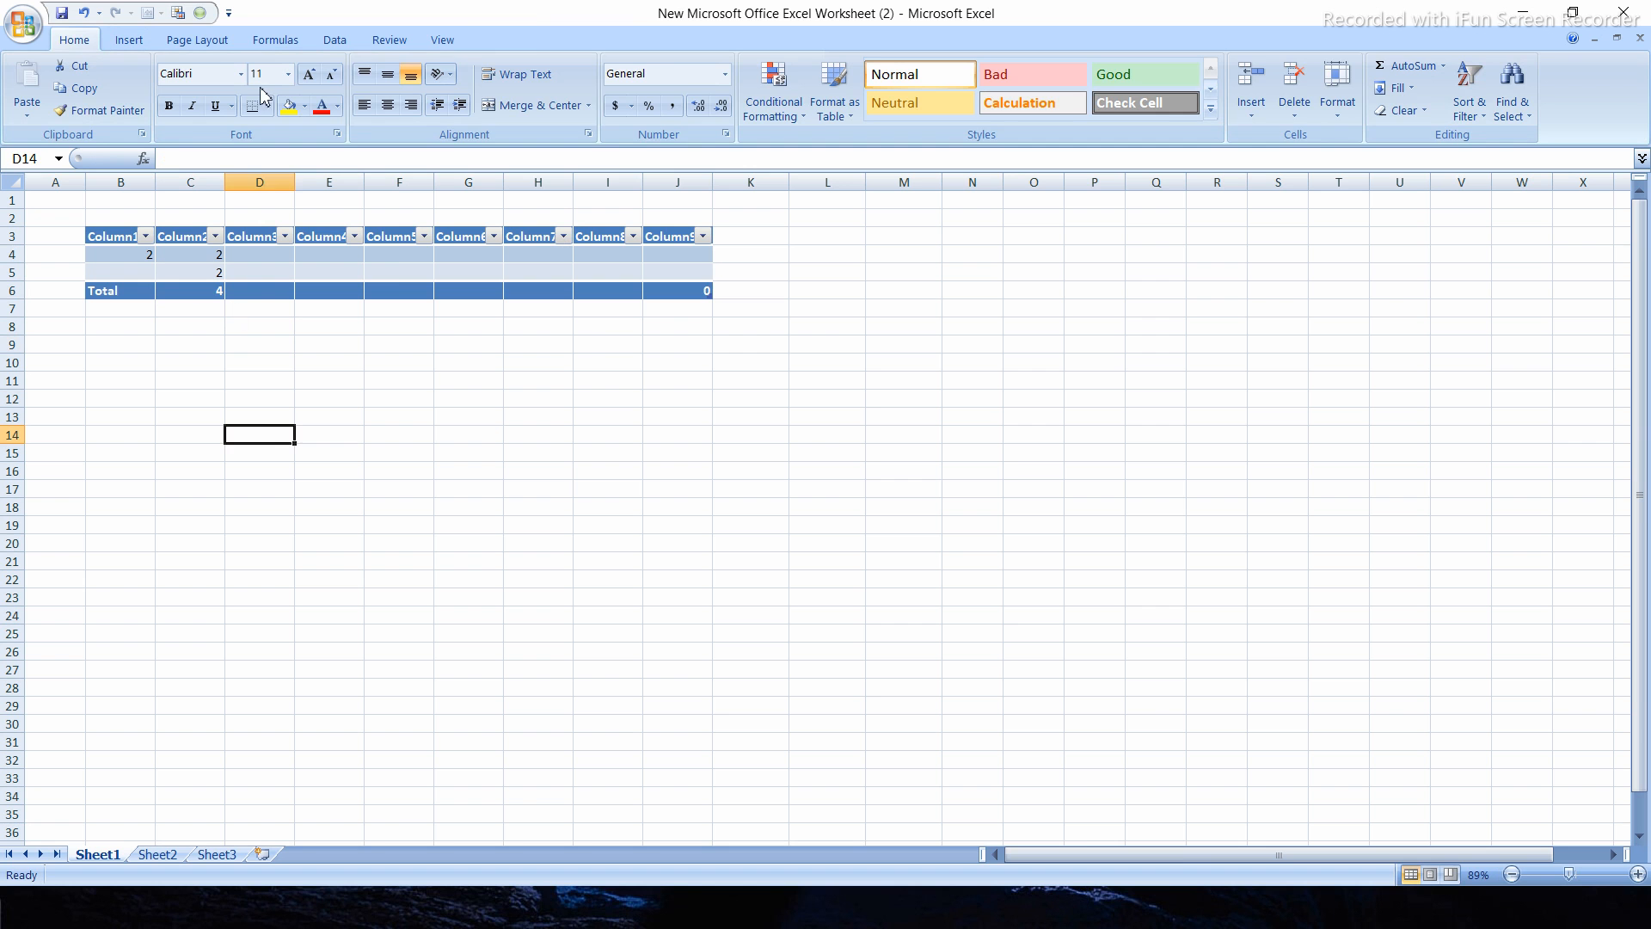
Turn off the table's Total Row option.
left_click(394, 277)
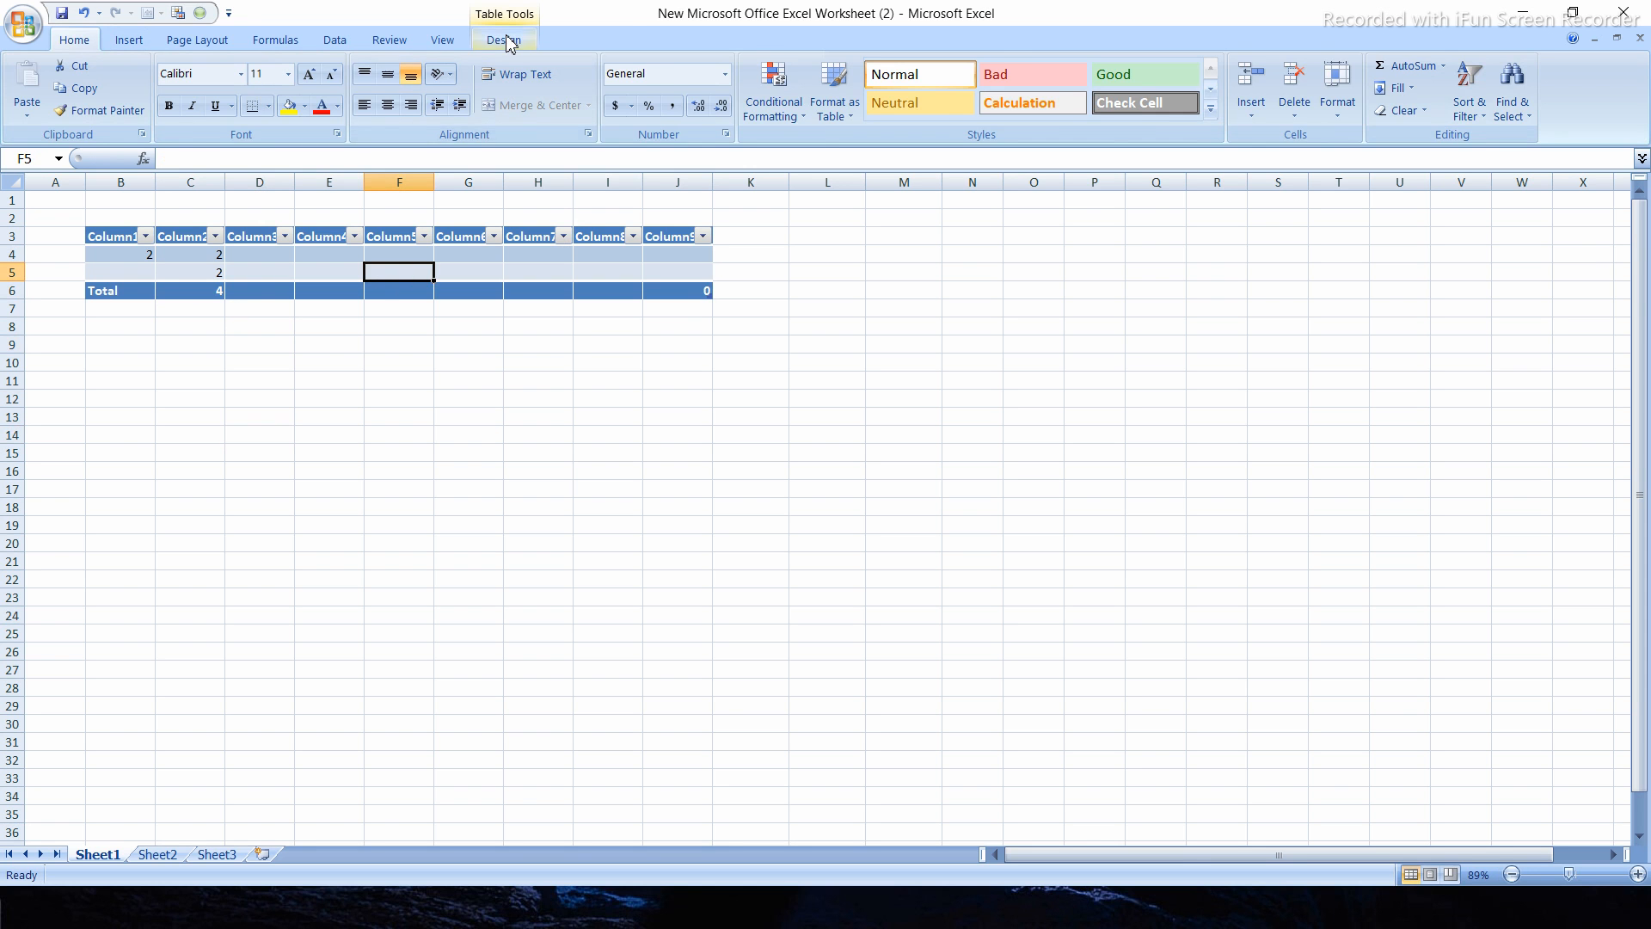
left_click(508, 40)
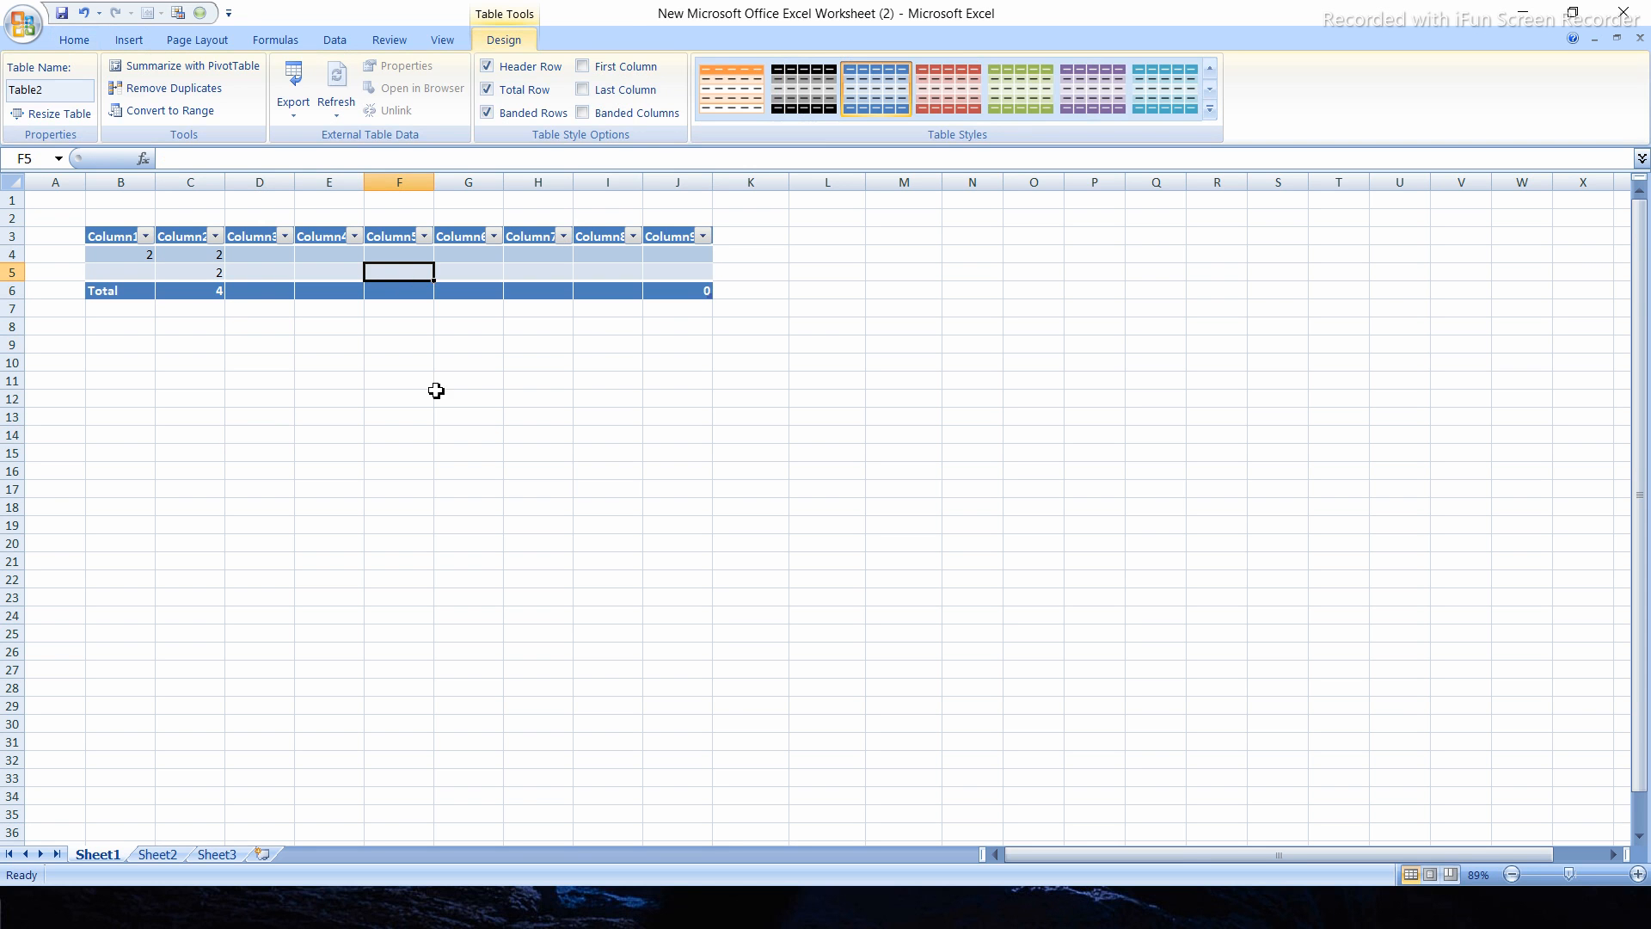
left_click(519, 91)
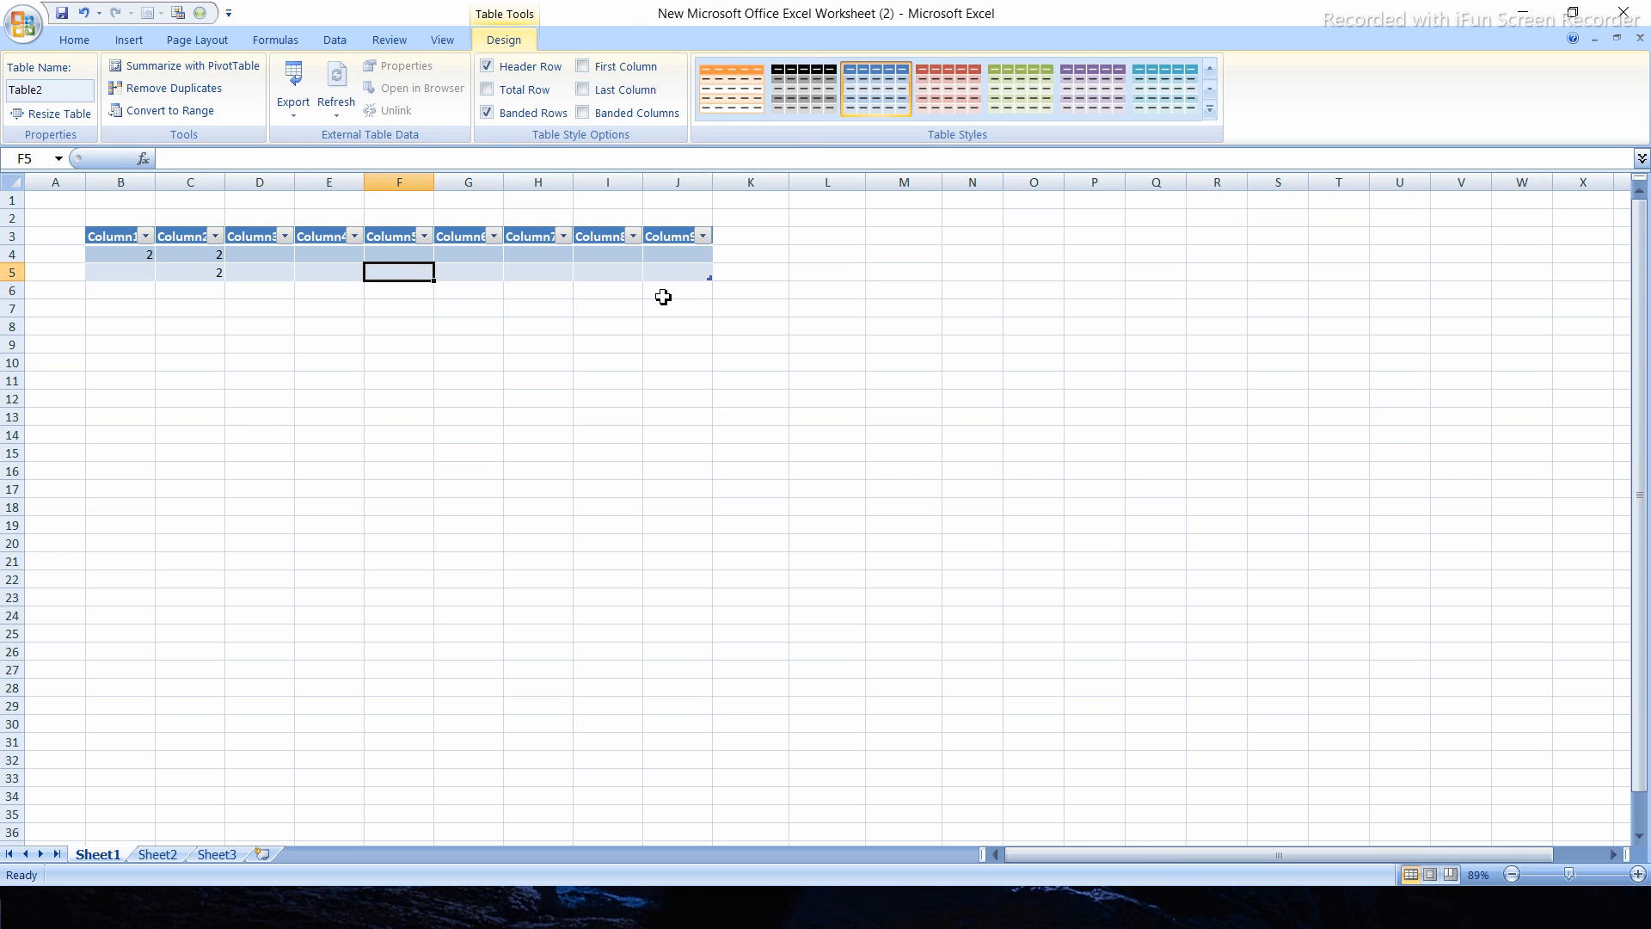
Toggle the table's Banded Rows shading and leave it turned off, with cell E7 outside the table selected.
left_click(492, 113)
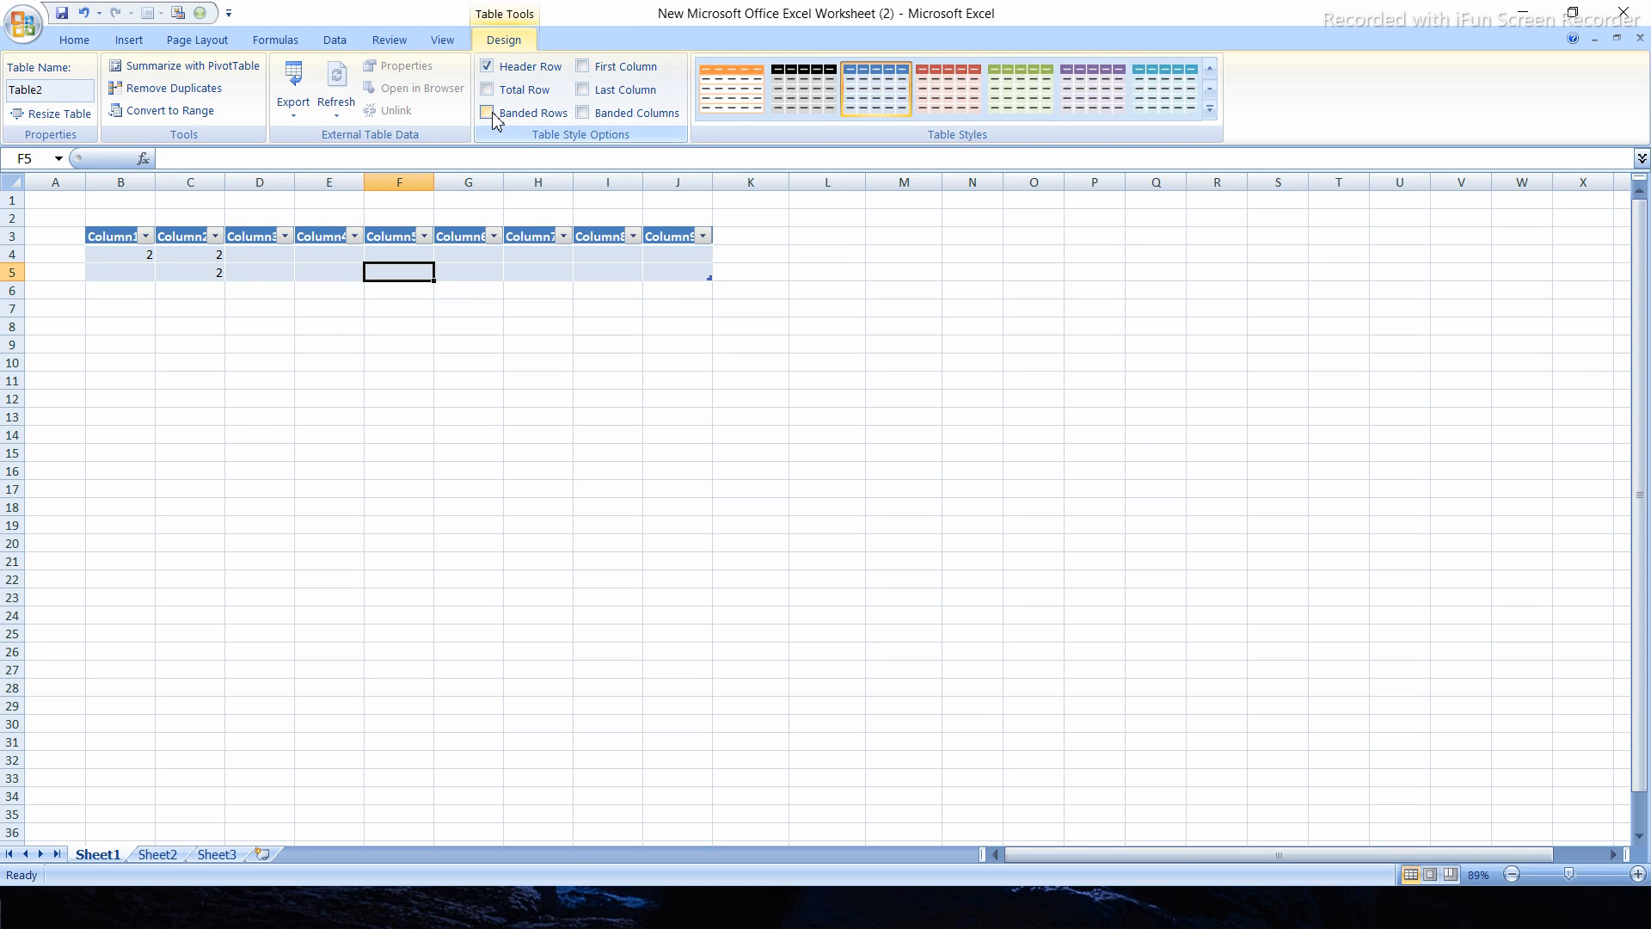
left_click(488, 113)
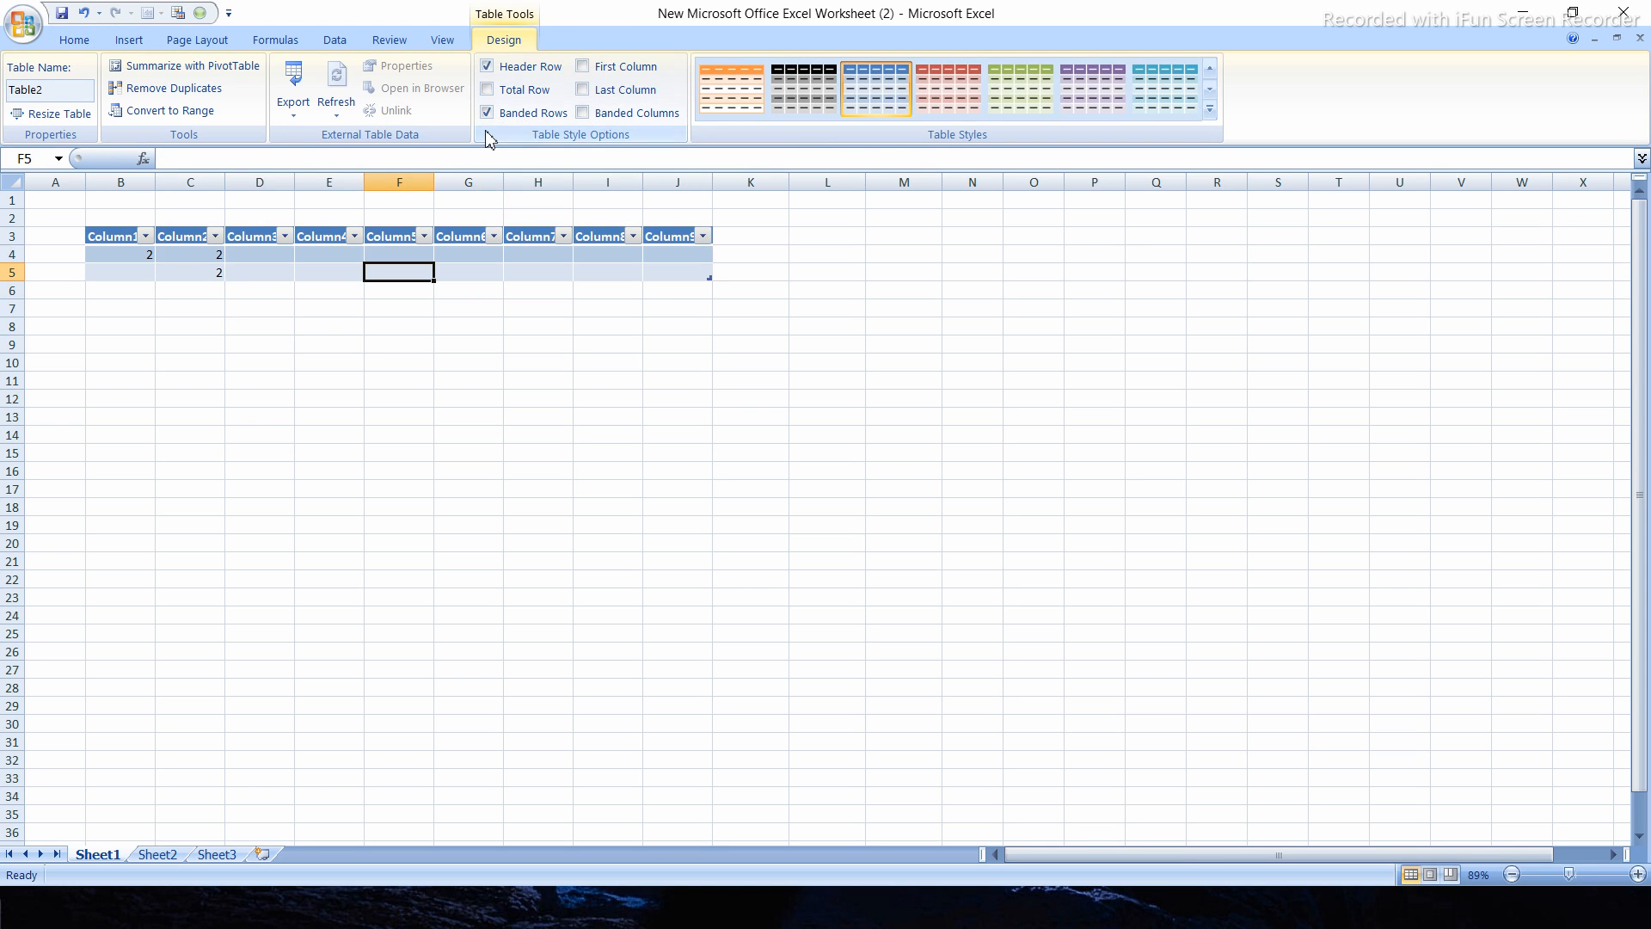
left_click(358, 314)
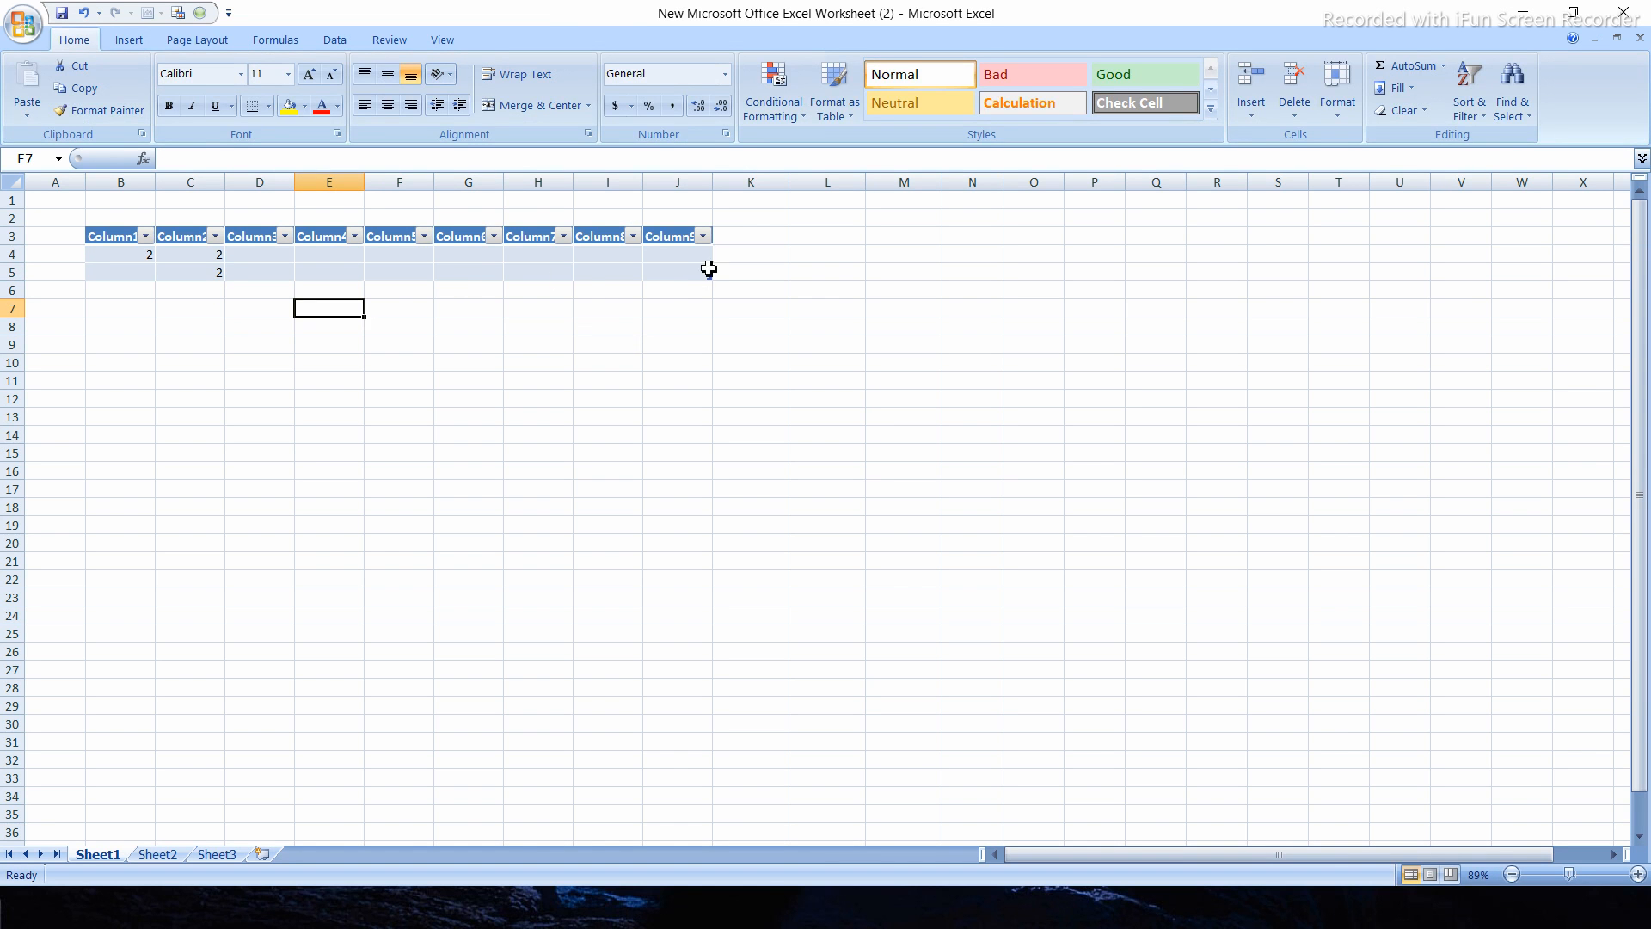
Enlarge the sheet to 160%, select the empty table cells D4:J5, and turn the table's Banded Rows option on.
scroll(582, 282, "up", 1, "ctrl")
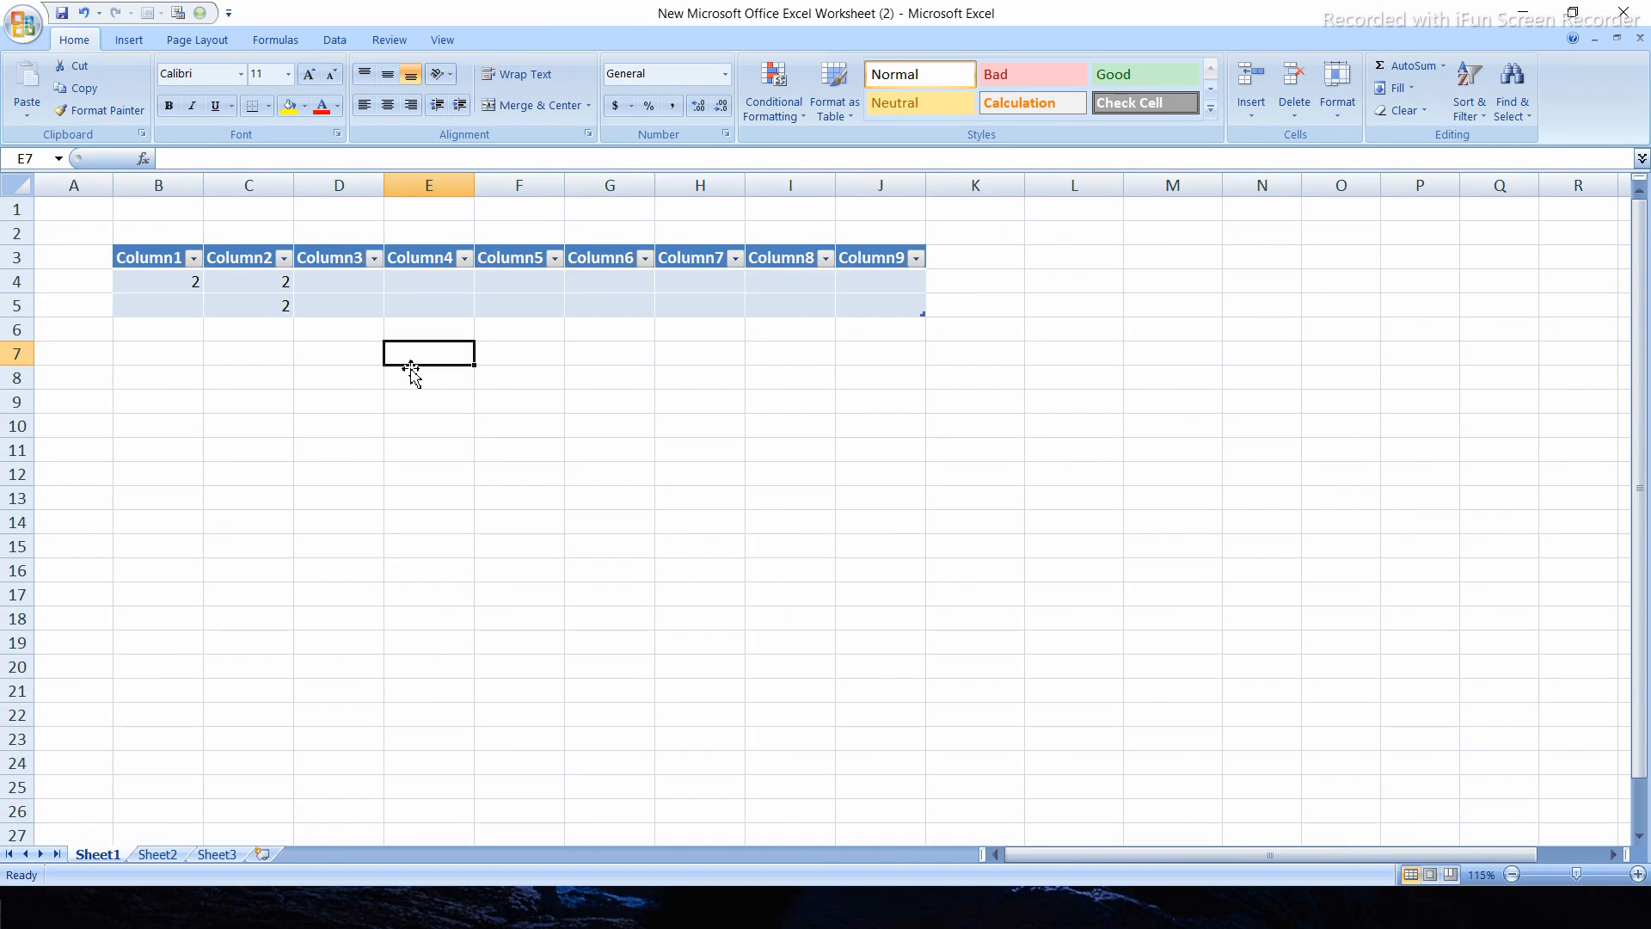
scroll(410, 368, "up", 3, "ctrl")
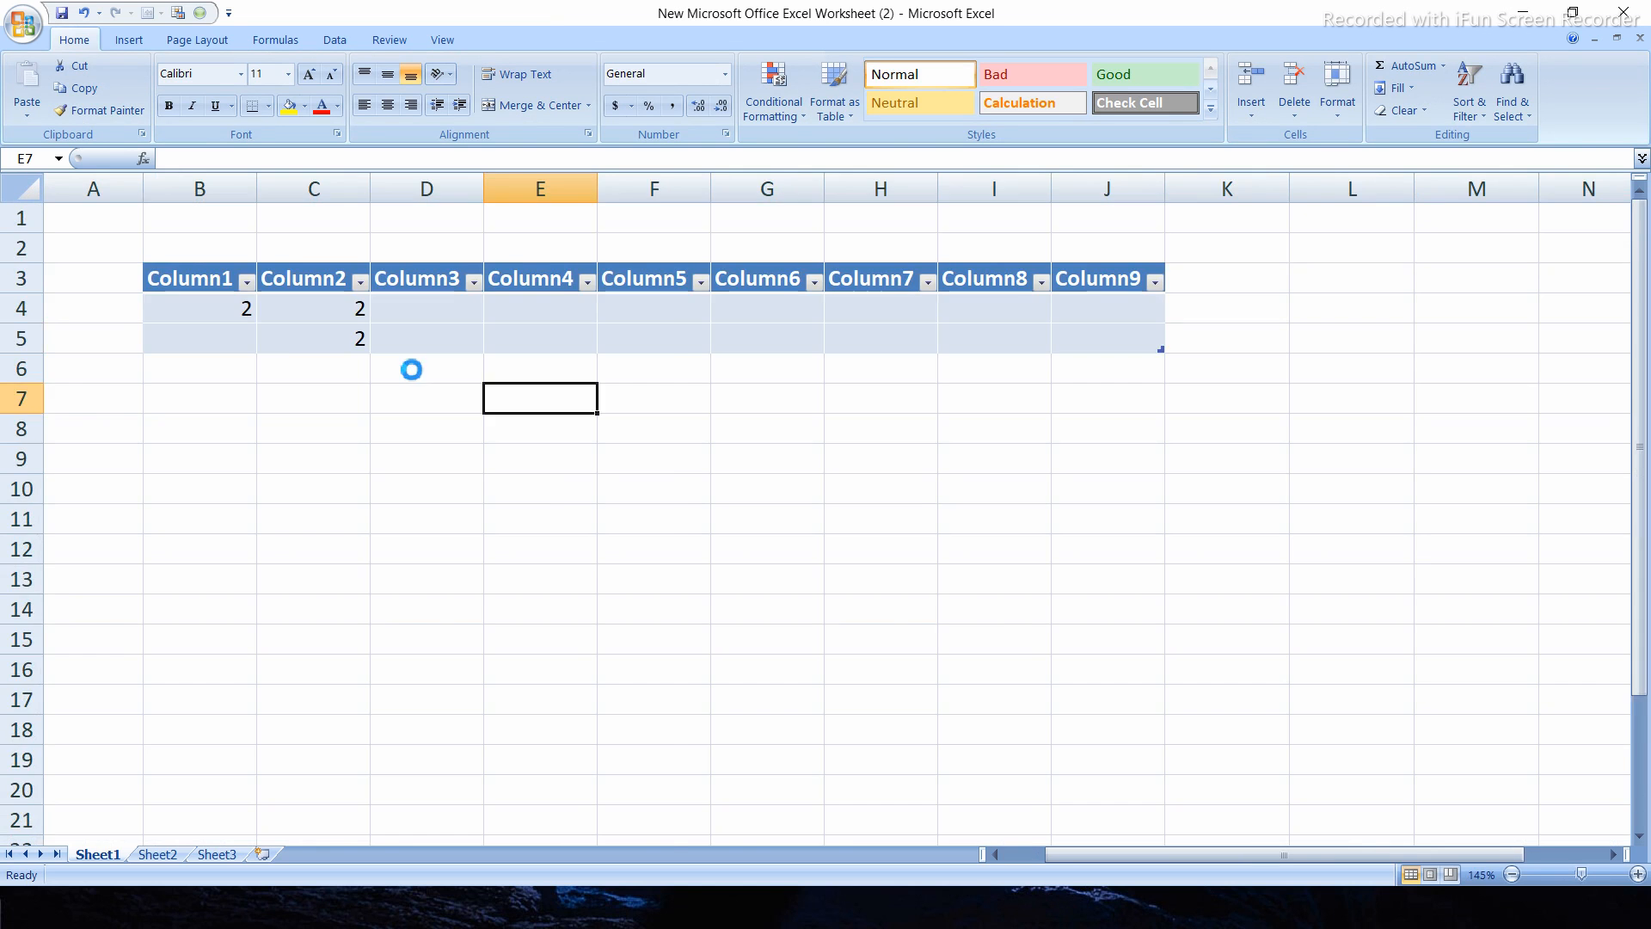
scroll(608, 401, "up", 1, "ctrl")
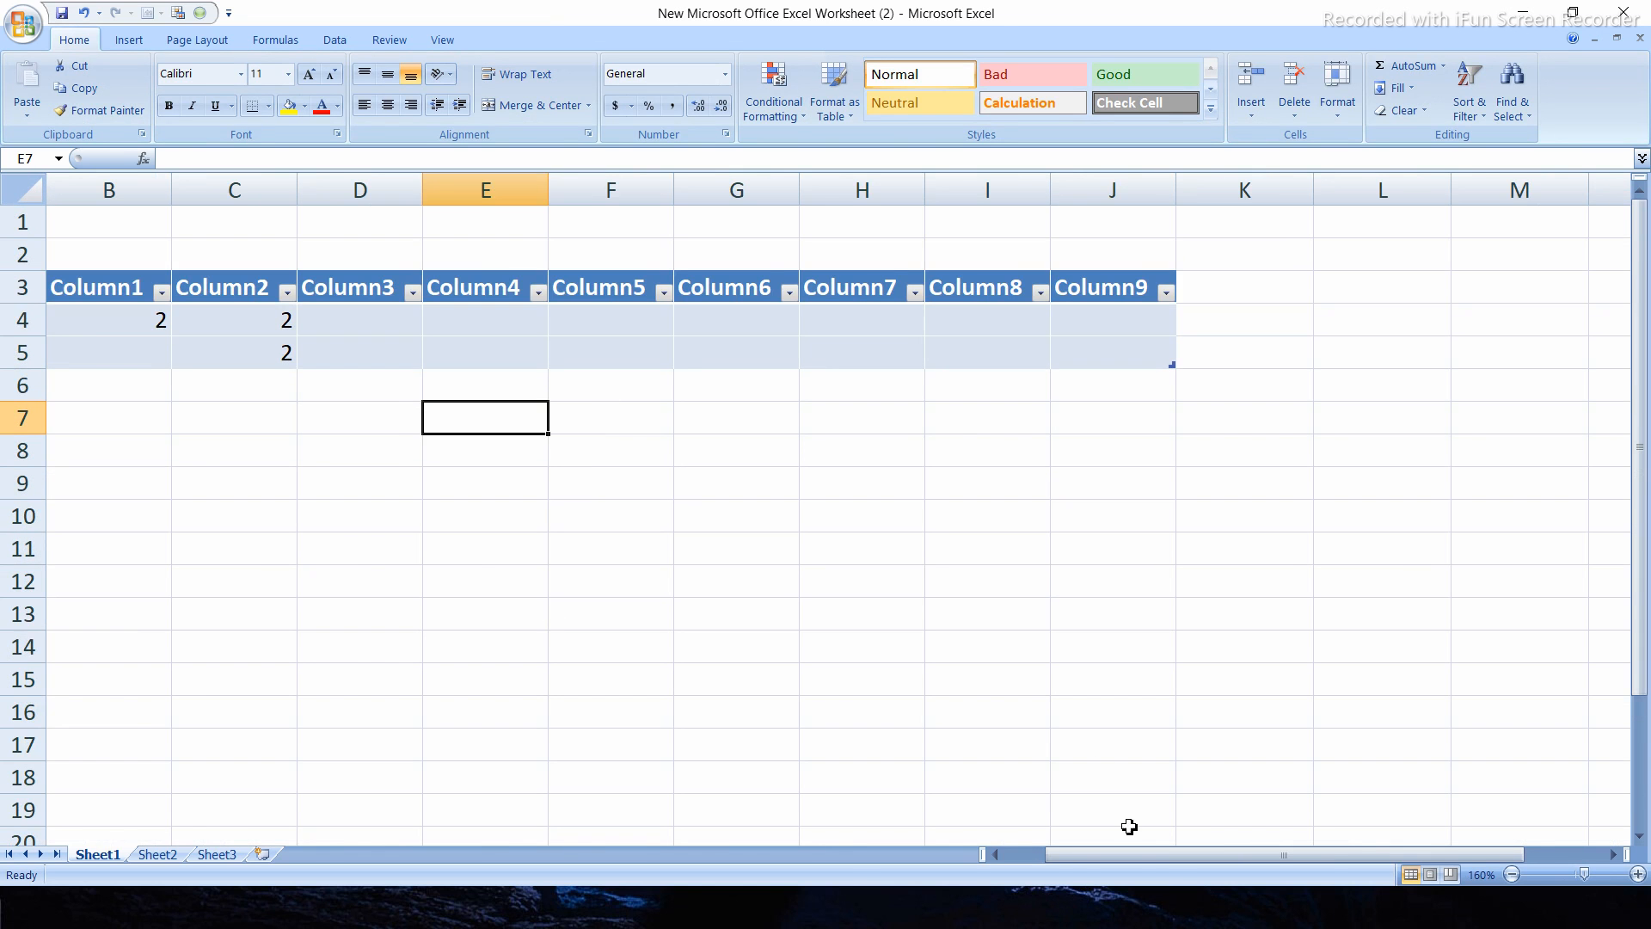
left_click_drag(1064, 857, 1040, 859)
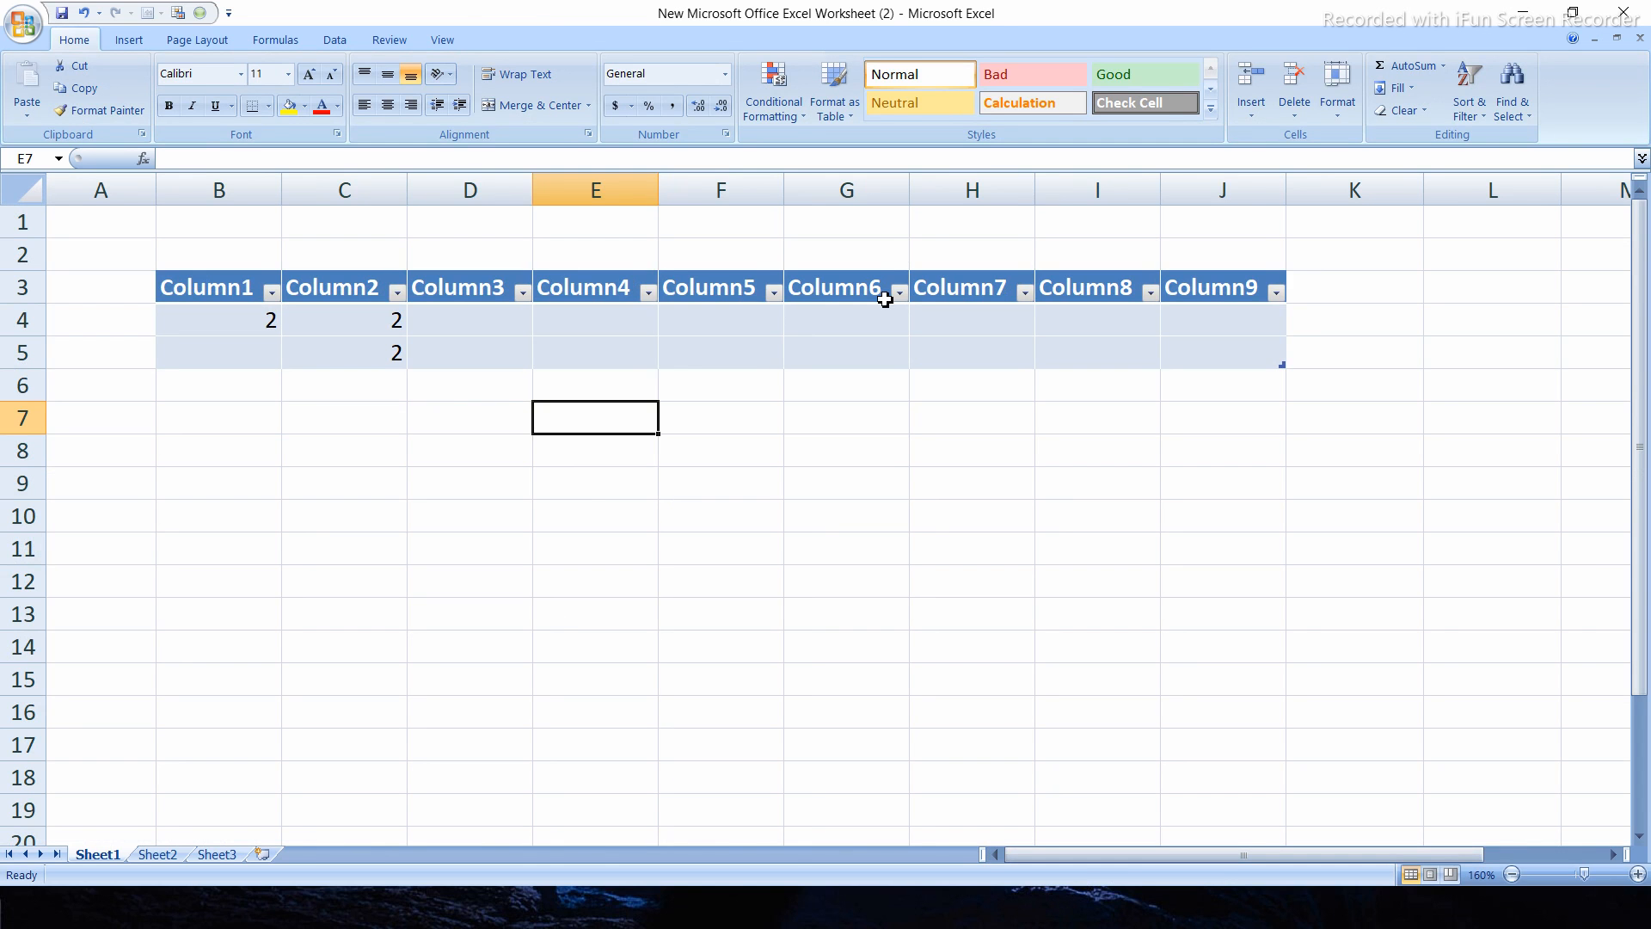
left_click(898, 324)
left_click_drag(435, 319, 1204, 362)
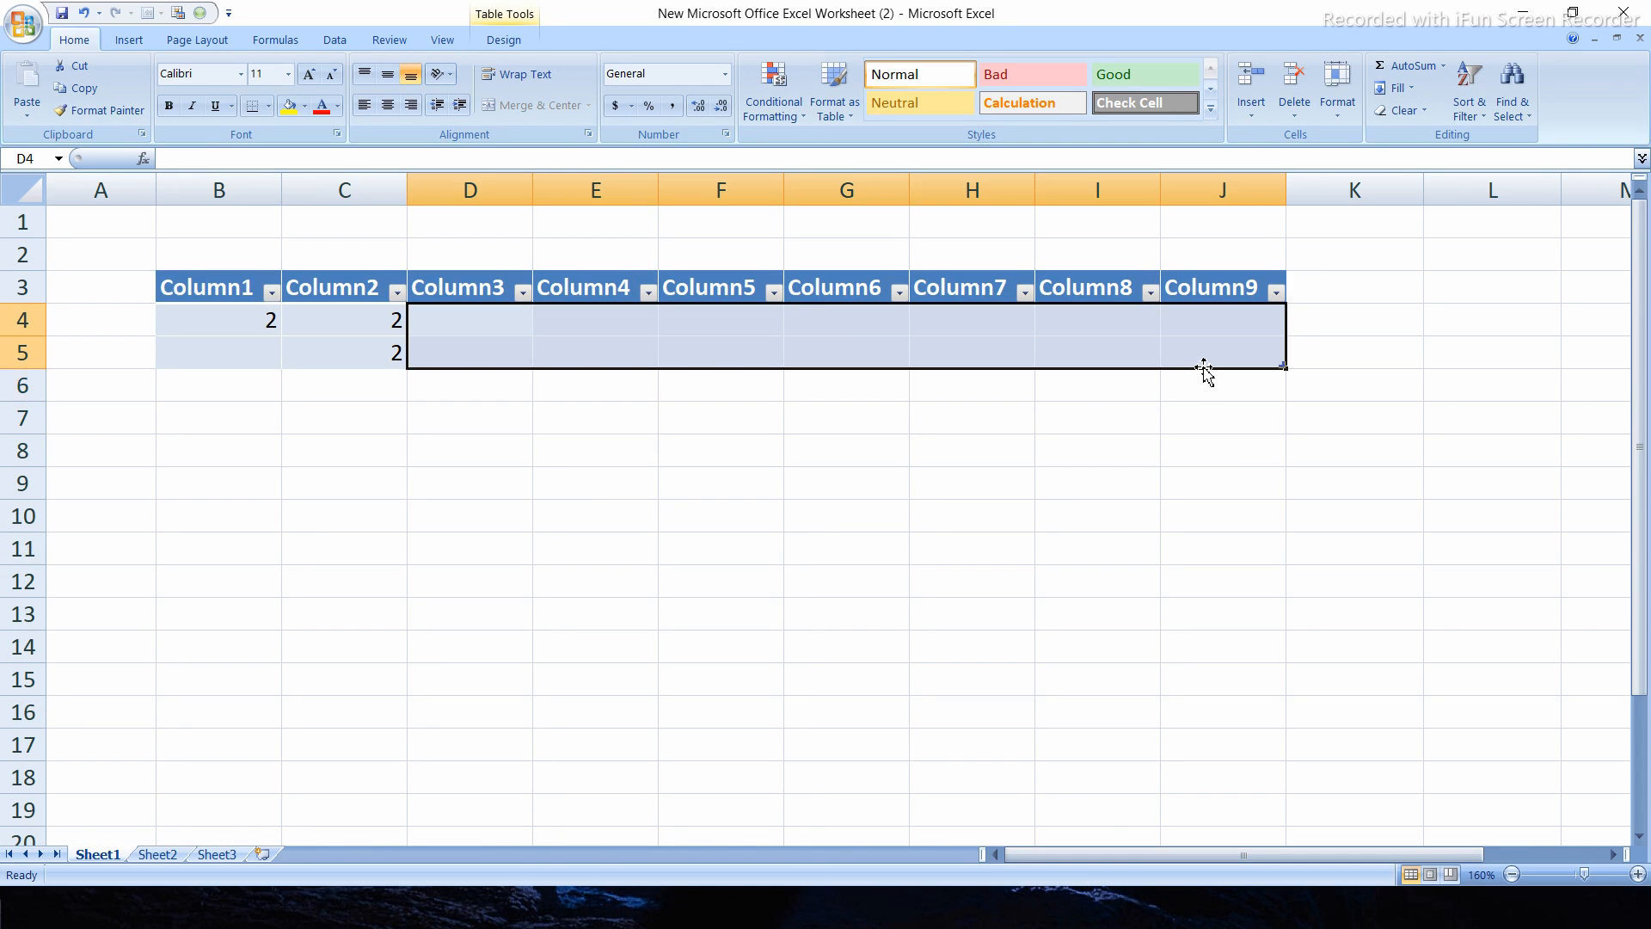
left_click(501, 40)
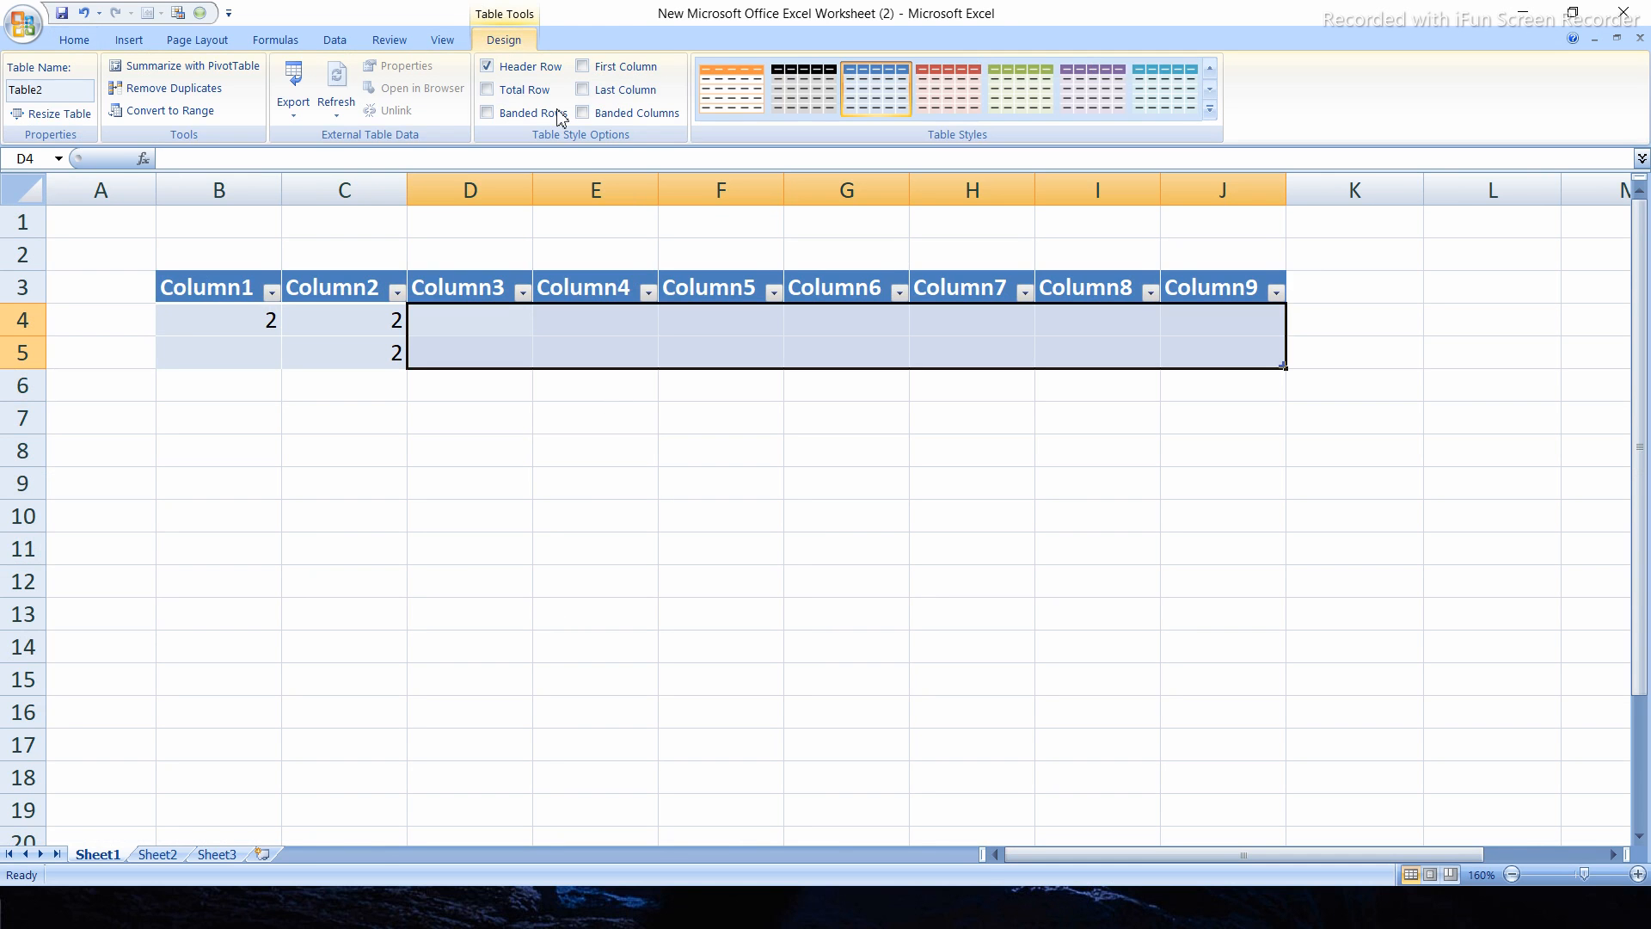
left_click(487, 113)
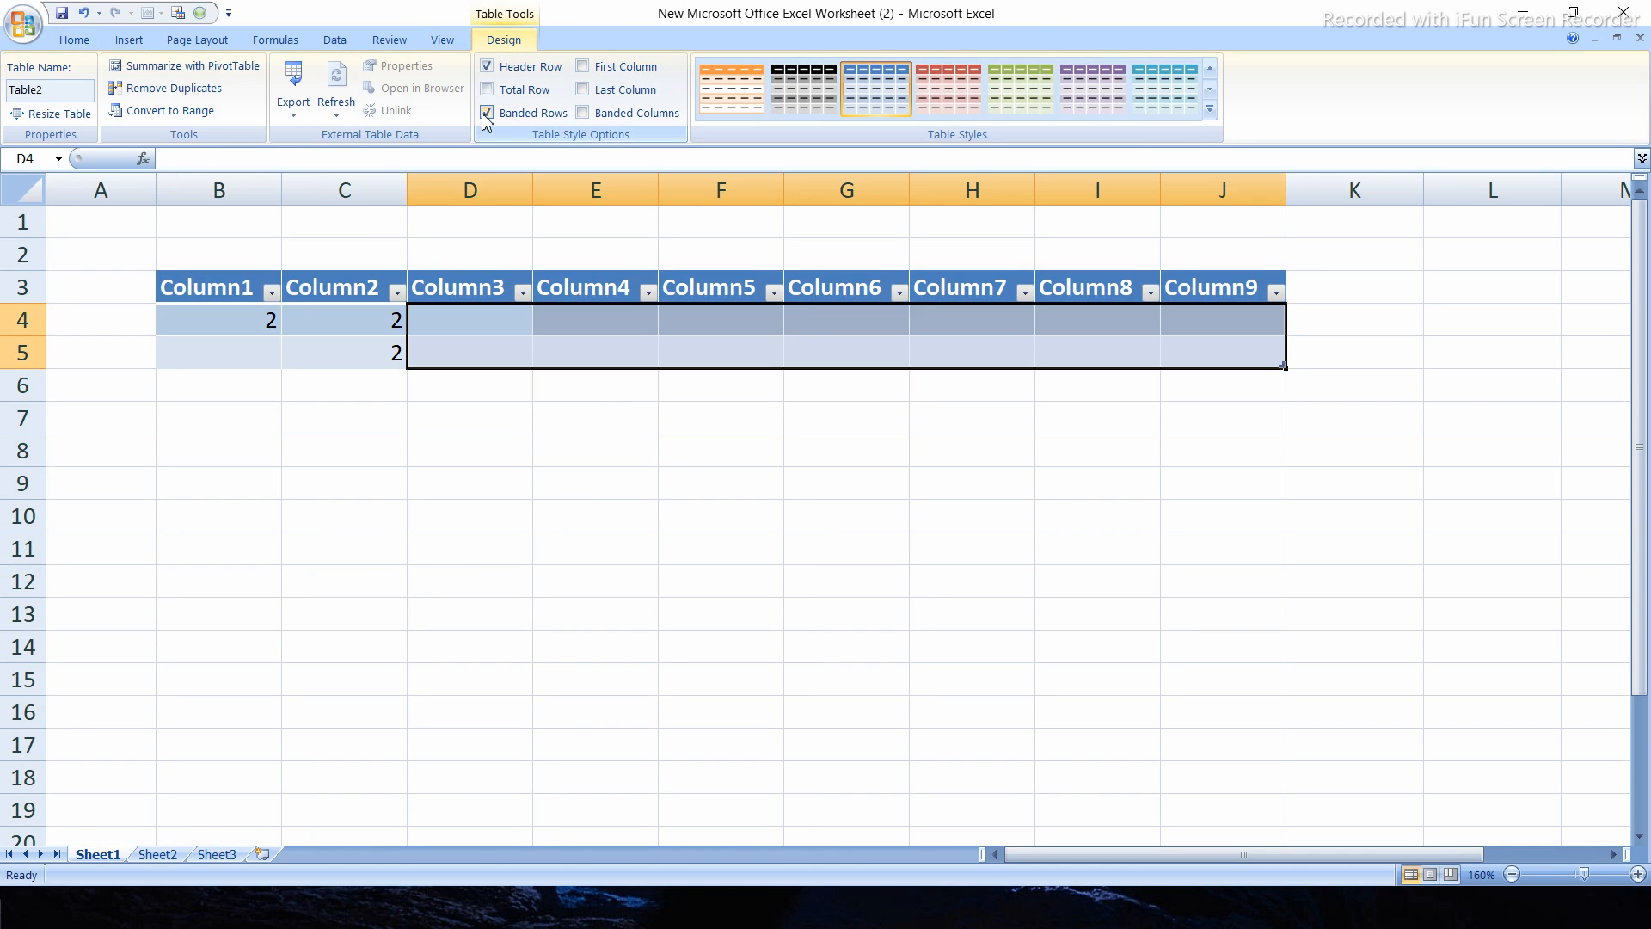
left_click(633, 648)
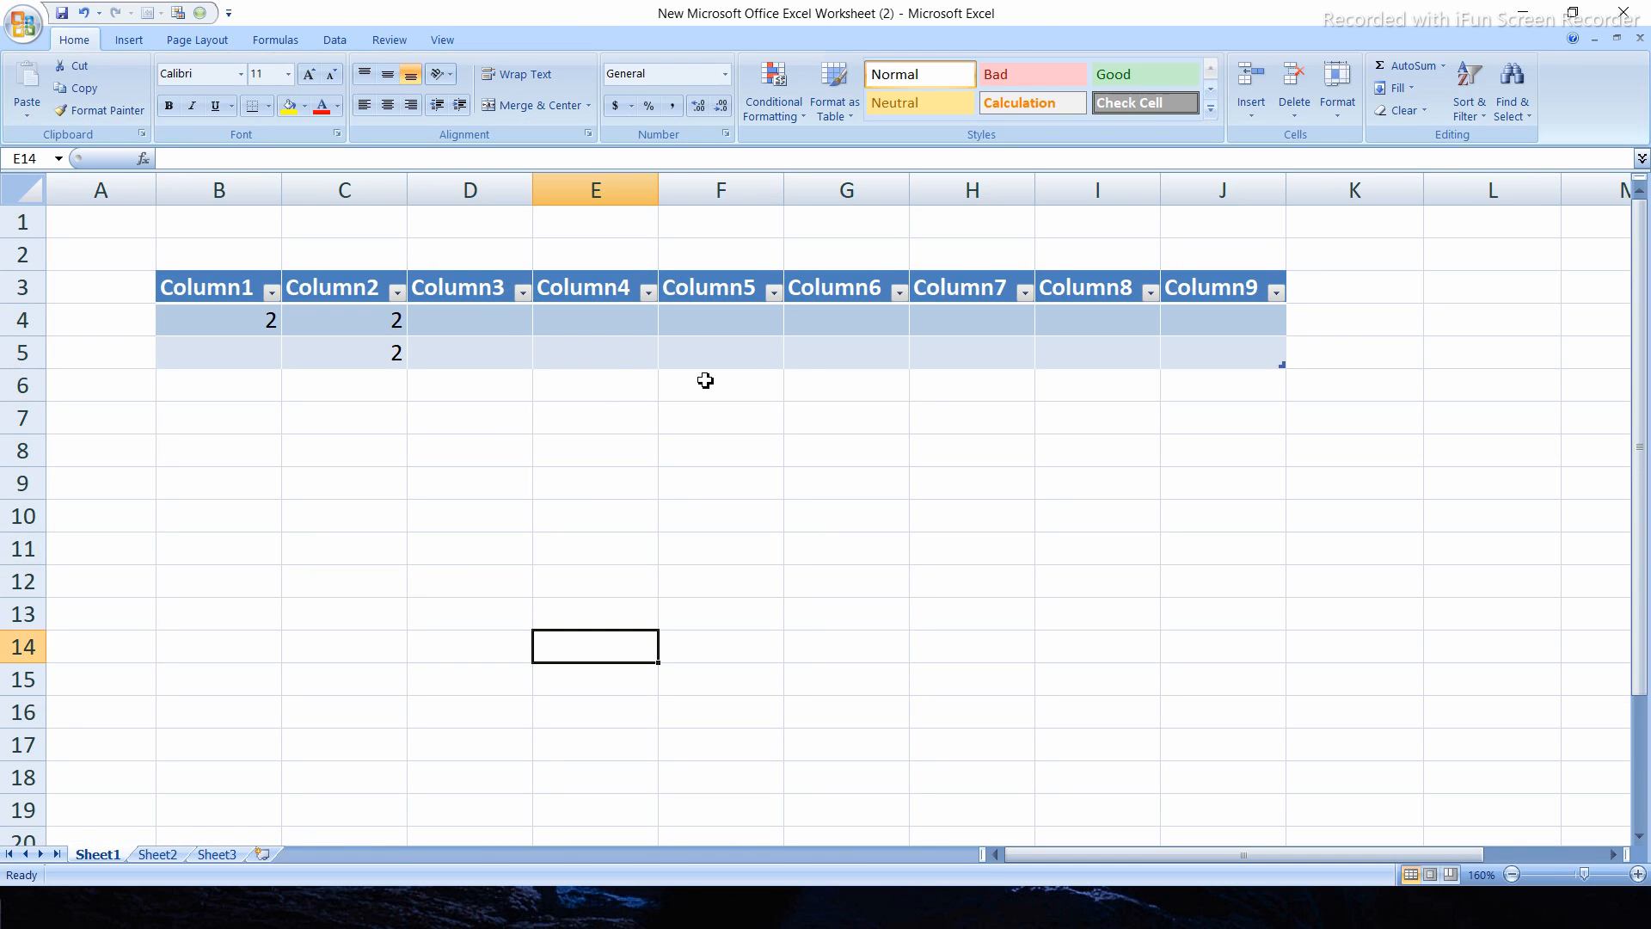
Try the table's First Column emphasis and turn it off again.
left_click(461, 312)
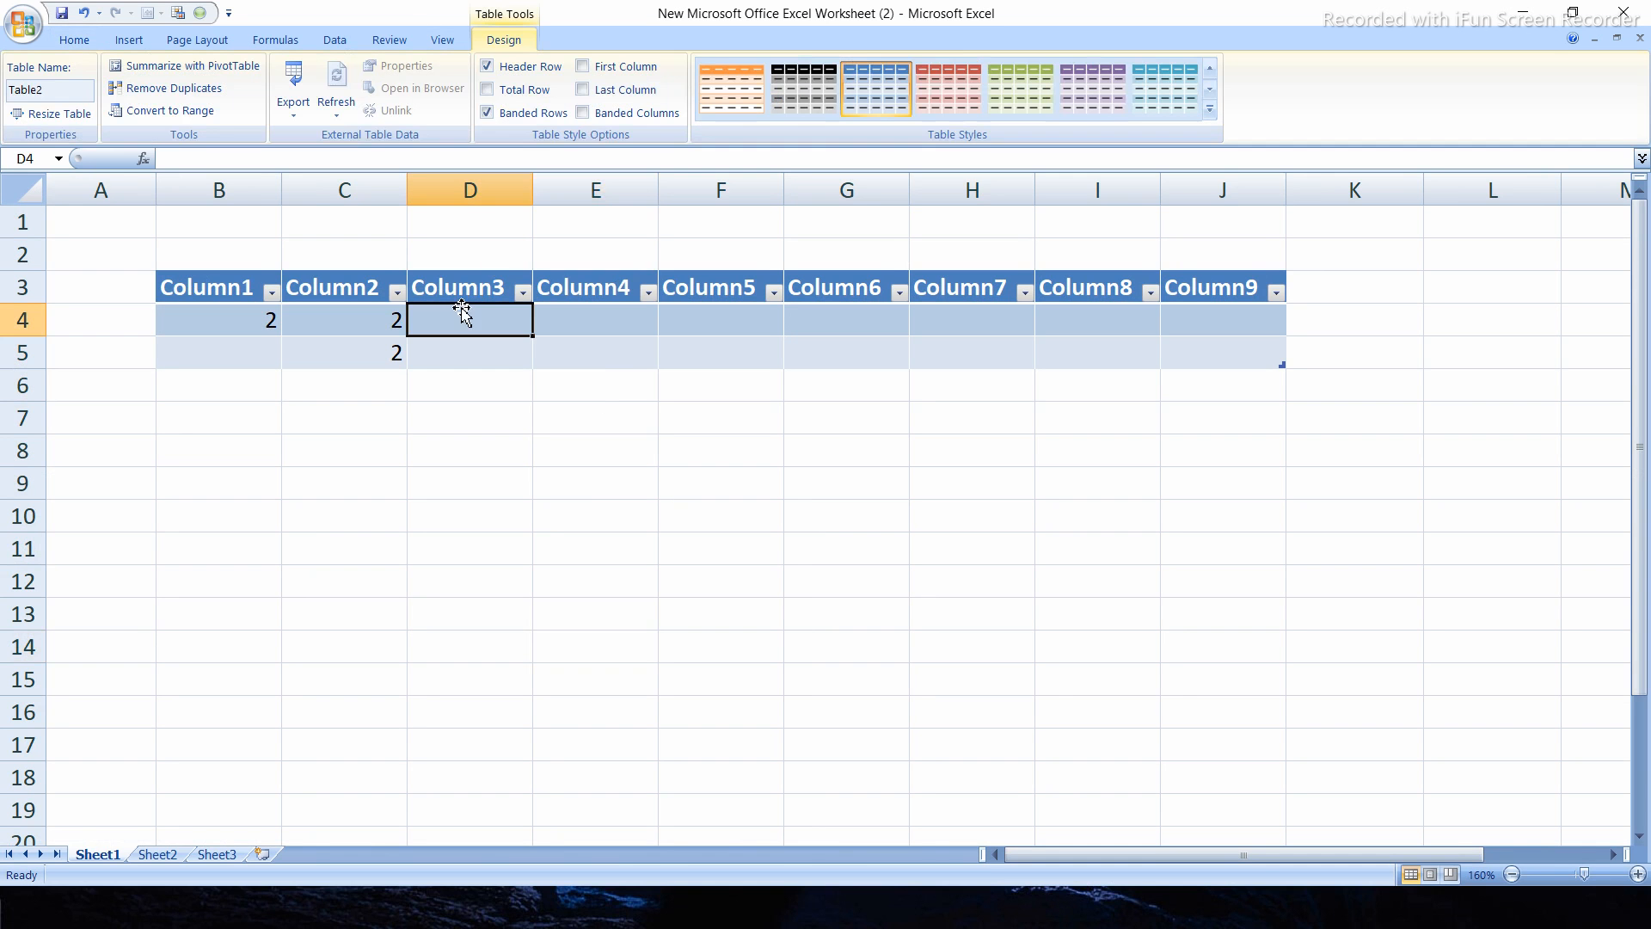
left_click(592, 68)
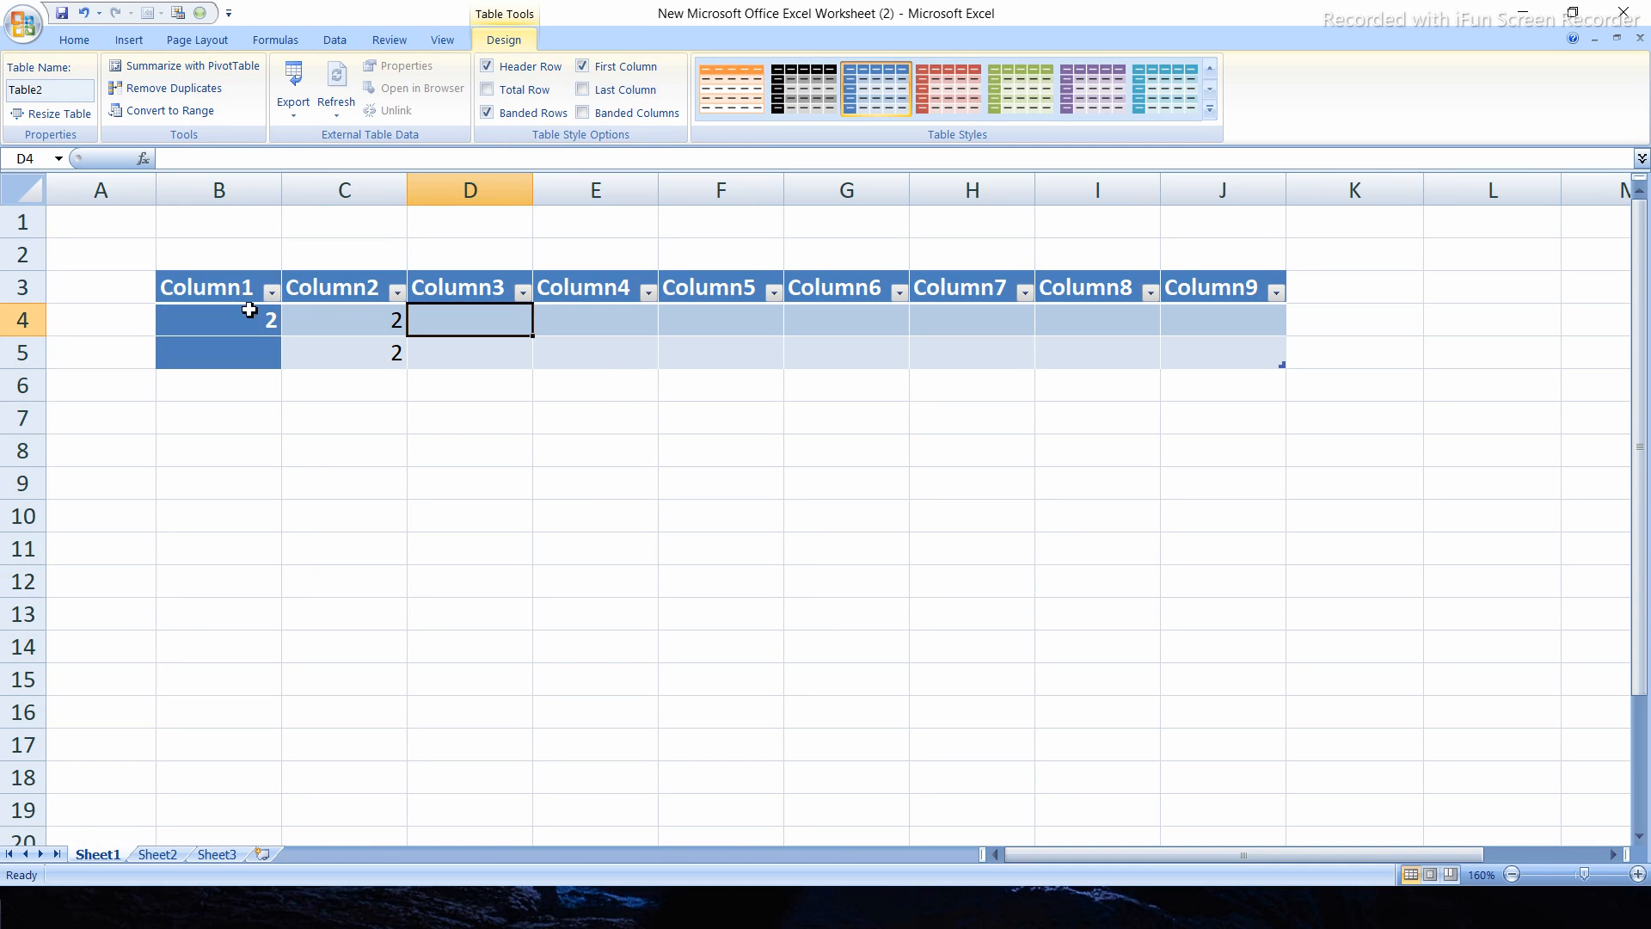
left_click(582, 69)
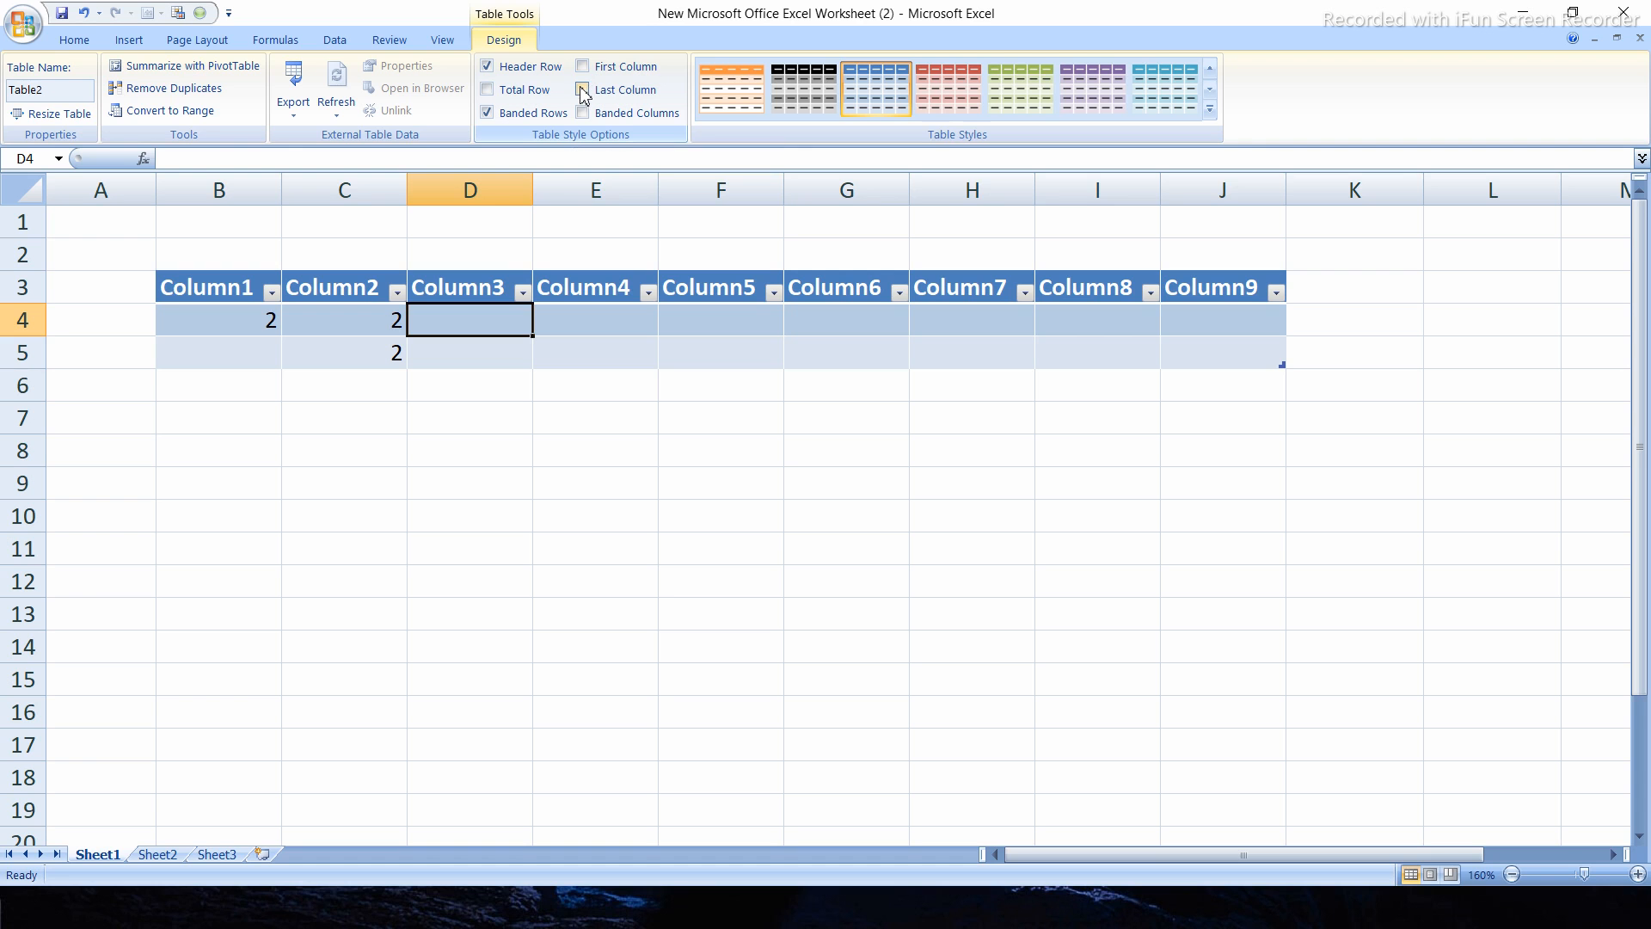
Turn on the table's Last Column and Banded Columns options, toggling Last Column off and on once.
left_click(582, 89)
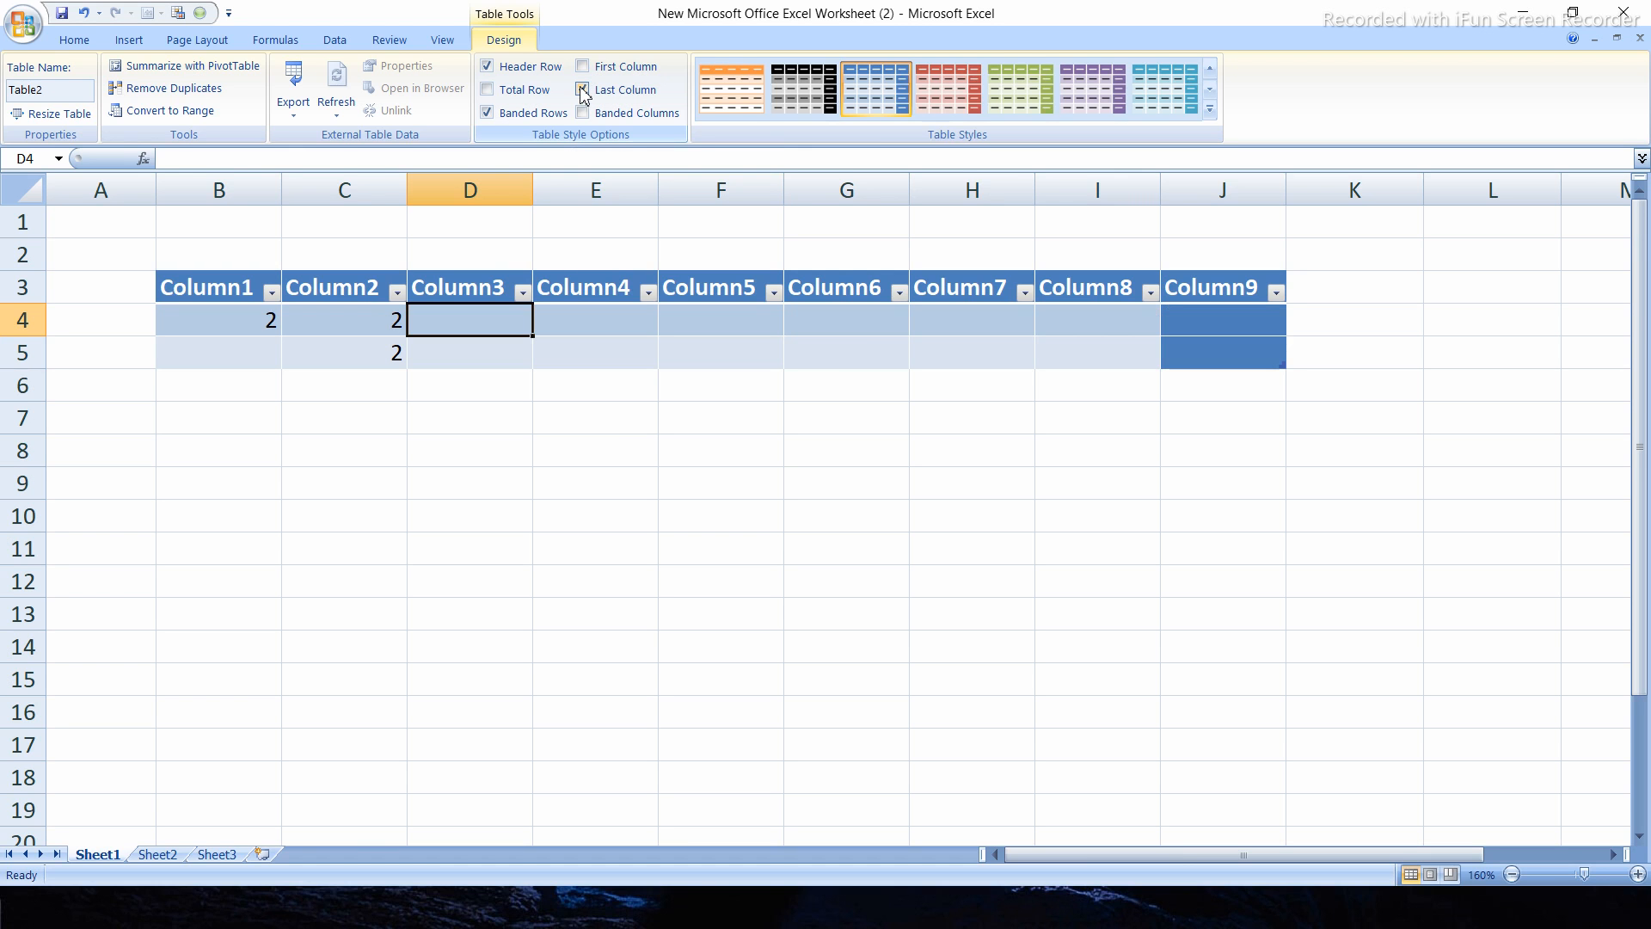
left_click(581, 89)
left_click(581, 89)
left_click(582, 113)
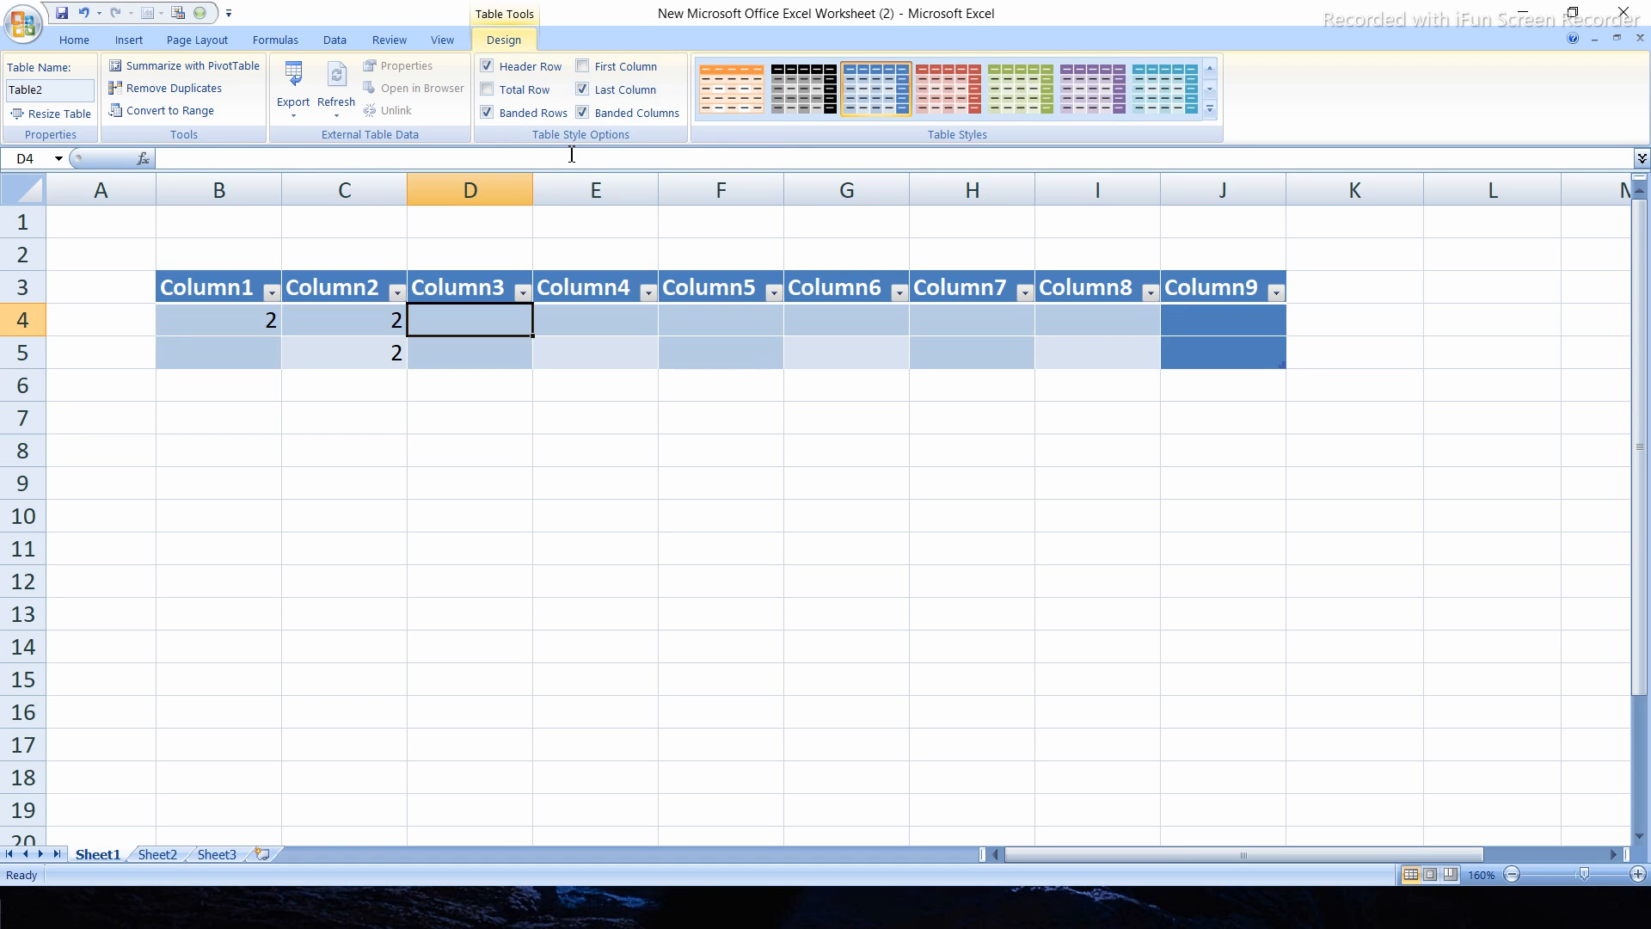
Turn off the table's Banded Rows, Banded Columns and Last Column options, toggling Banded Rows on and off once more.
left_click(487, 113)
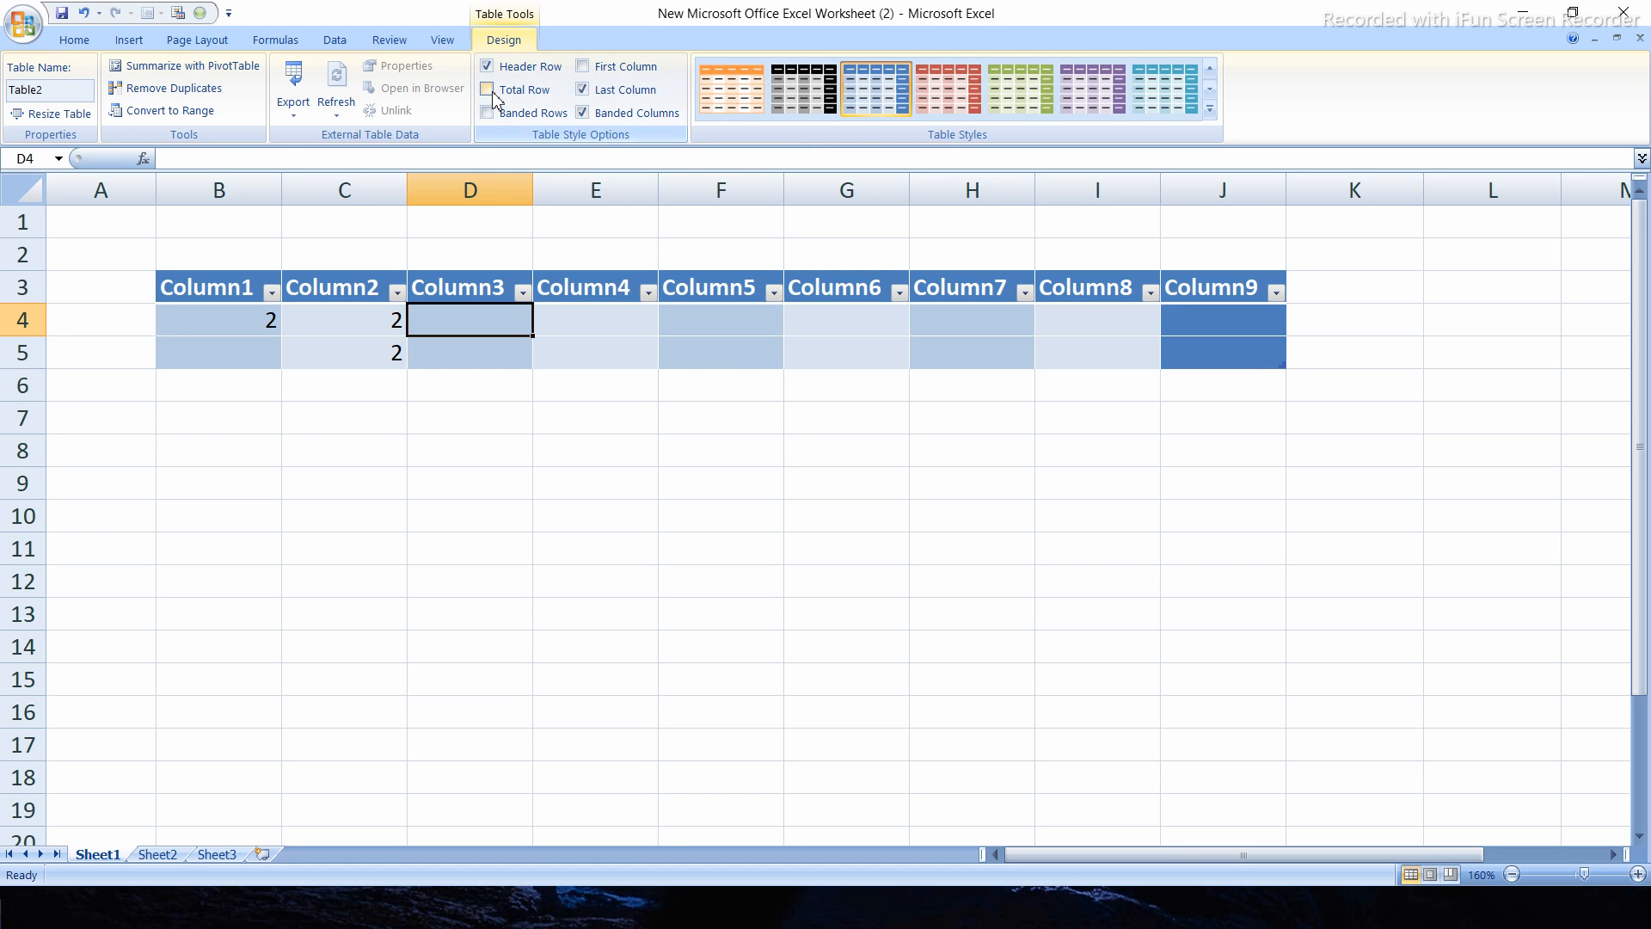
left_click(583, 112)
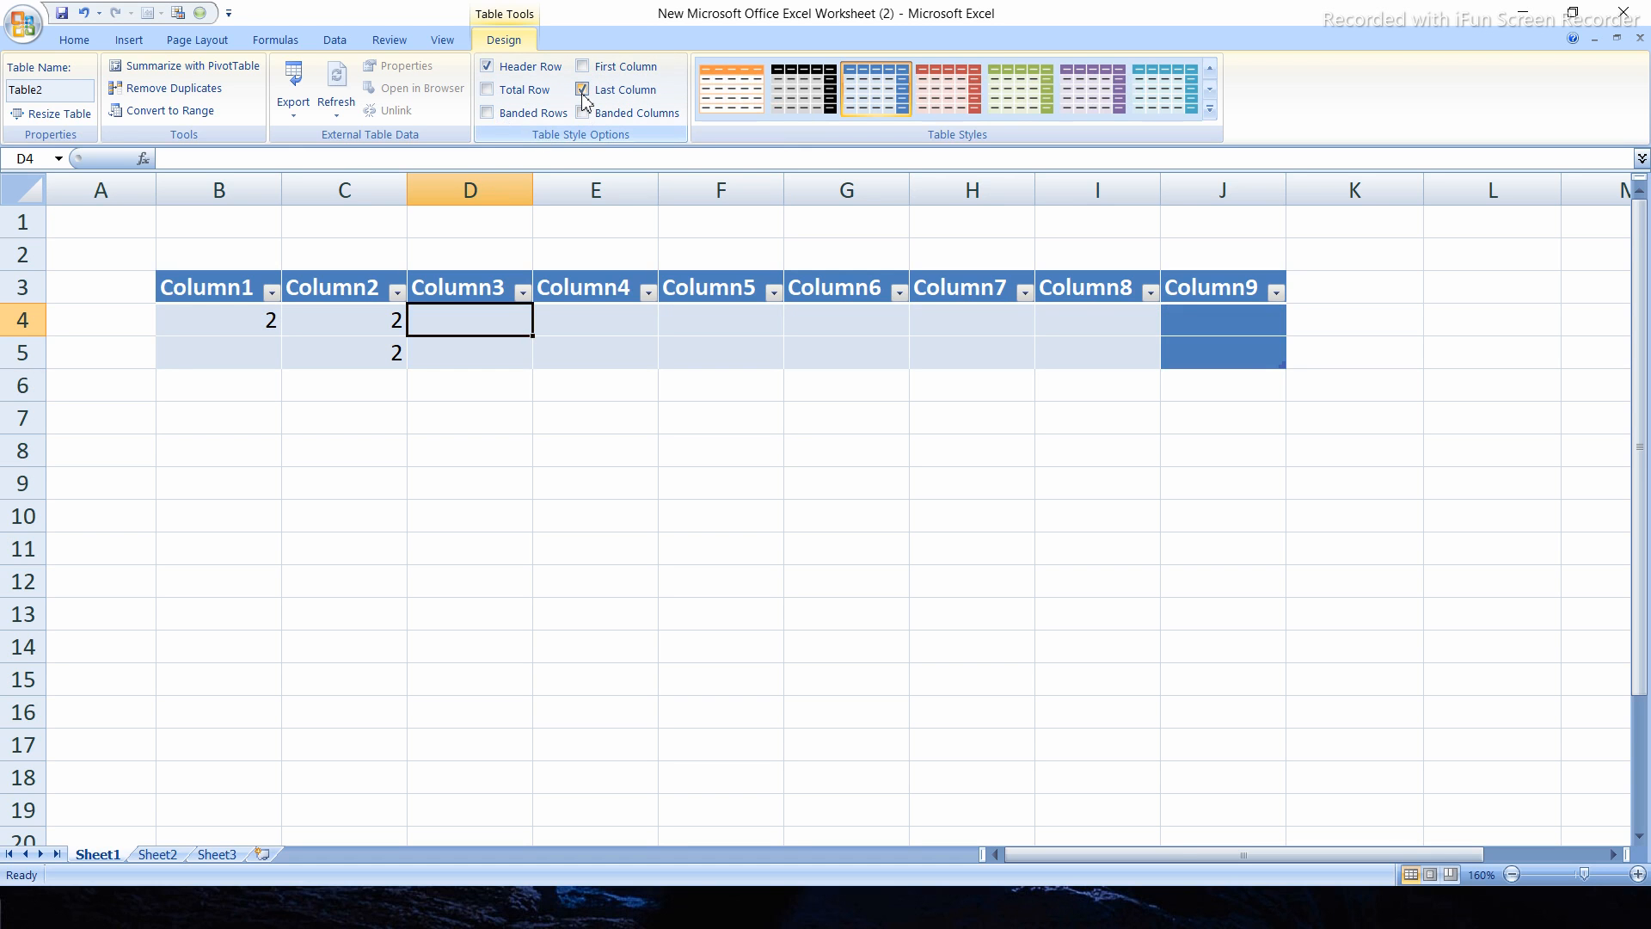
left_click(582, 90)
left_click(488, 111)
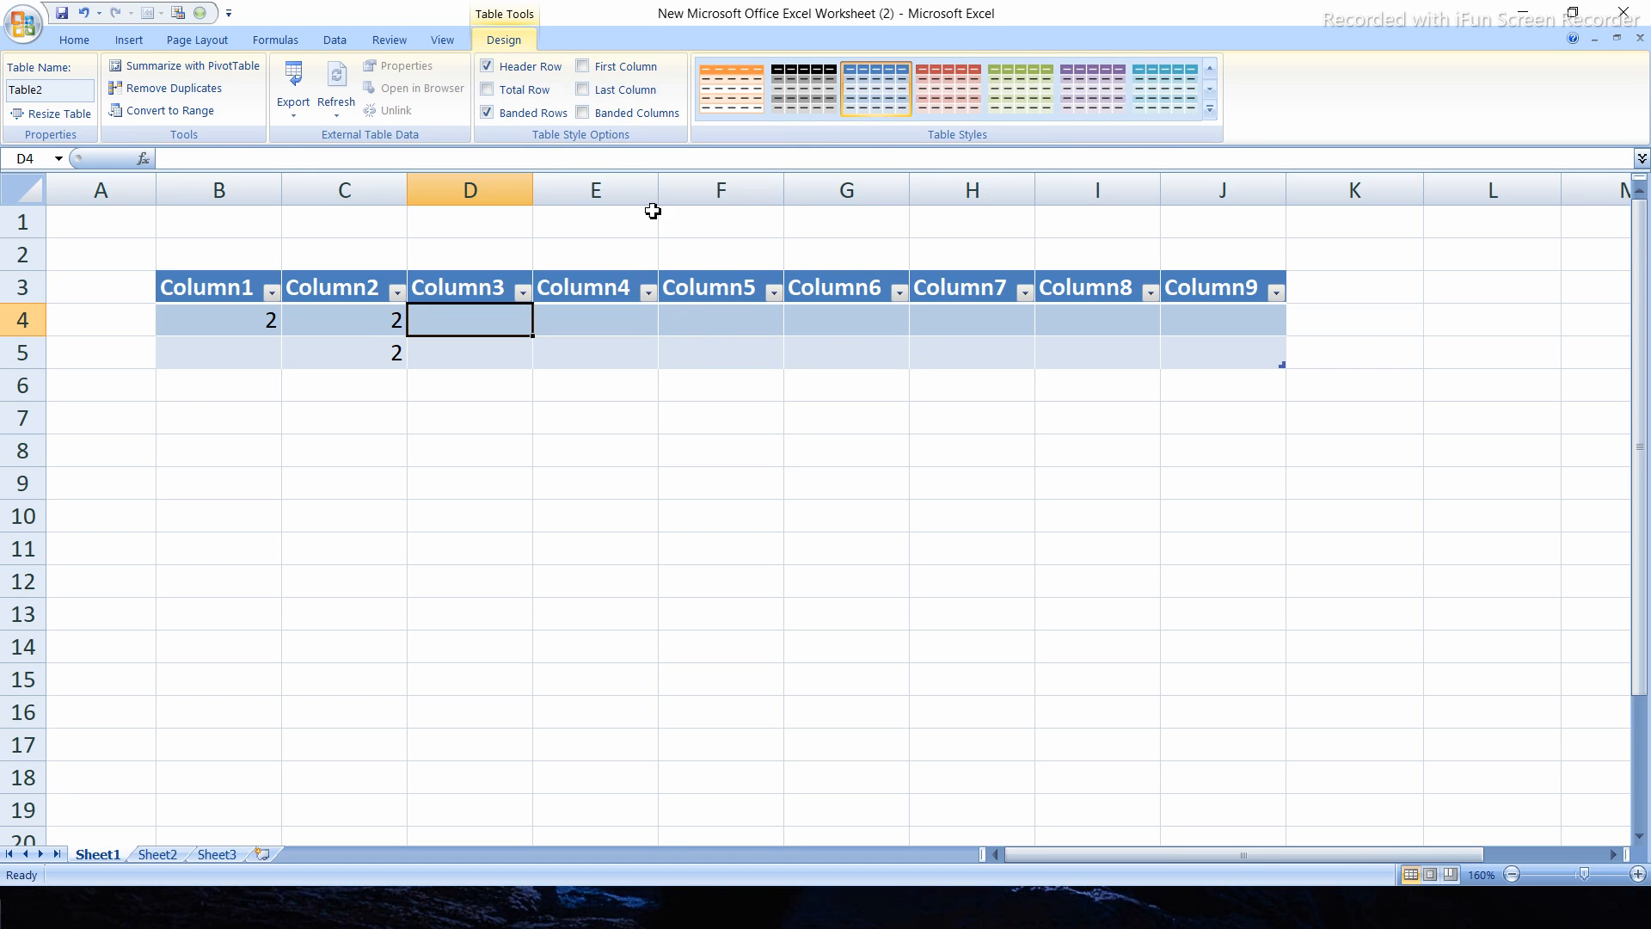
left_click(488, 112)
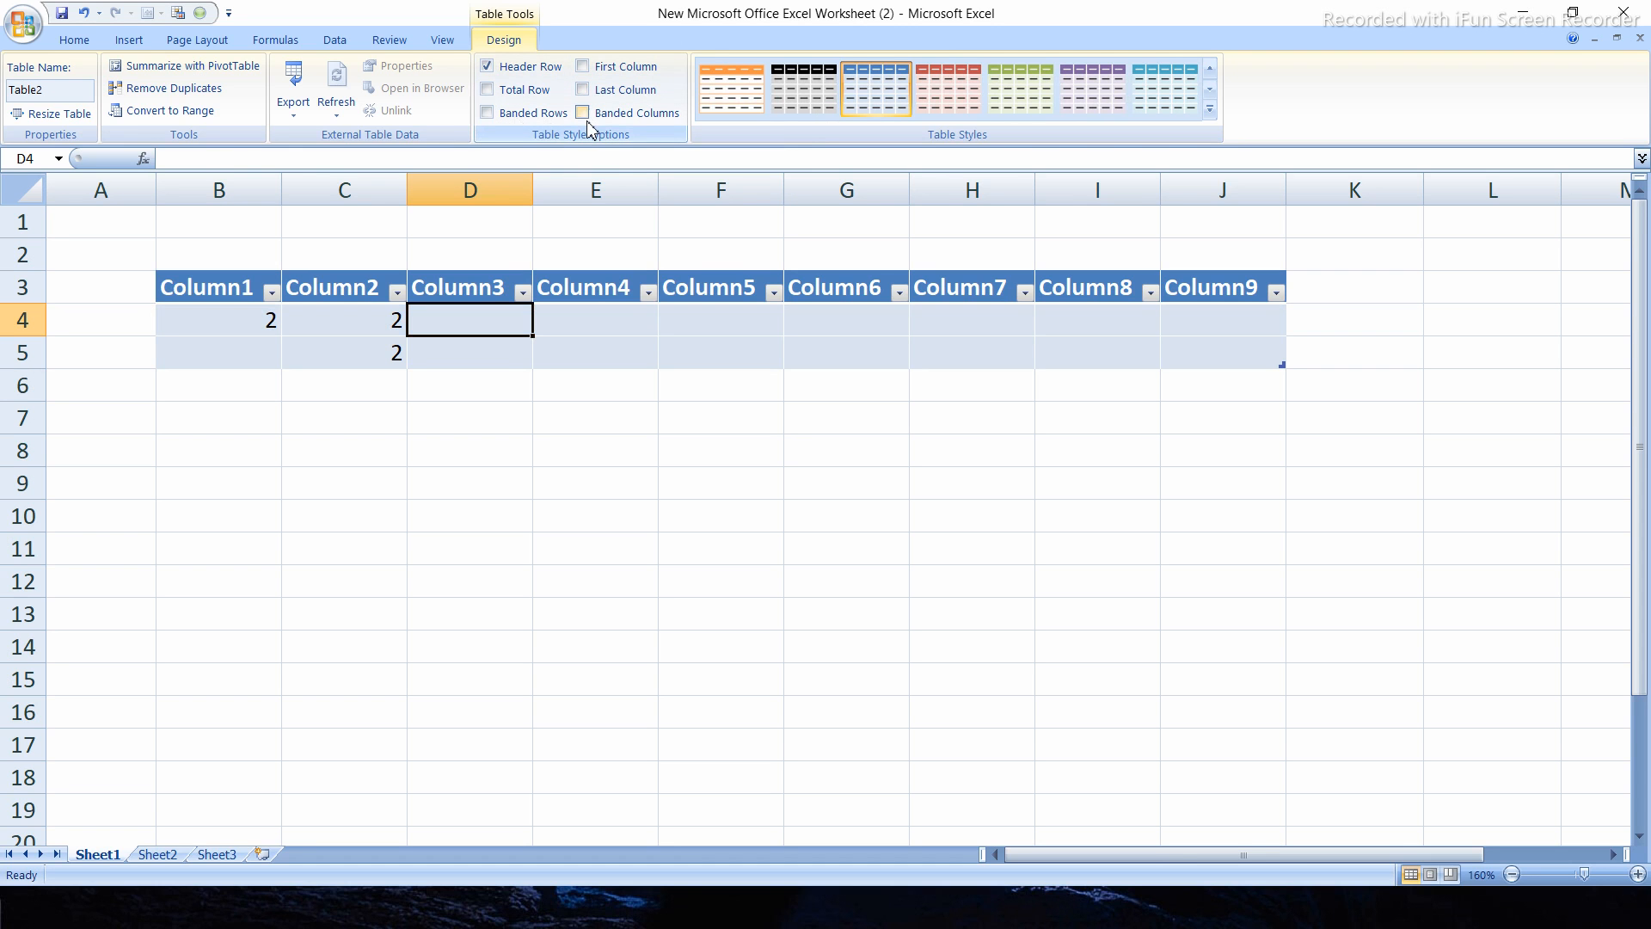
Try the table's Banded Columns option and turn it off again.
left_click(586, 117)
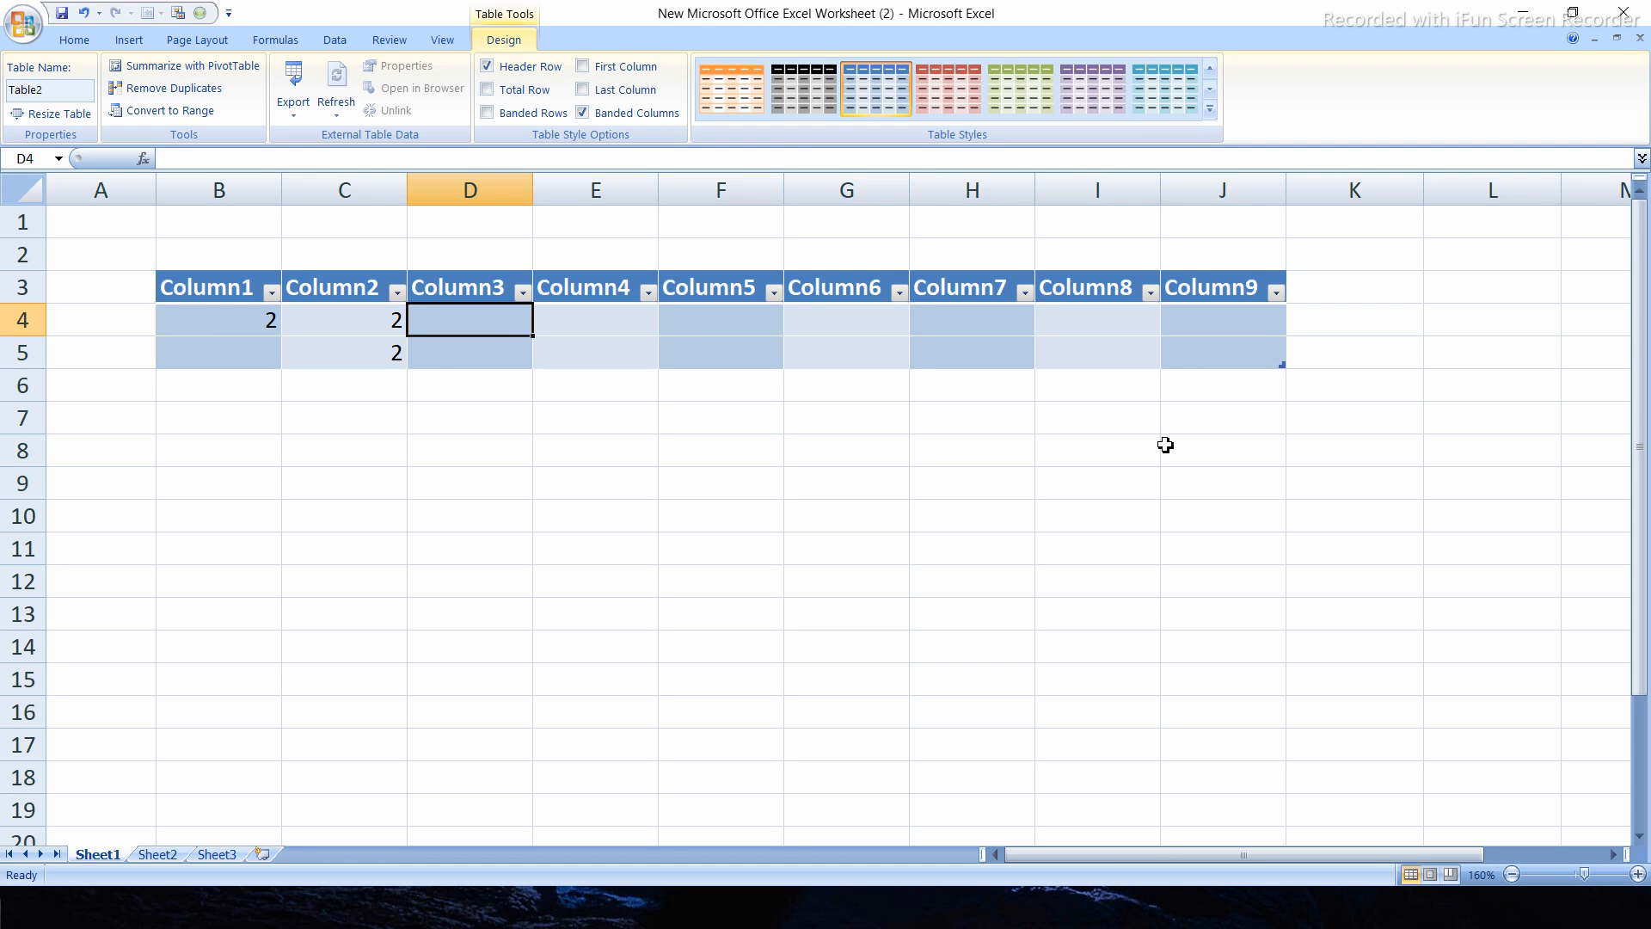
left_click(582, 113)
left_click(626, 492)
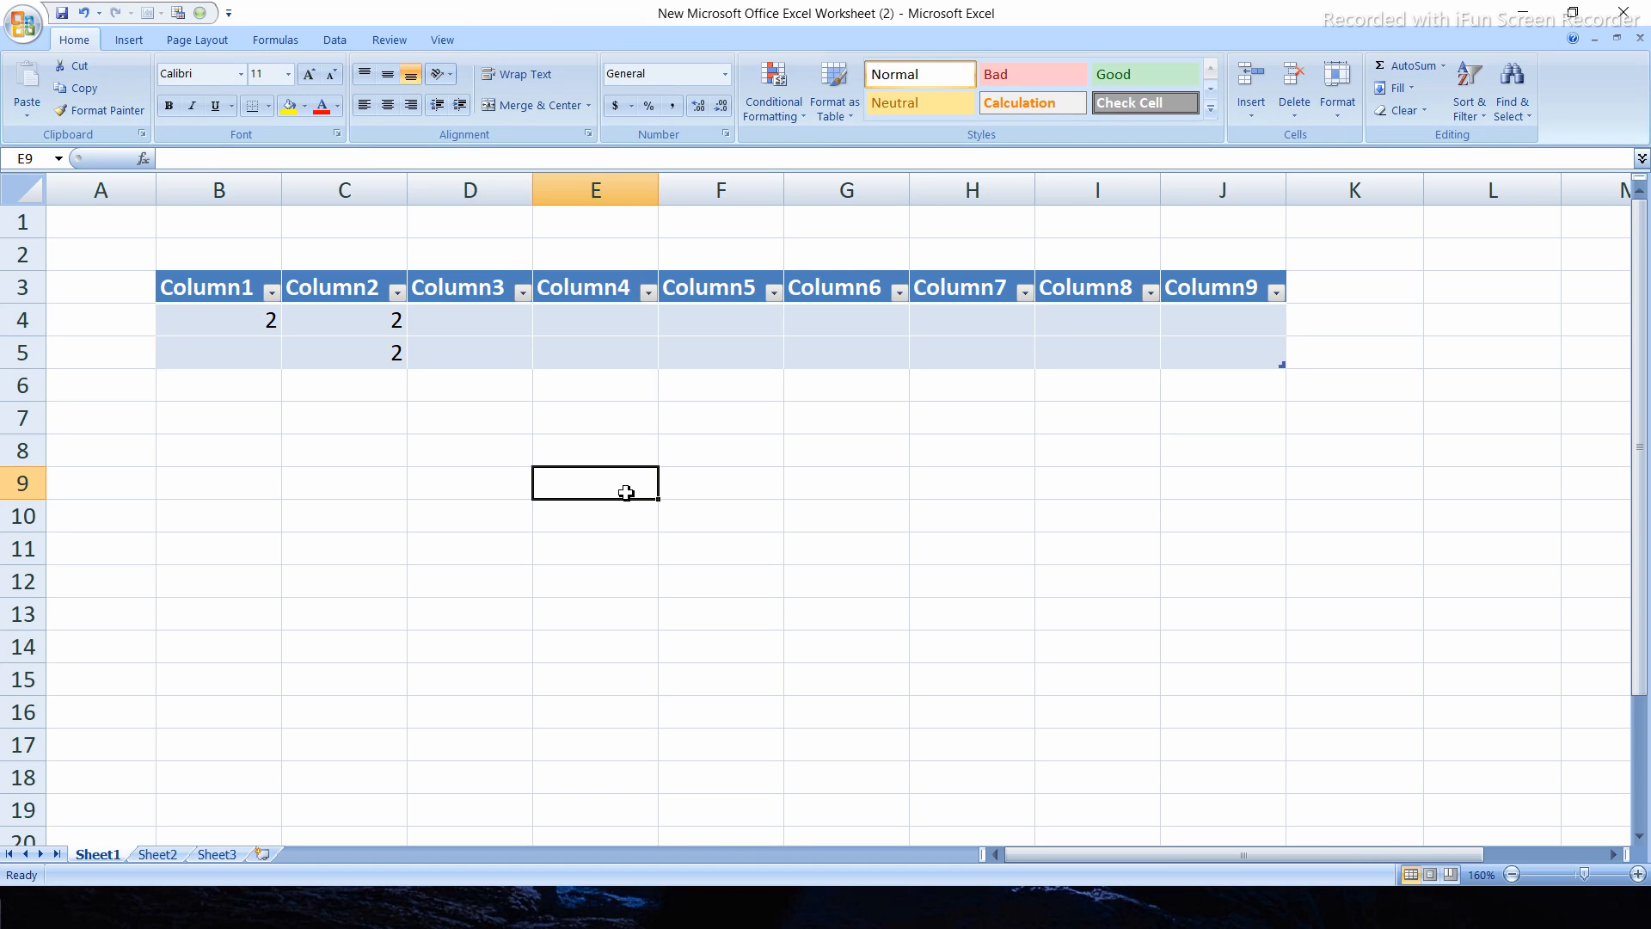
left_click(595, 365)
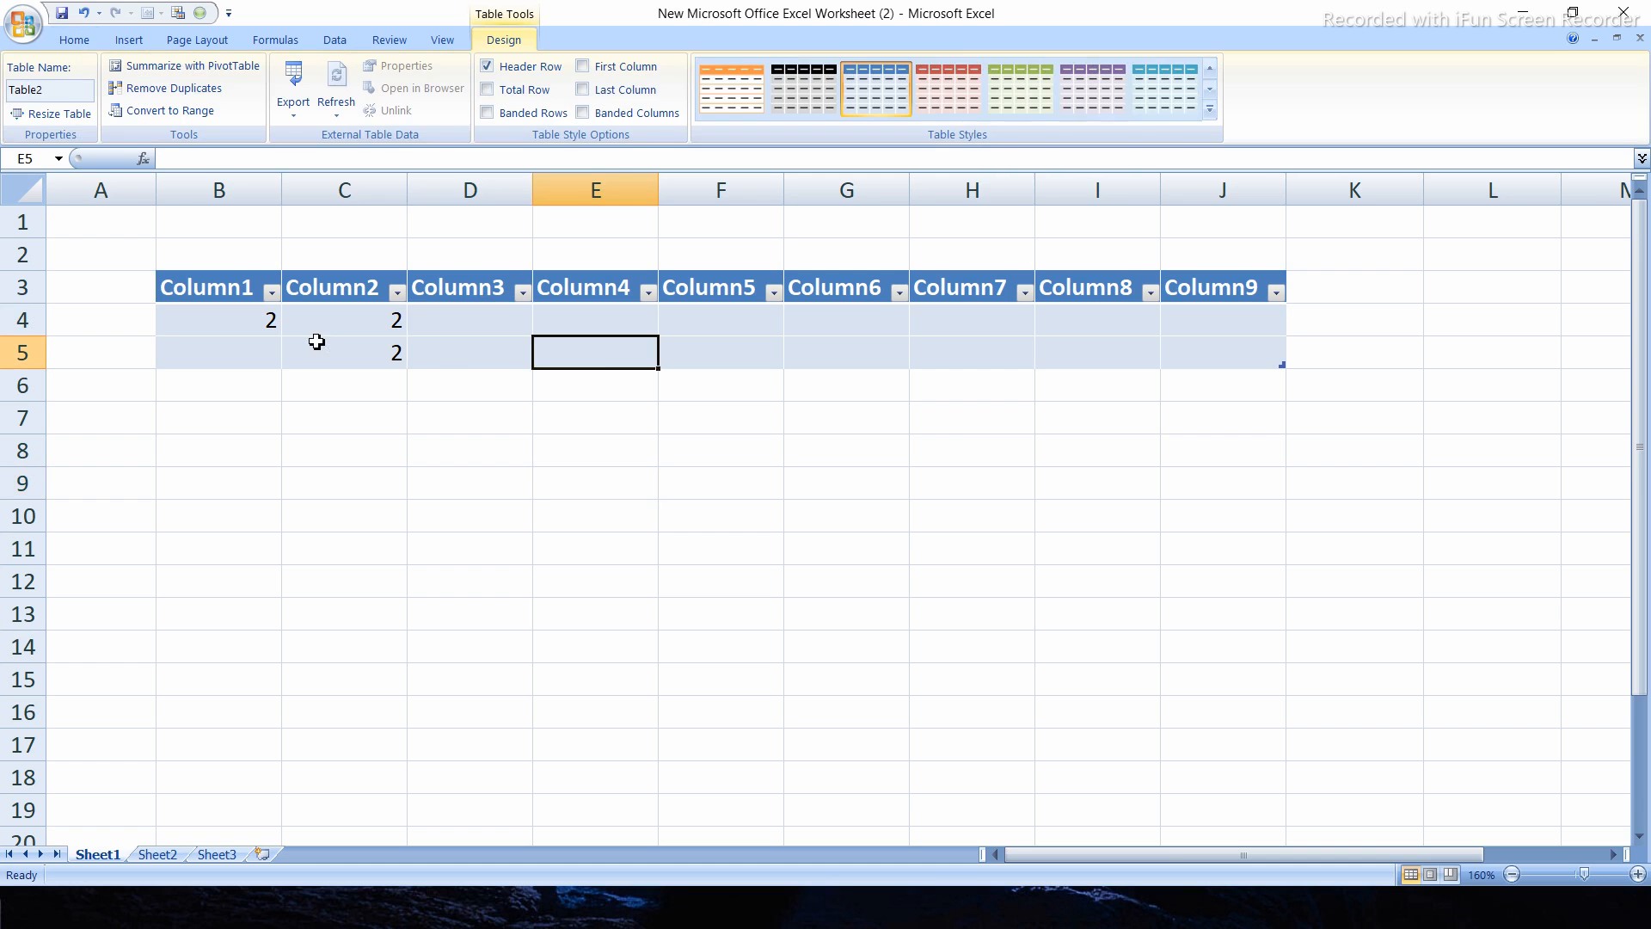
left_click(316, 342)
left_click_drag(316, 342, 1104, 363)
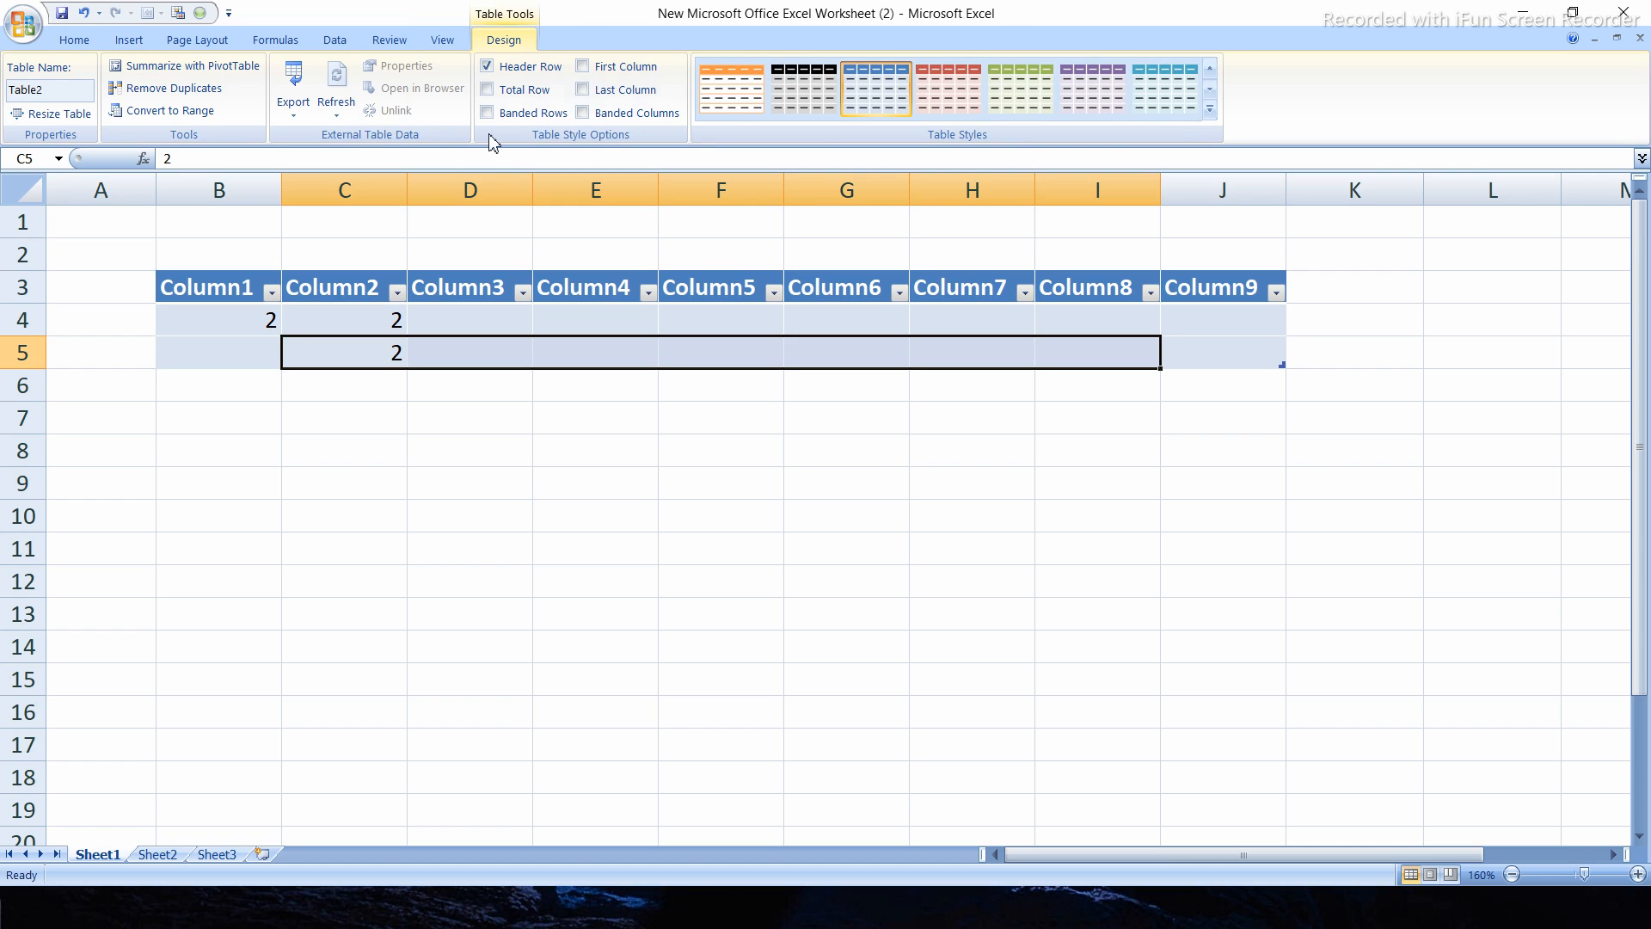
left_click(626, 553)
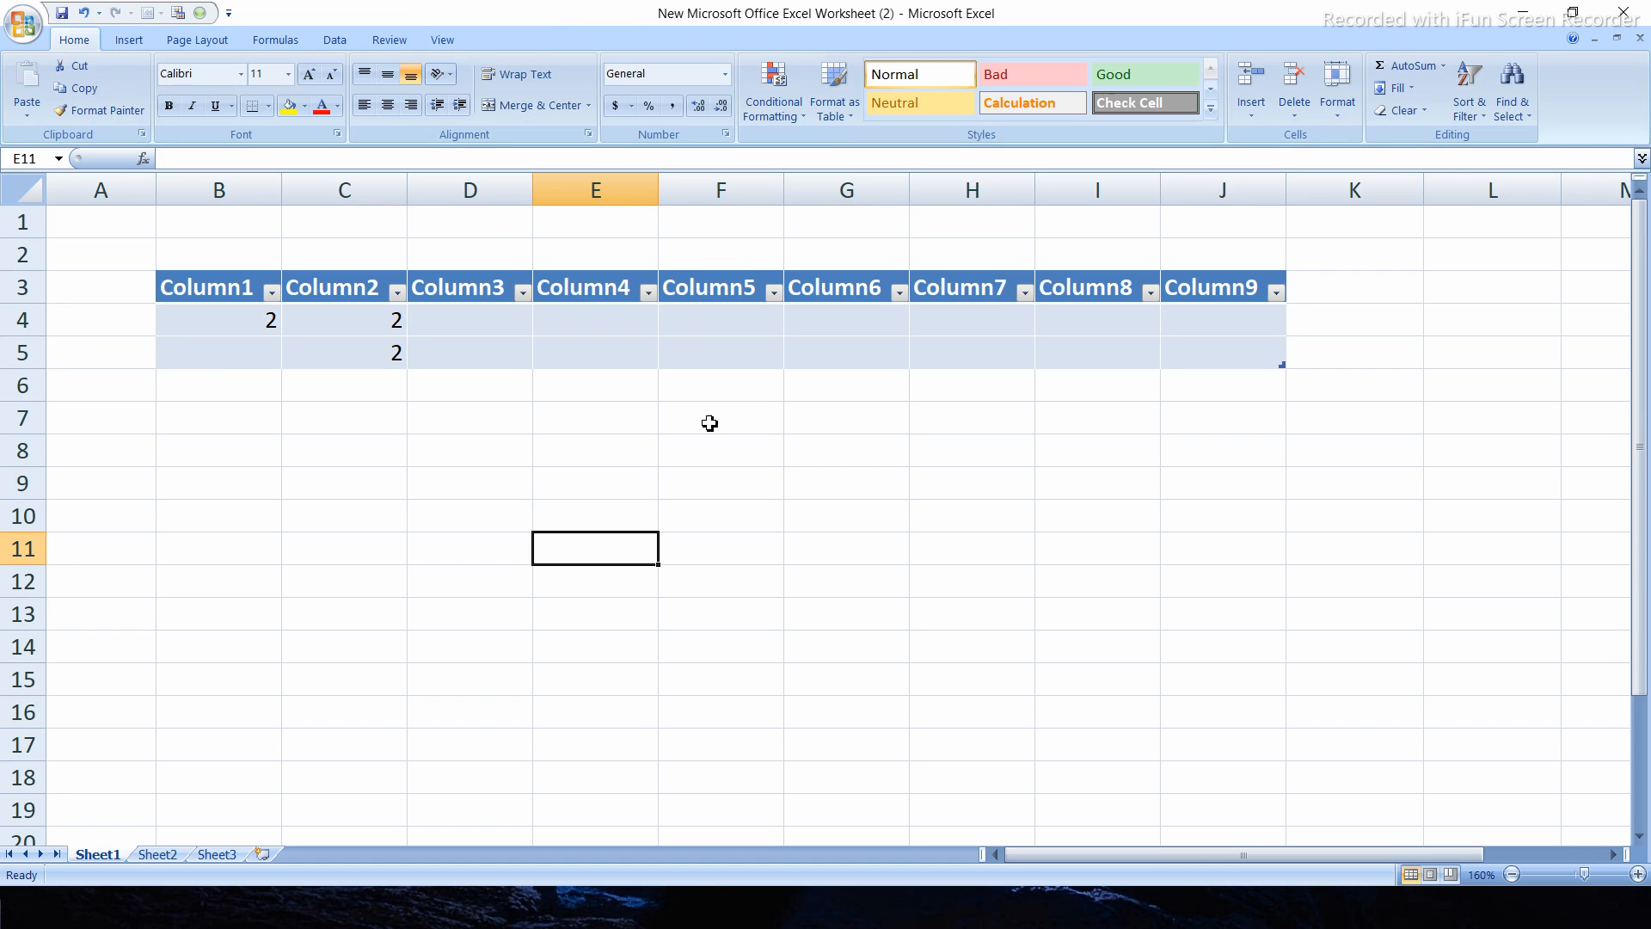
Apply the light table style with a solid blue header and an unfilled body to the table.
left_click(670, 334)
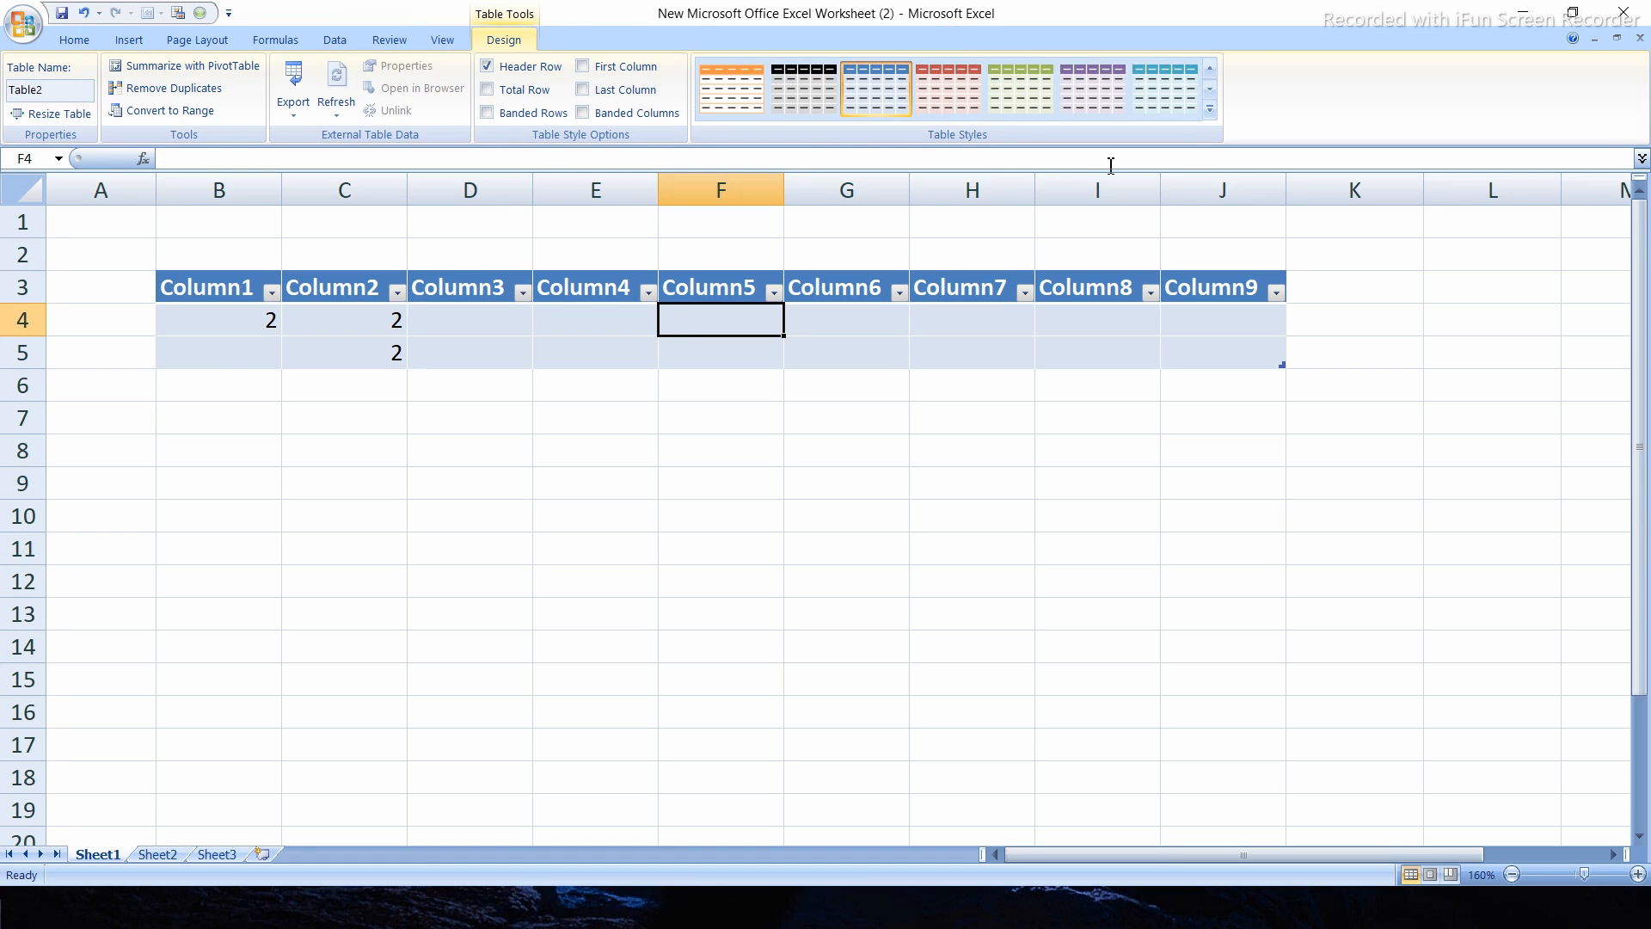
left_click(1211, 113)
scroll(987, 535, "down", 1)
scroll(987, 534, "up", 1)
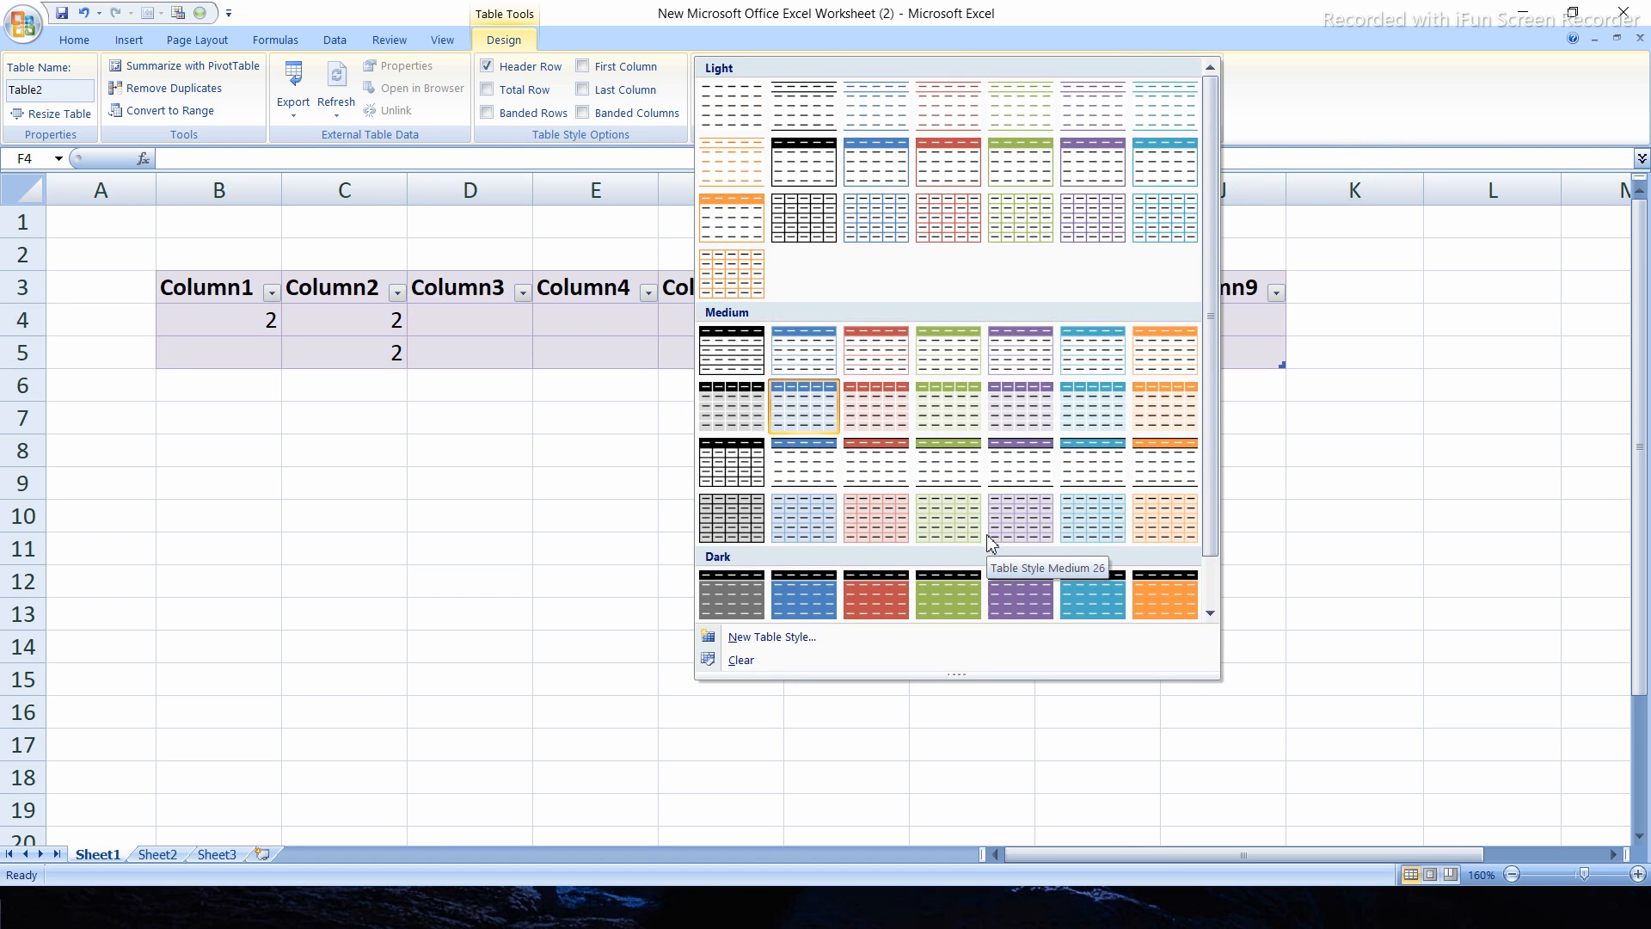
left_click(880, 158)
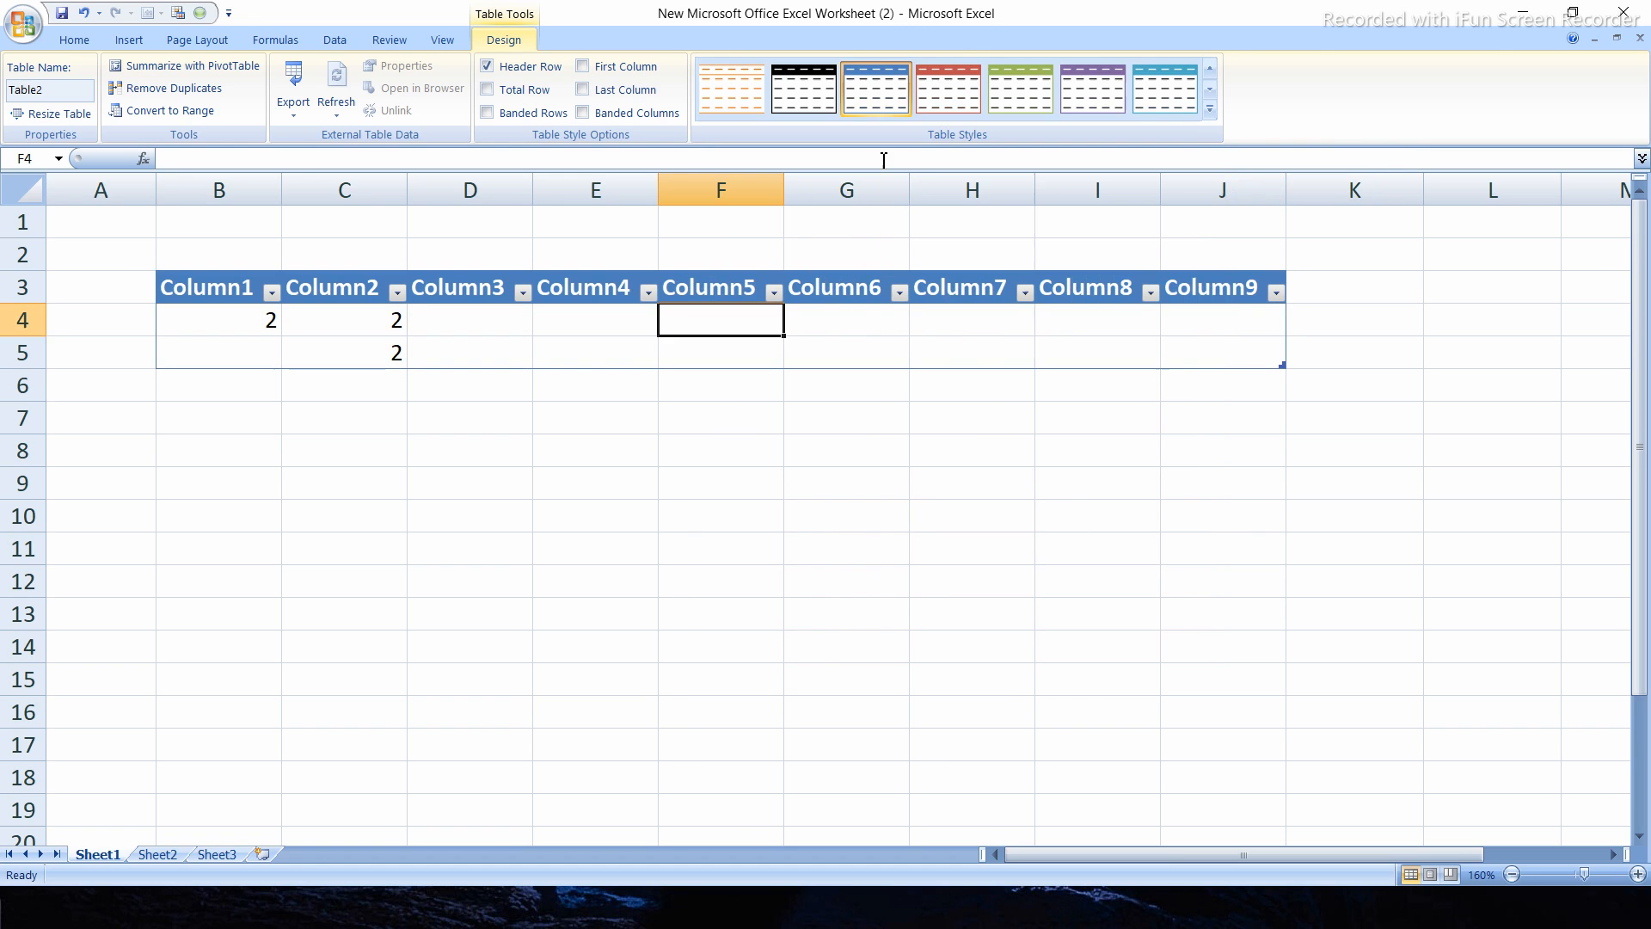
Select the header row B3:J3 and switch the table to the light style with a red header.
left_click(855, 586)
left_click(183, 290)
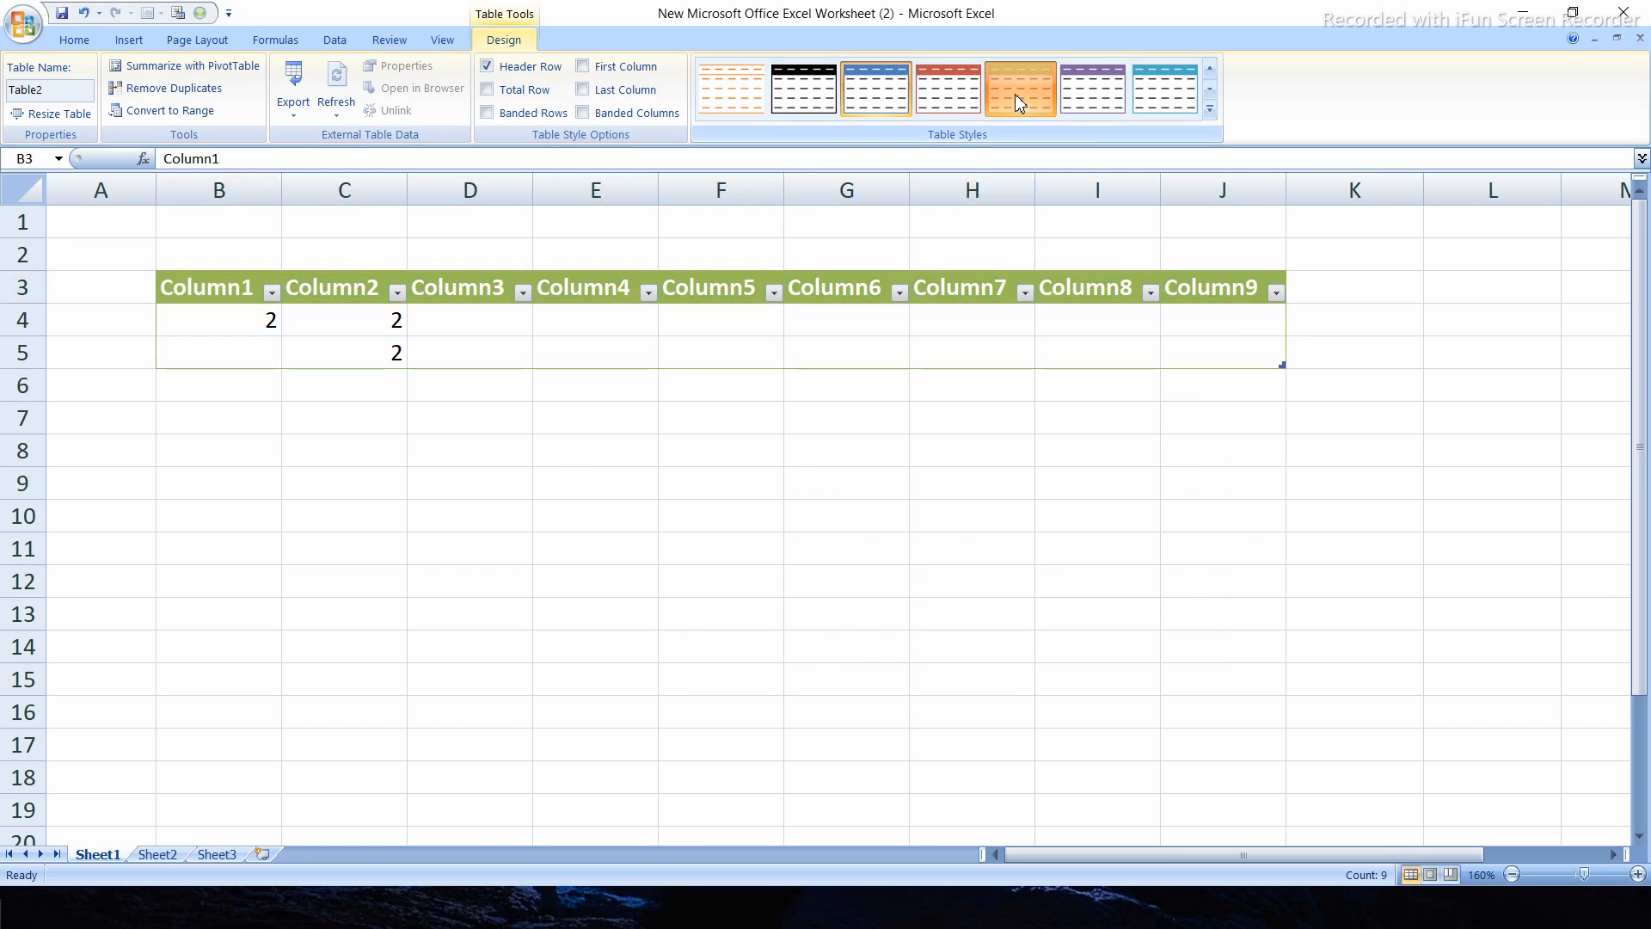
left_click(972, 99)
left_click(972, 101)
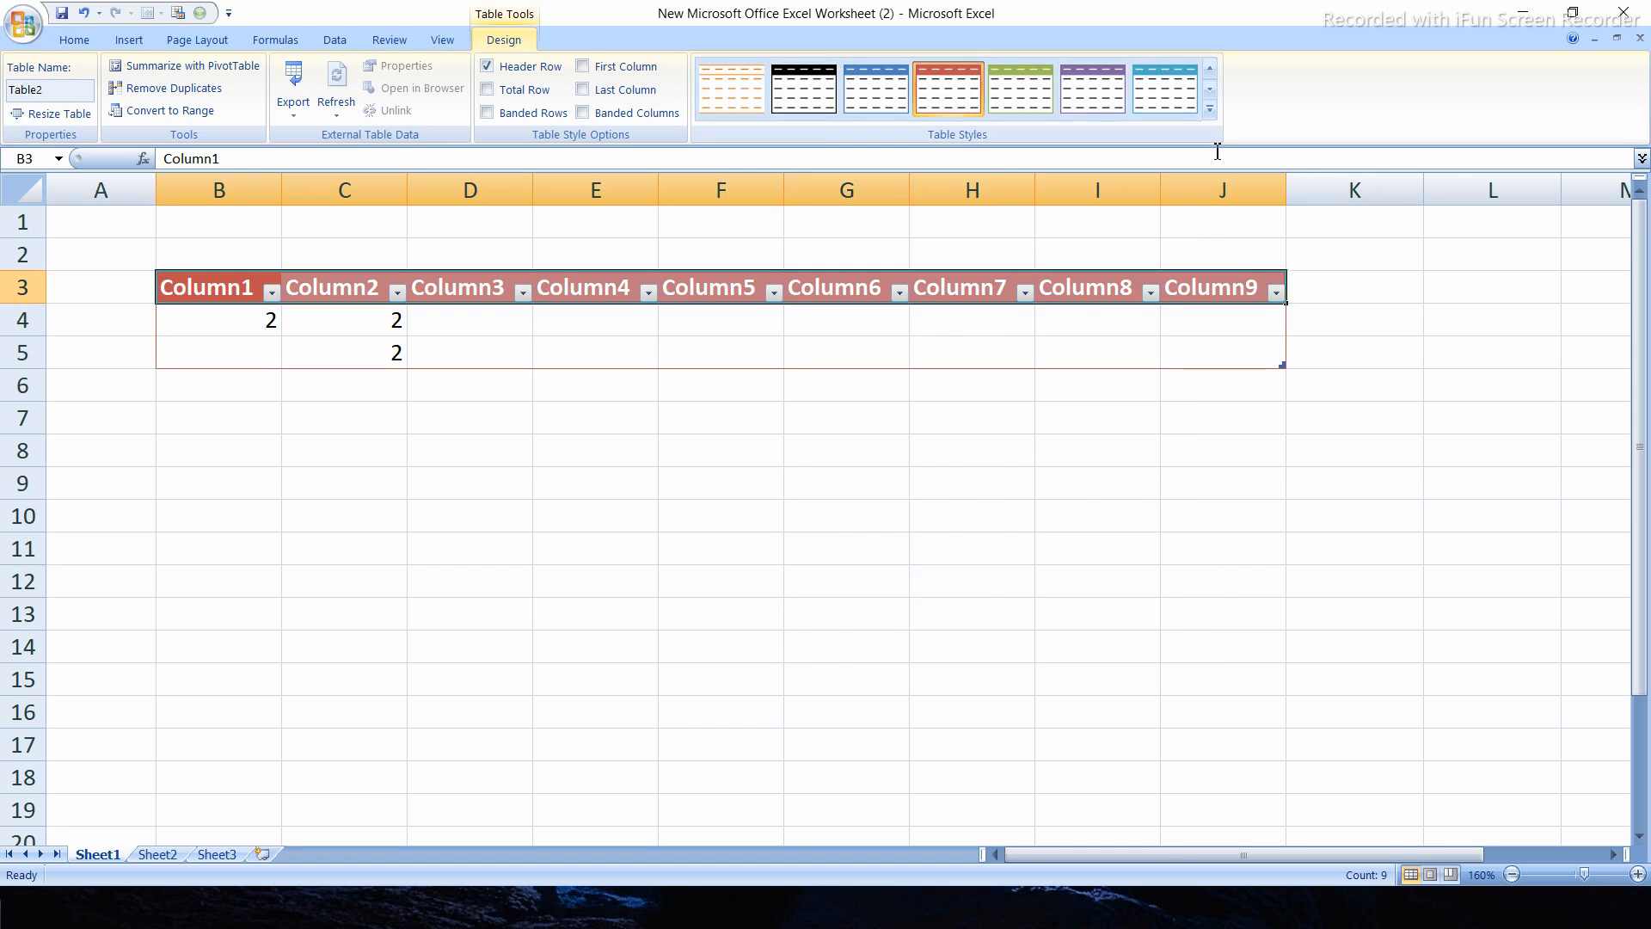
Try Table Style Medium 26 on the table, followed by the dark purple style with a black header.
left_click(1210, 109)
left_click(1036, 513)
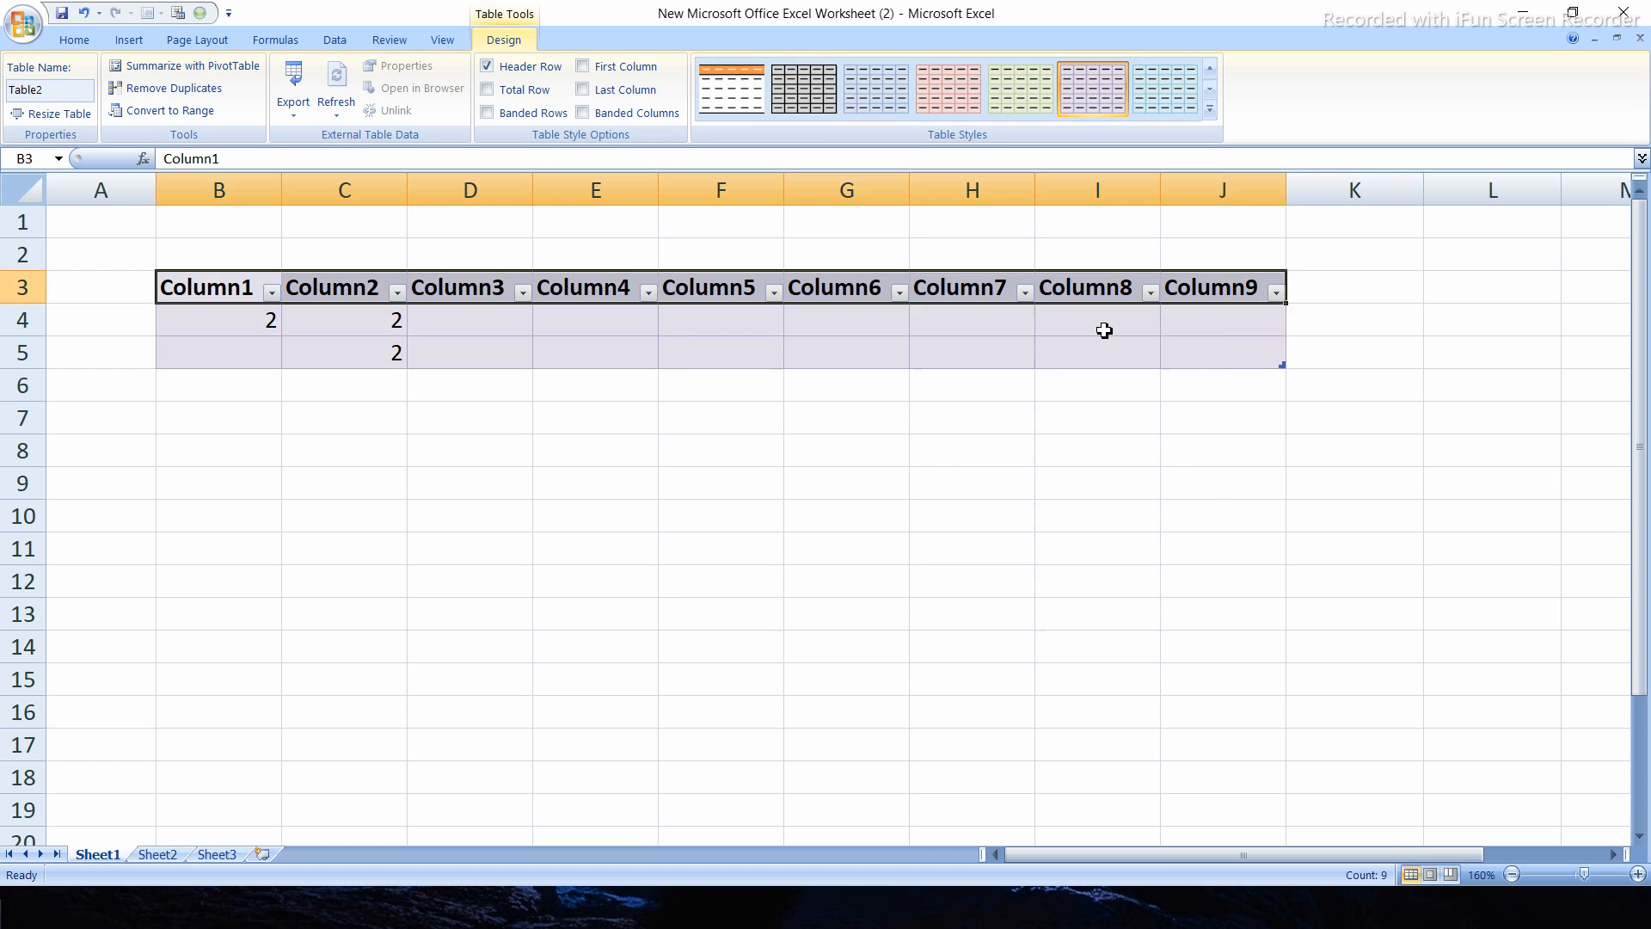
left_click(1209, 110)
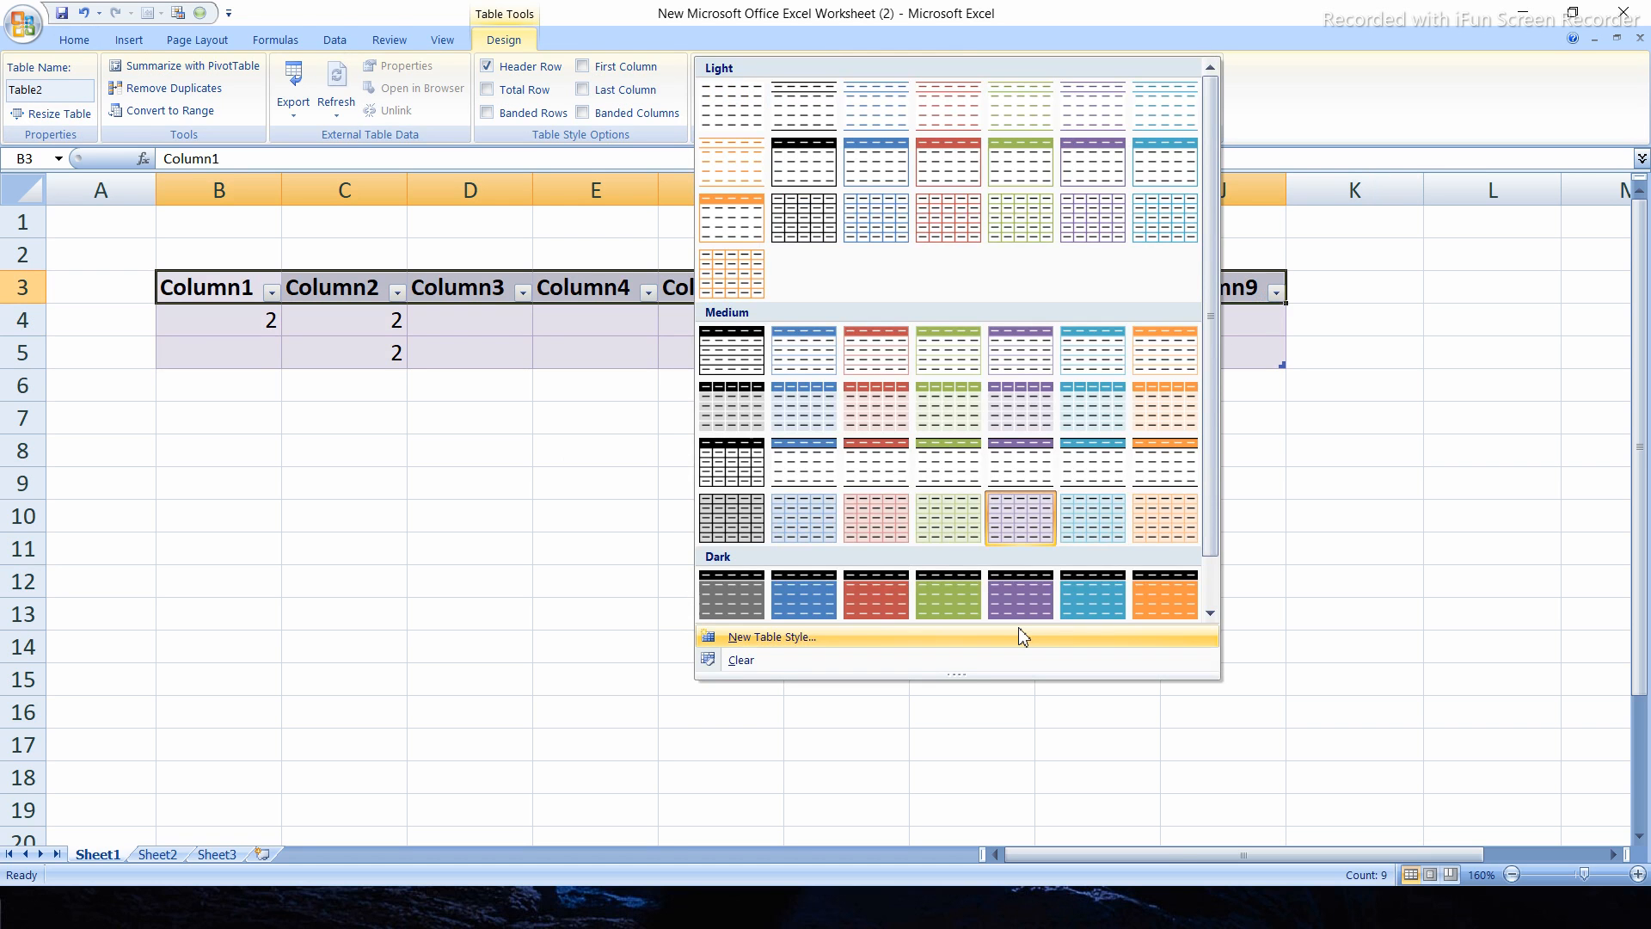
left_click(1021, 612)
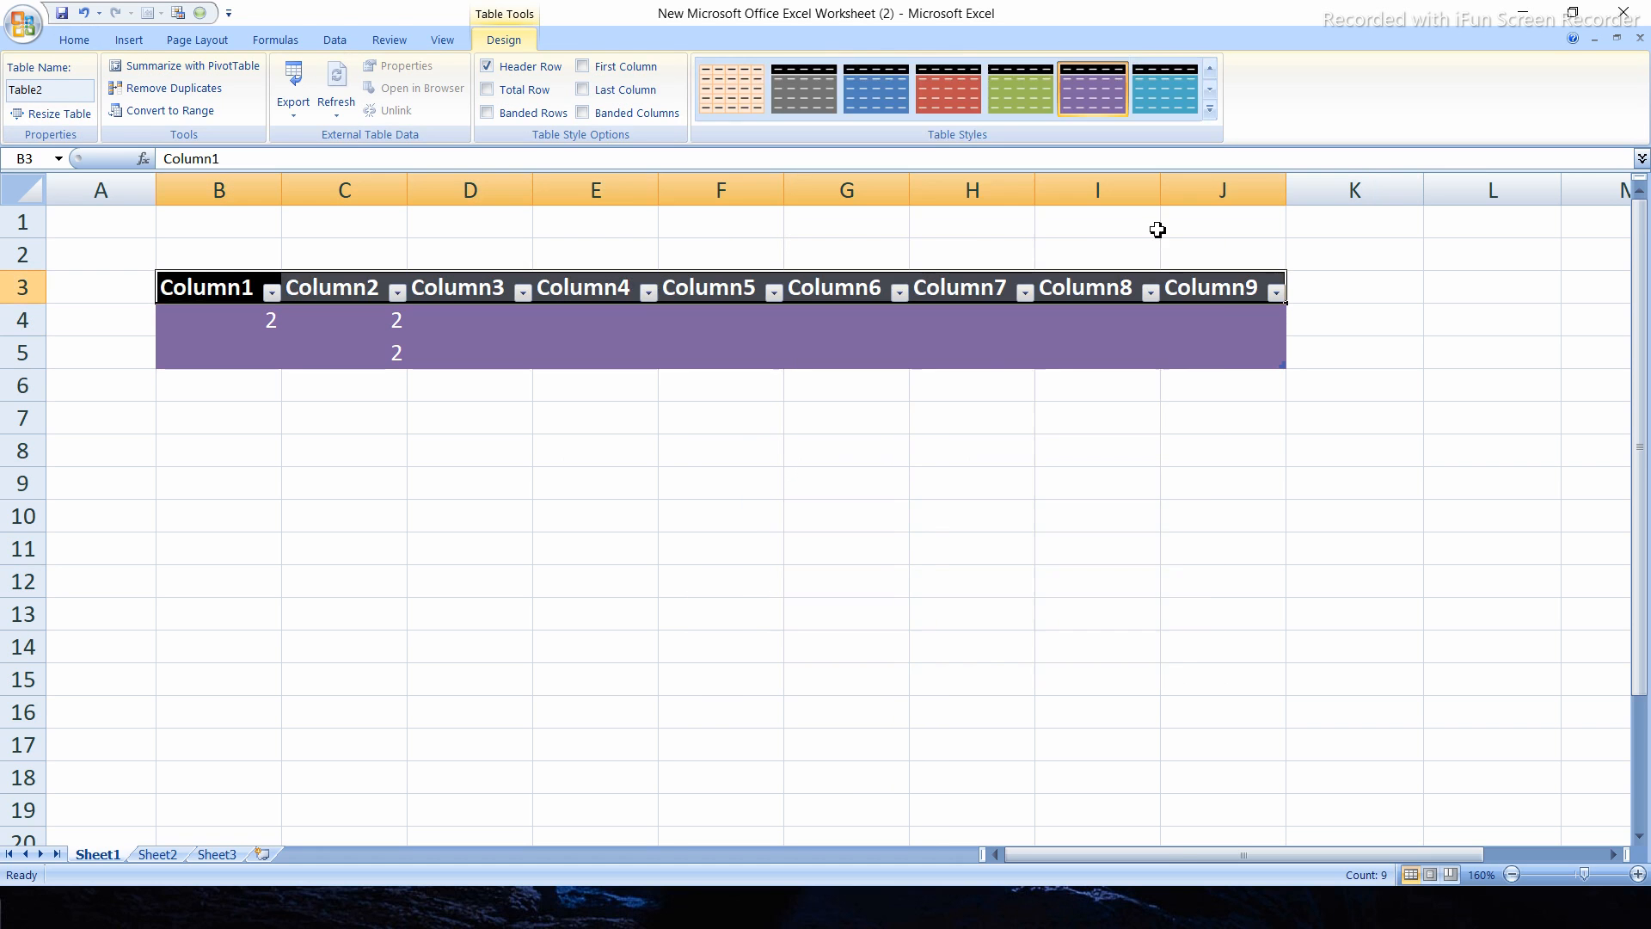
Apply the medium table style with a black header, unfilled body and thin black row lines.
left_click(1212, 112)
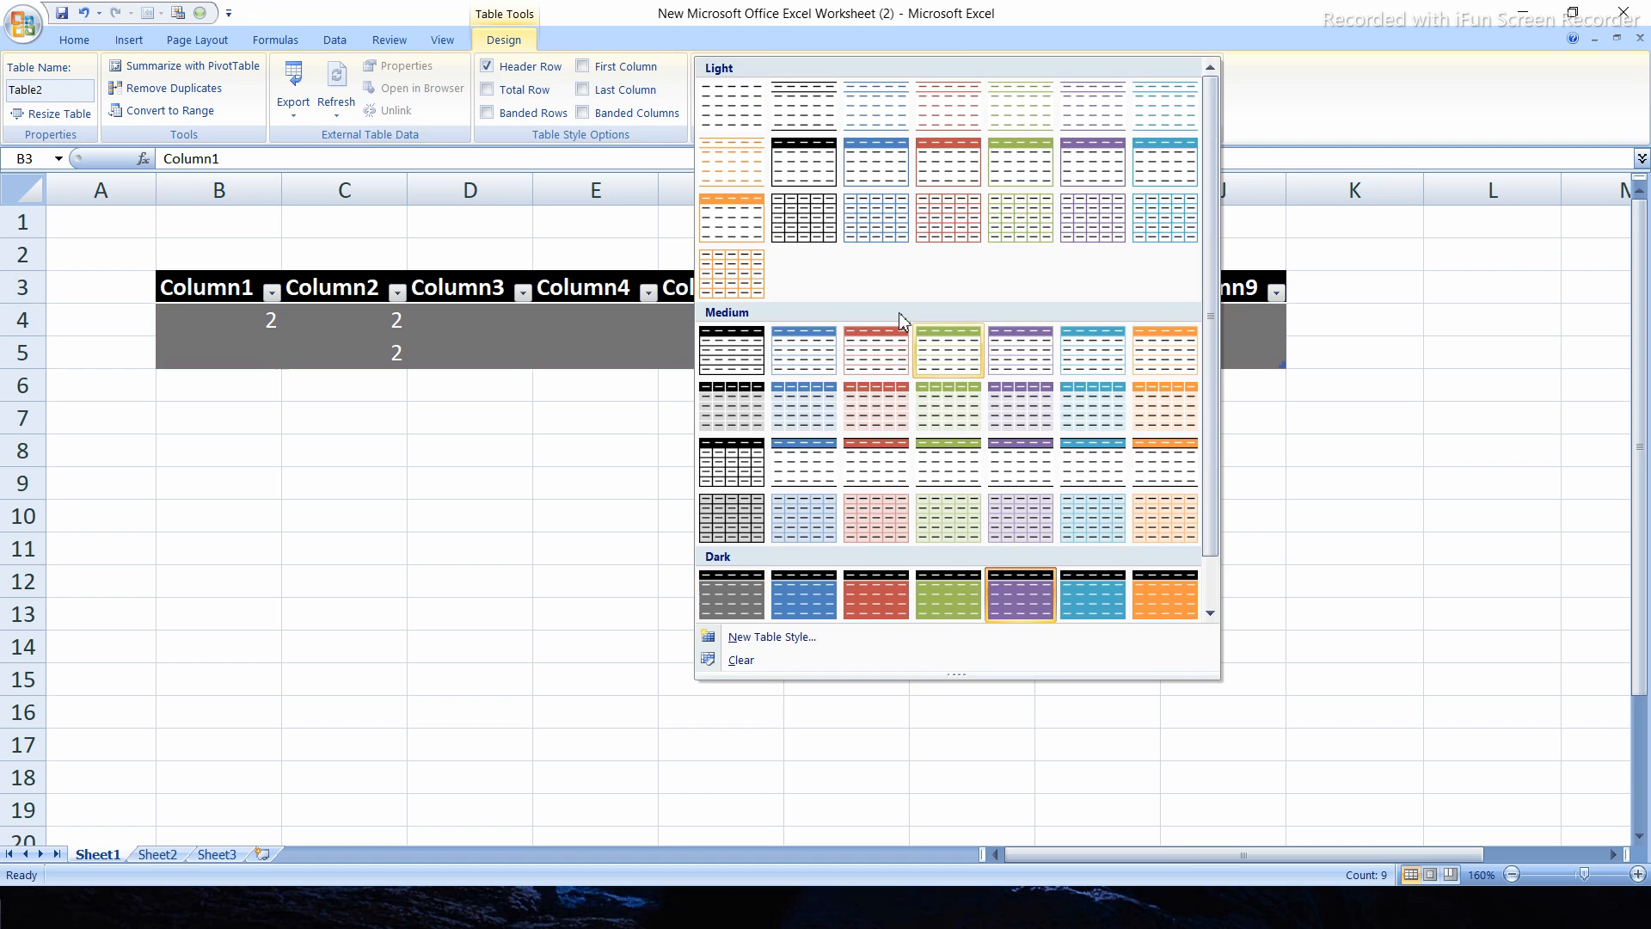
left_click(729, 366)
left_click(564, 521)
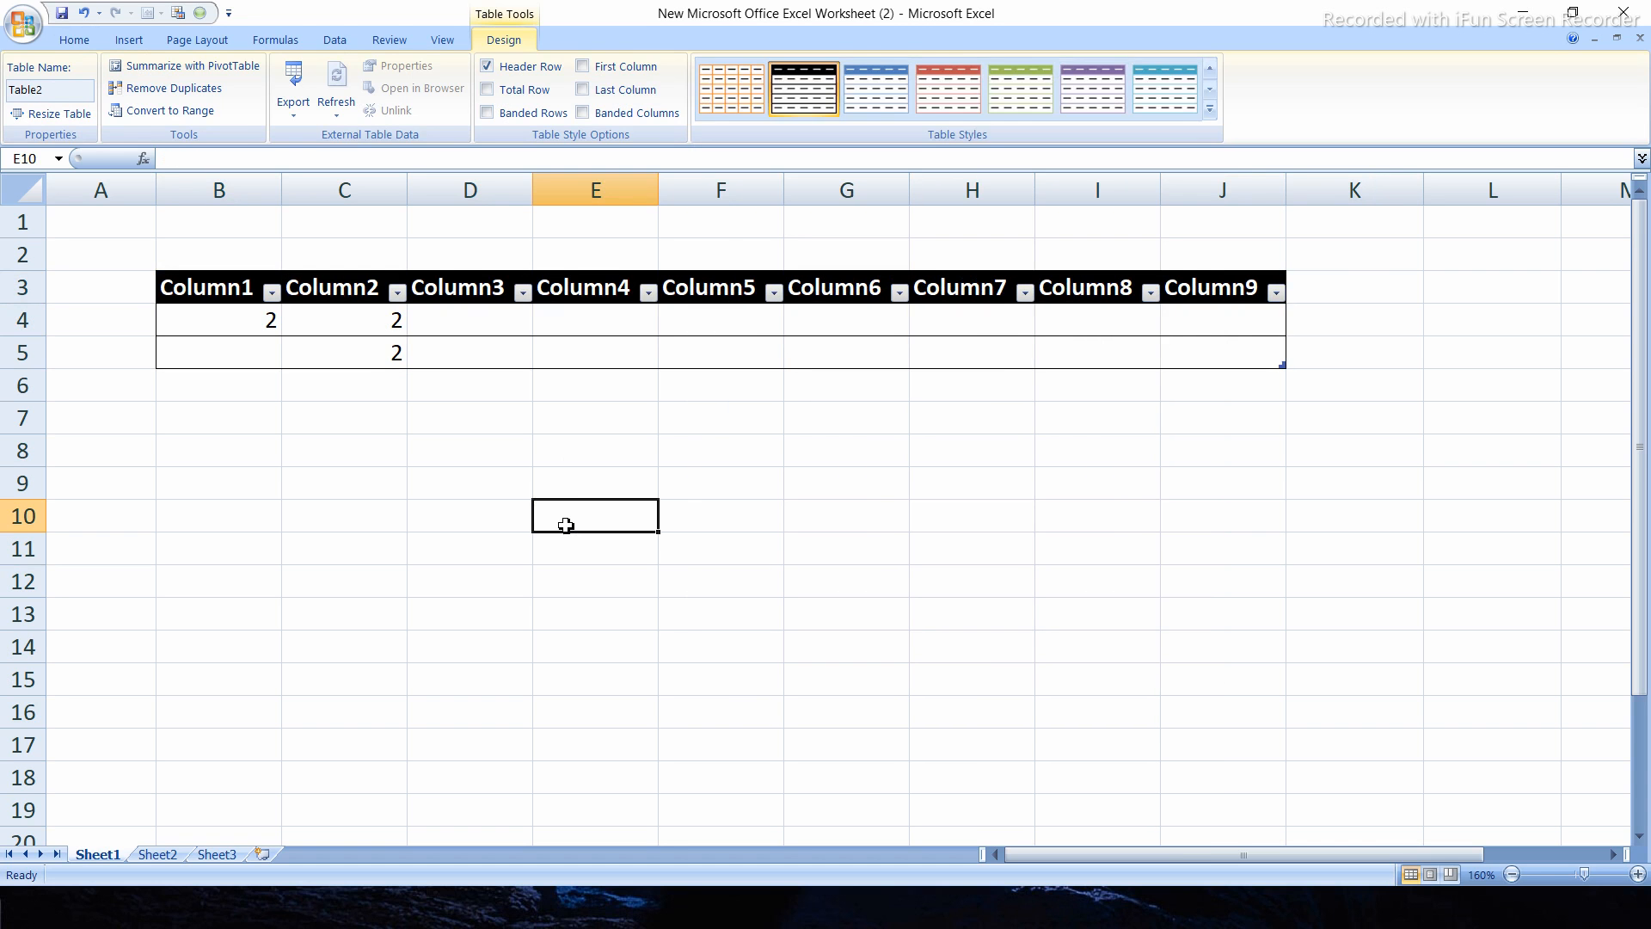
Start a new custom table style from the table and select its Whole Table element.
left_click(670, 360)
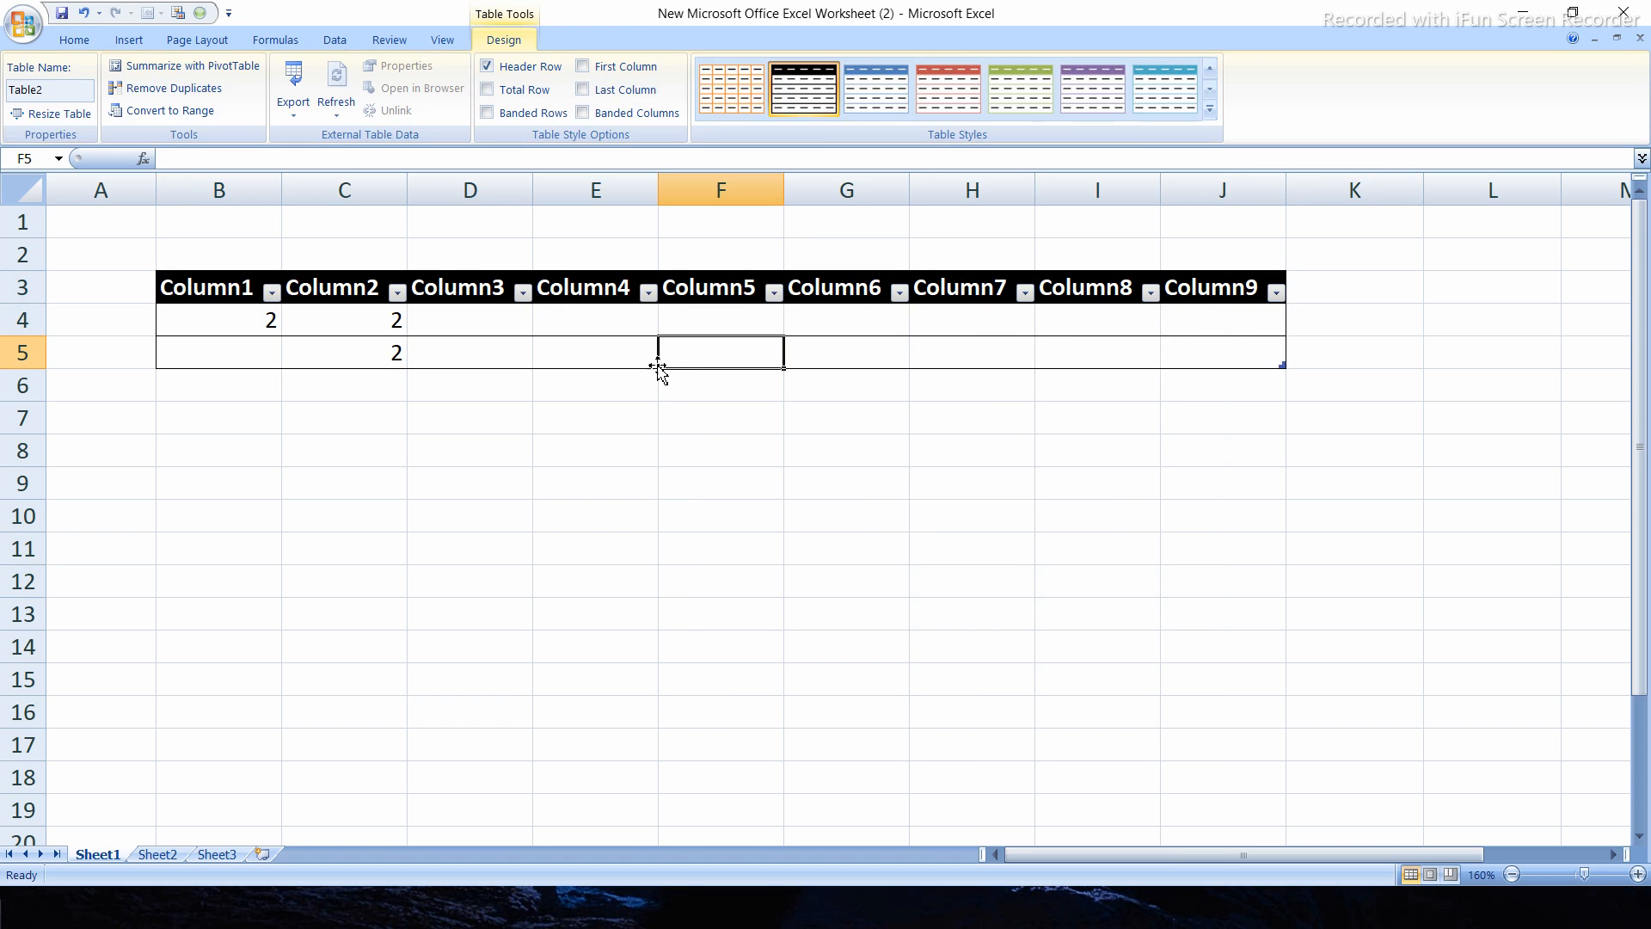
left_click(1210, 109)
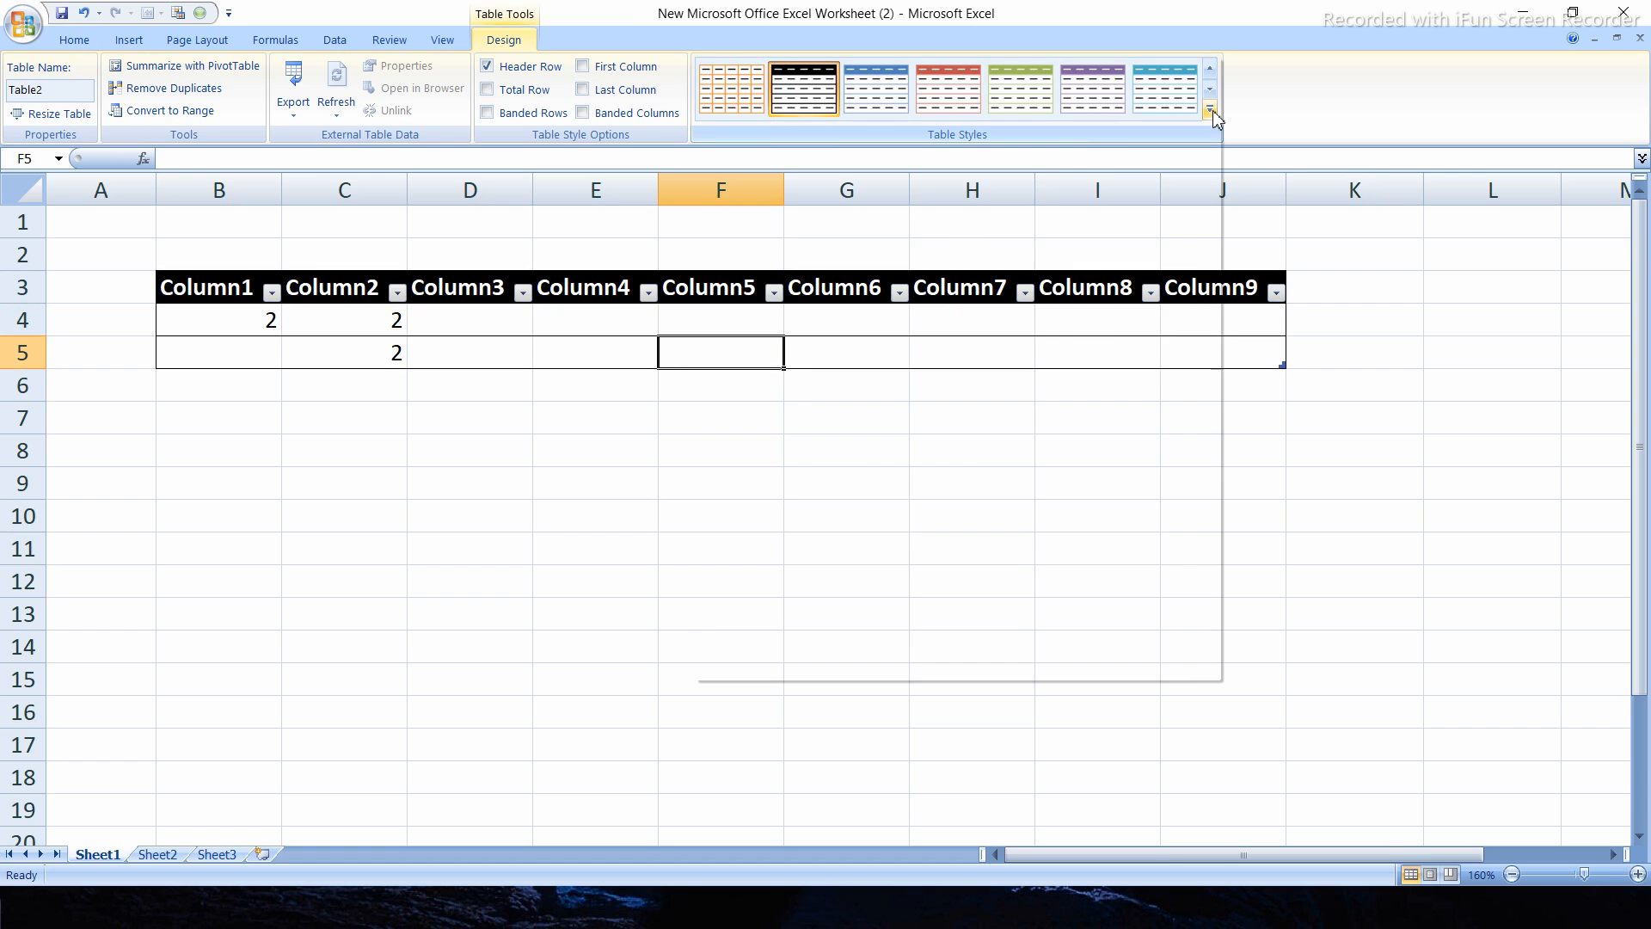
left_click(794, 648)
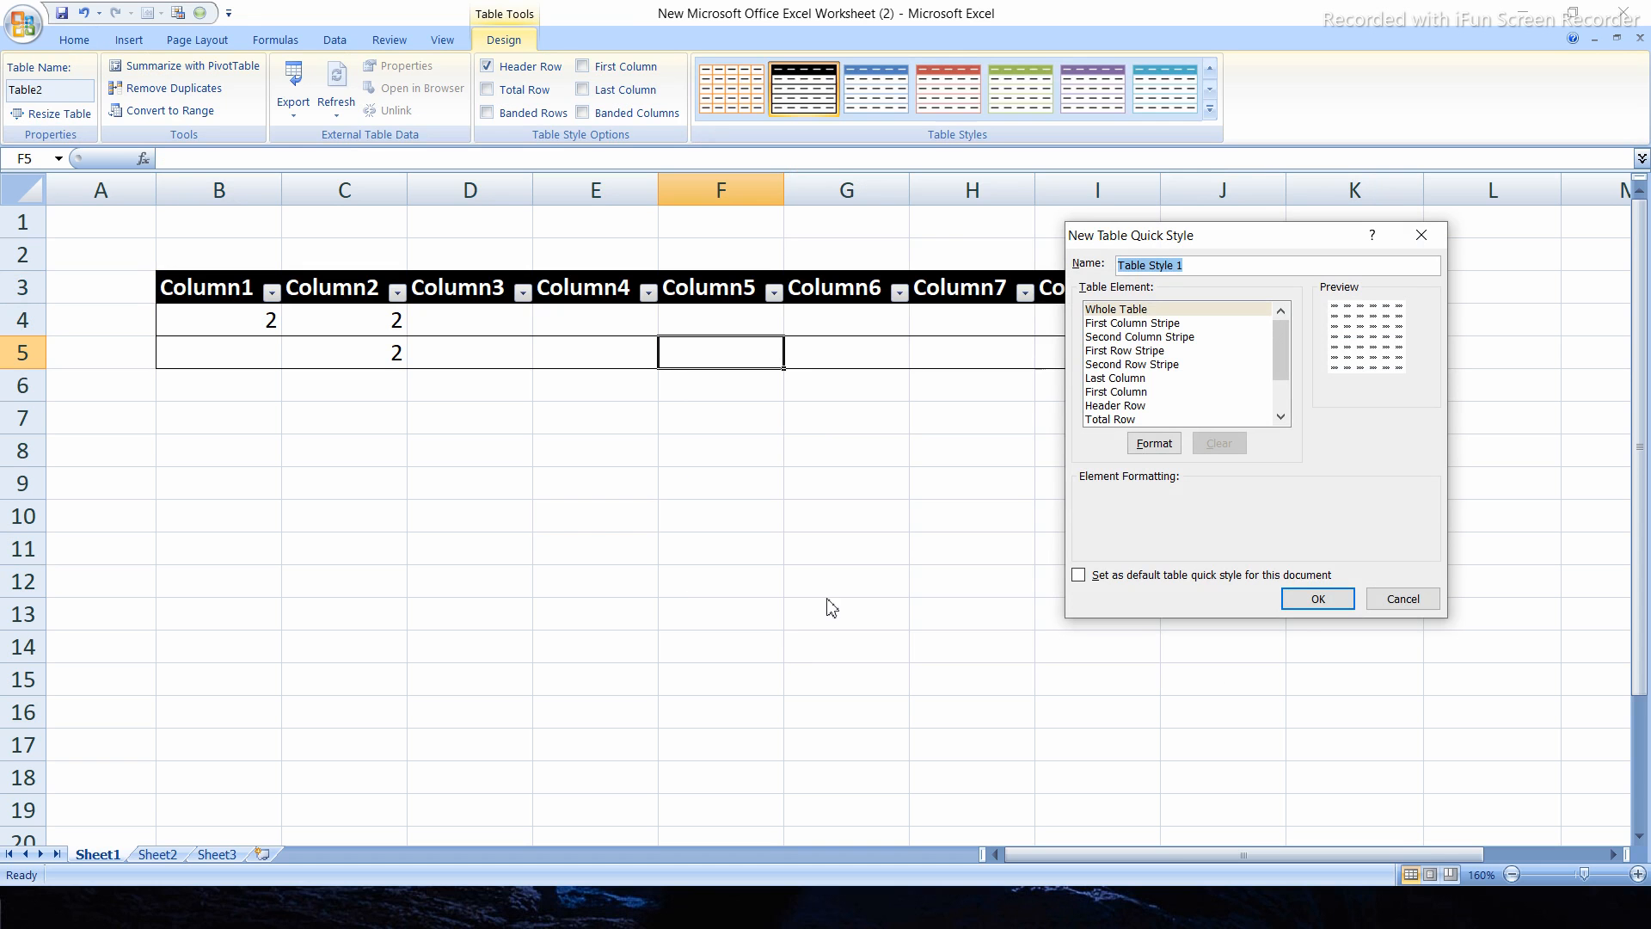
left_click(1163, 325)
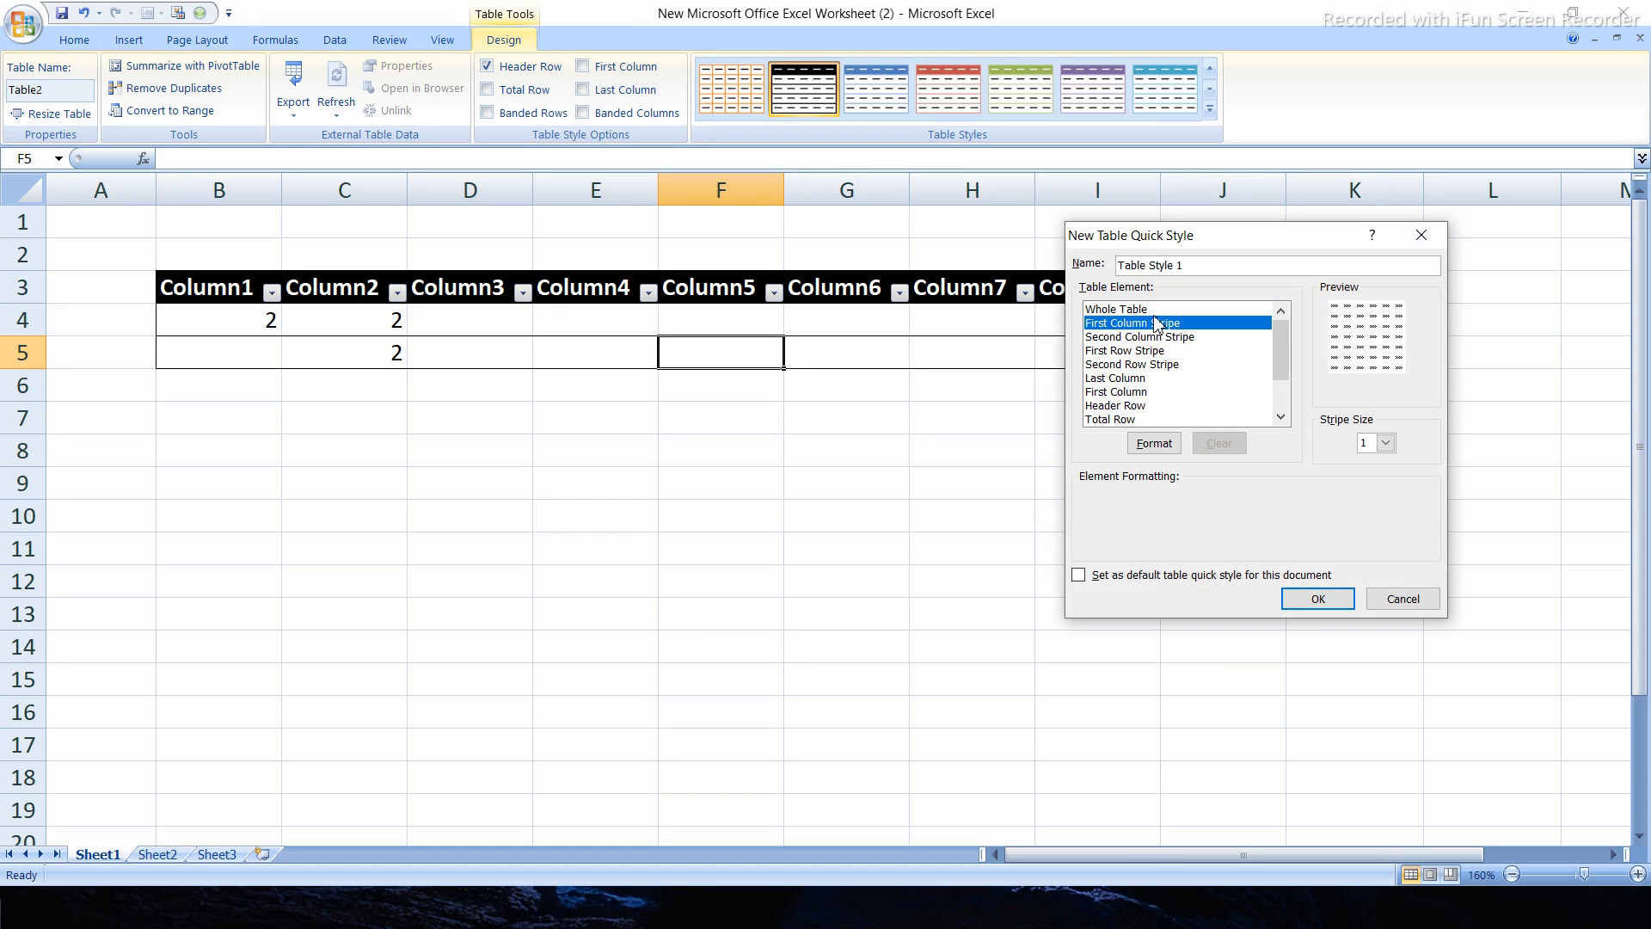
left_click(1155, 314)
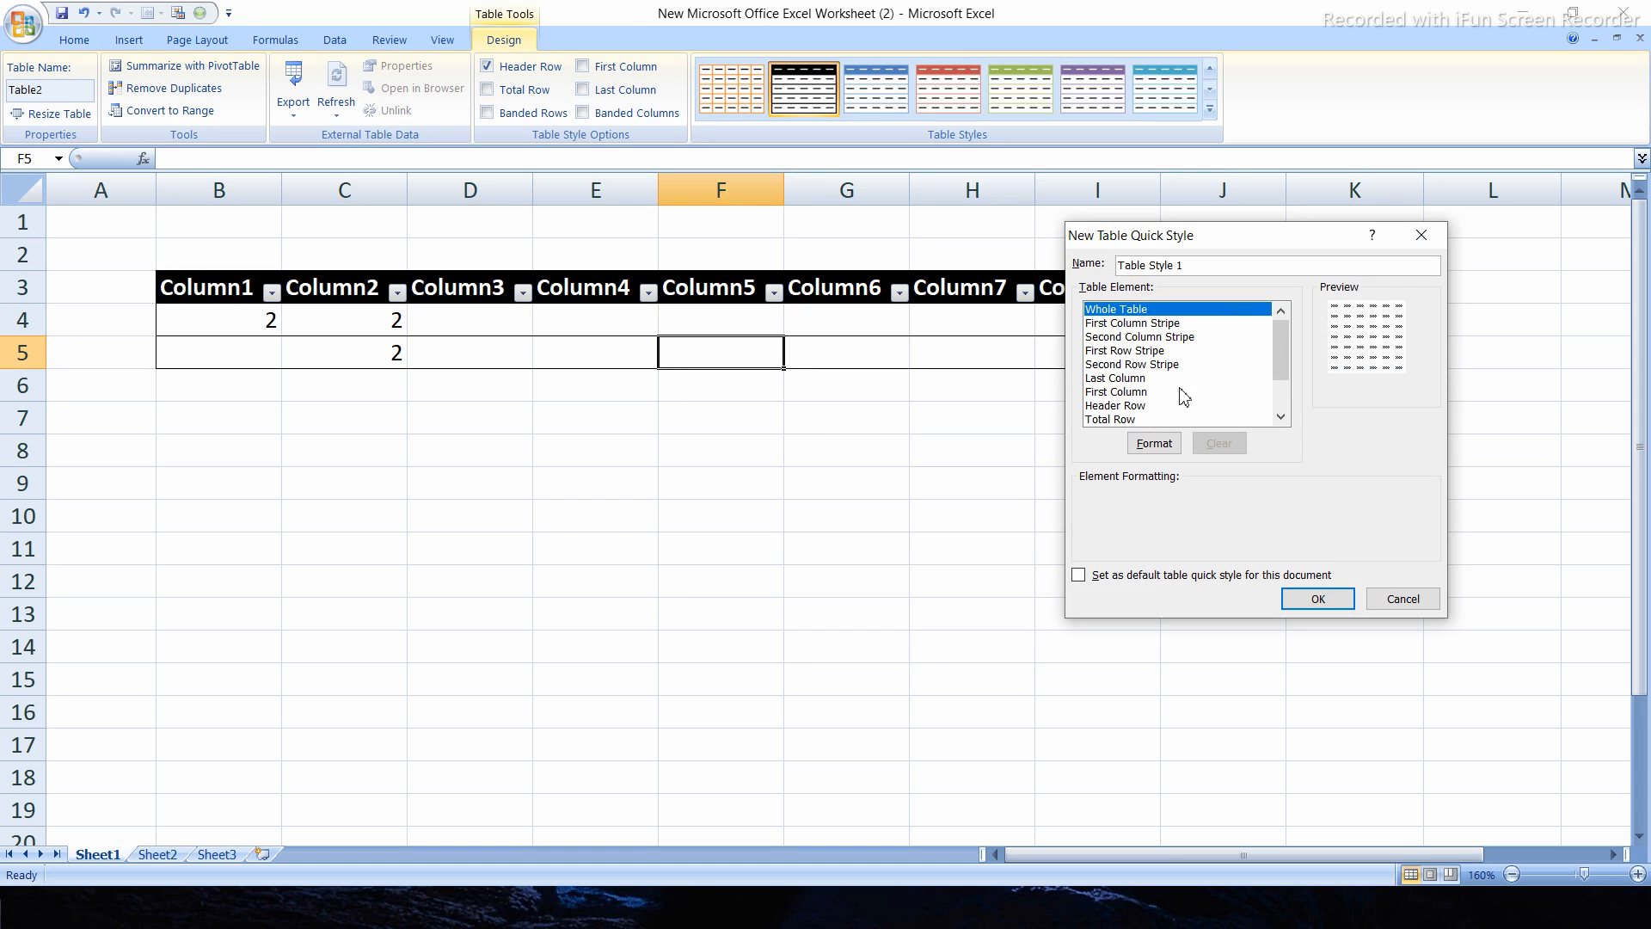
View the font formatting settings for the Whole Table element and close them without changes.
left_click(1162, 444)
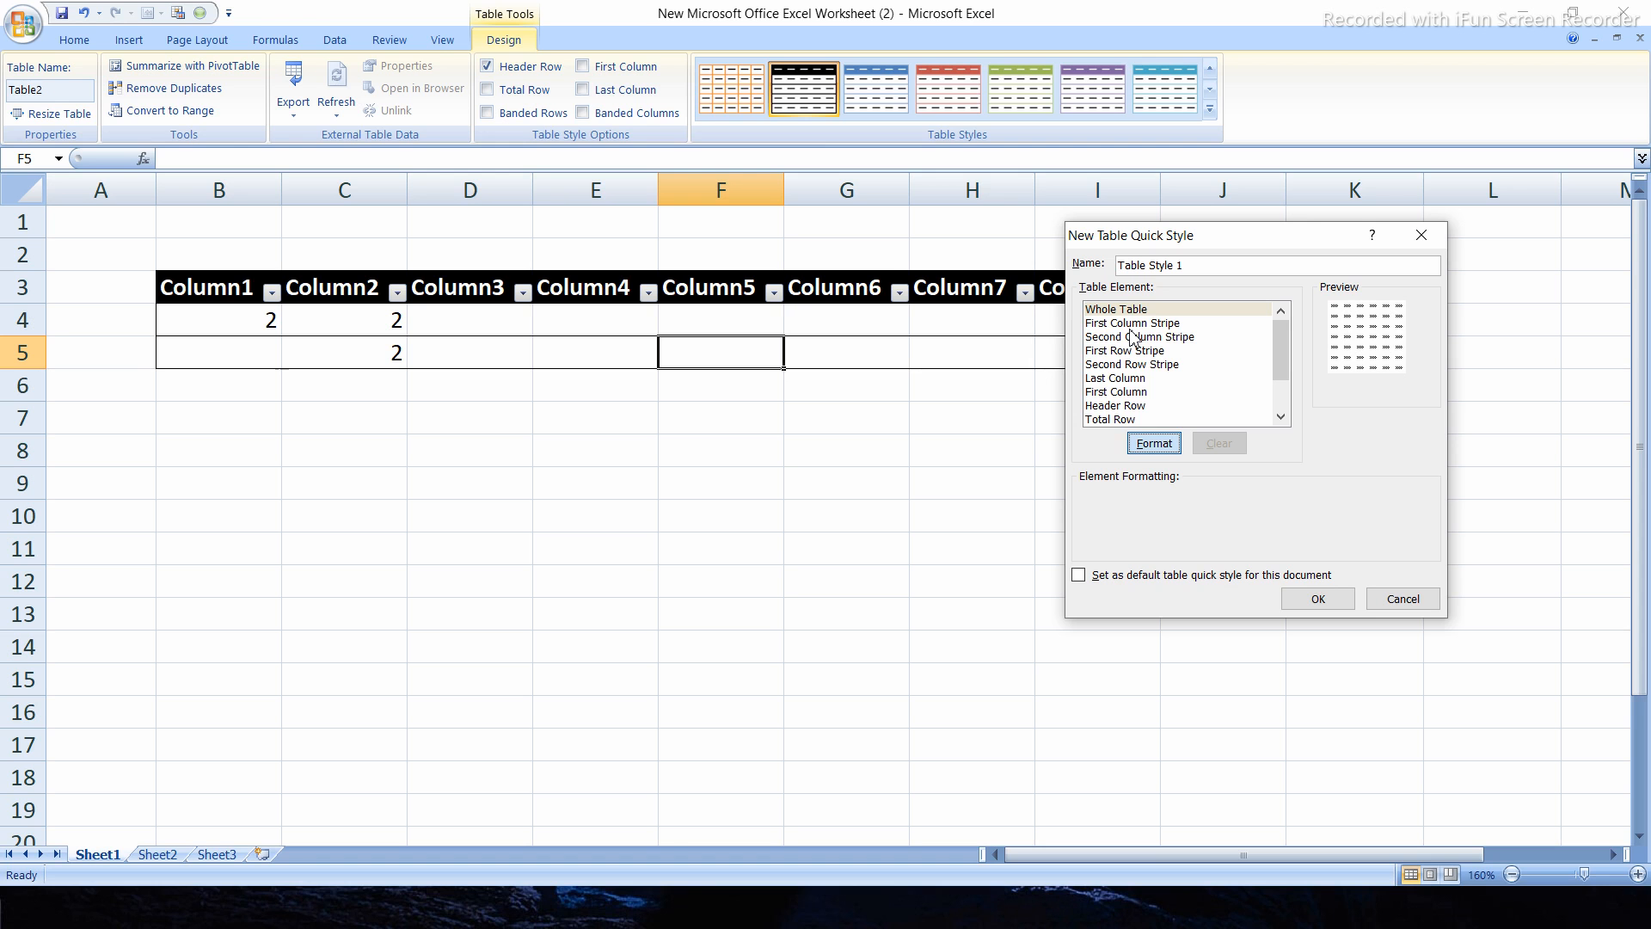
left_click(1168, 446)
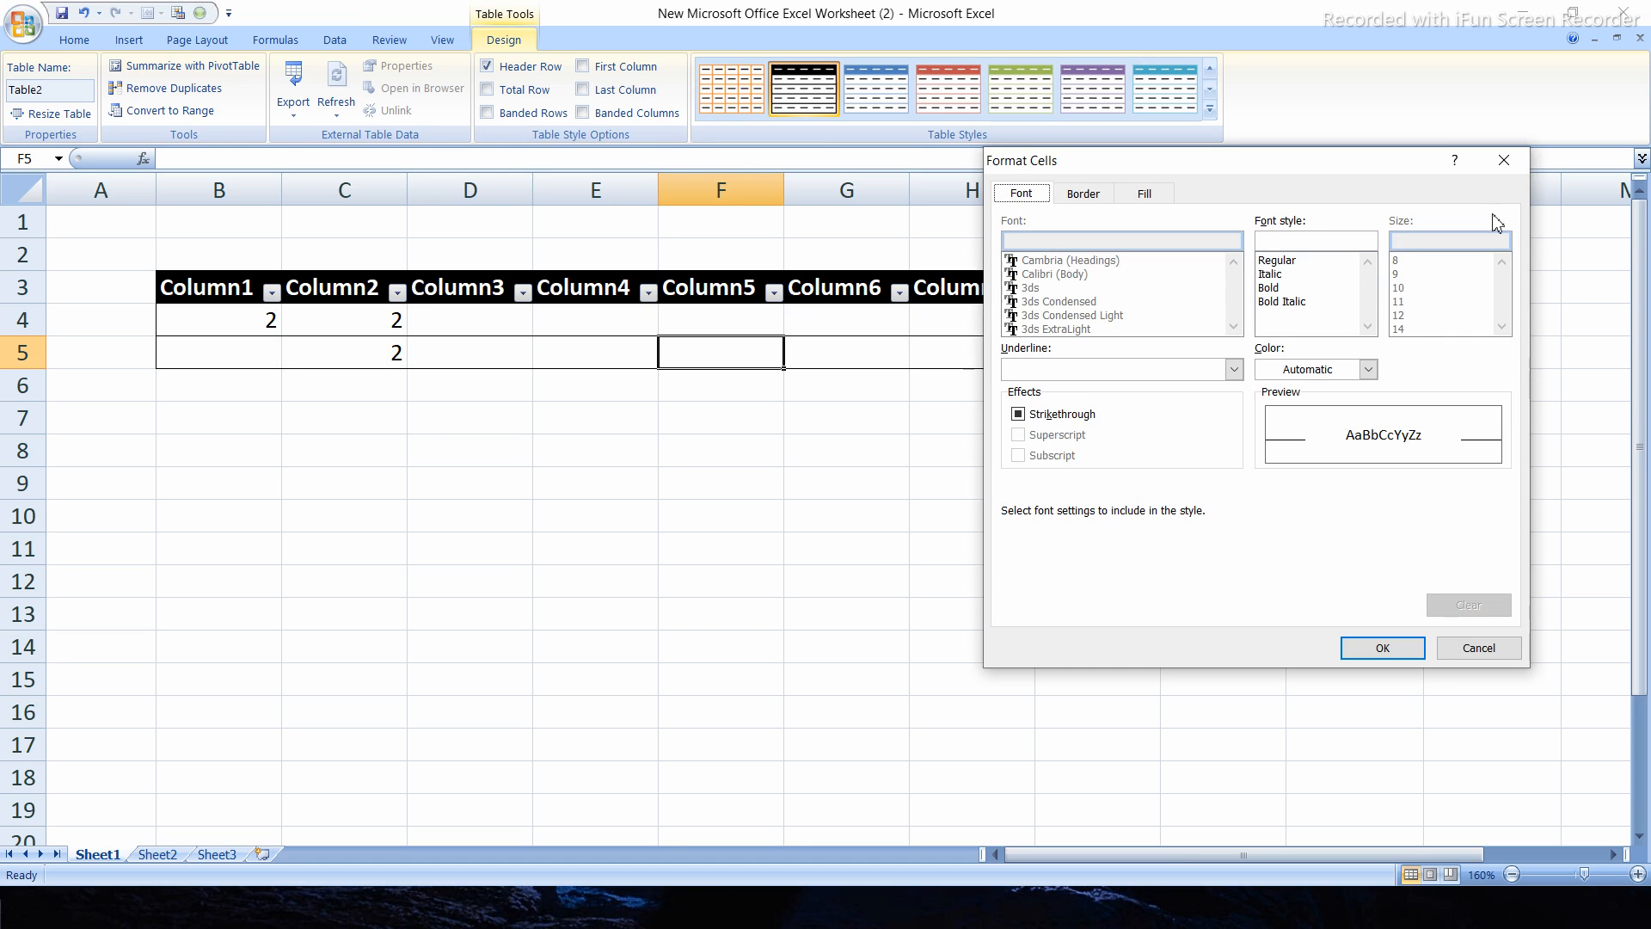
left_click(1503, 171)
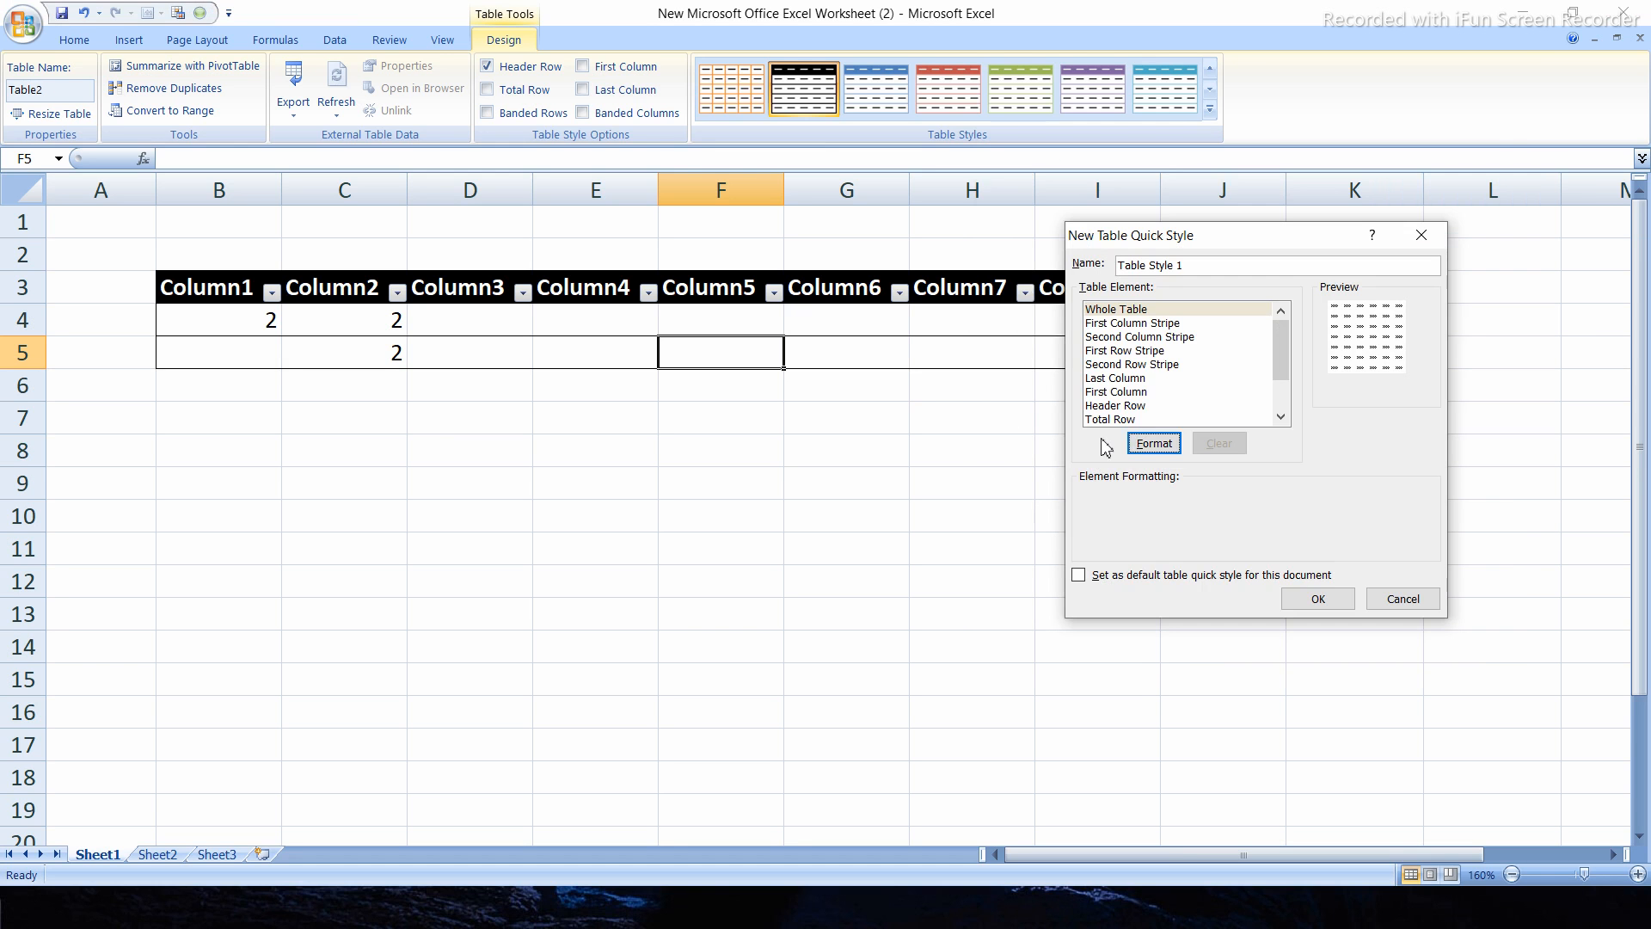
Set the new style's First Column Stripe size to 4 and its First Row Stripe size to 6.
left_click(1130, 324)
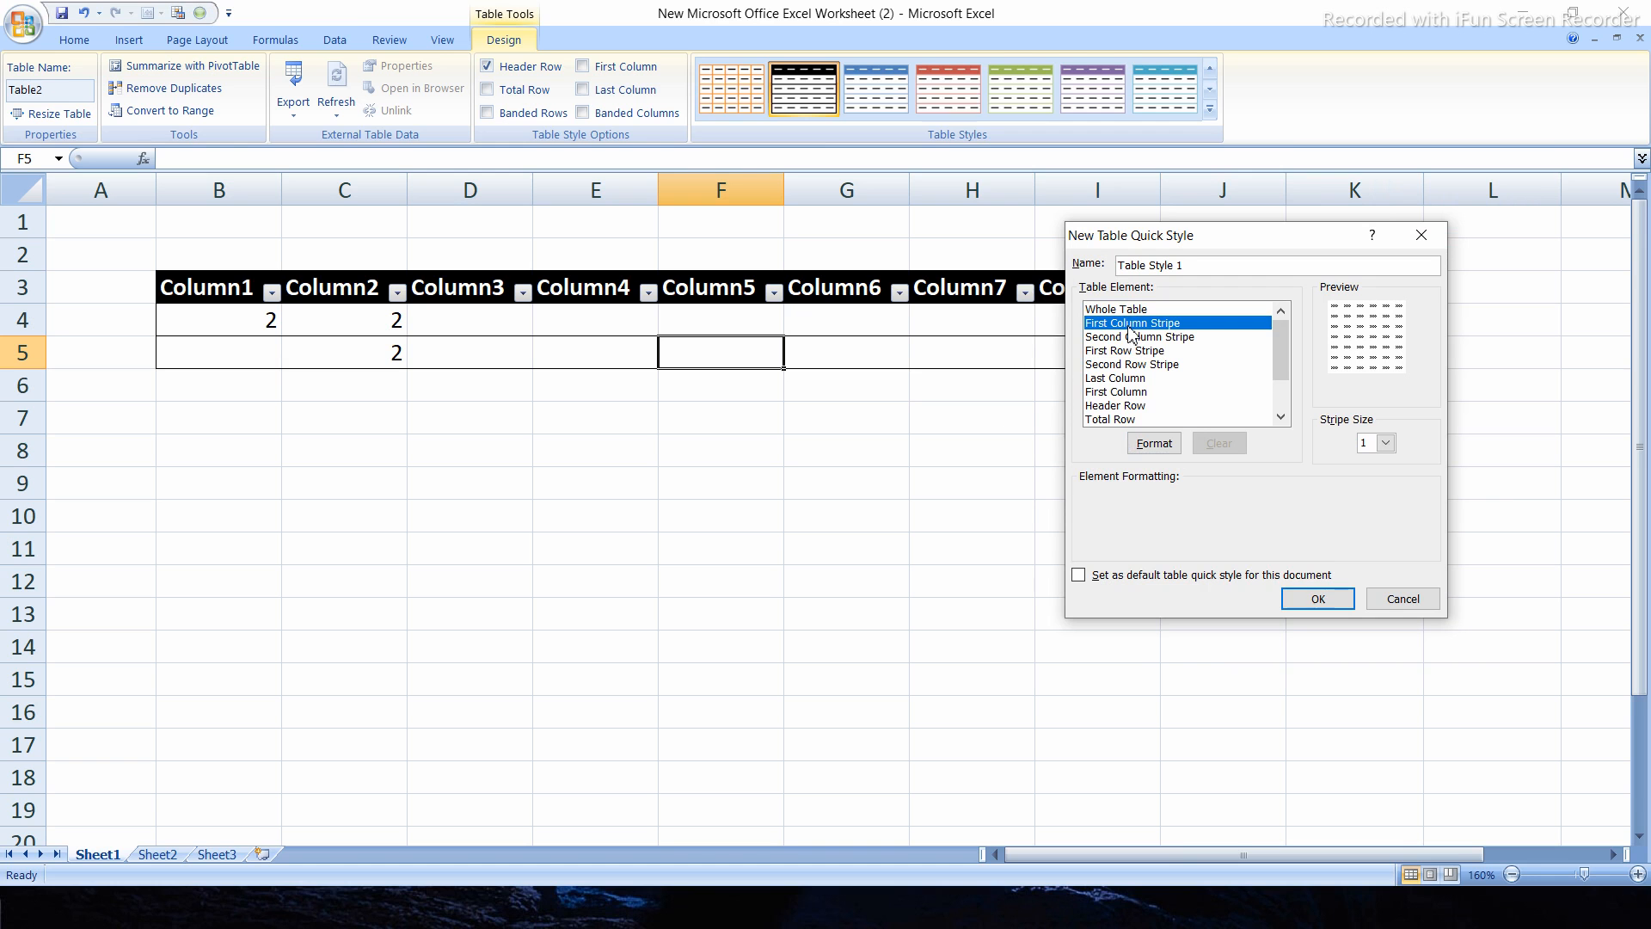
left_click(1386, 443)
left_click(1376, 502)
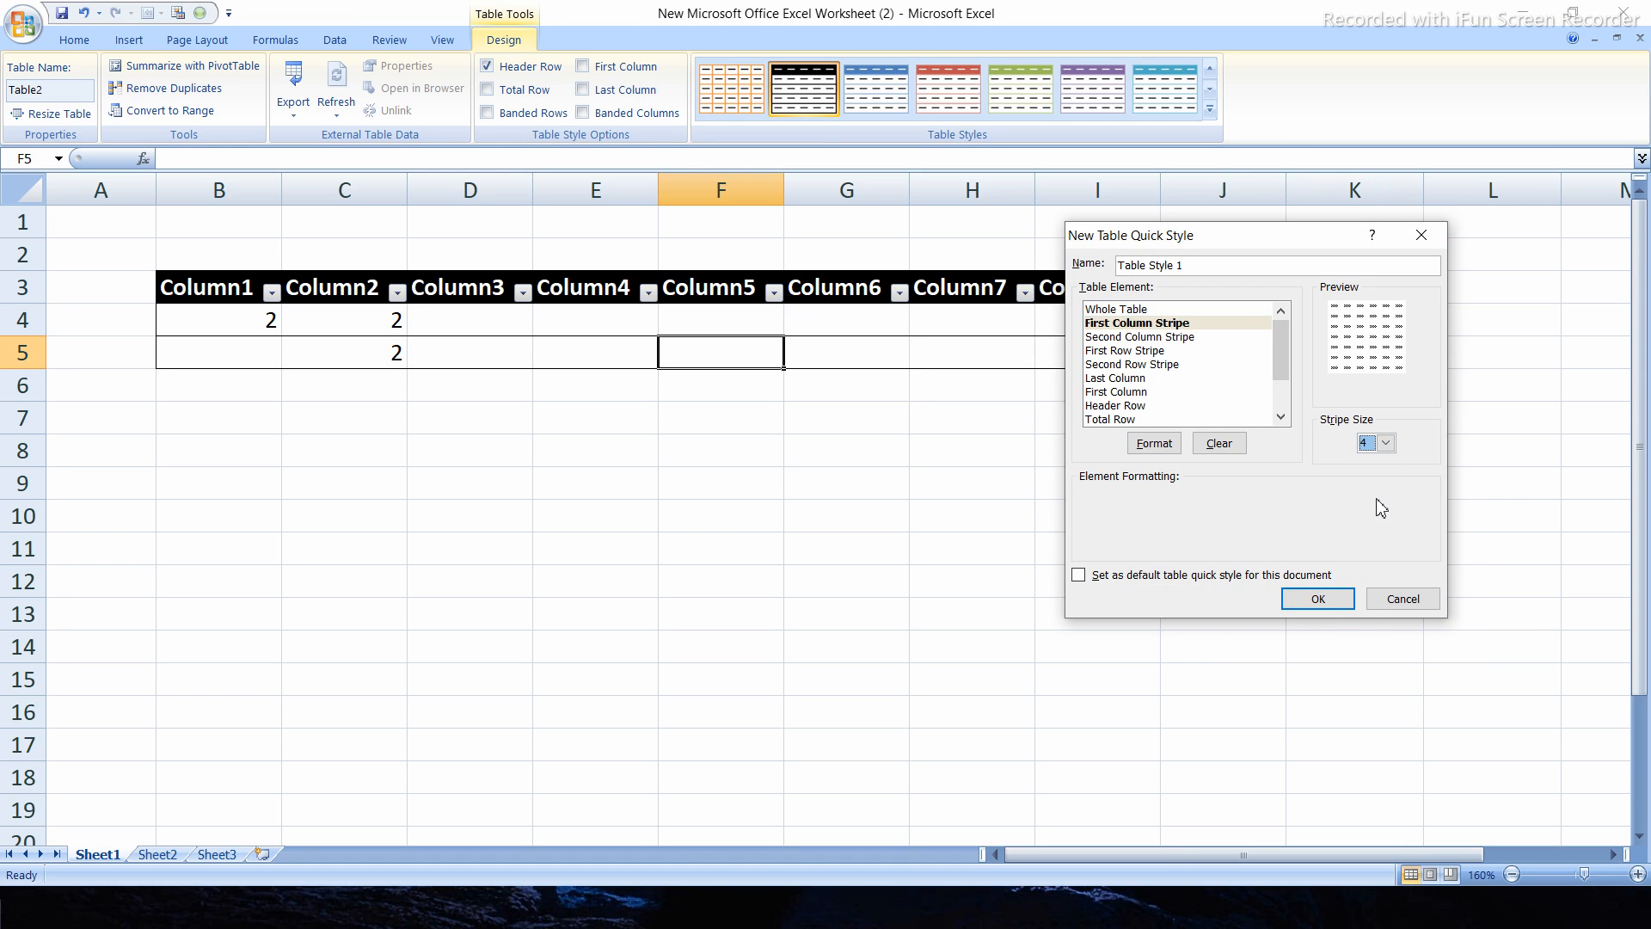
left_click(1148, 352)
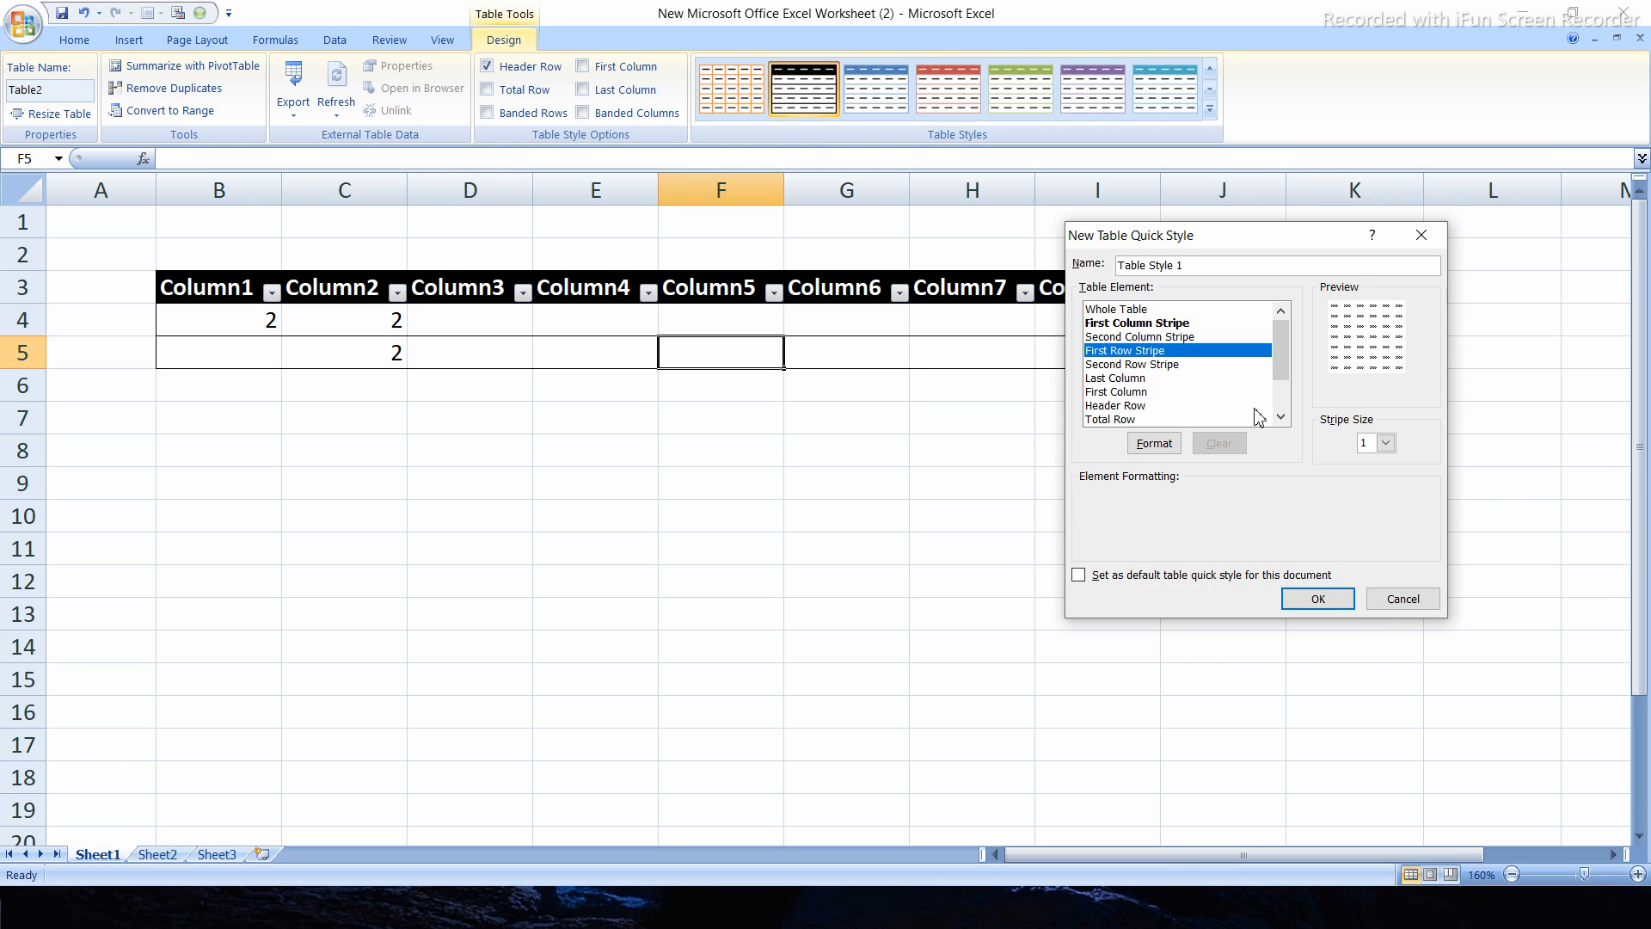
left_click(1385, 443)
left_click(1385, 531)
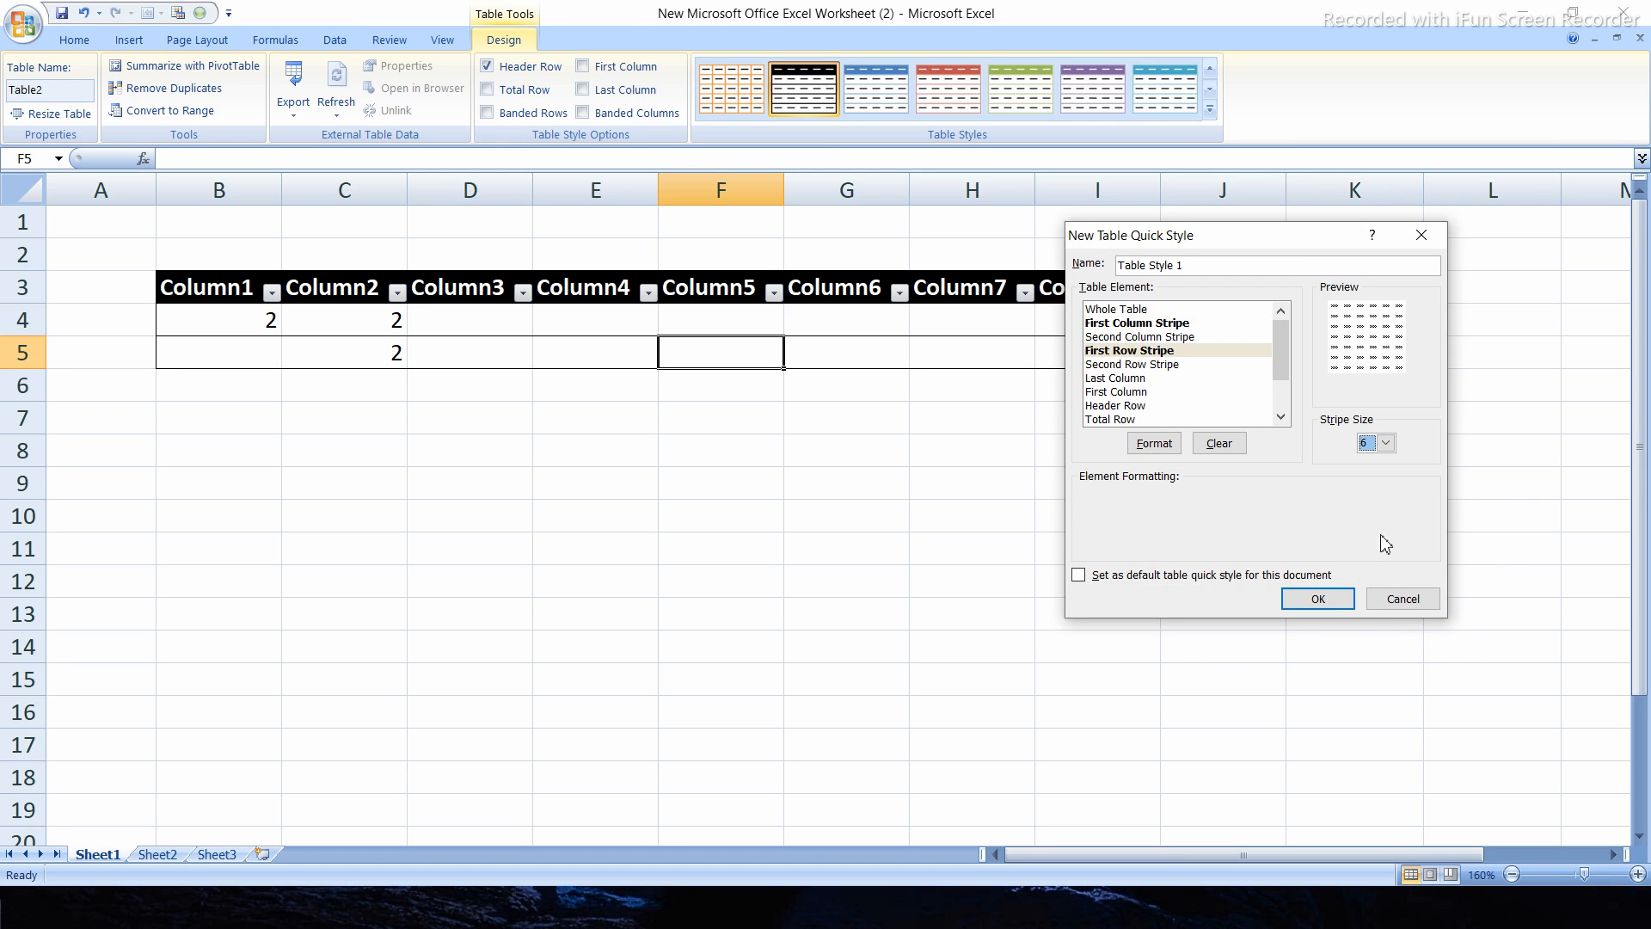
Look at the Last Header Cell and First Header Cell elements and save the new style as Table Style 1.
scroll(1115, 389, "down", 2)
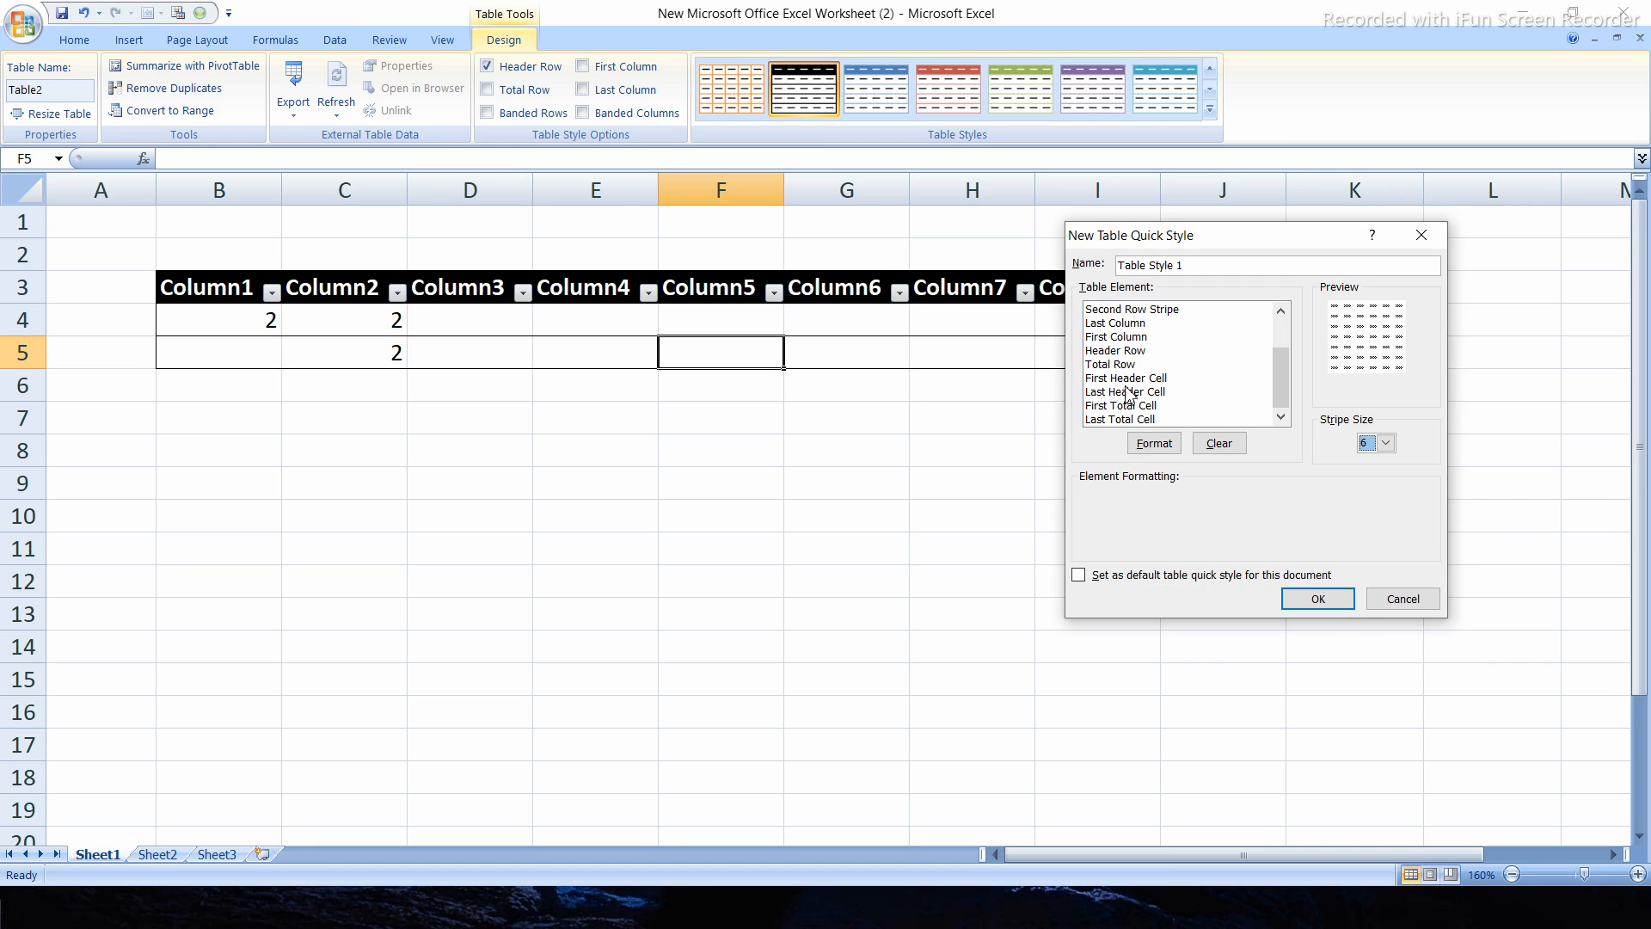
left_click(1131, 393)
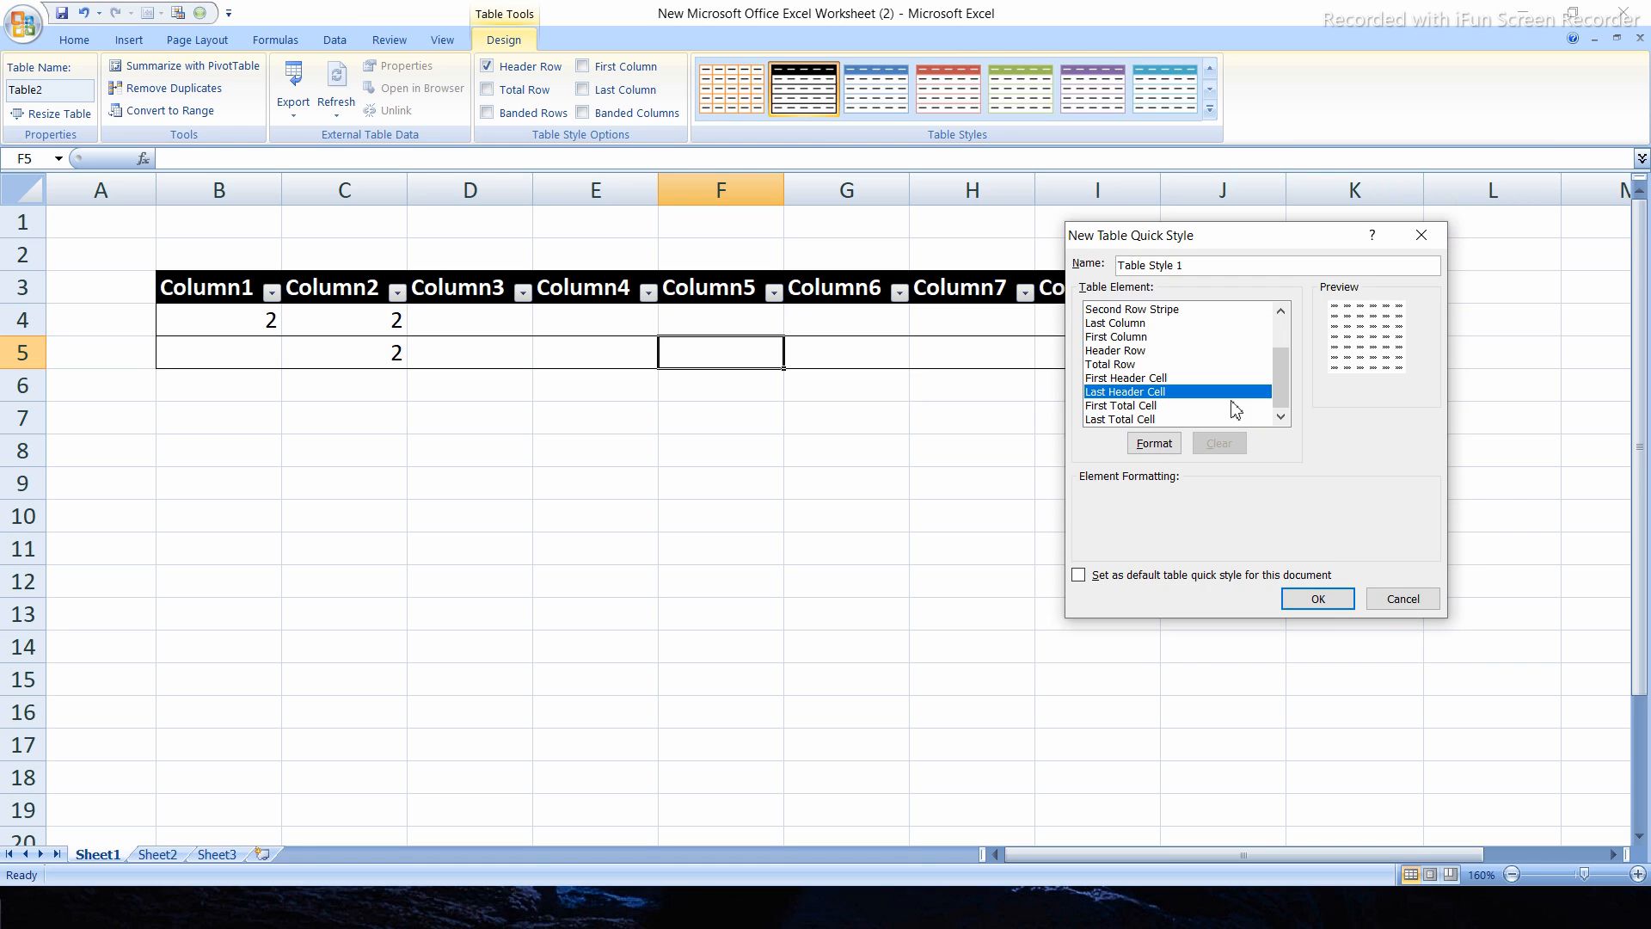
left_click(1128, 380)
left_click(1318, 601)
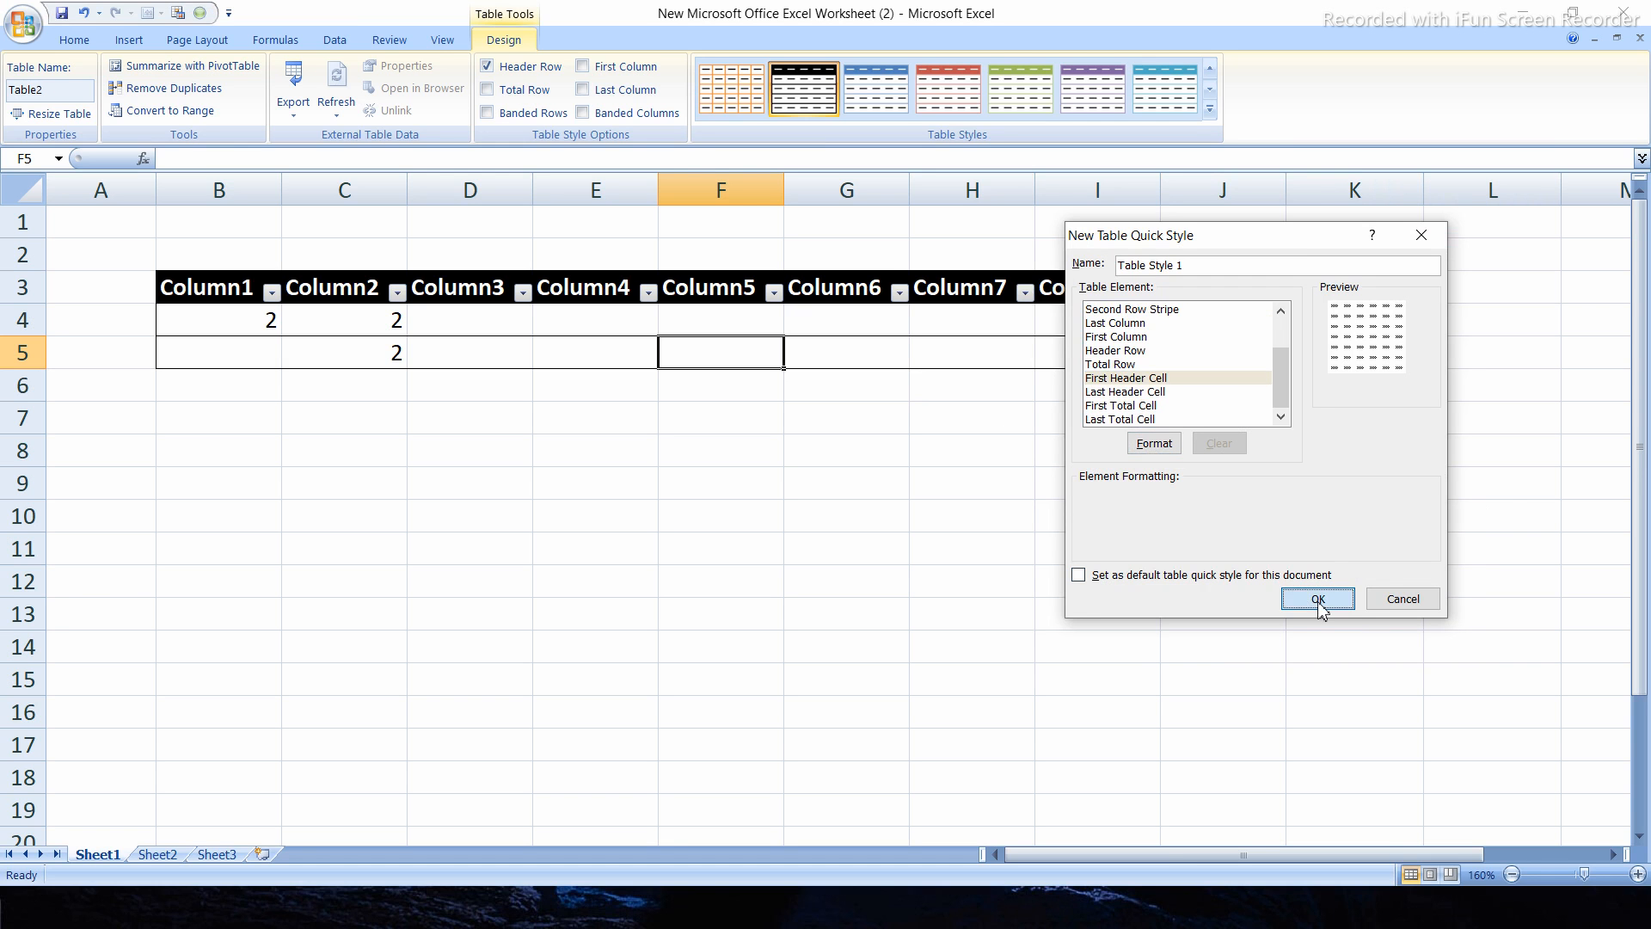
Check the custom section of the table style gallery, close it unchanged and select the whole table B3:J5.
left_click(877, 452)
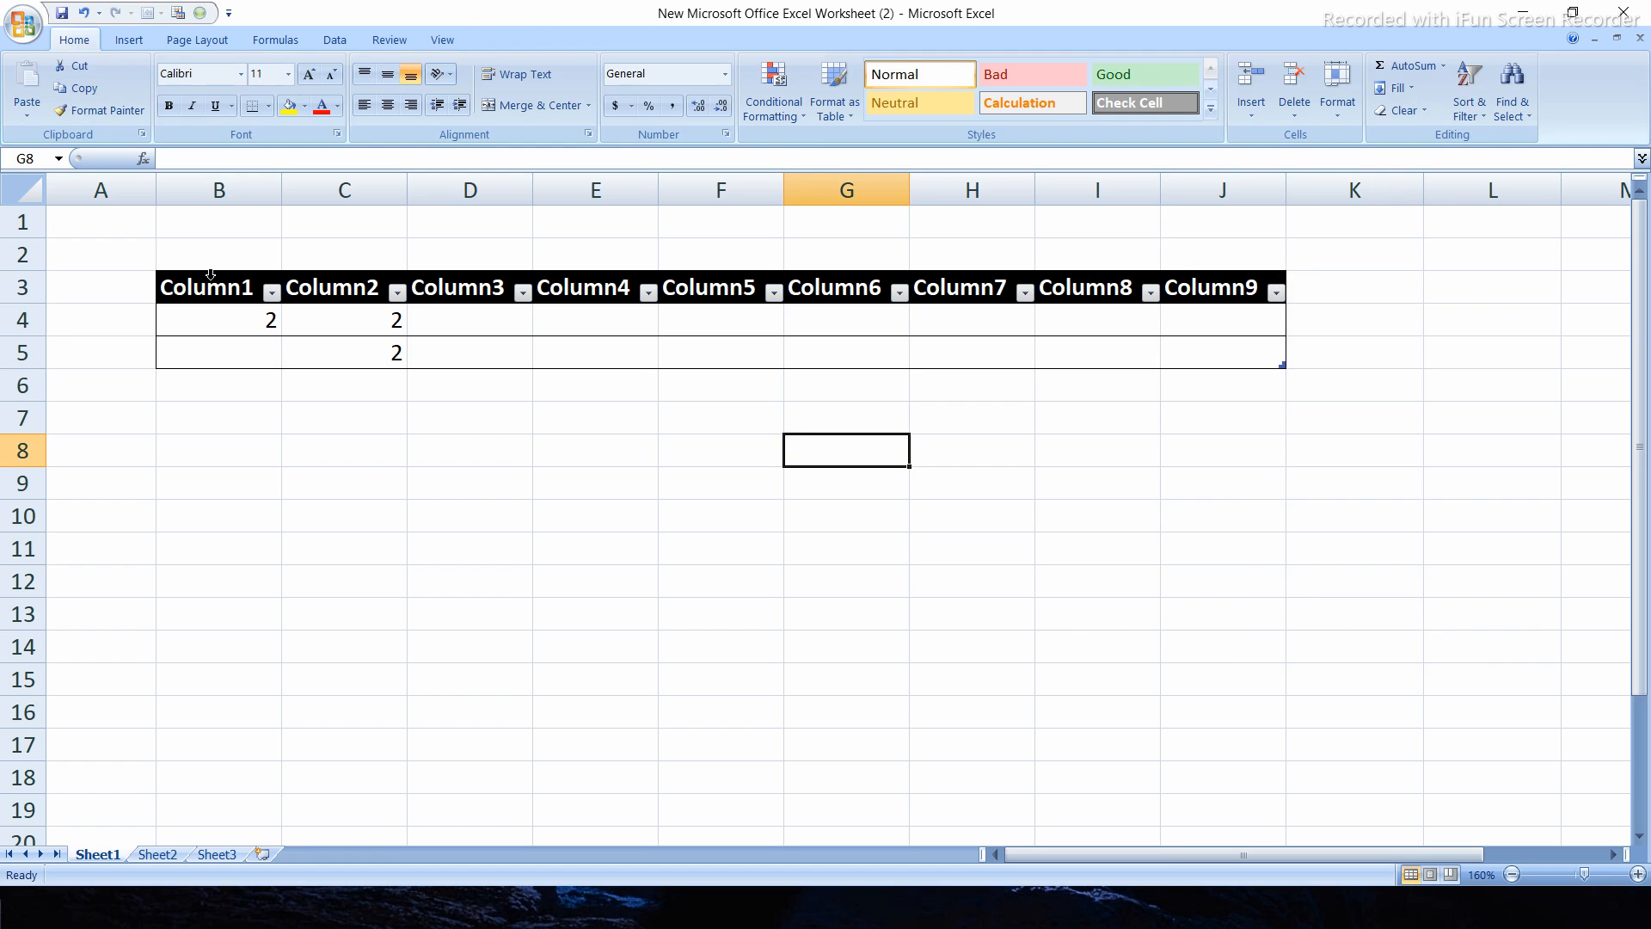
left_click_drag(222, 322, 221, 353)
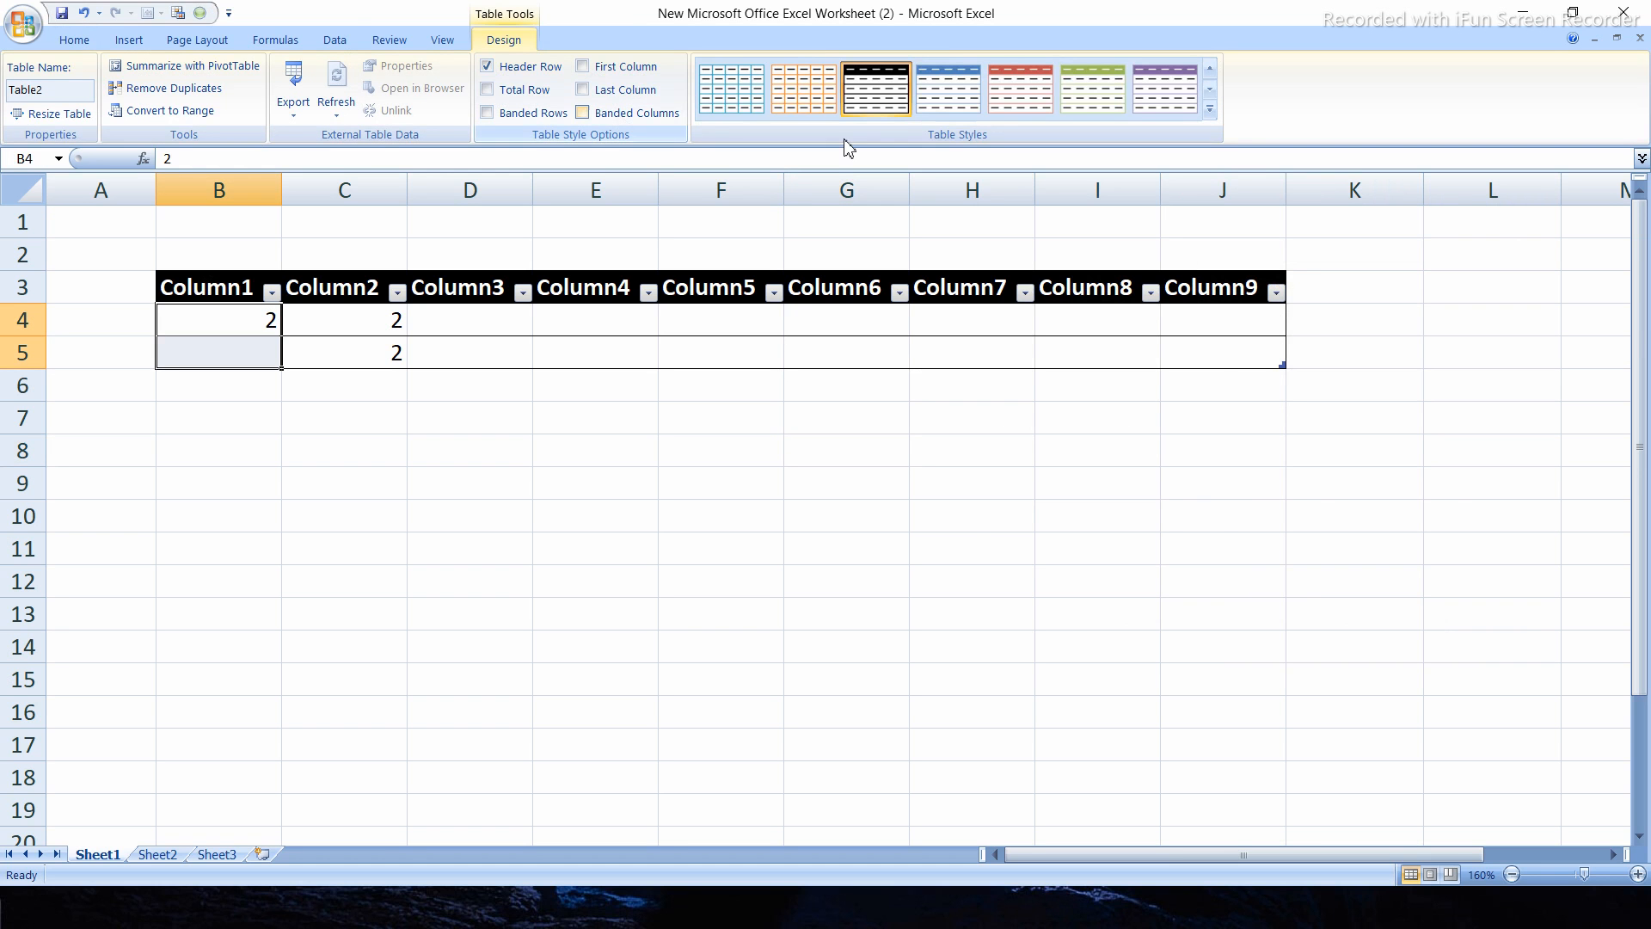
left_click(1210, 110)
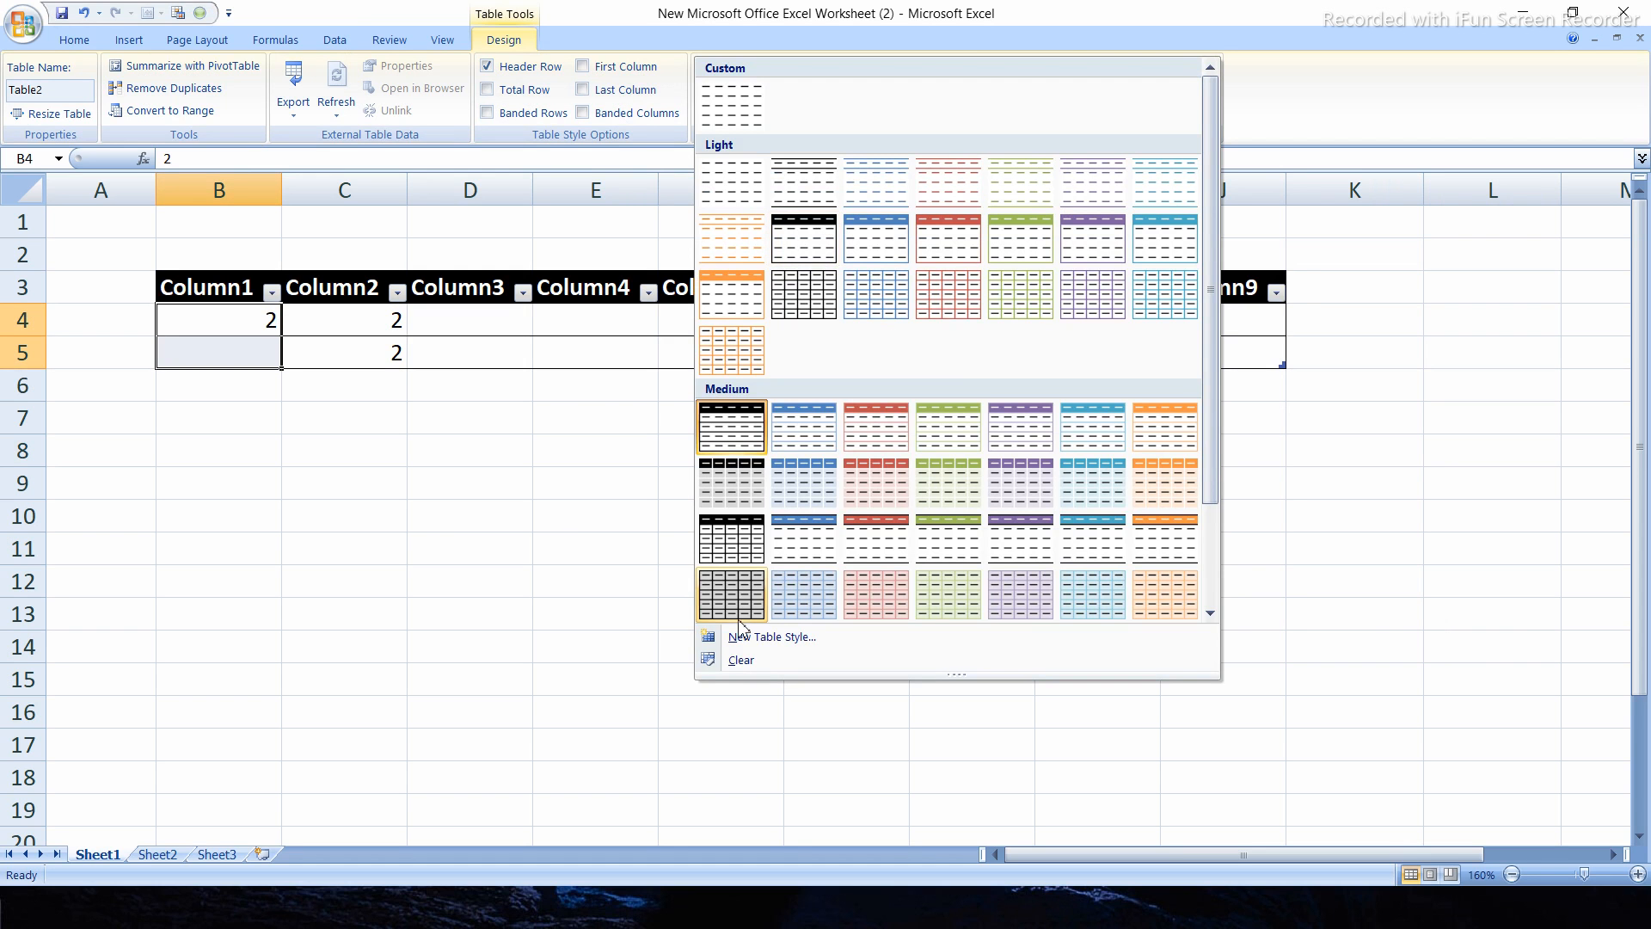
left_click(441, 592)
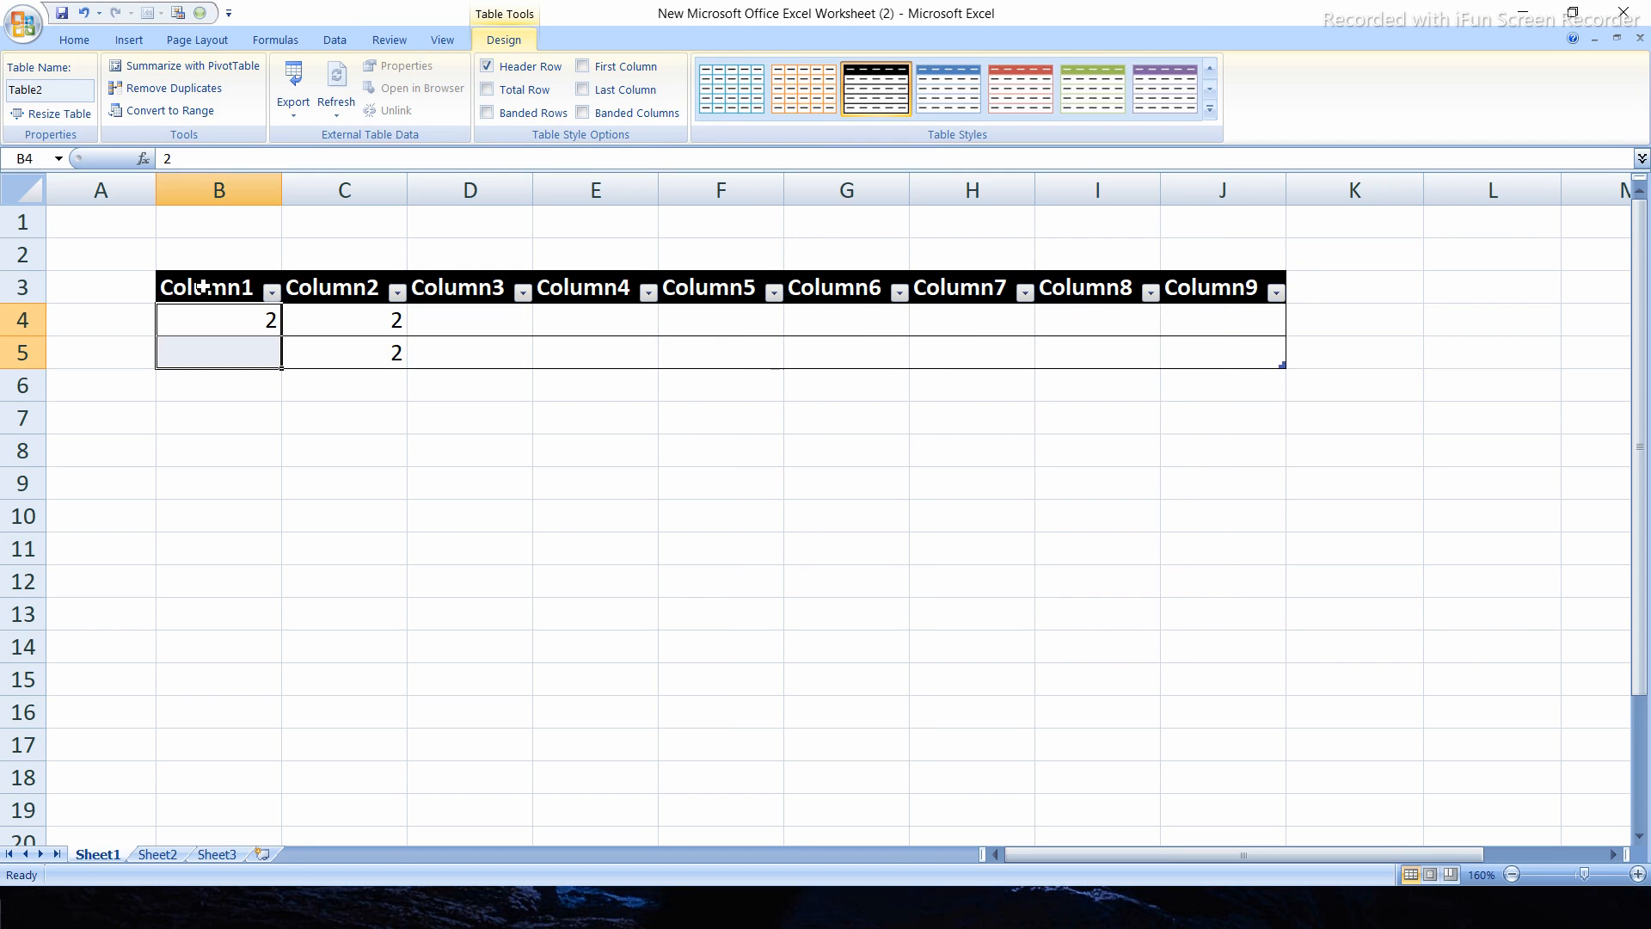
left_click_drag(198, 288, 1278, 343)
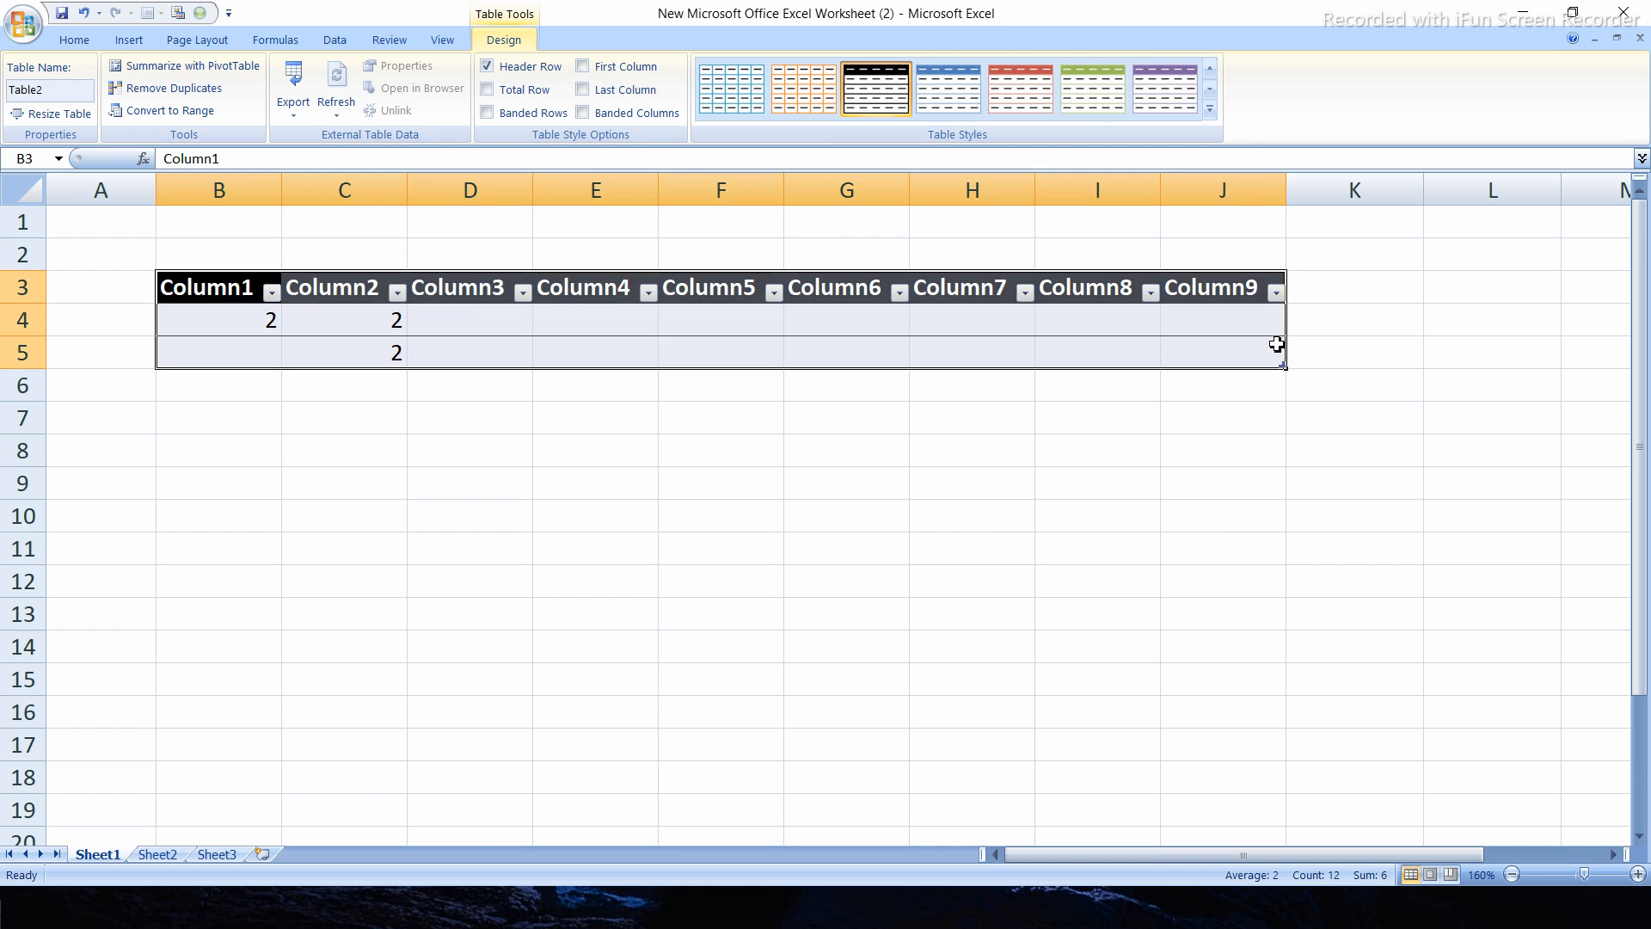
Create a second custom table style with the First Column Stripe size set to 2.
left_click(1210, 110)
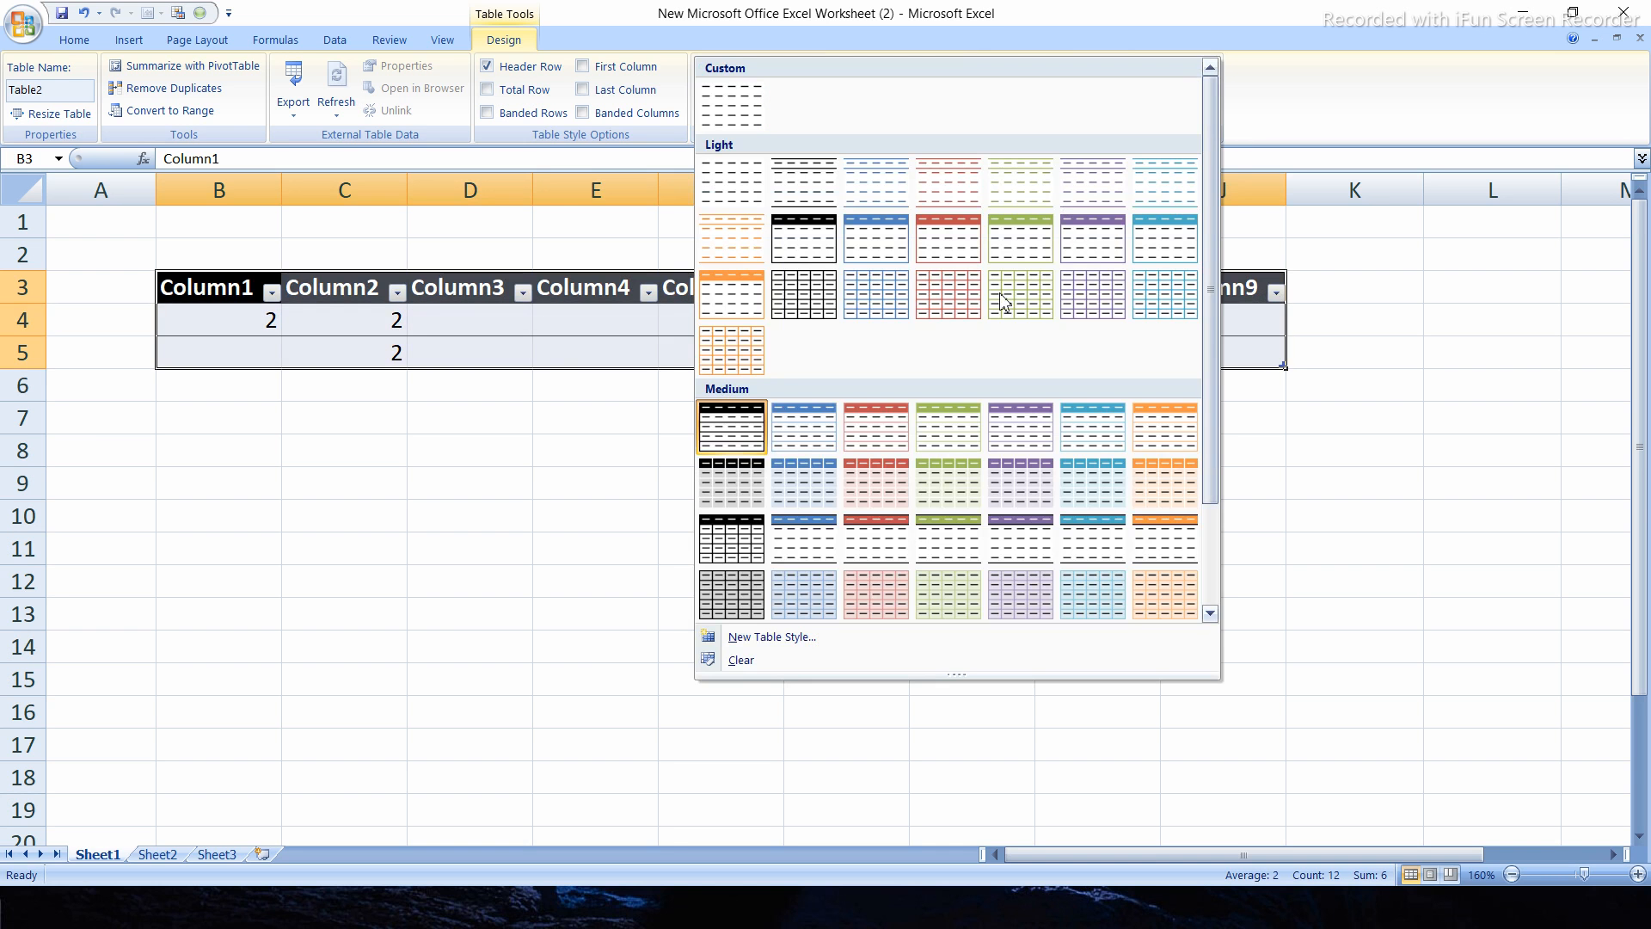
left_click(756, 636)
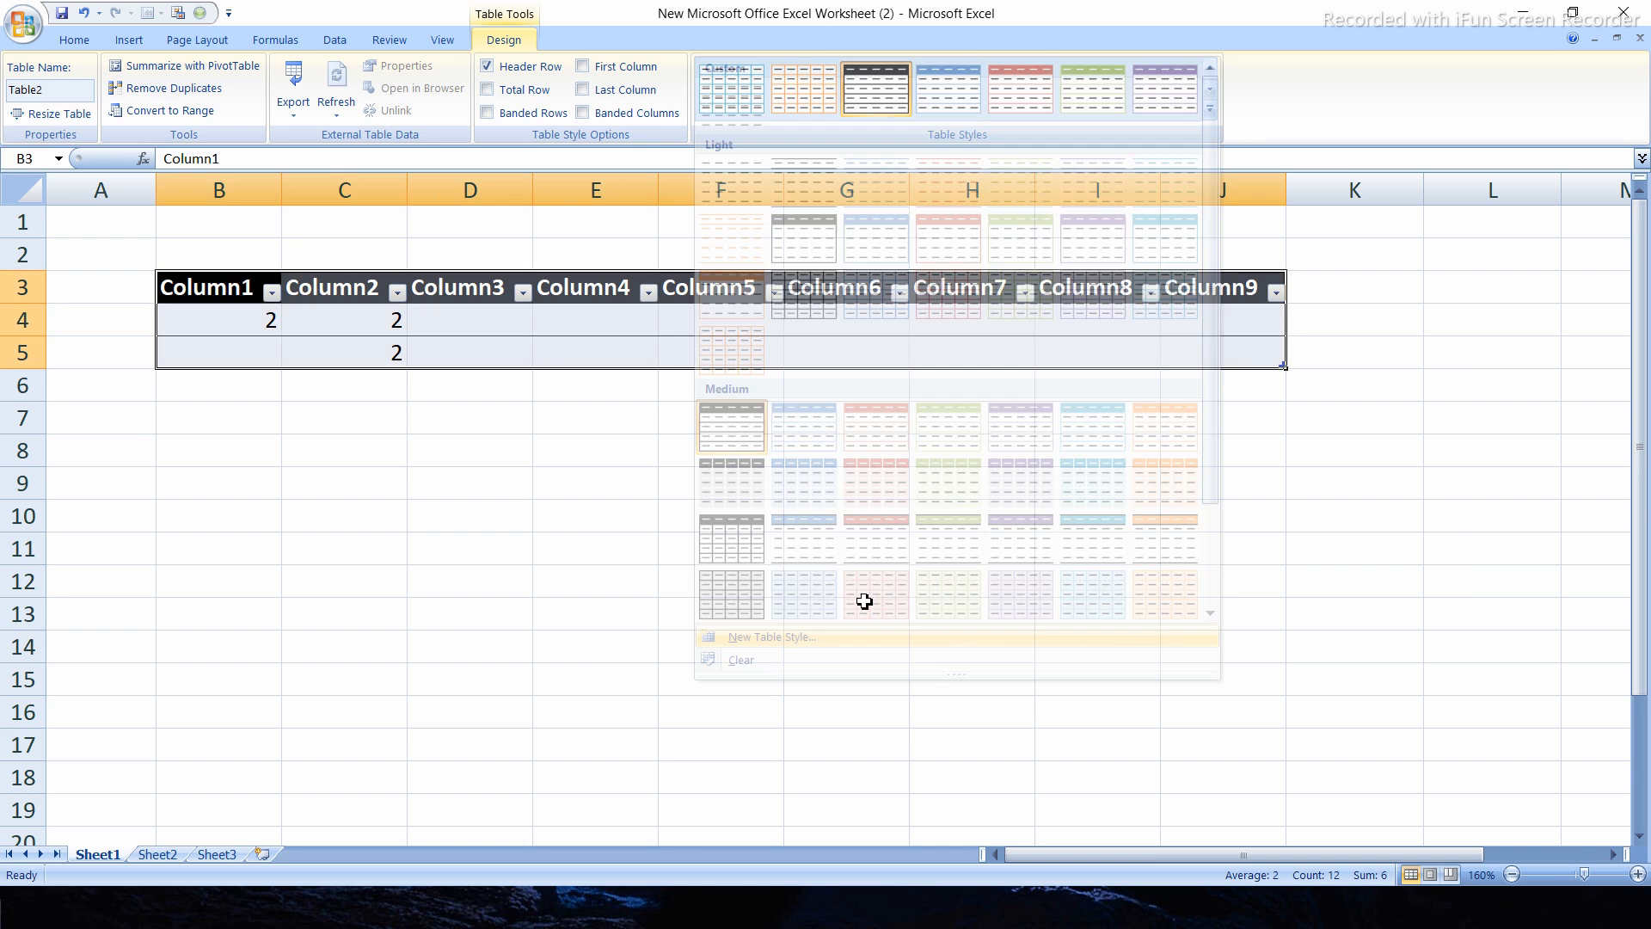
left_click(1155, 324)
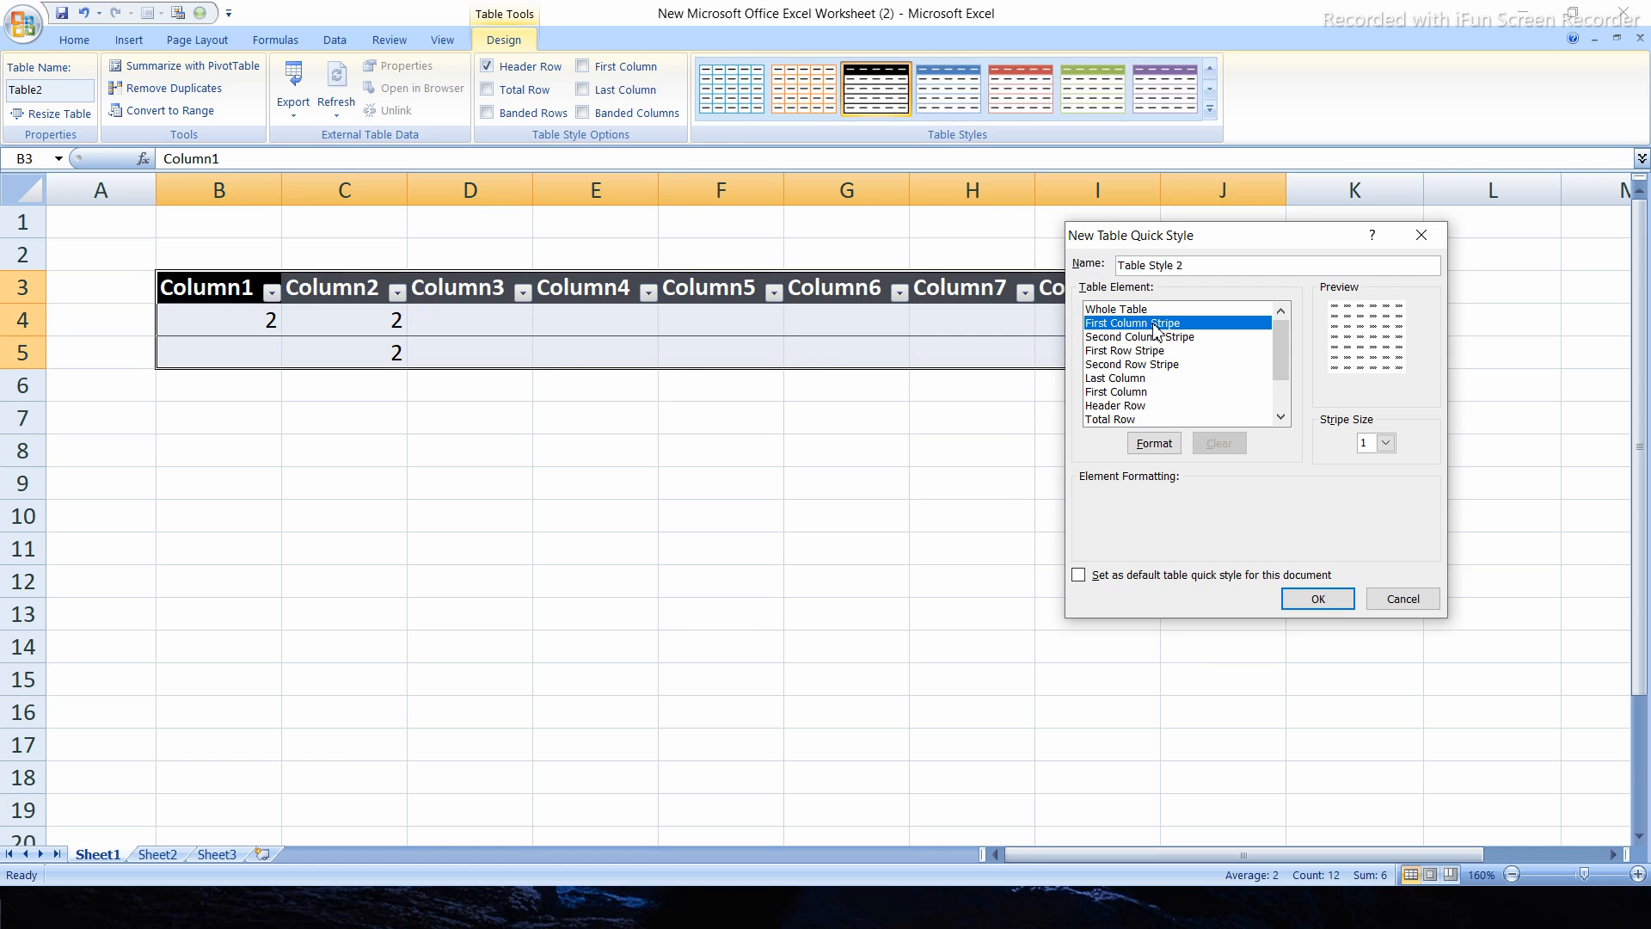
left_click(1386, 443)
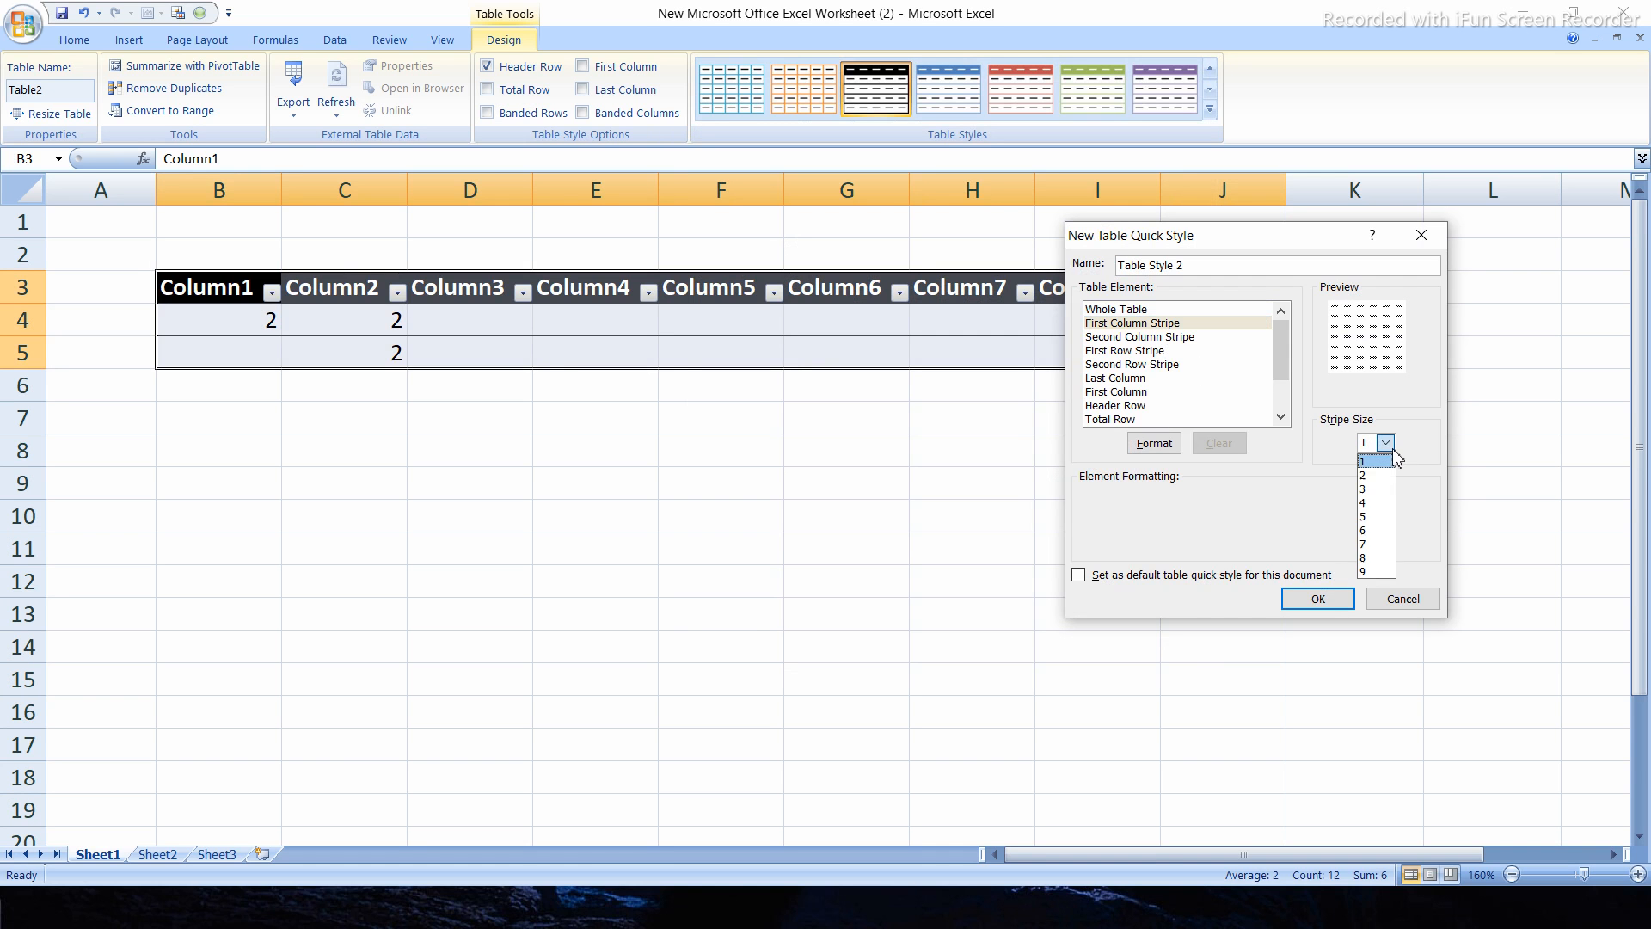
left_click(1376, 476)
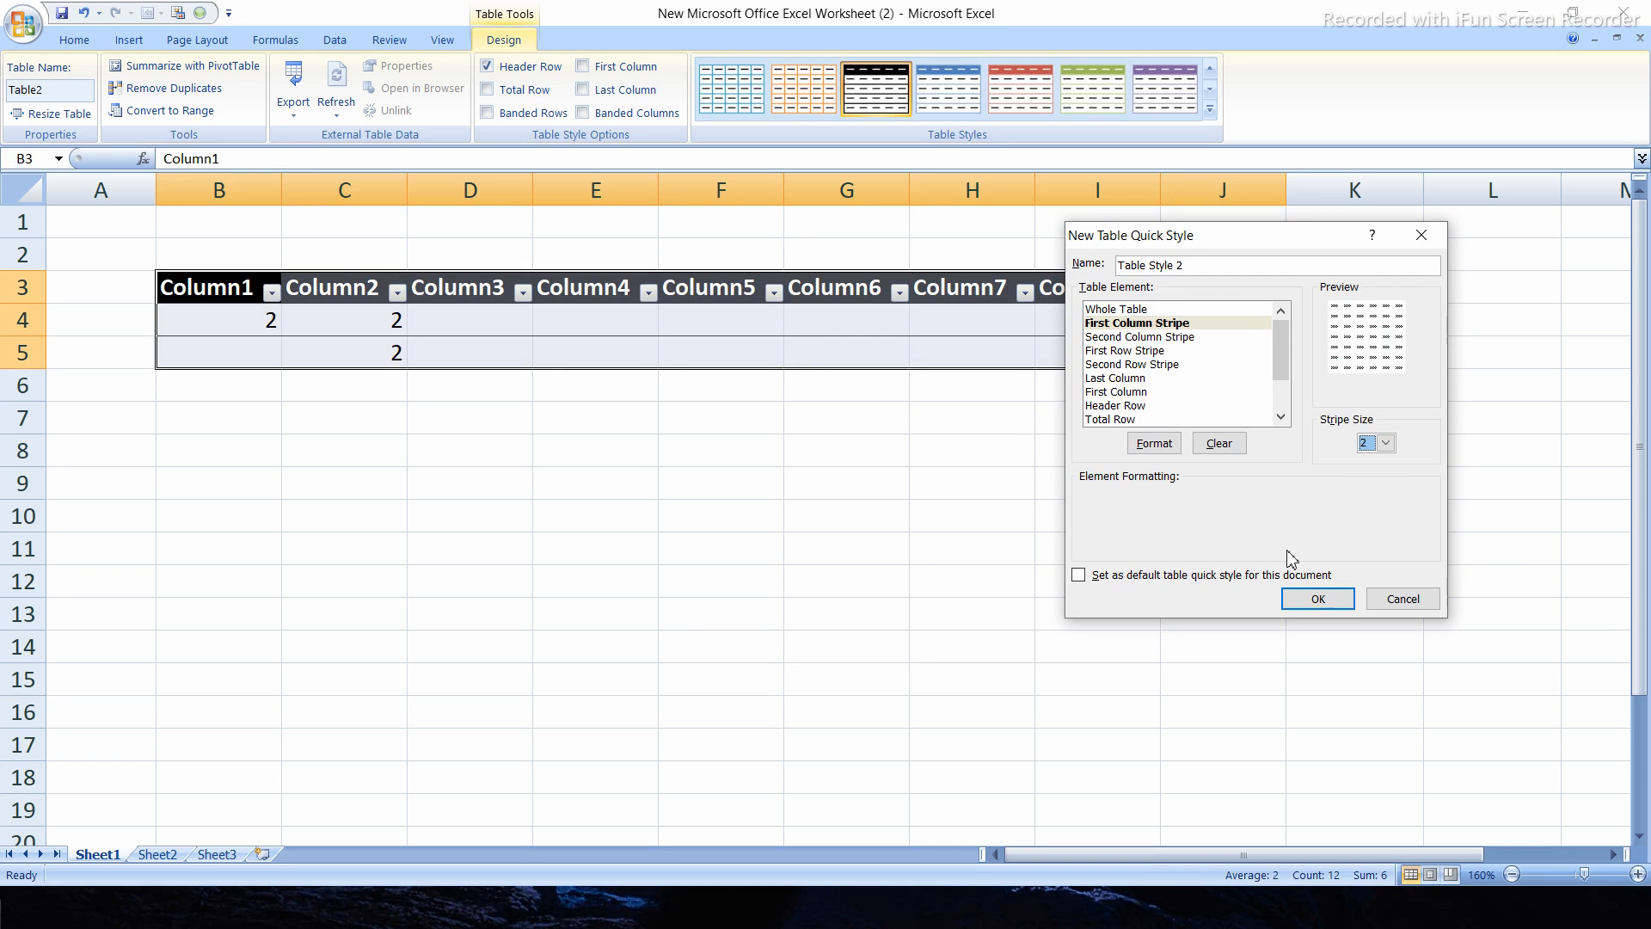
left_click(1126, 337)
left_click(1325, 600)
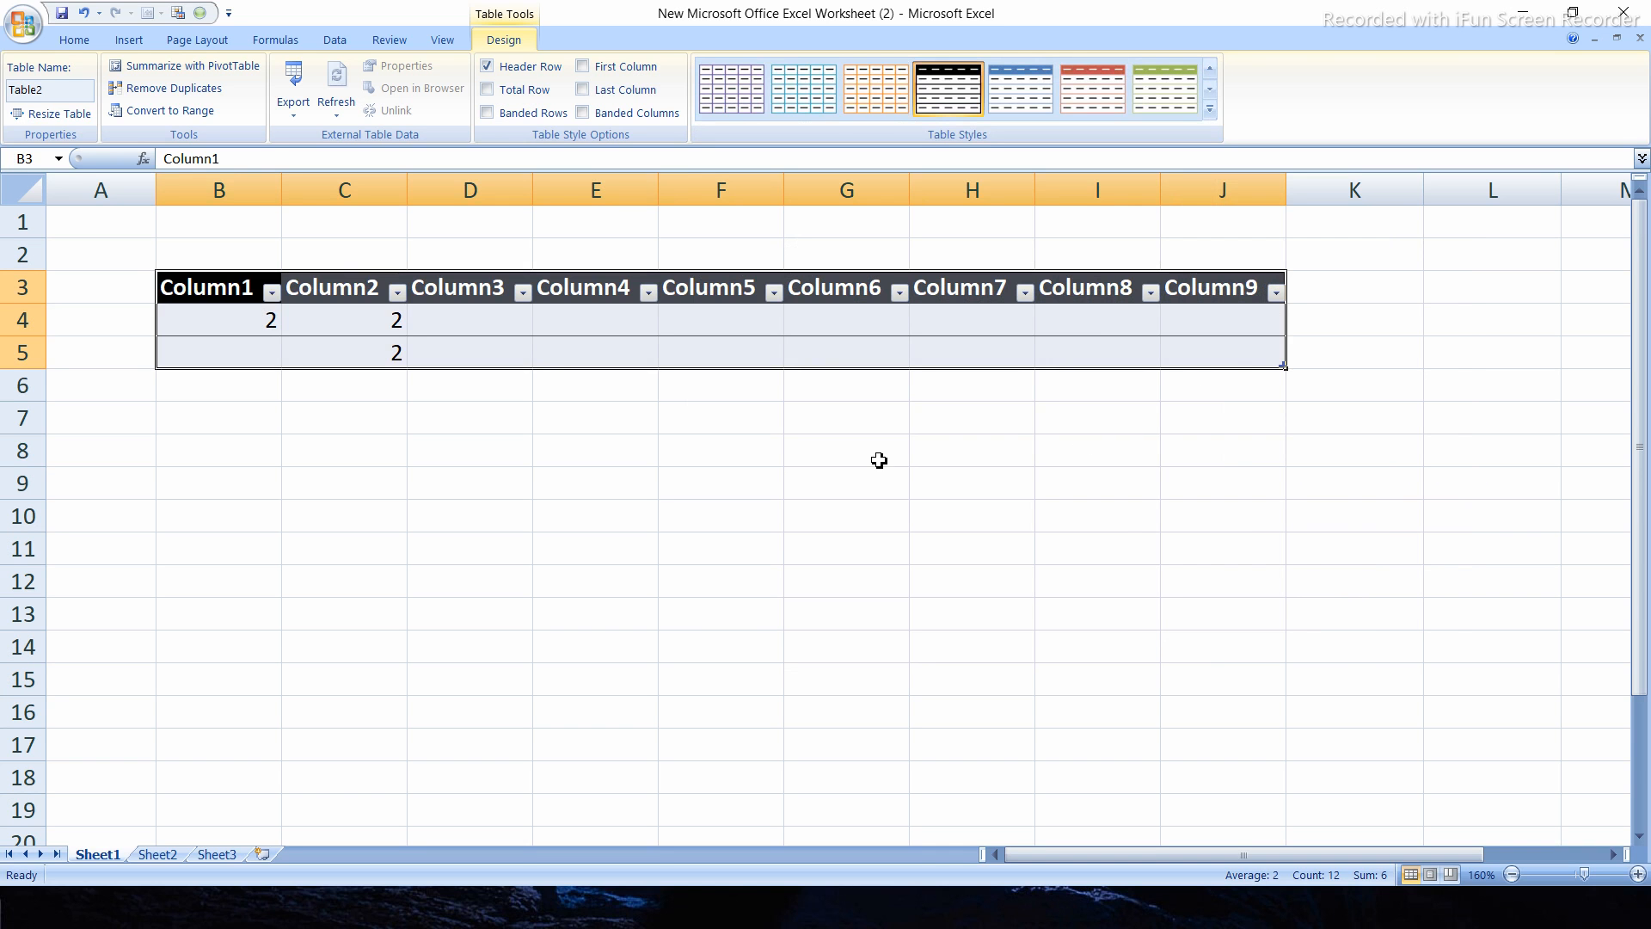
Apply the purple light grid style to the table, followed by the orange light grid style, and deselect the table.
left_click(746, 83)
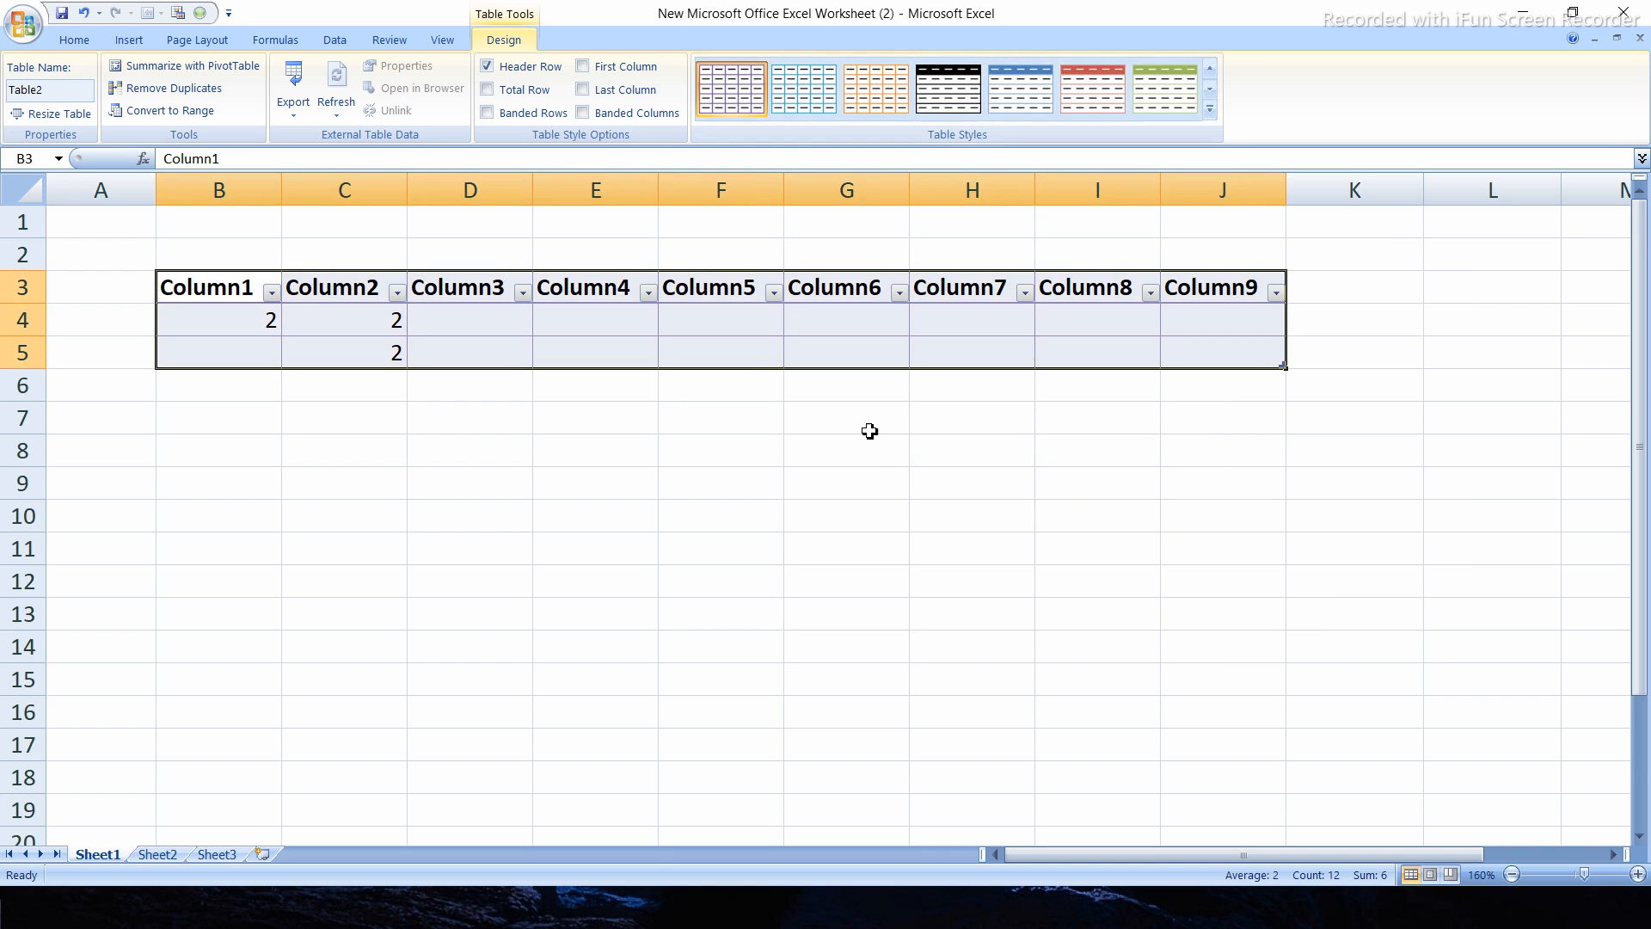
left_click(865, 95)
left_click(933, 585)
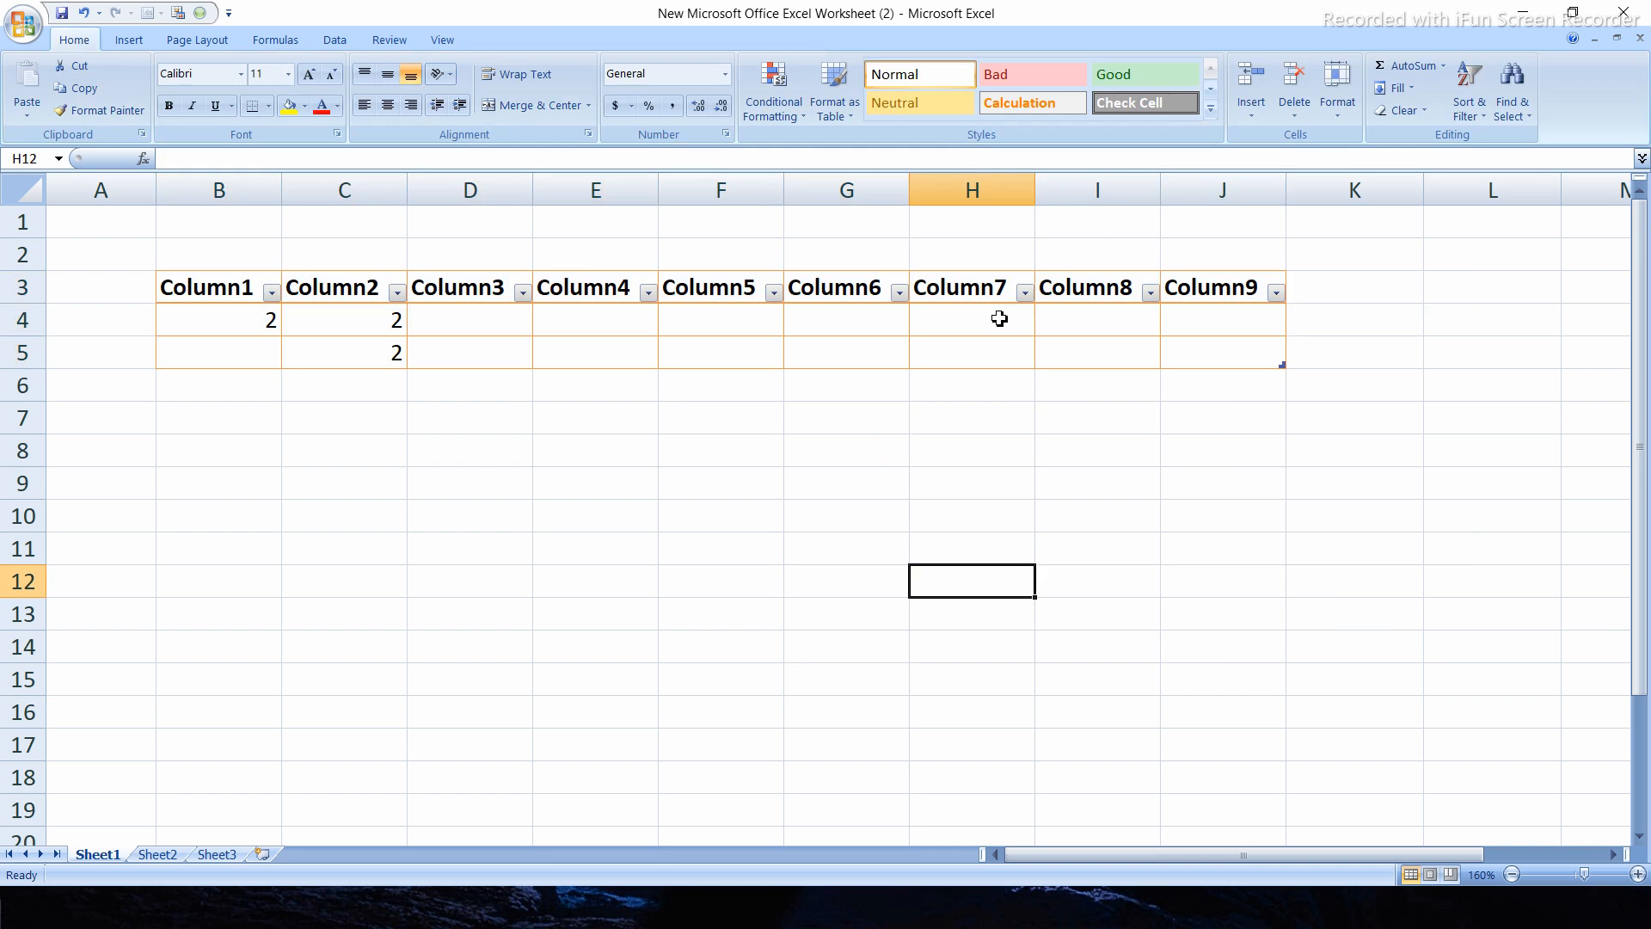
Apply the two custom styles to the table in turn, followed by the plain first Light style.
left_click(705, 297)
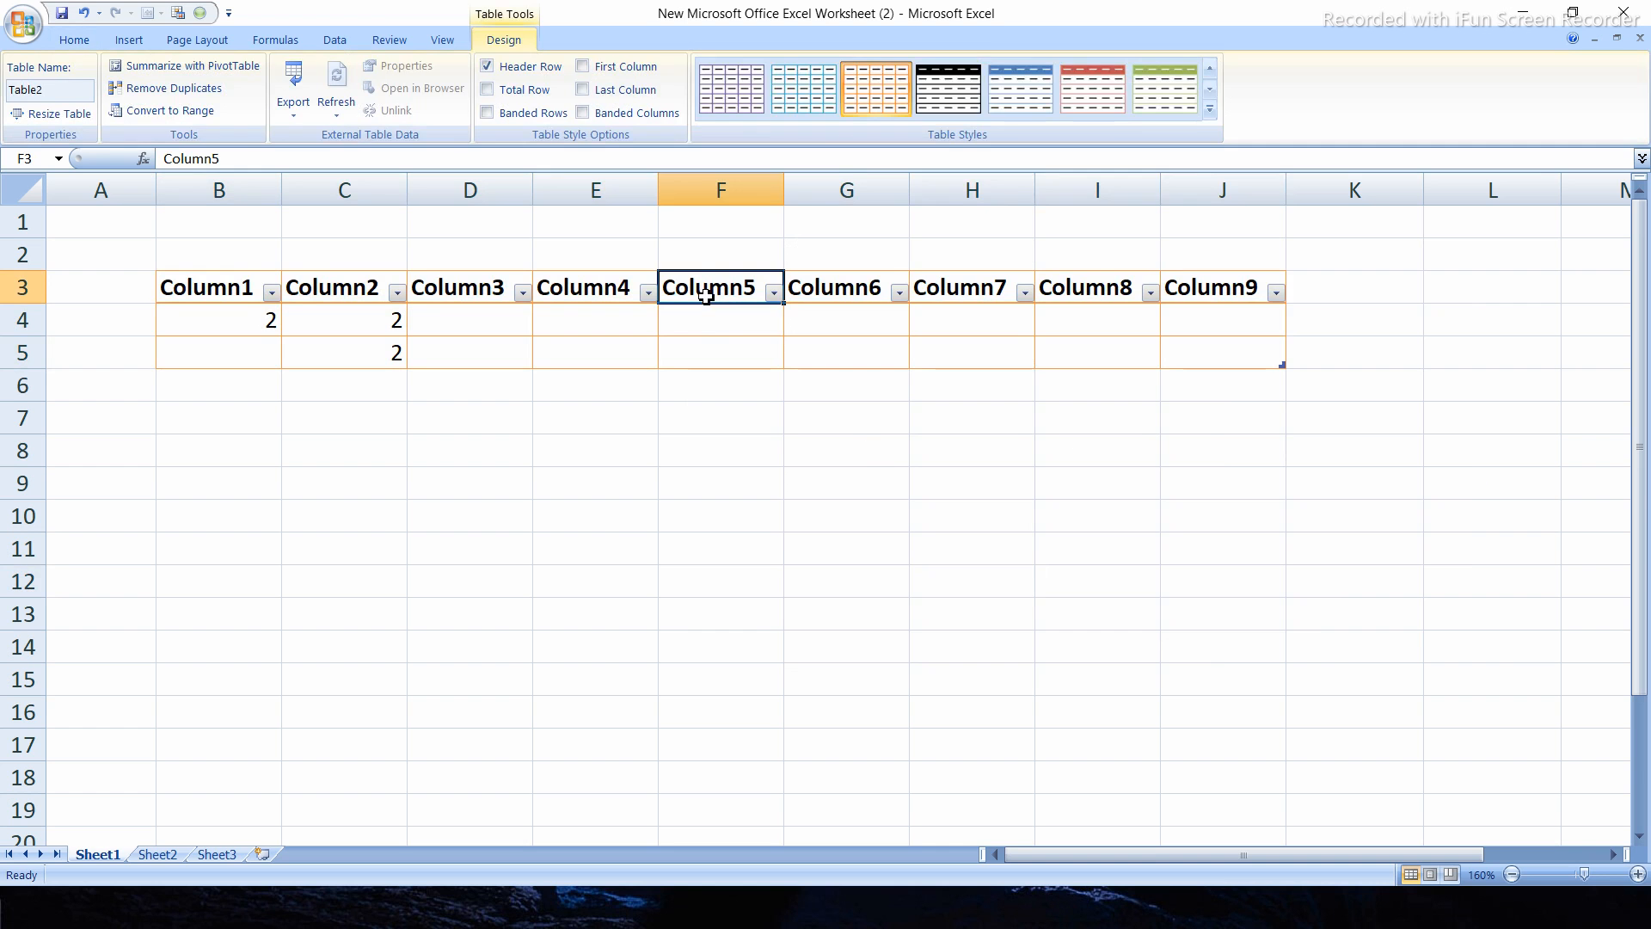
left_click(1210, 109)
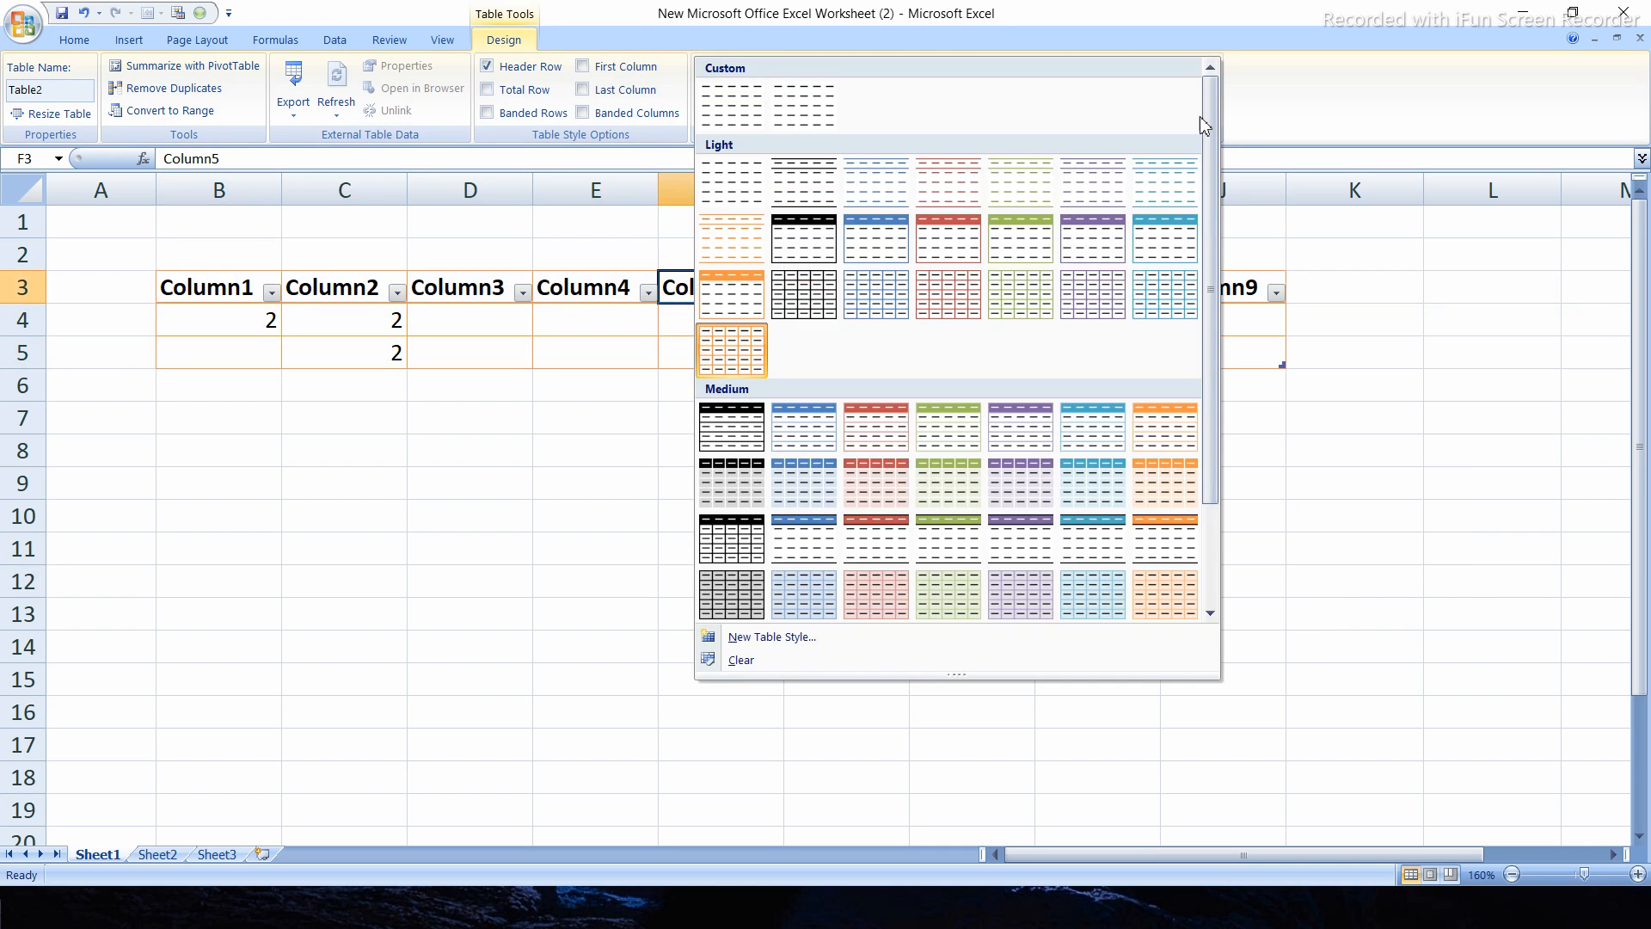
left_click(726, 96)
left_click(792, 86)
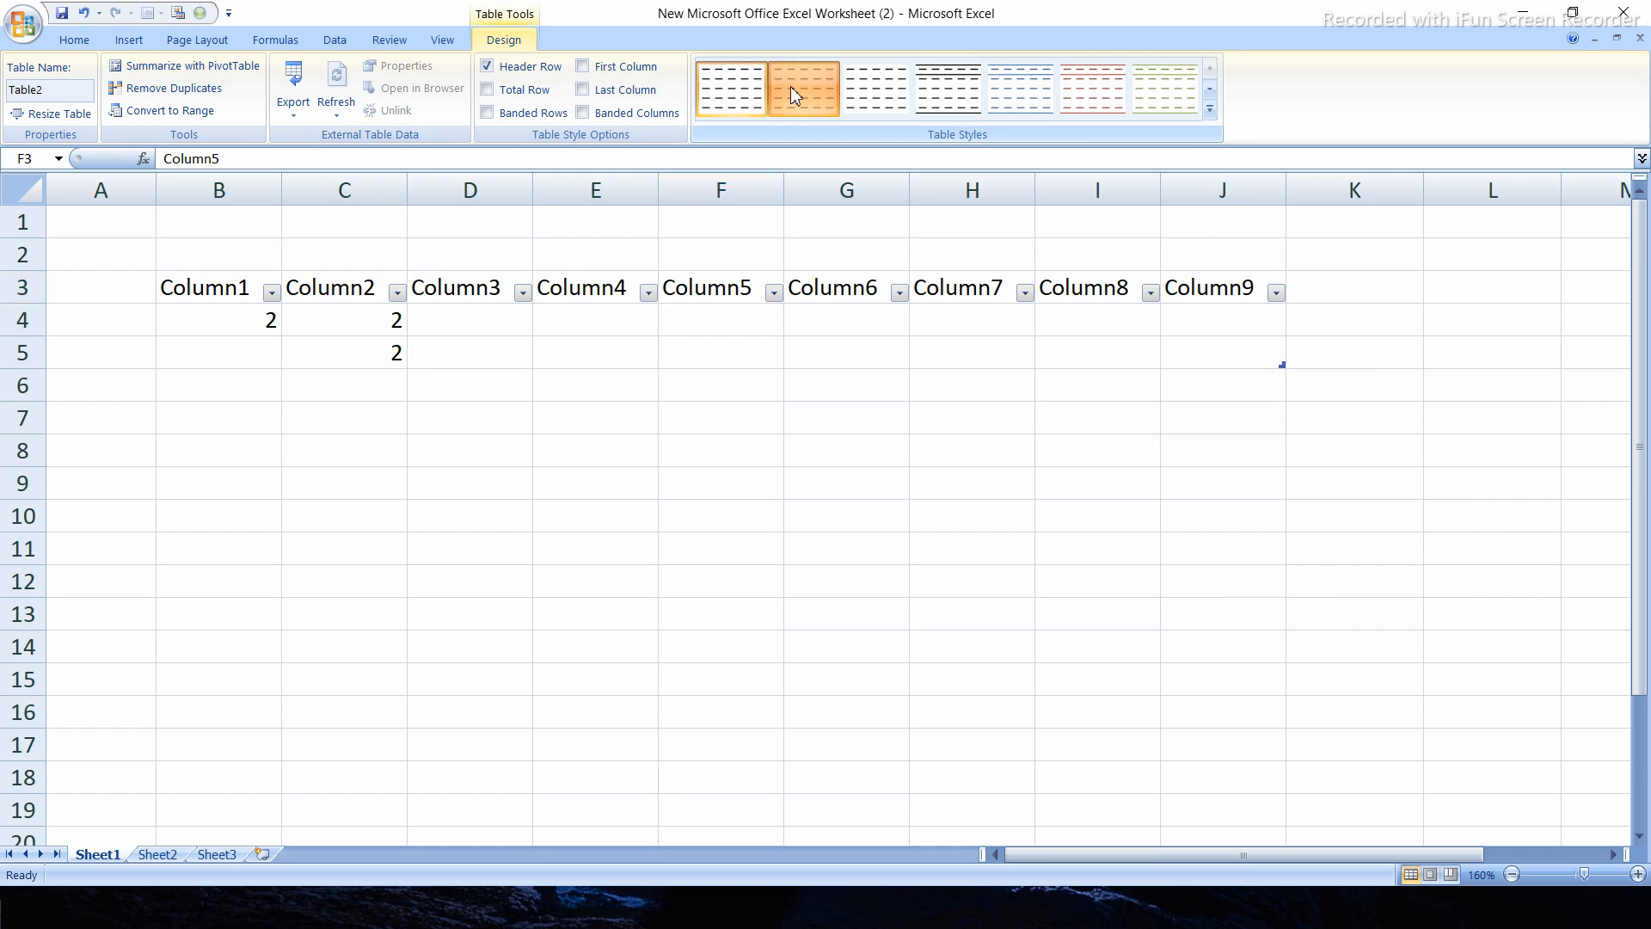
left_click(858, 111)
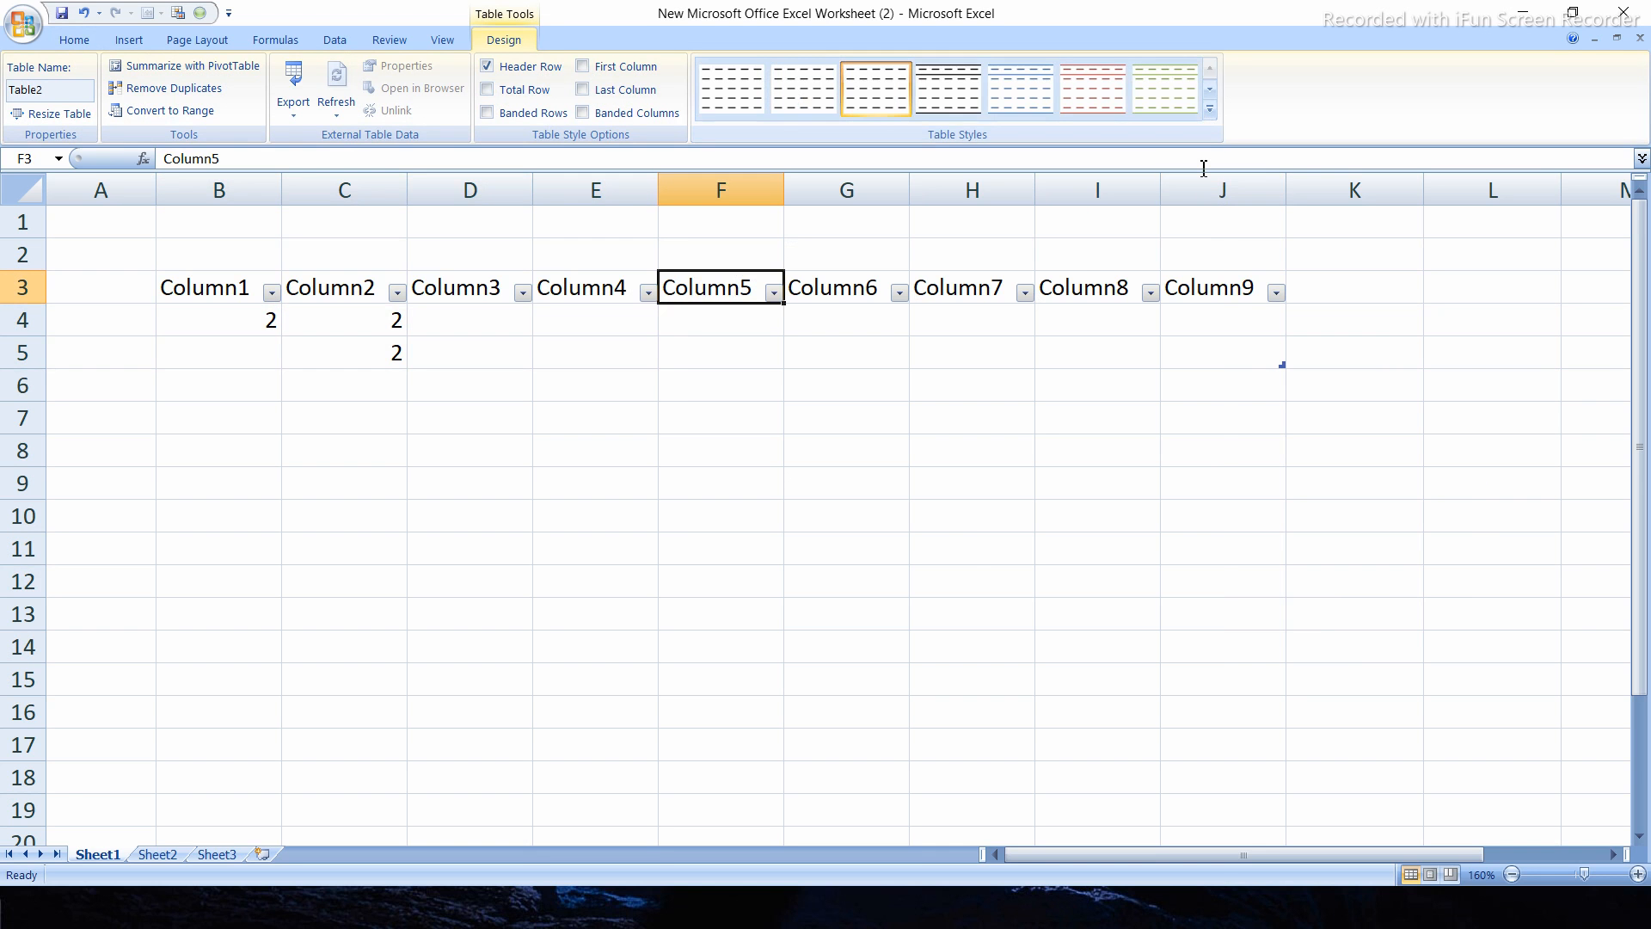
left_click(1211, 111)
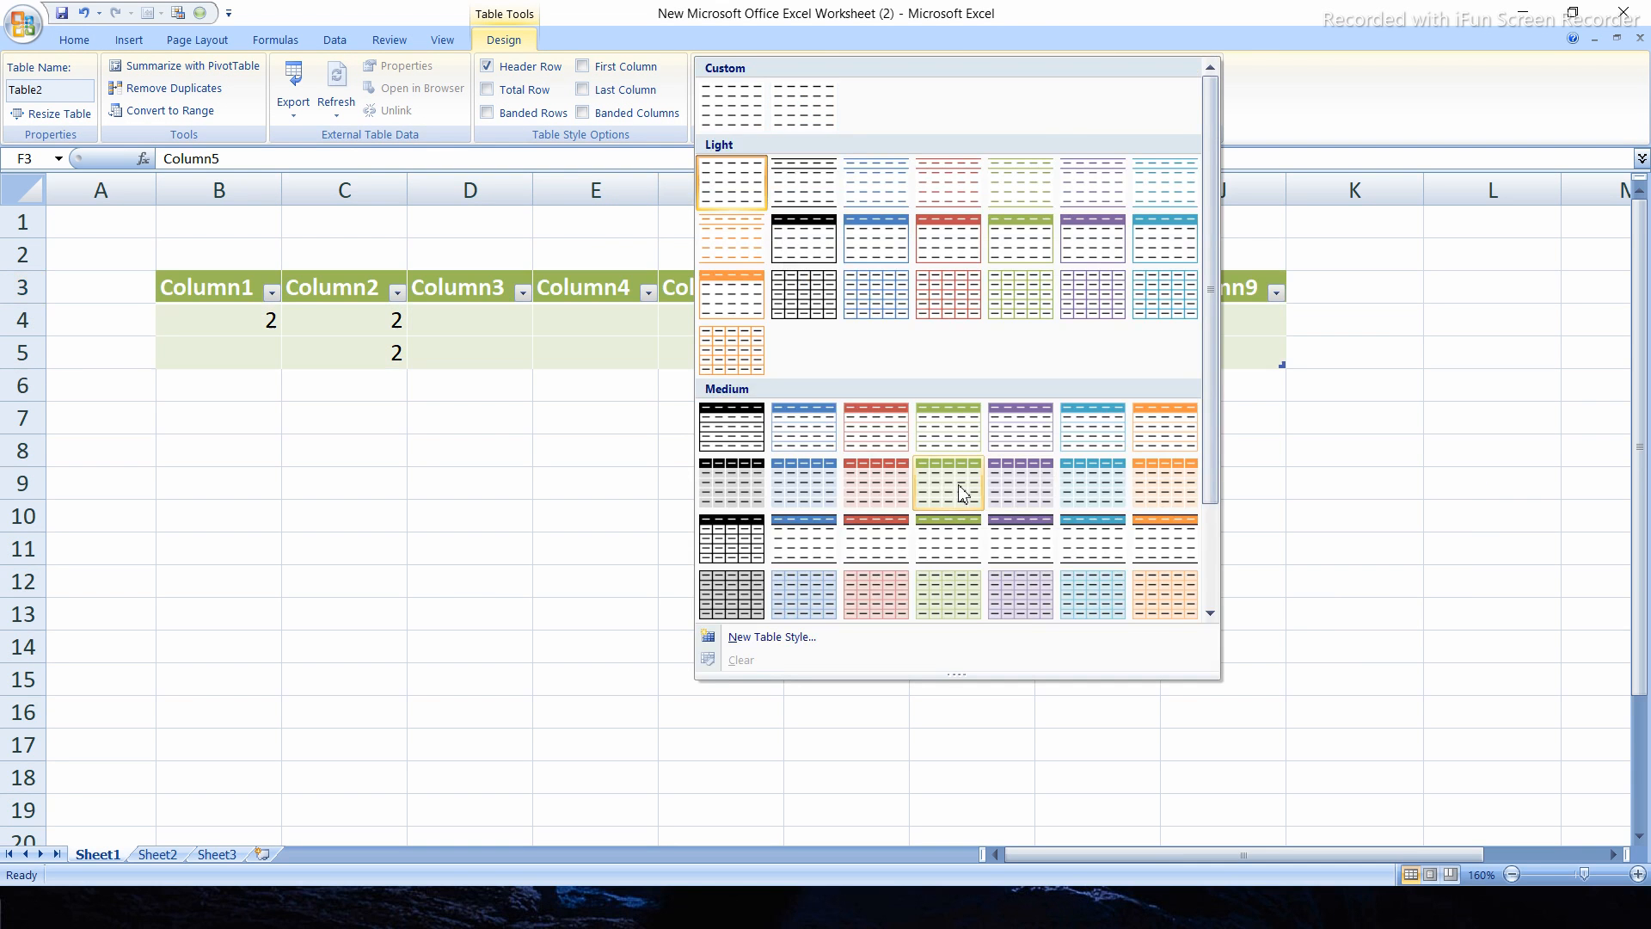
scroll(963, 489, "down", 2)
left_click(768, 637)
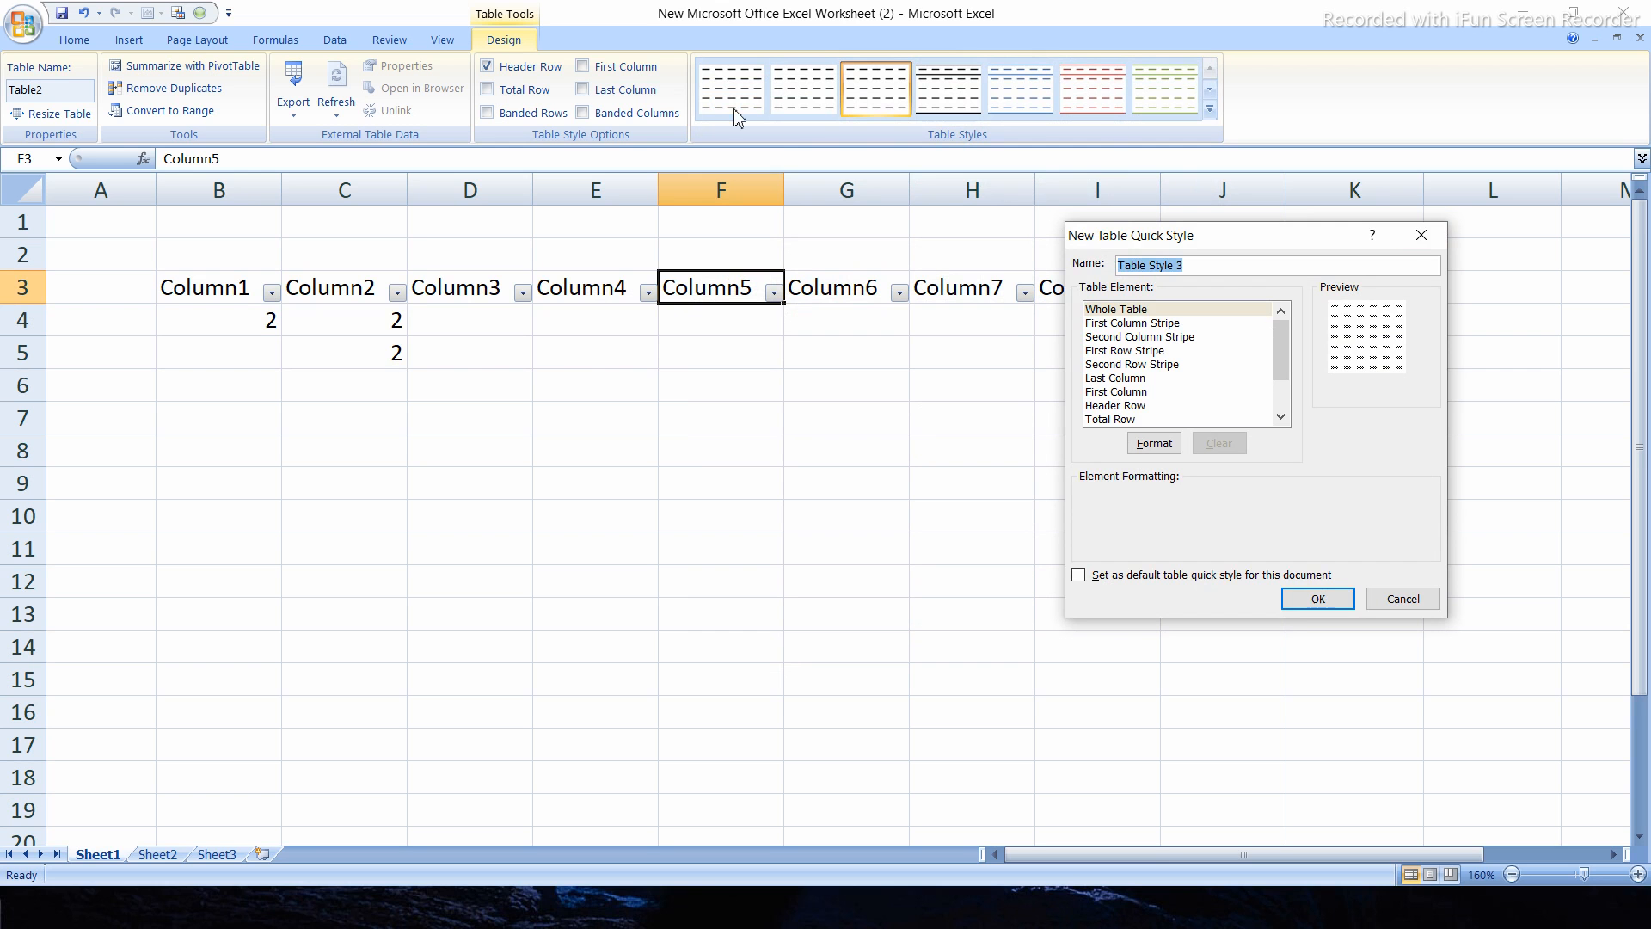
left_click(1421, 235)
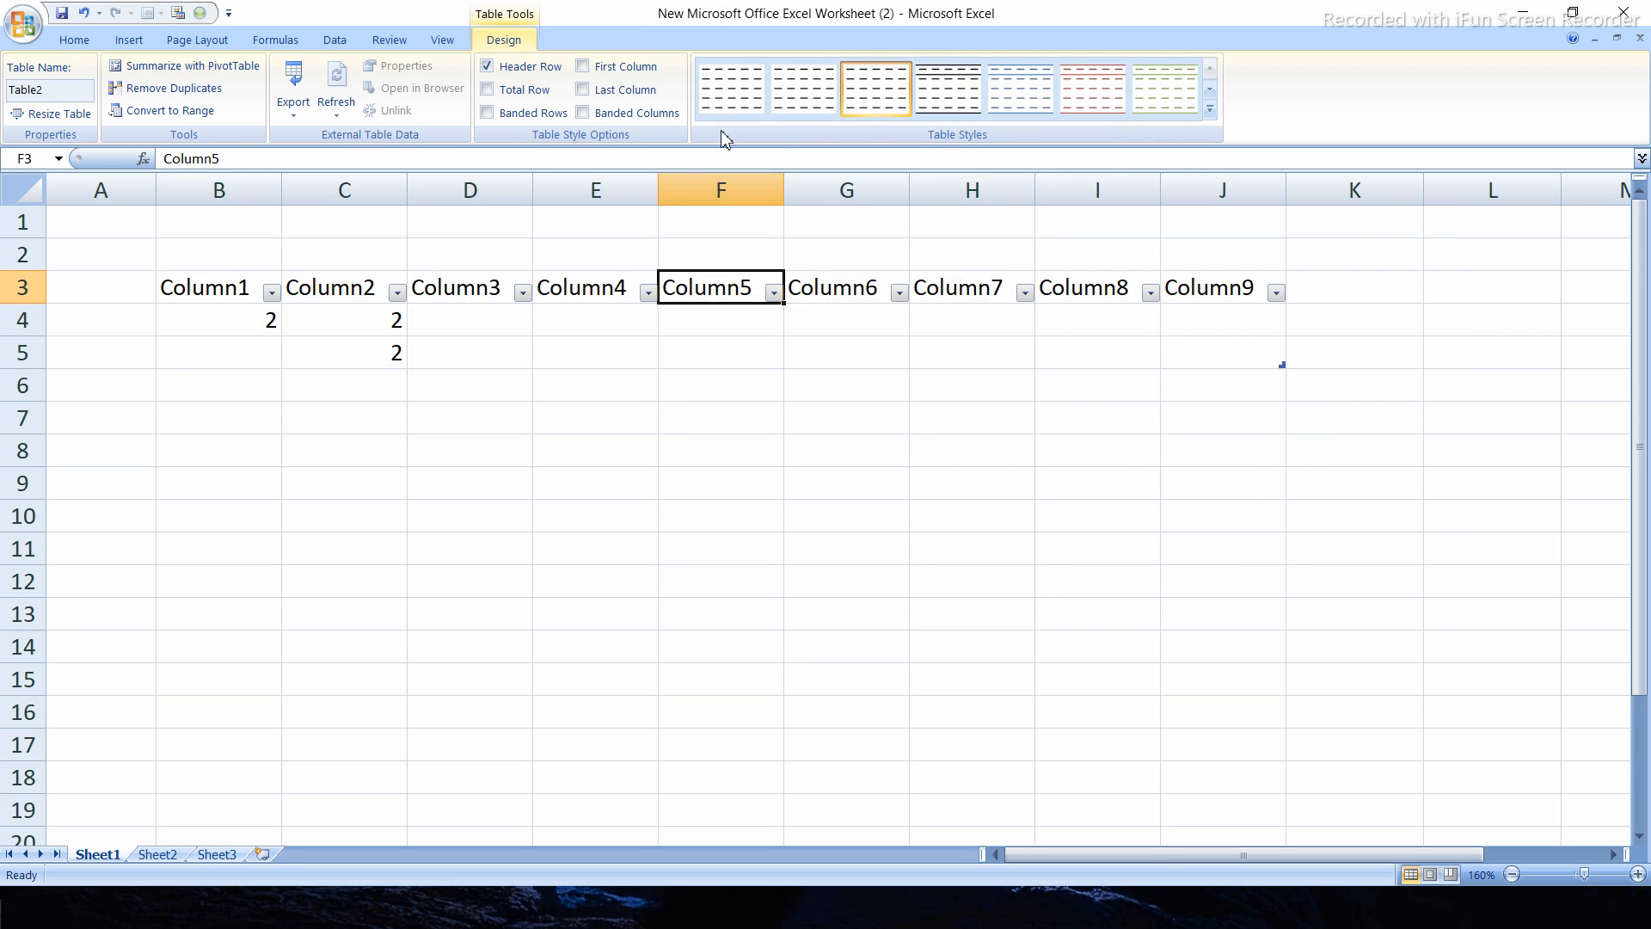
Delete the custom styles Table Style 2 and Table Style 1 from the table style gallery.
left_click(557, 406)
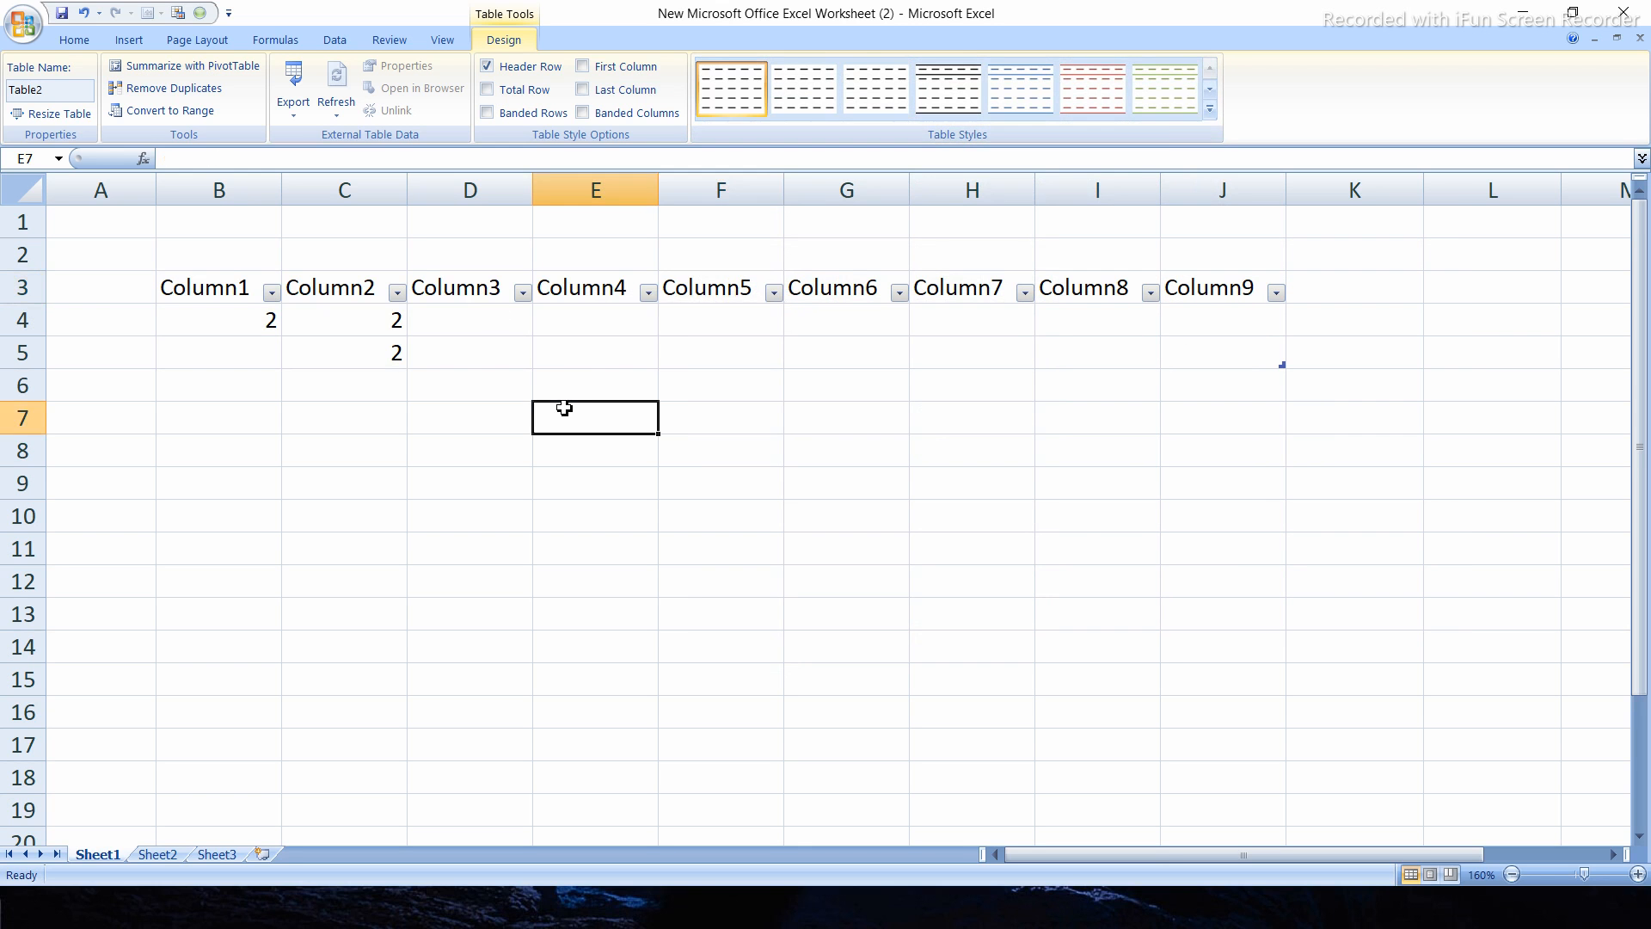
left_click(594, 300)
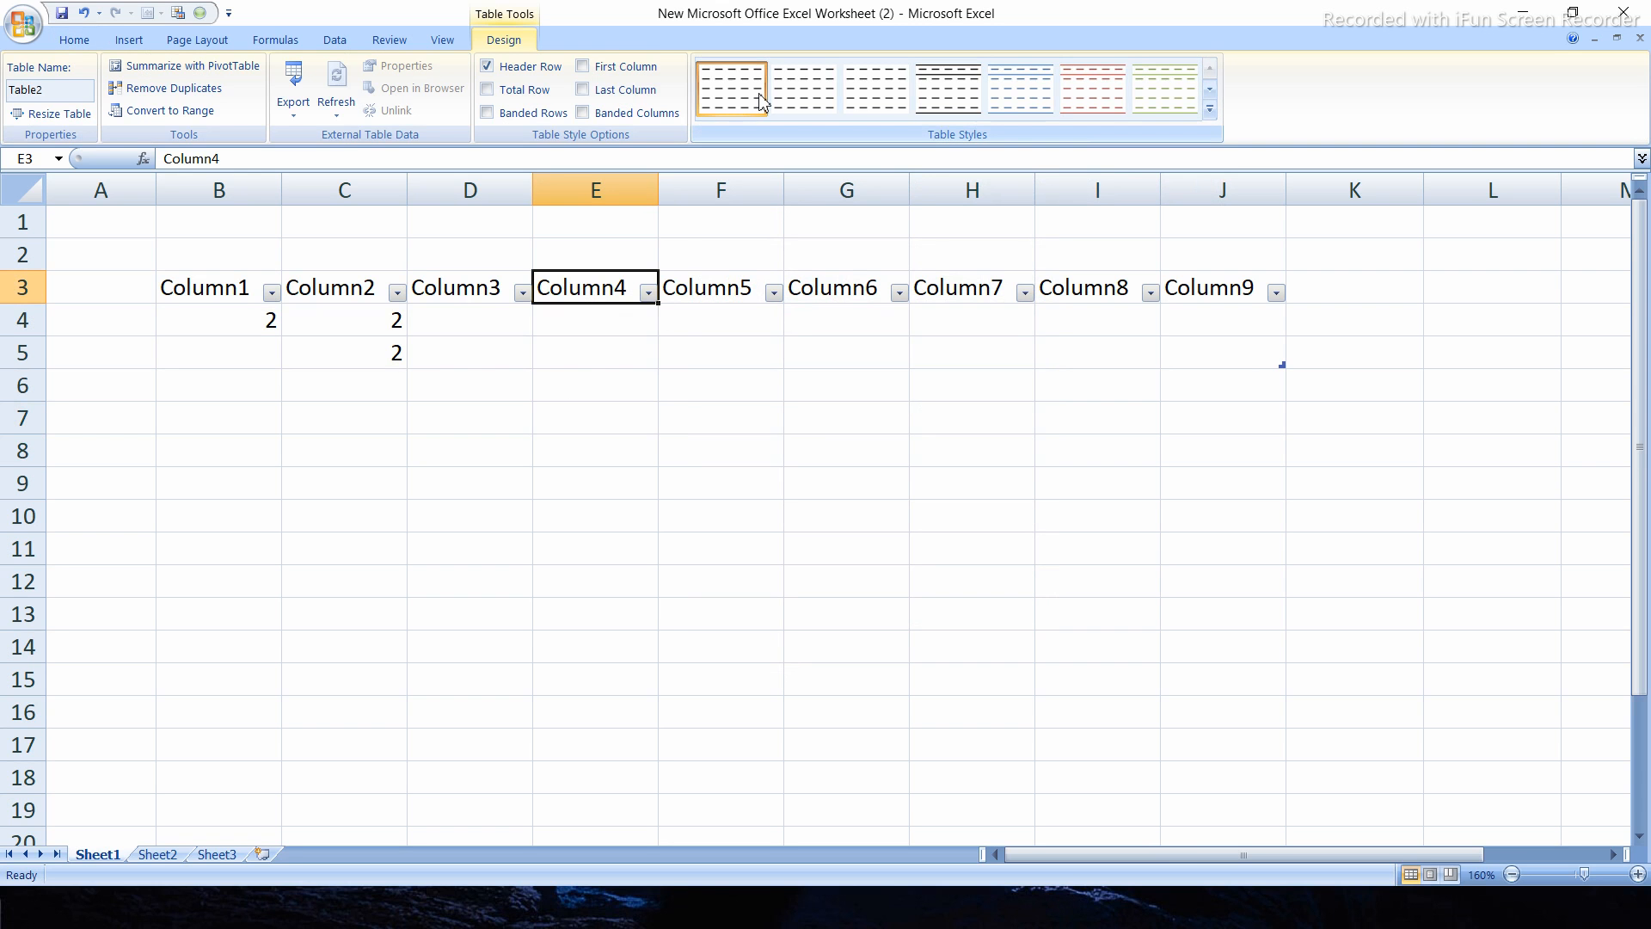
right_click(798, 112)
left_click(862, 220)
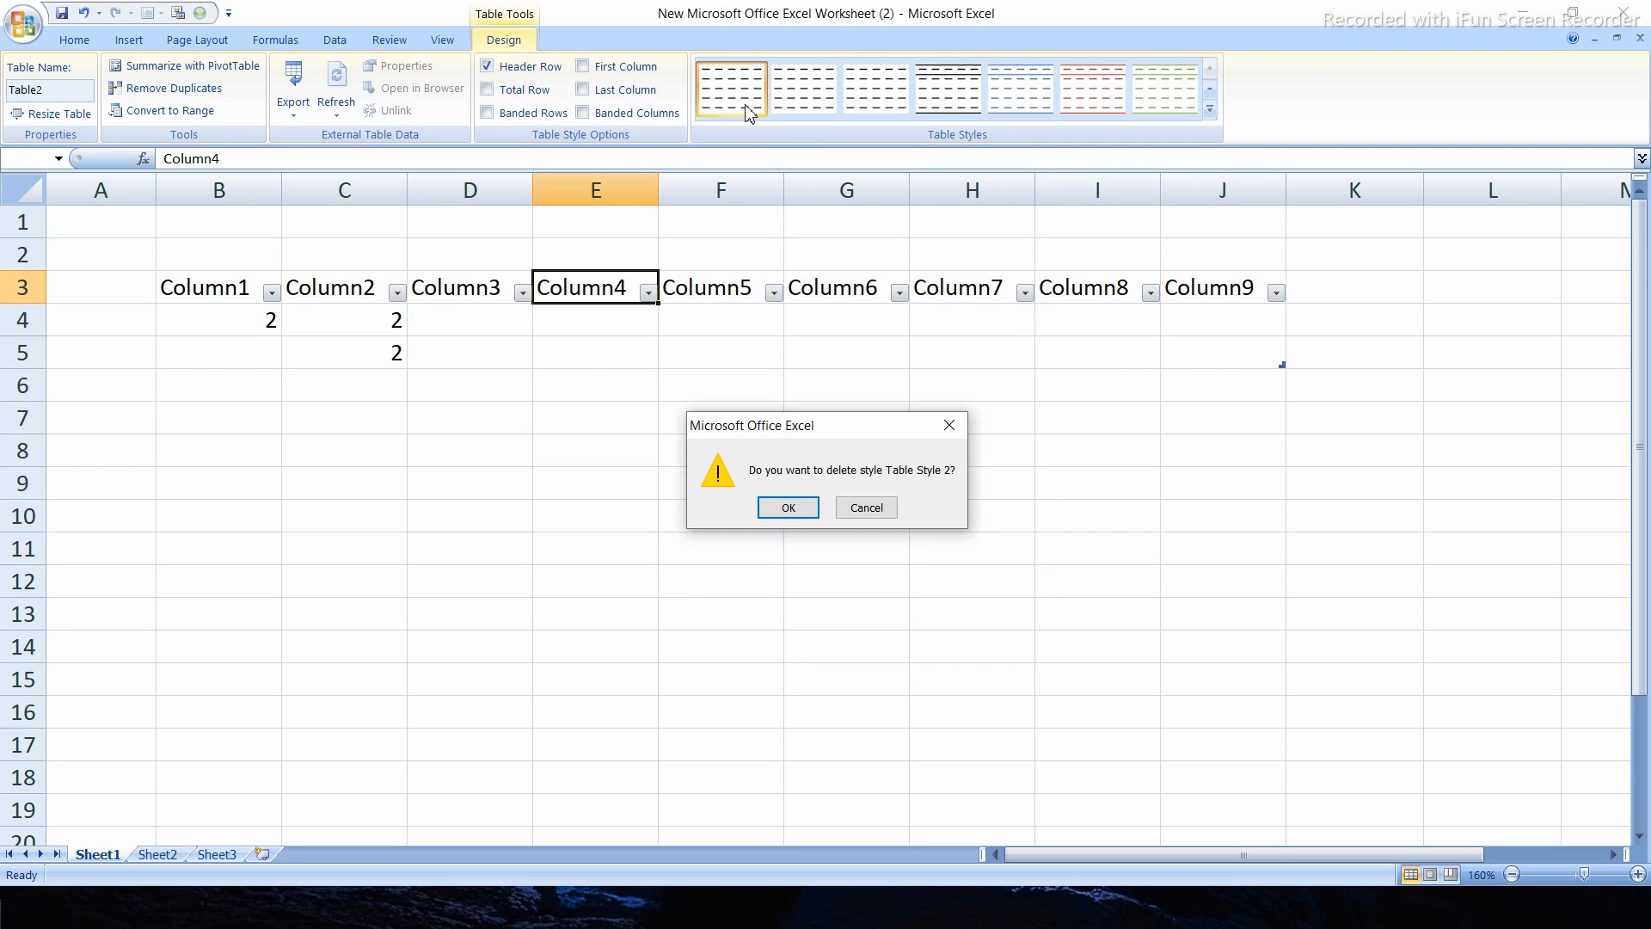
left_click(814, 512)
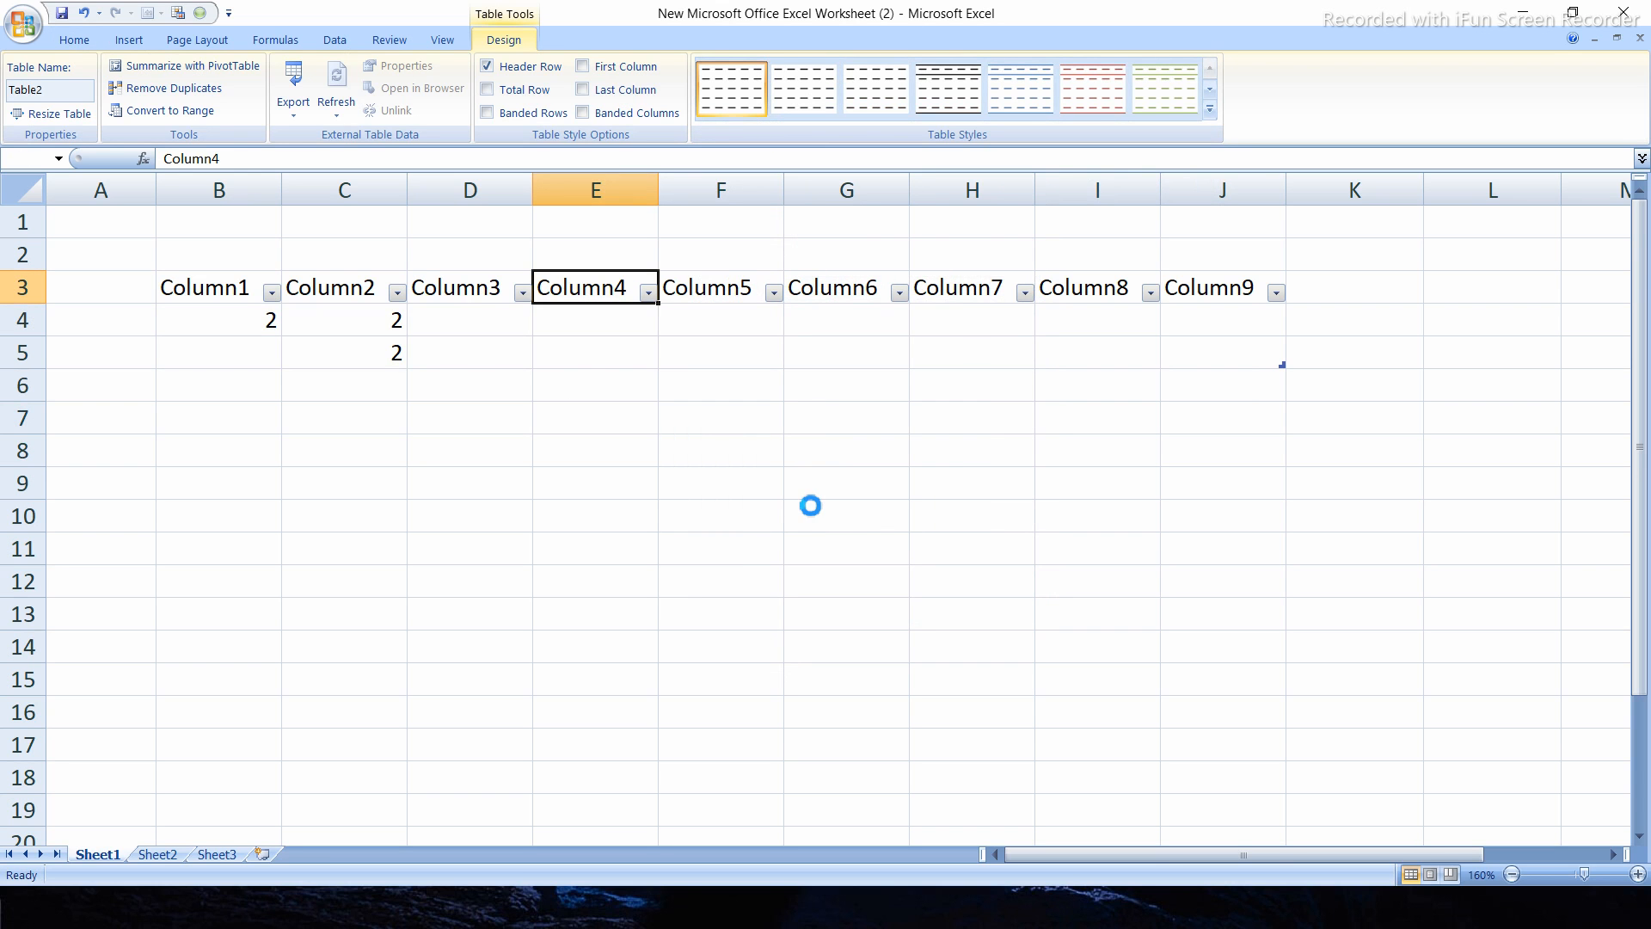
right_click(740, 104)
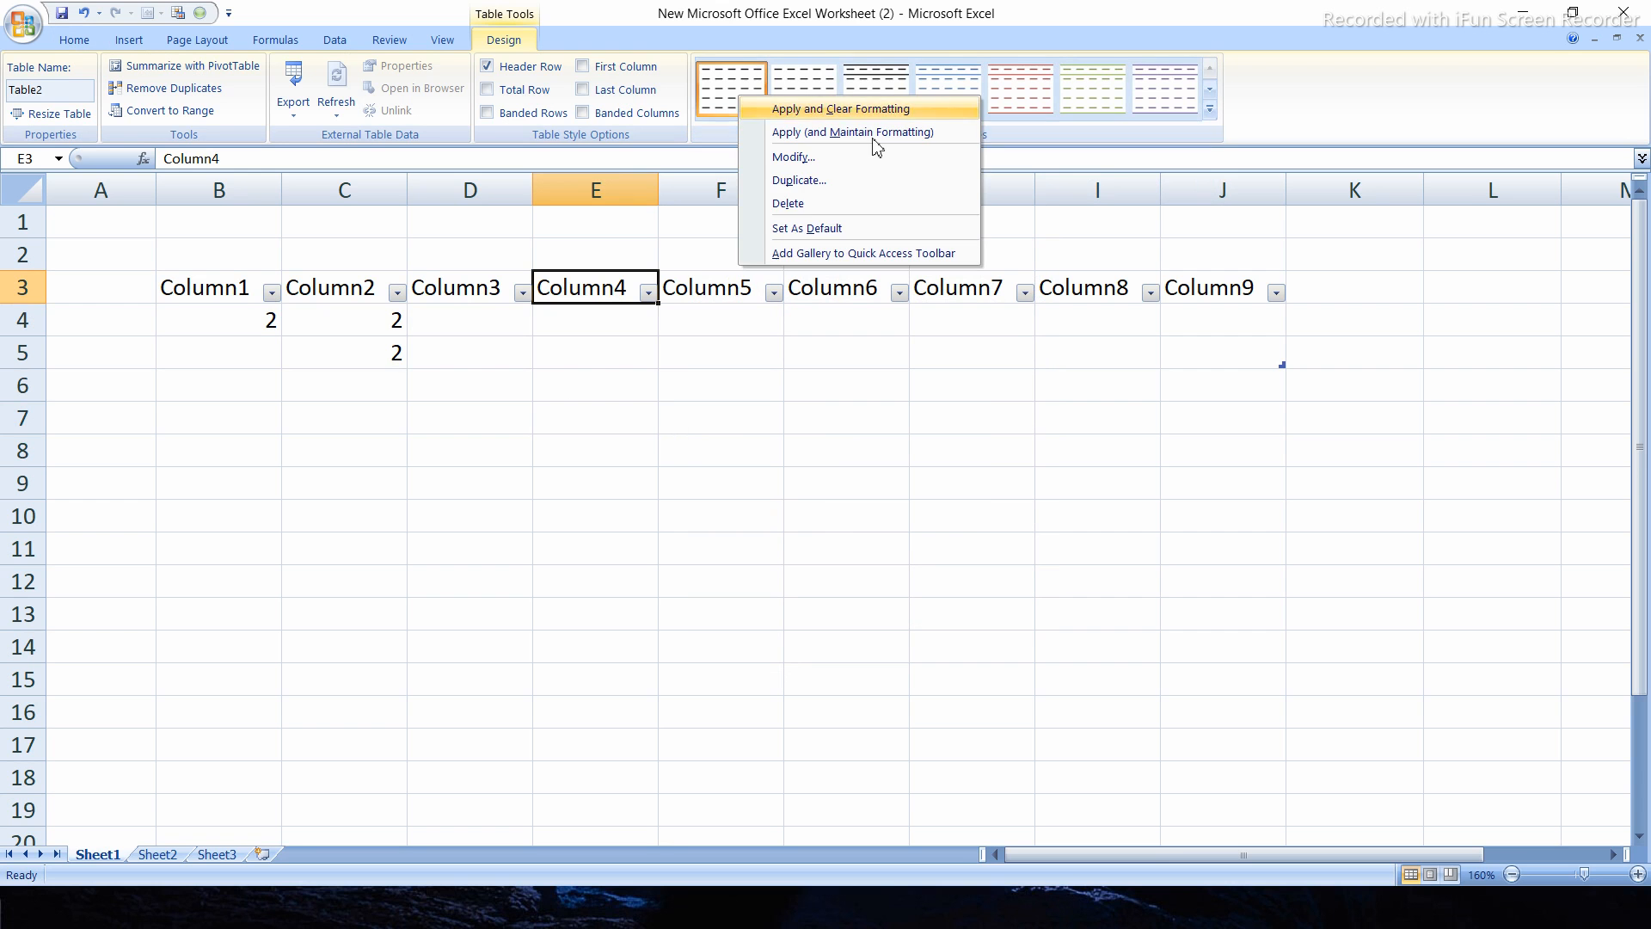
left_click(827, 203)
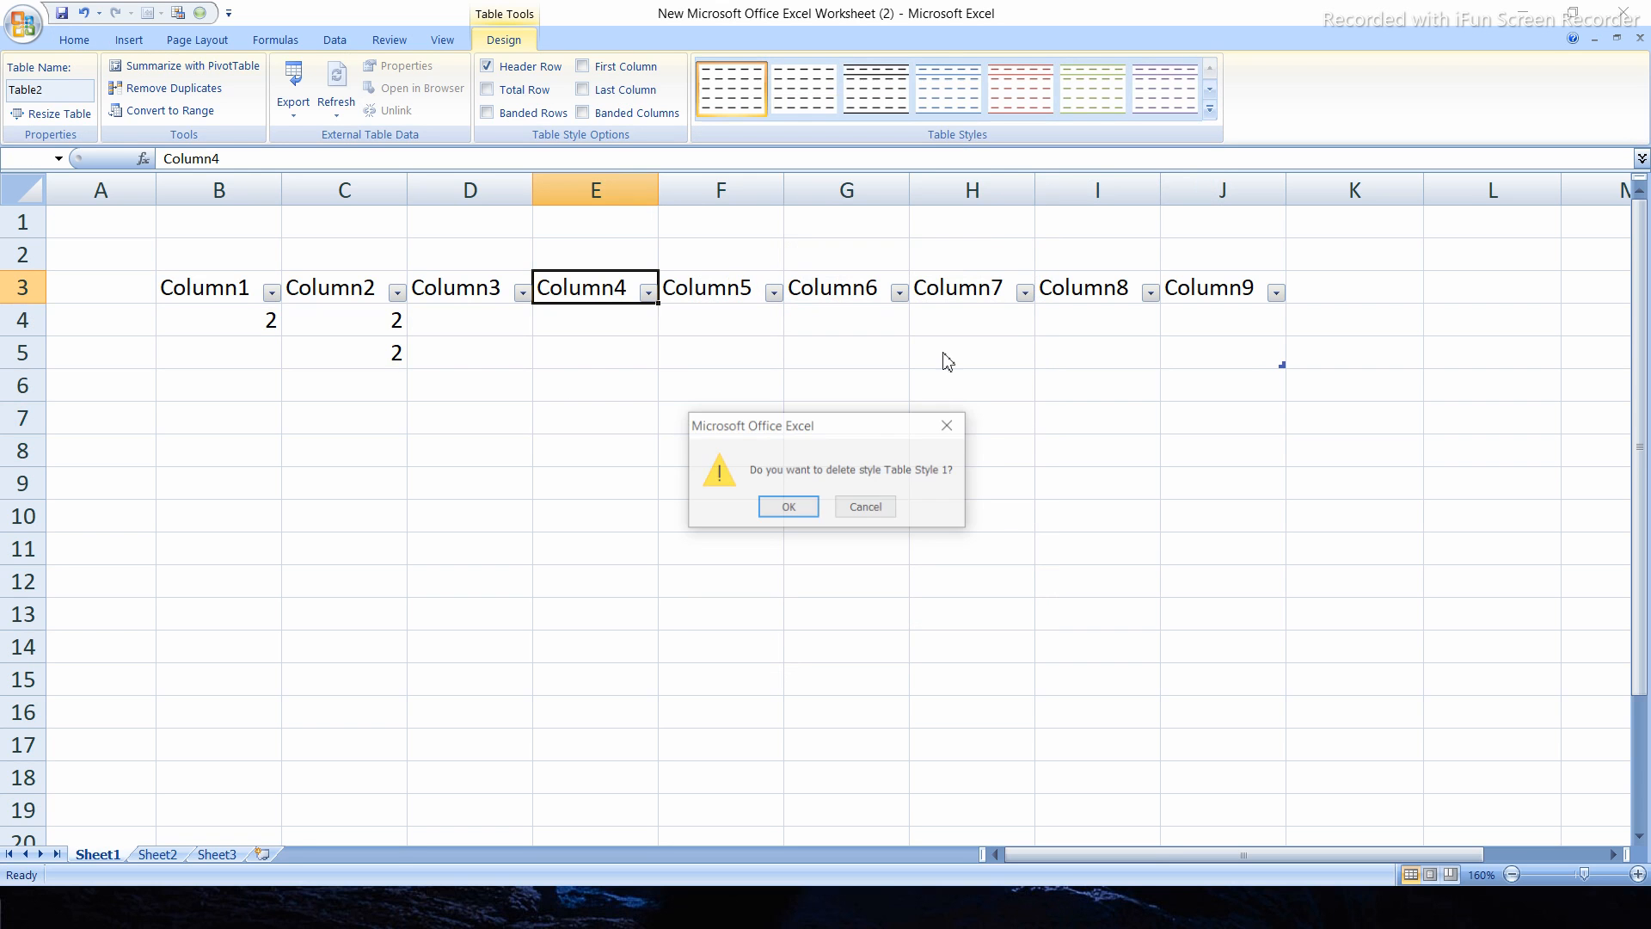
left_click(808, 511)
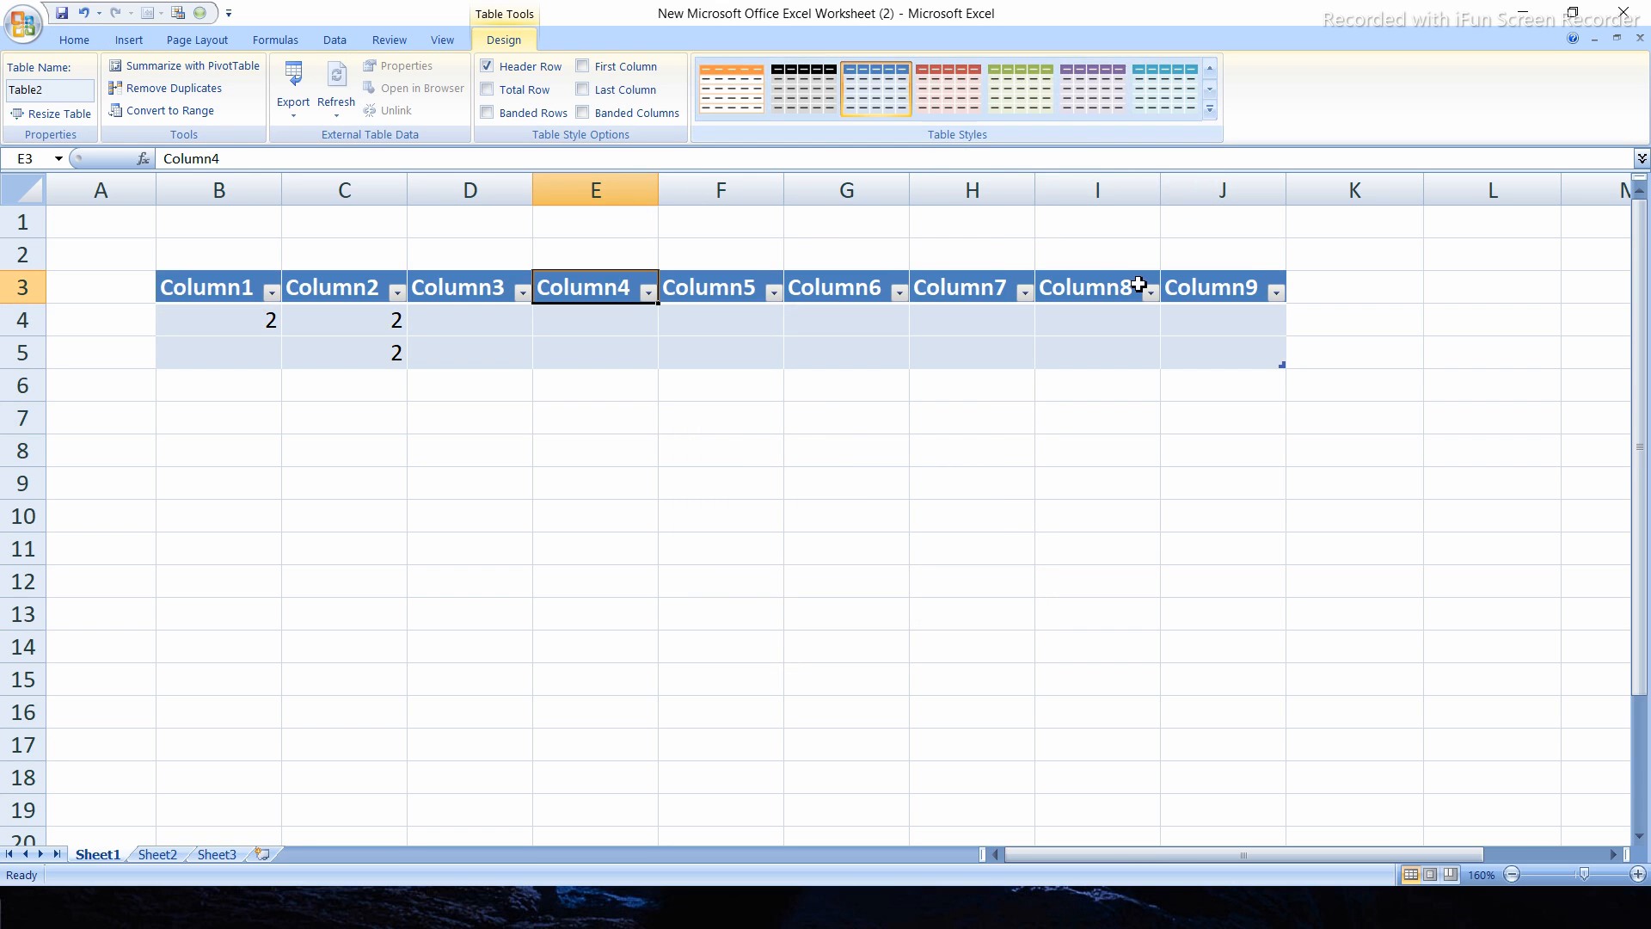
Start a new table style and set its Second Column Stripe size to 4.
left_click(1209, 110)
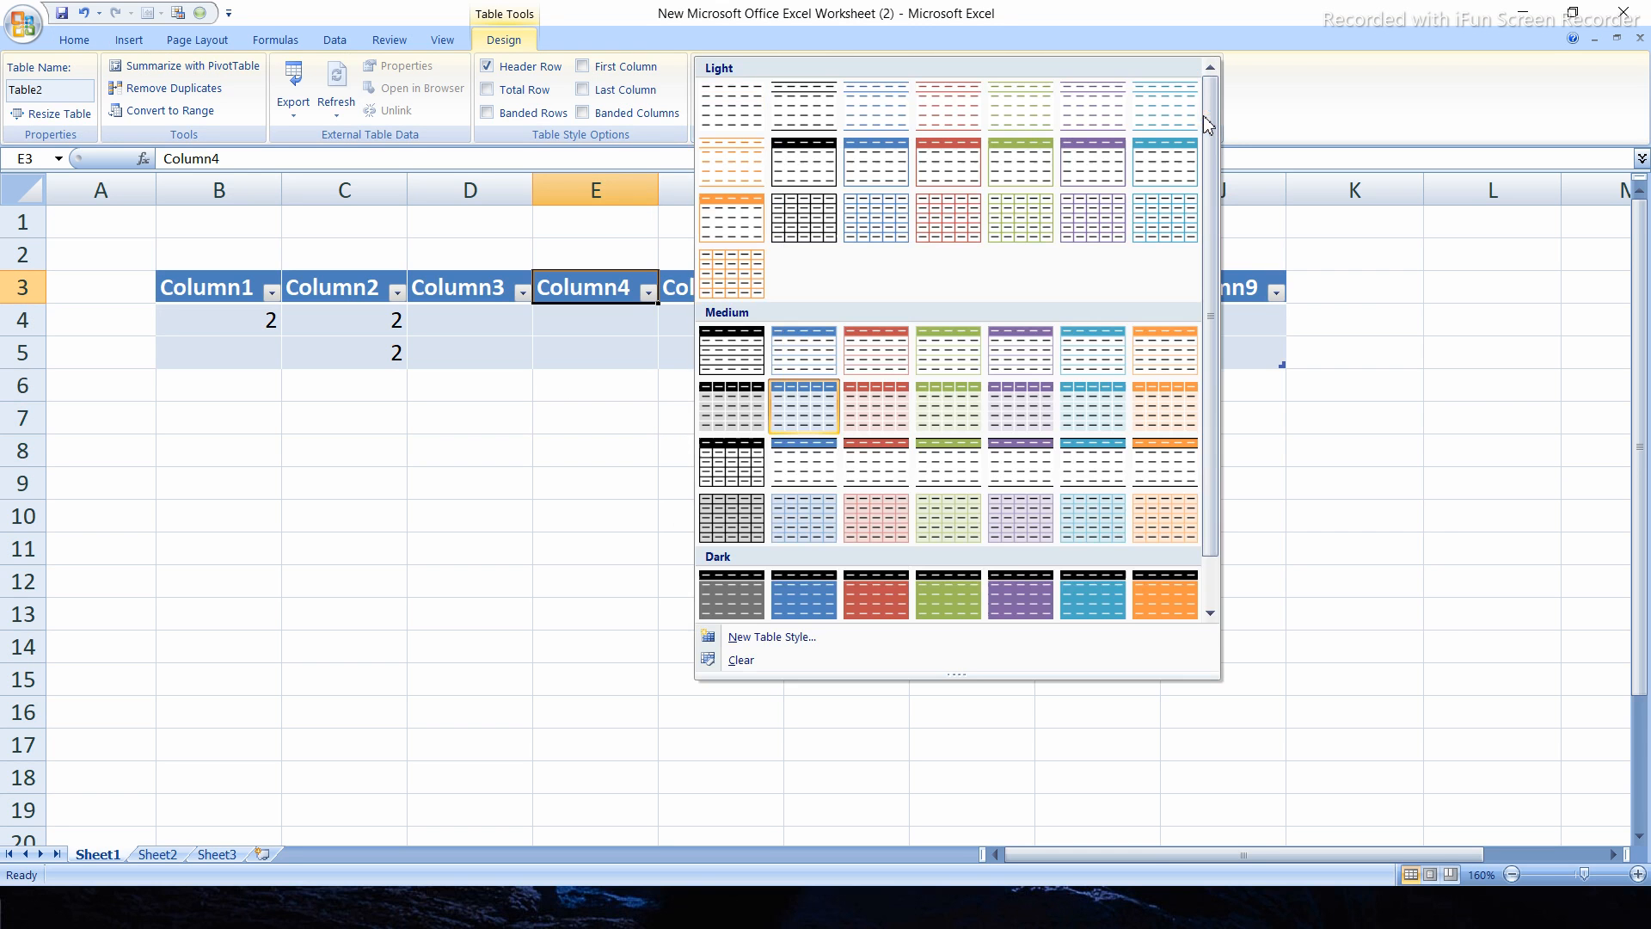
left_click(741, 647)
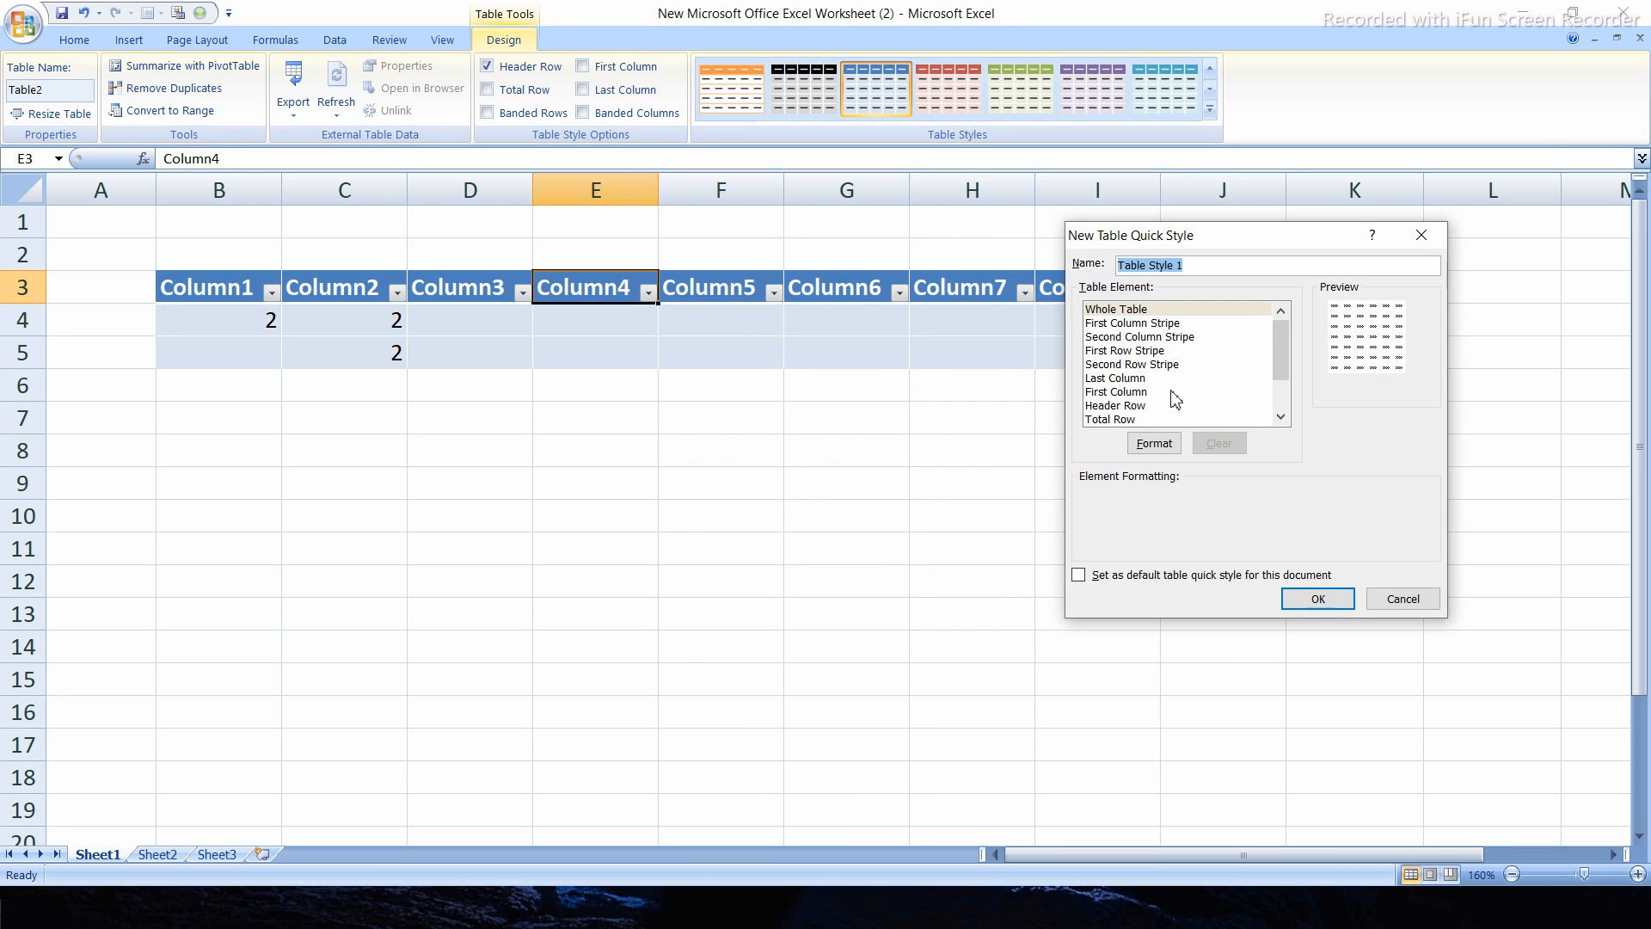
scroll(1173, 371, "down", 2)
scroll(1175, 378, "up", 2)
left_click(1179, 337)
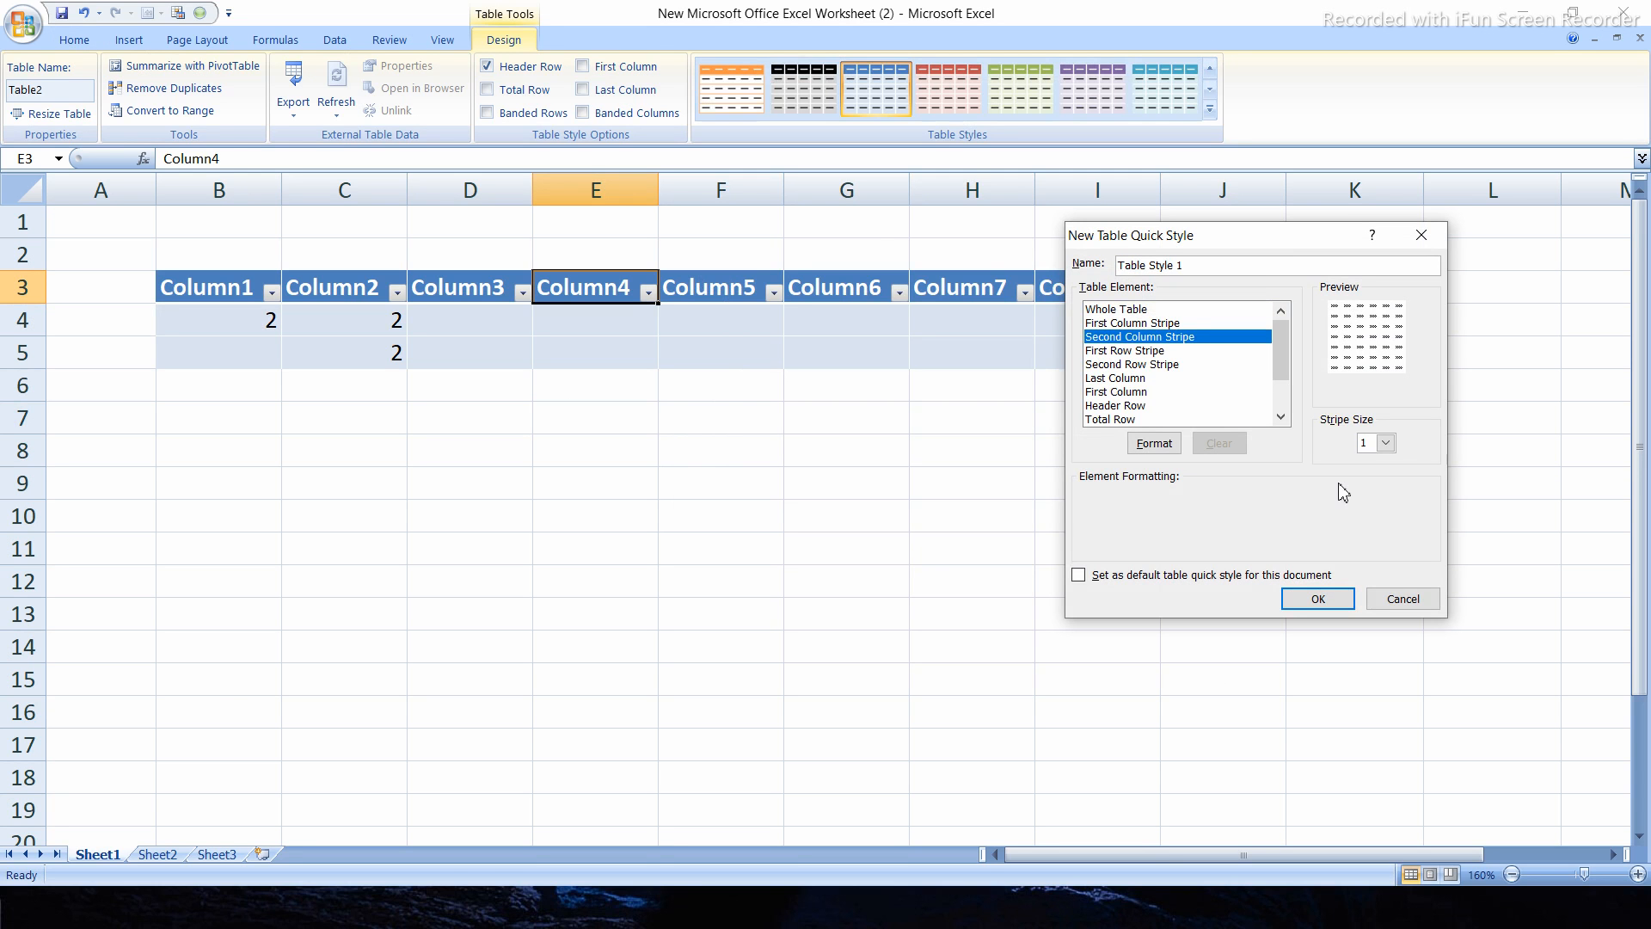
left_click(1385, 443)
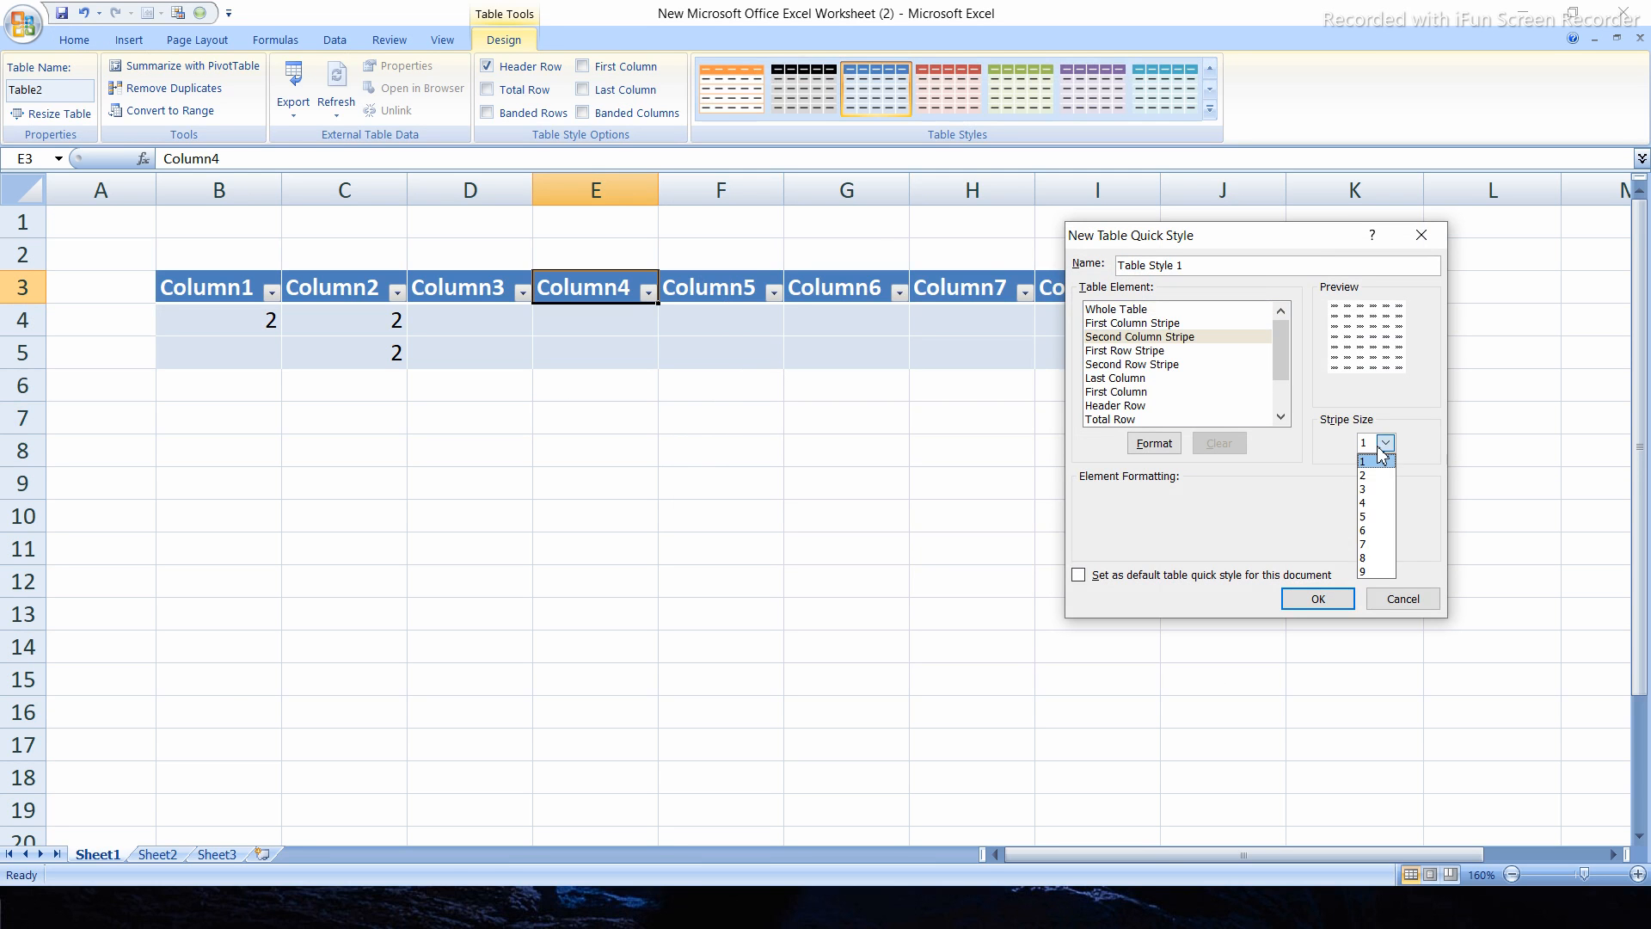
left_click(1367, 502)
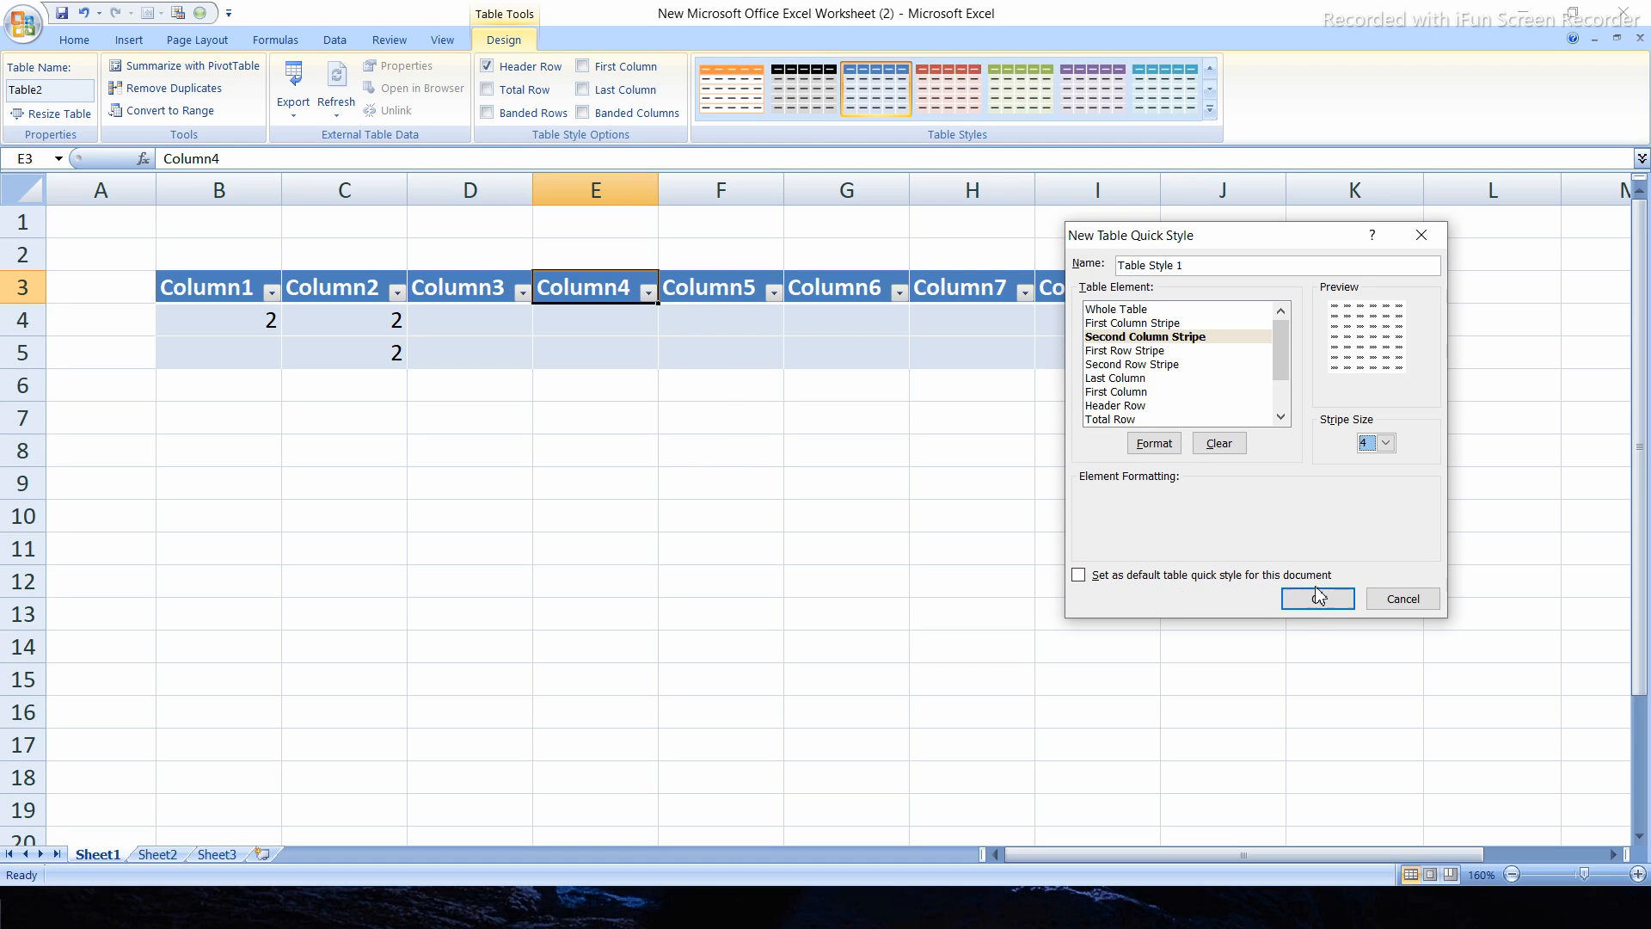
Open the Second Column Stripe's formatting and choose the medium dashed border line style.
left_click(1167, 449)
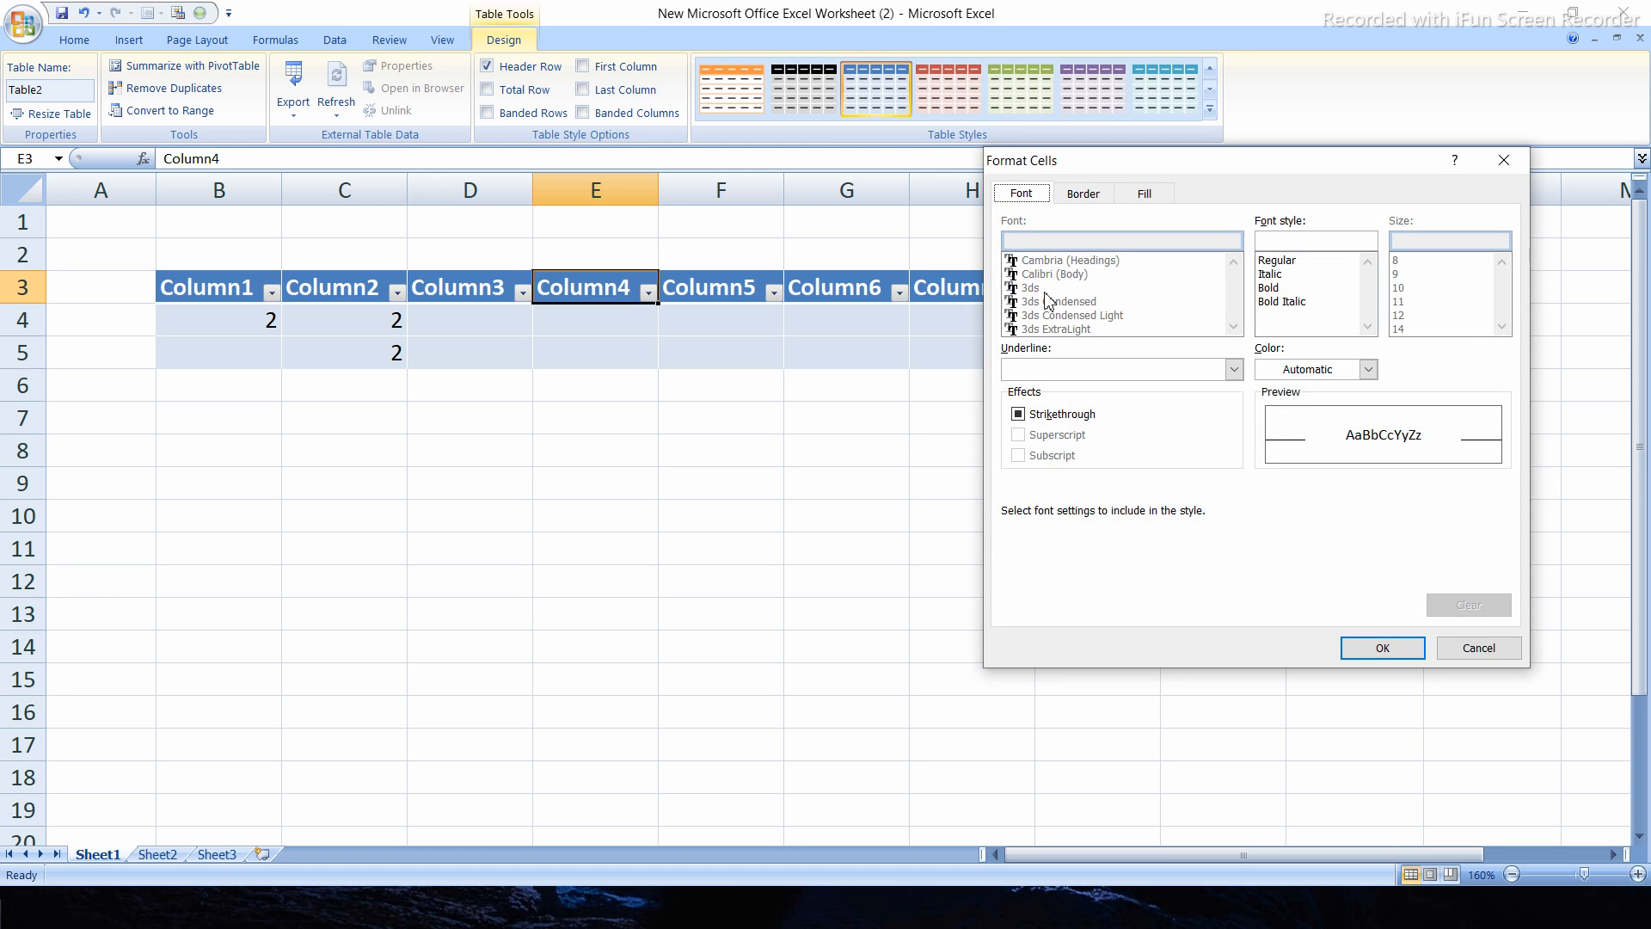
left_click(1085, 196)
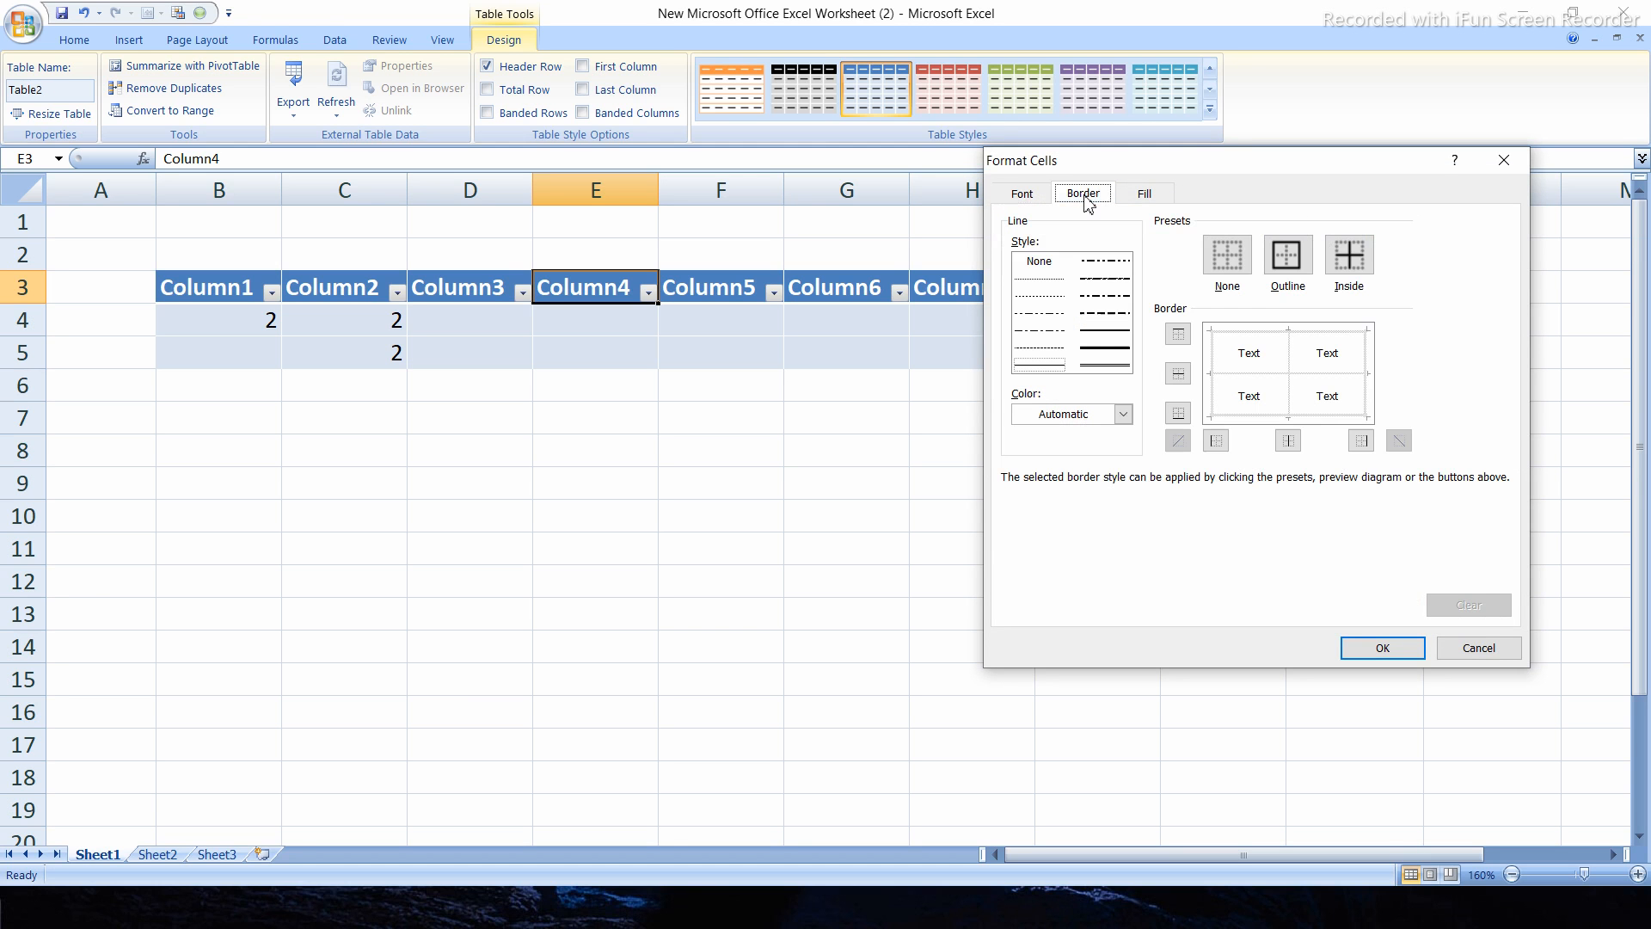
left_click(1105, 349)
left_click(1111, 315)
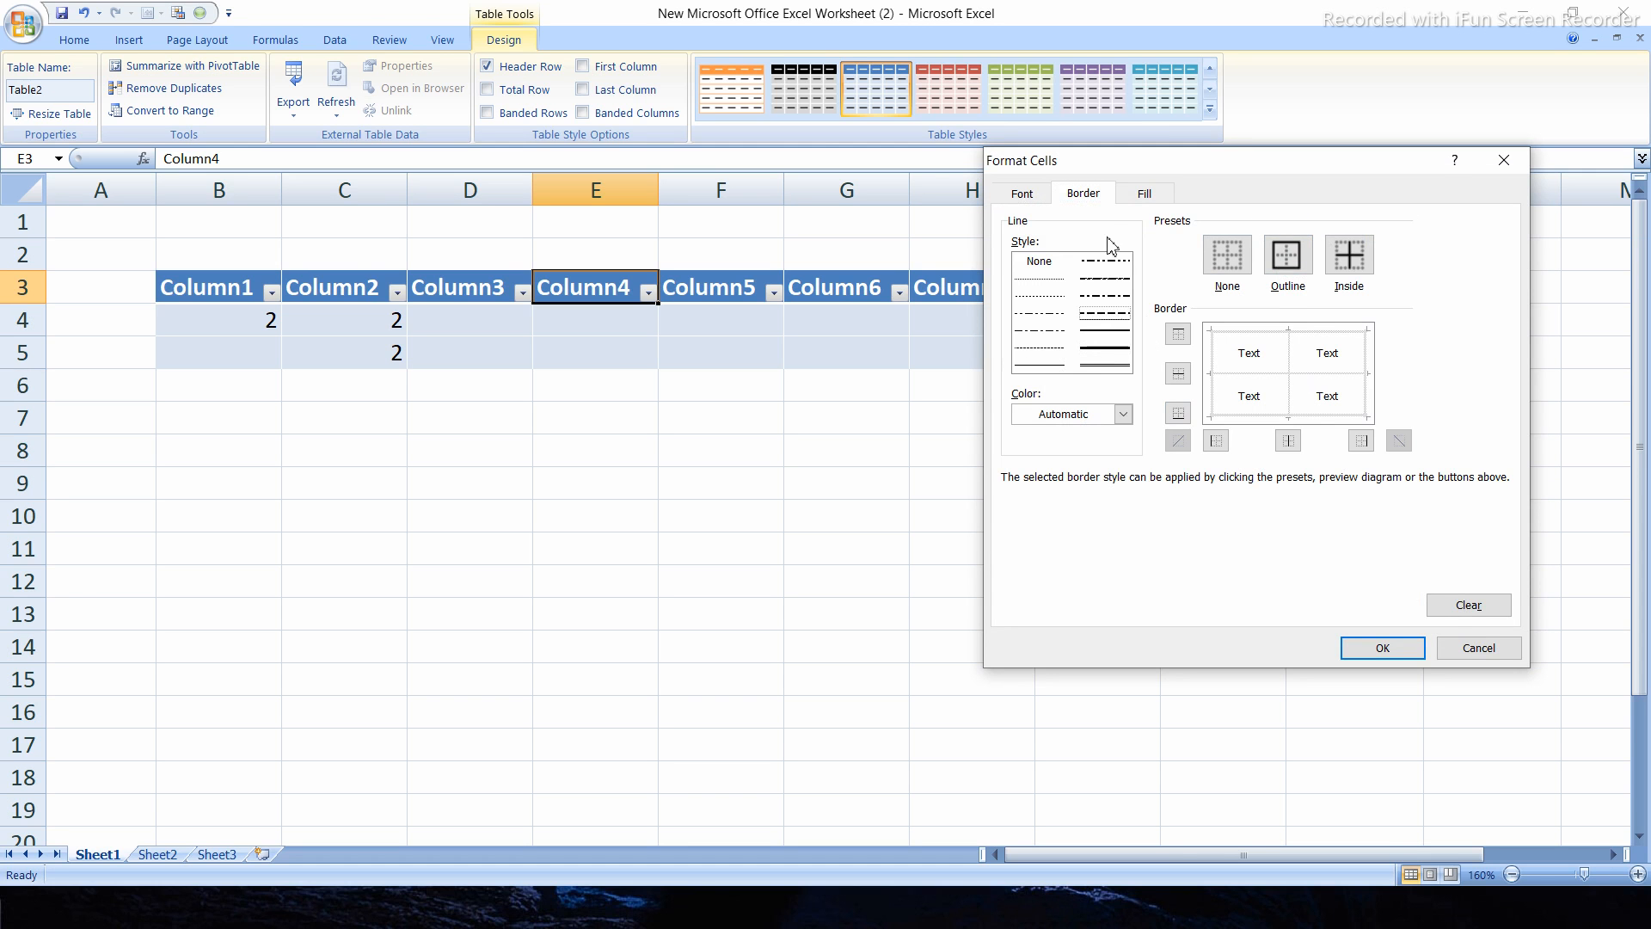
Give the Second Column Stripe a light salmon-red background fill and save the new table style.
left_click(1144, 192)
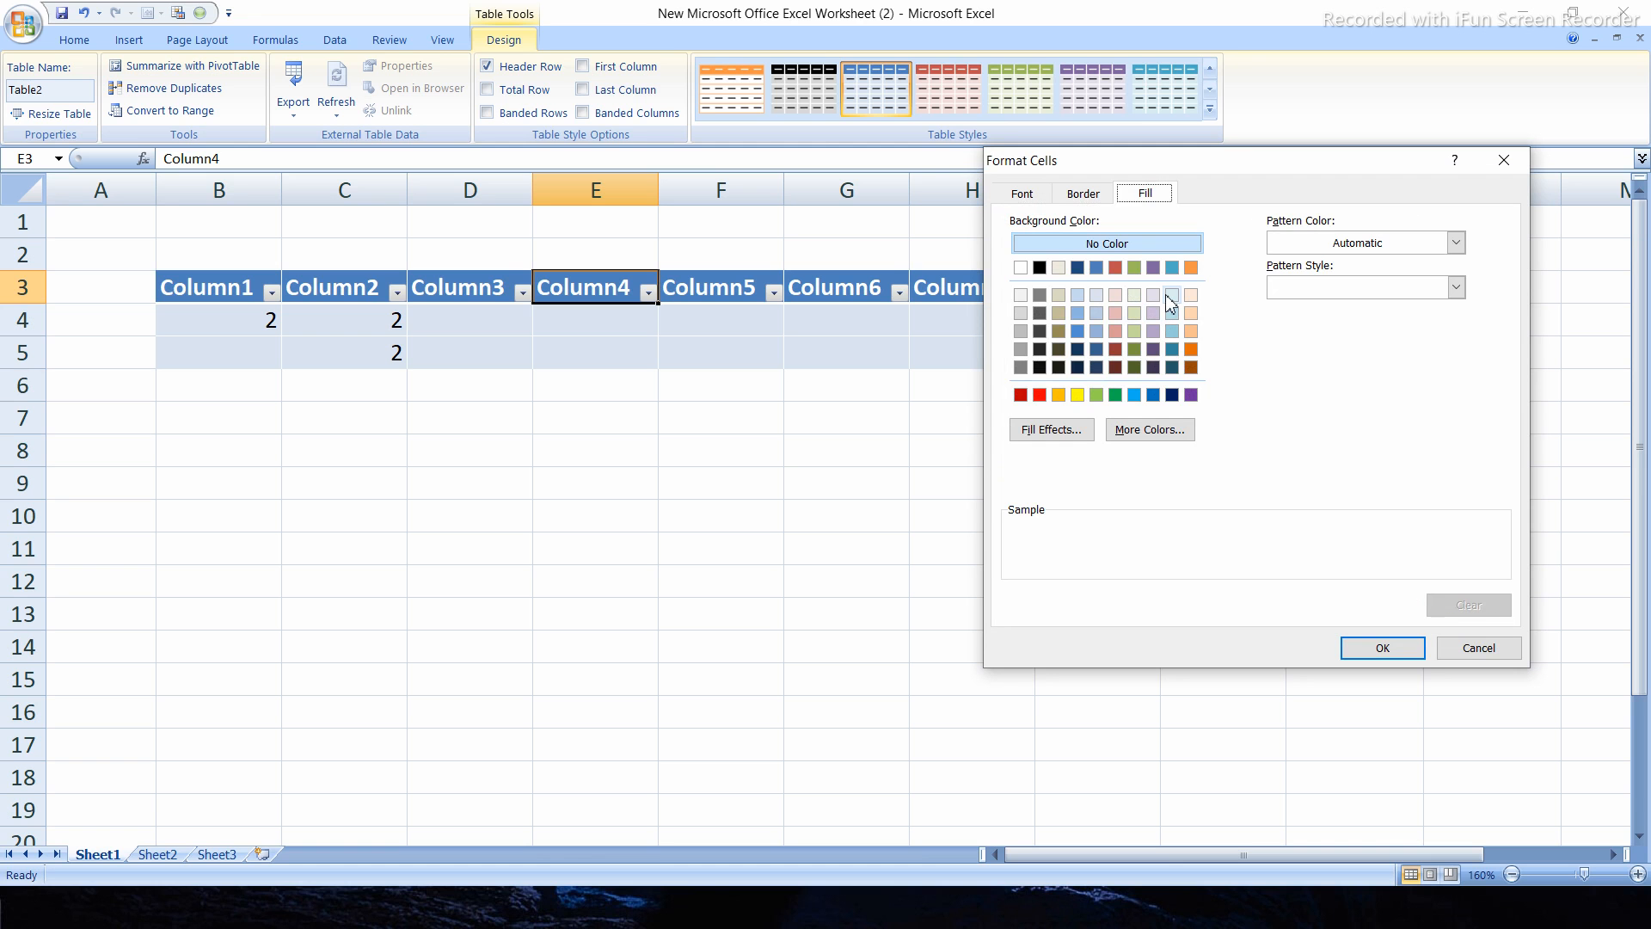
left_click(1170, 297)
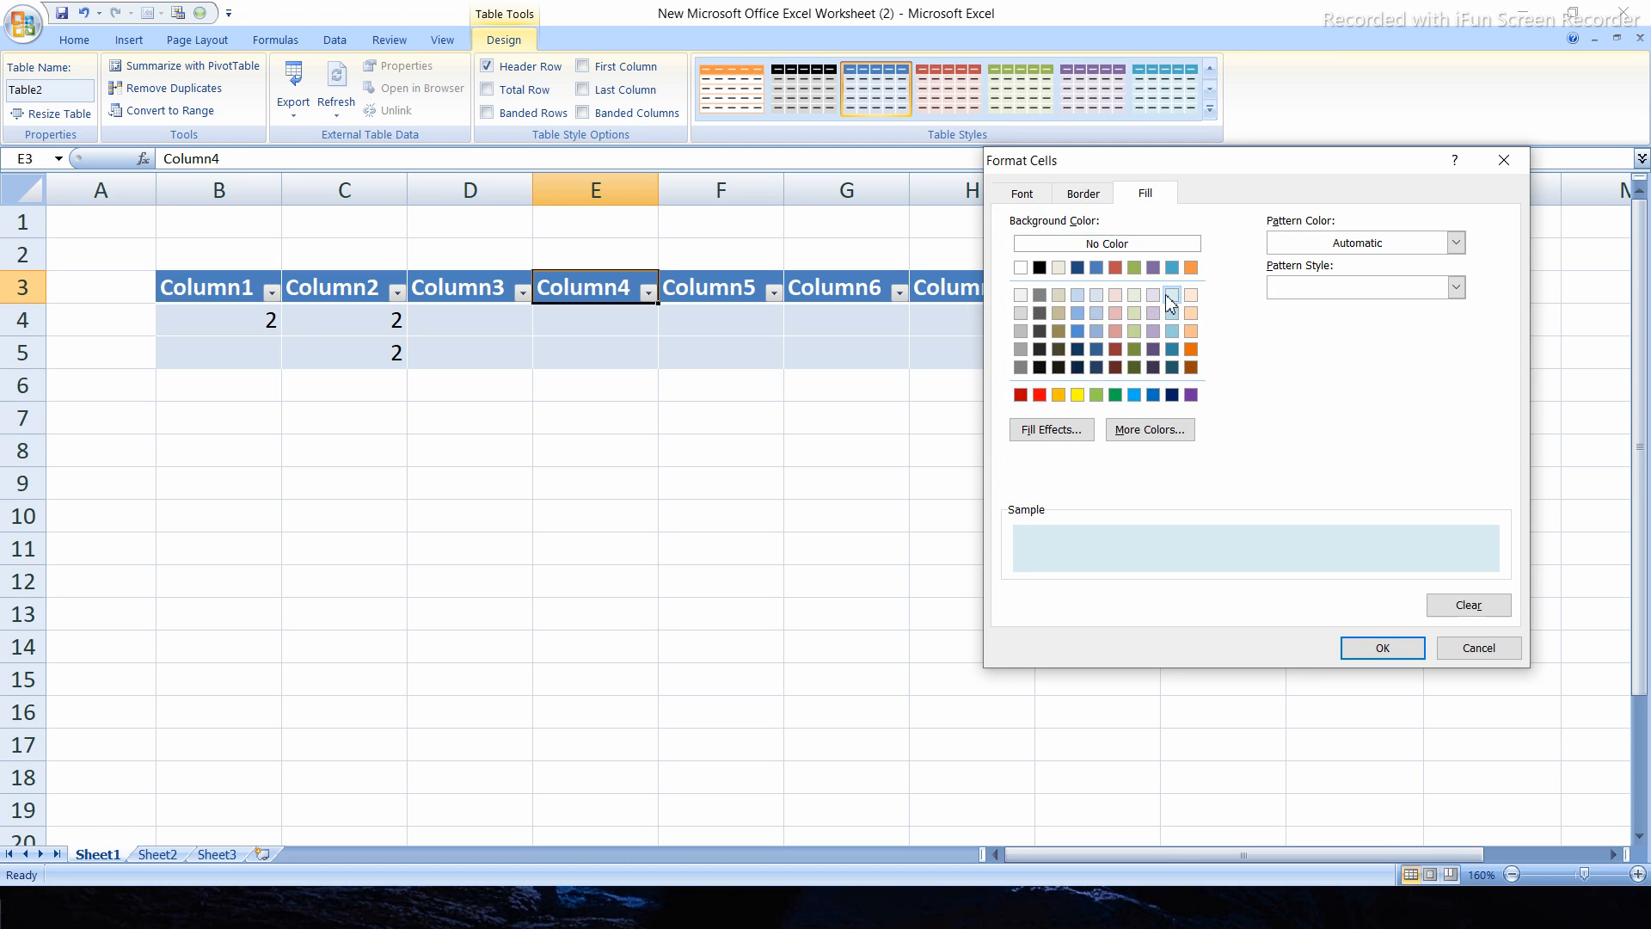
left_click(1115, 349)
left_click(1114, 332)
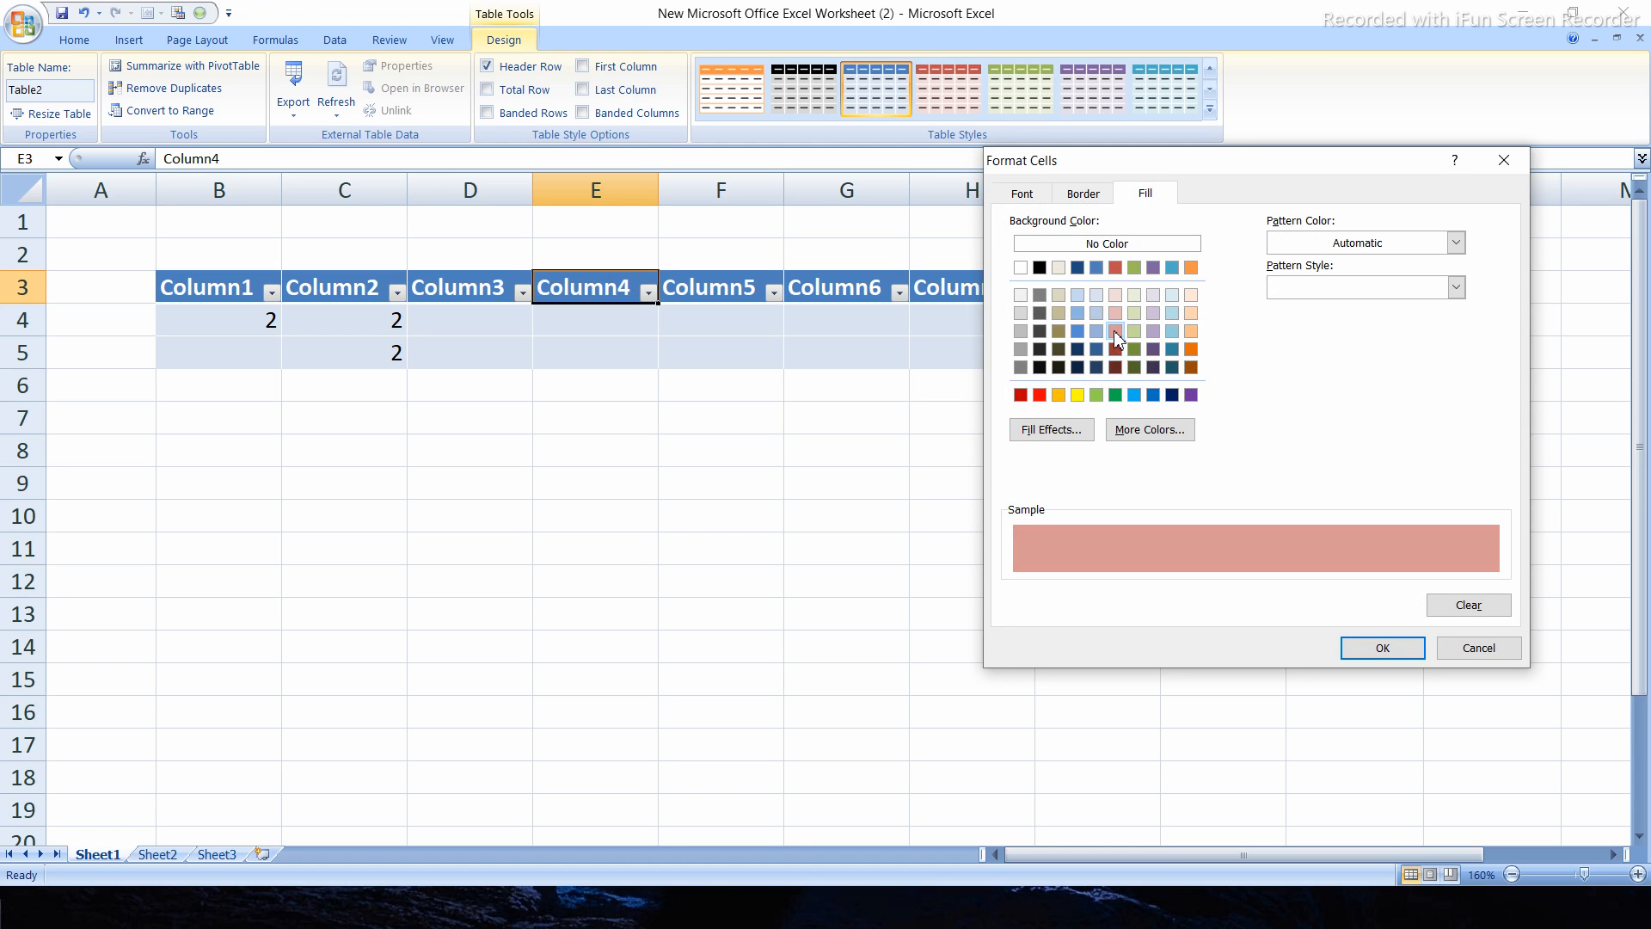
left_click(1390, 650)
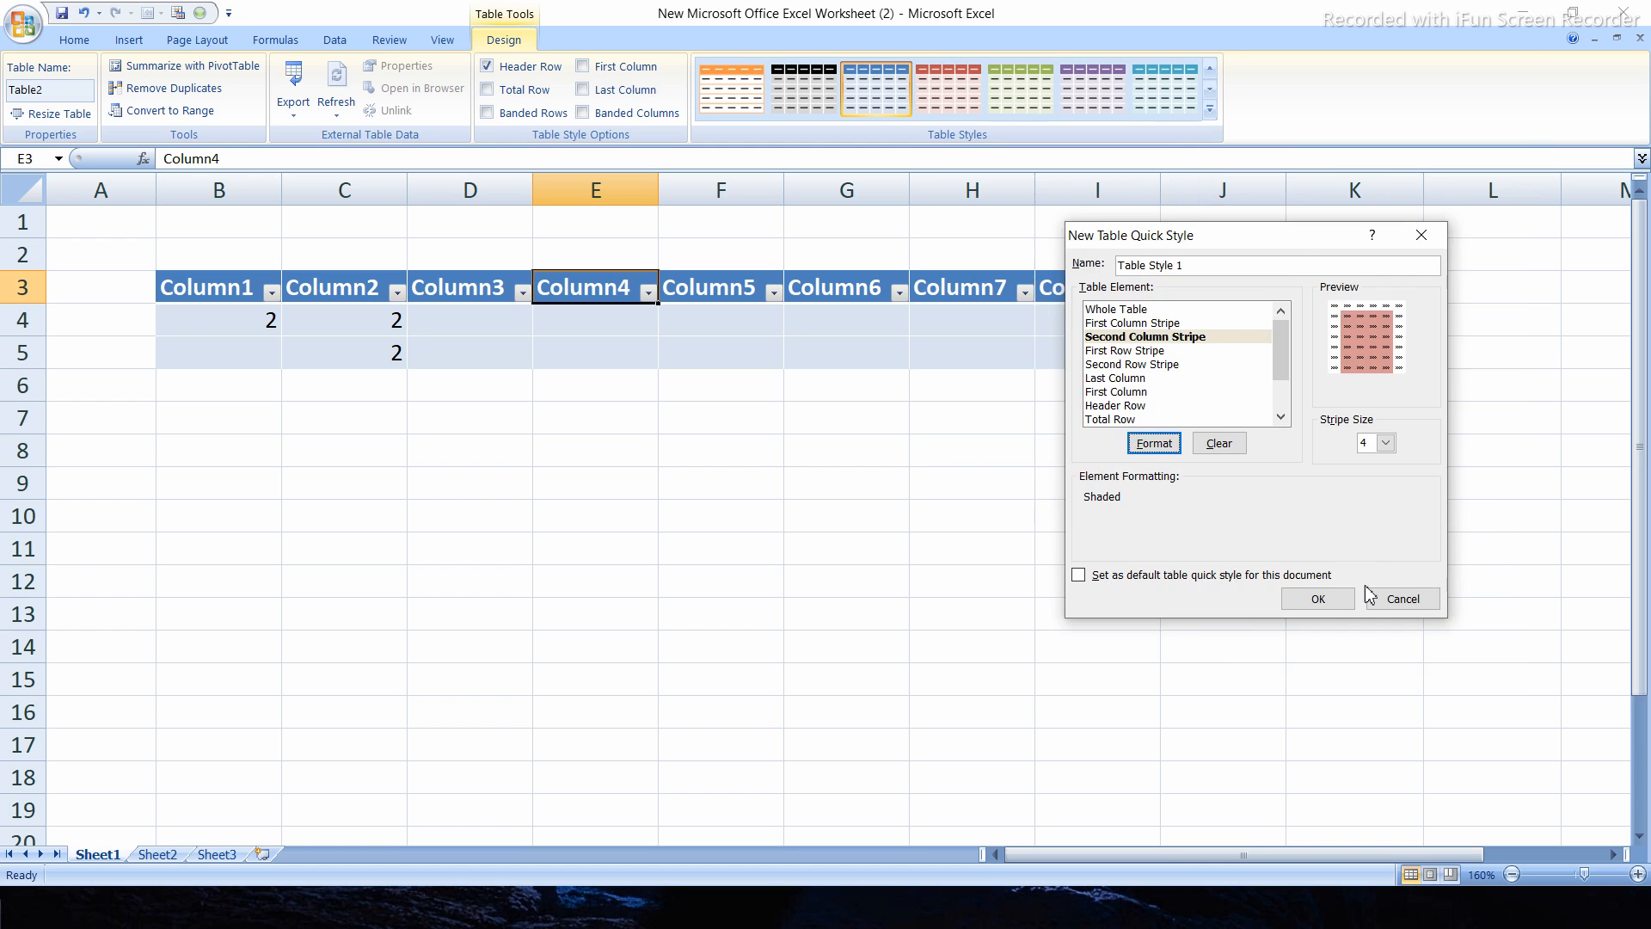
left_click(1335, 602)
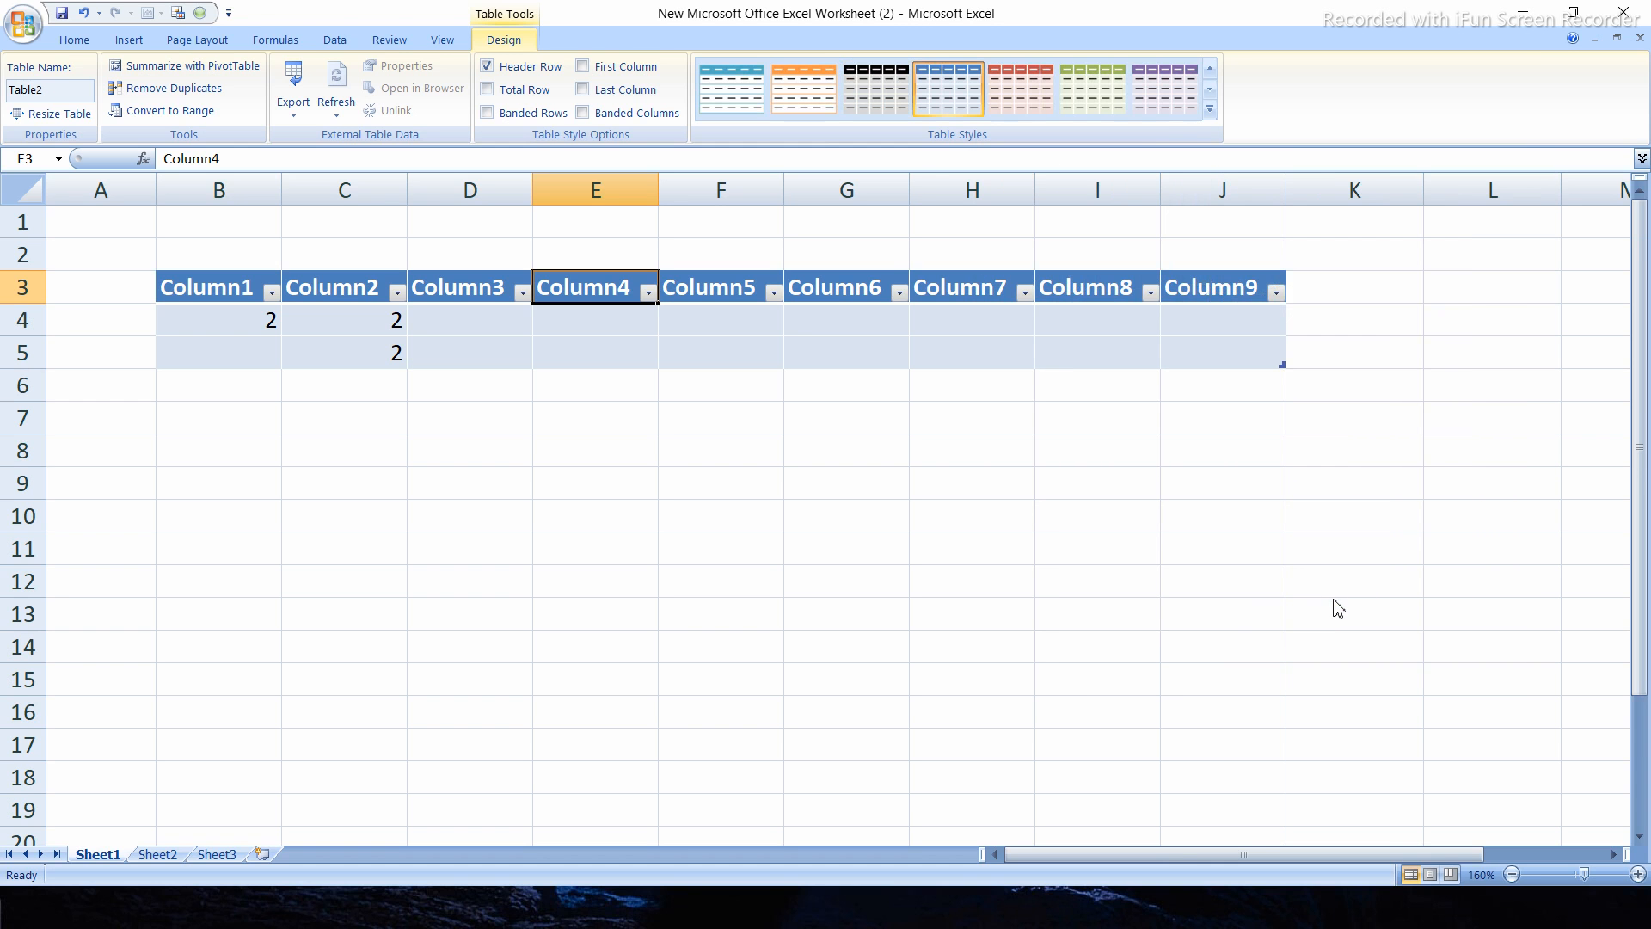
Apply the red medium style to the table, then switch the table to the saved custom style.
left_click(871, 544)
left_click(545, 308)
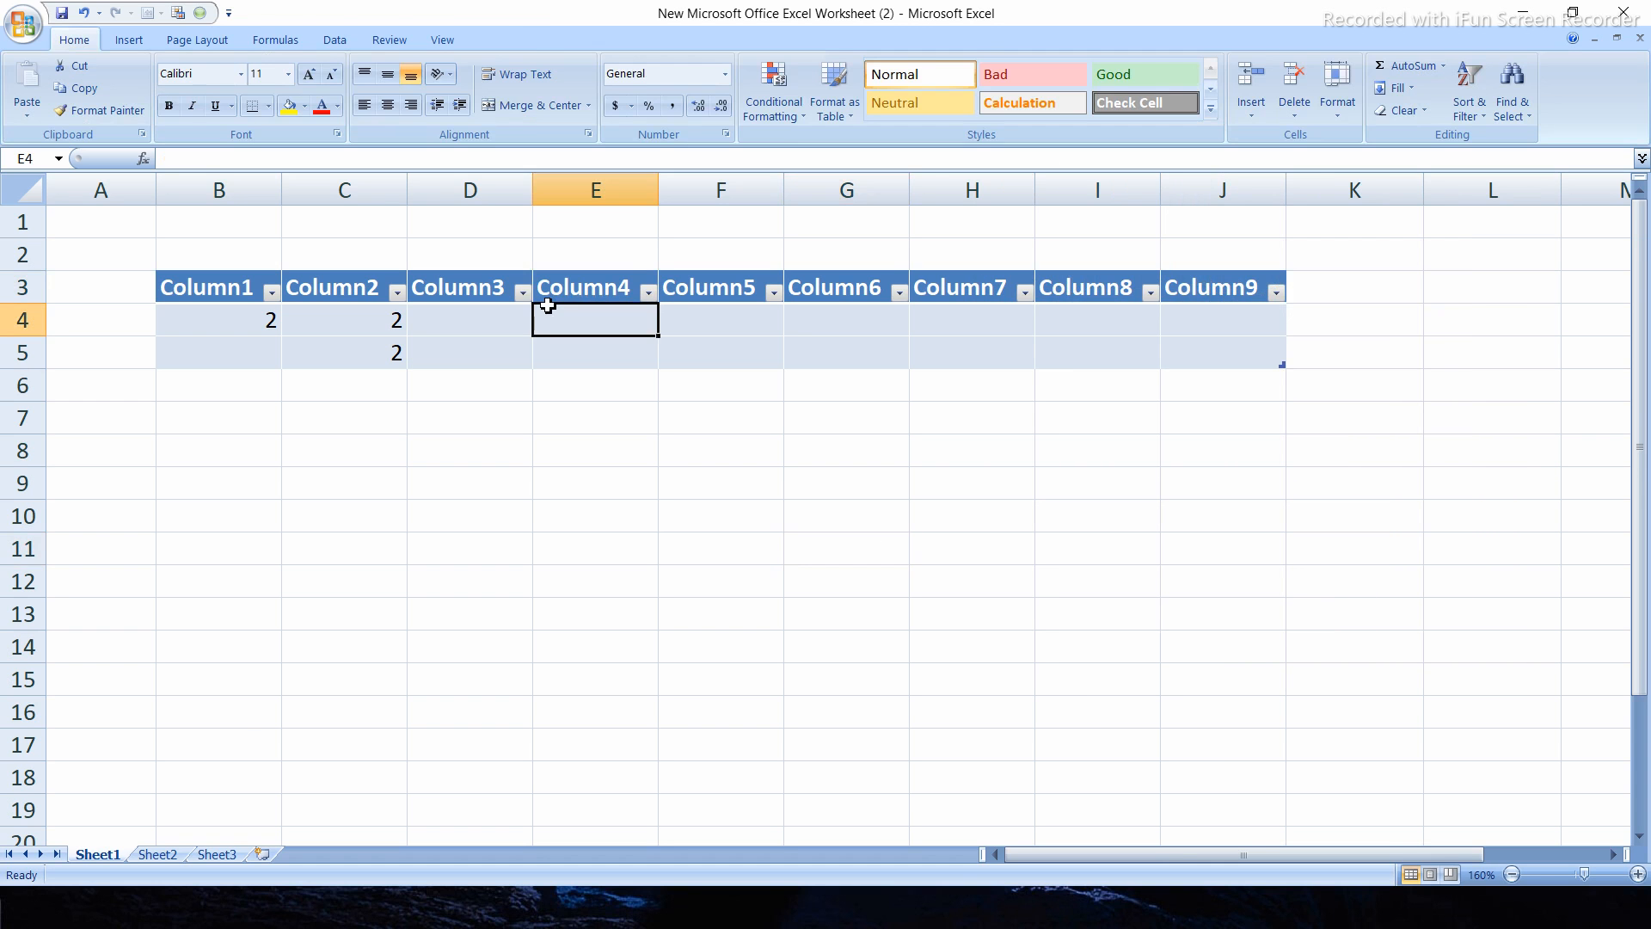
left_click(1003, 98)
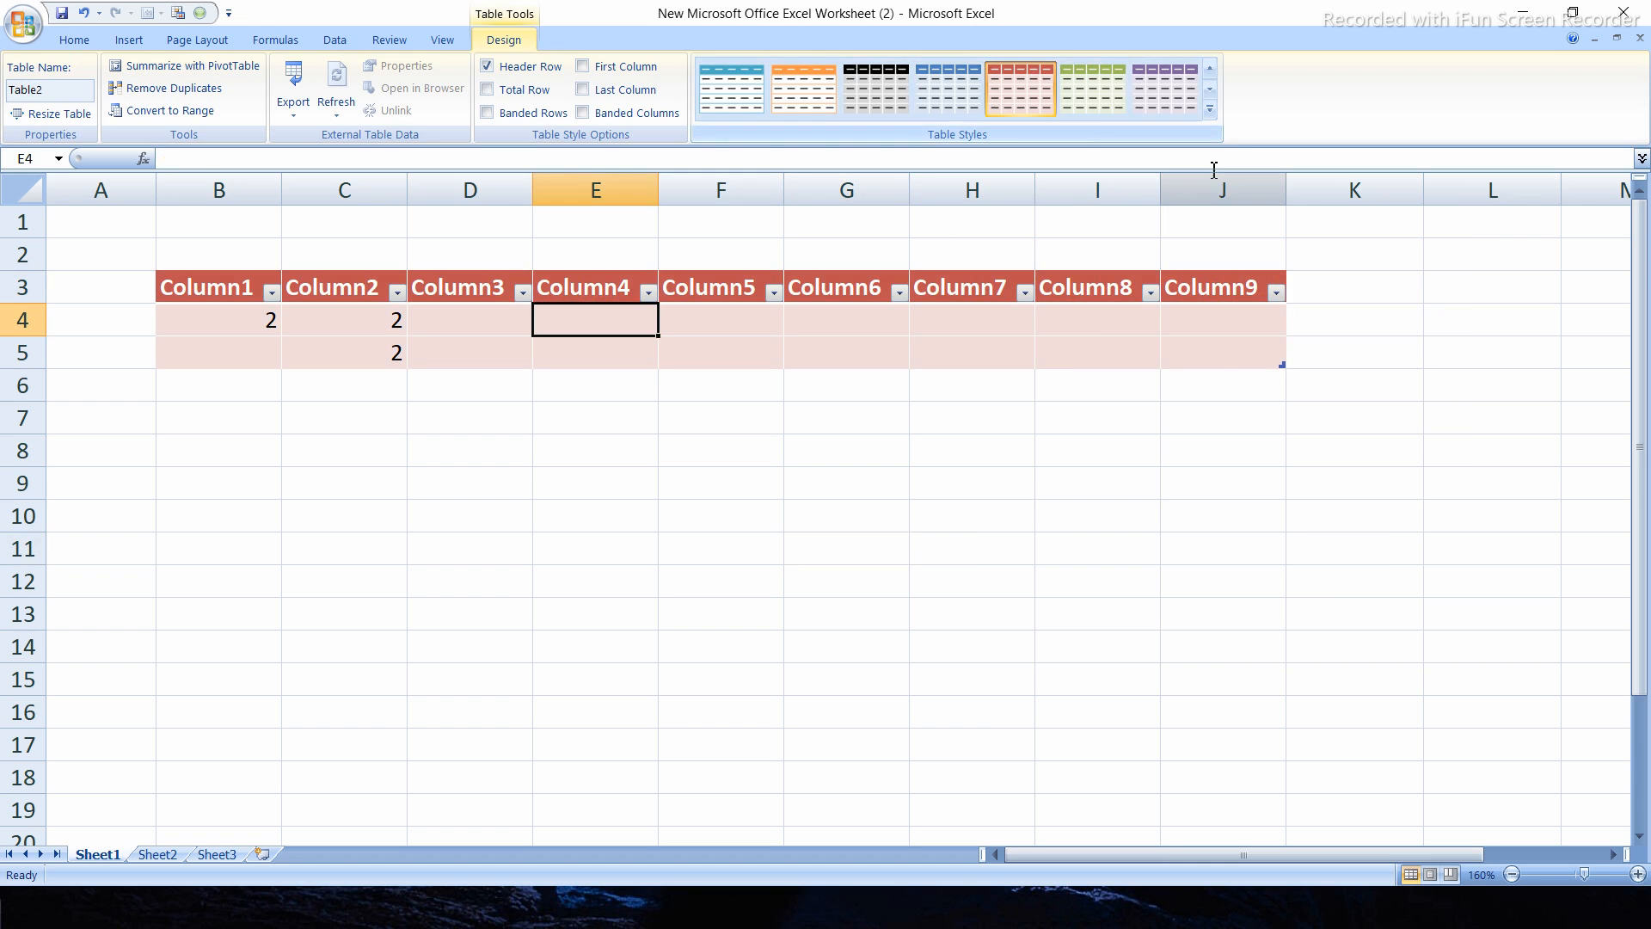
left_click(1210, 110)
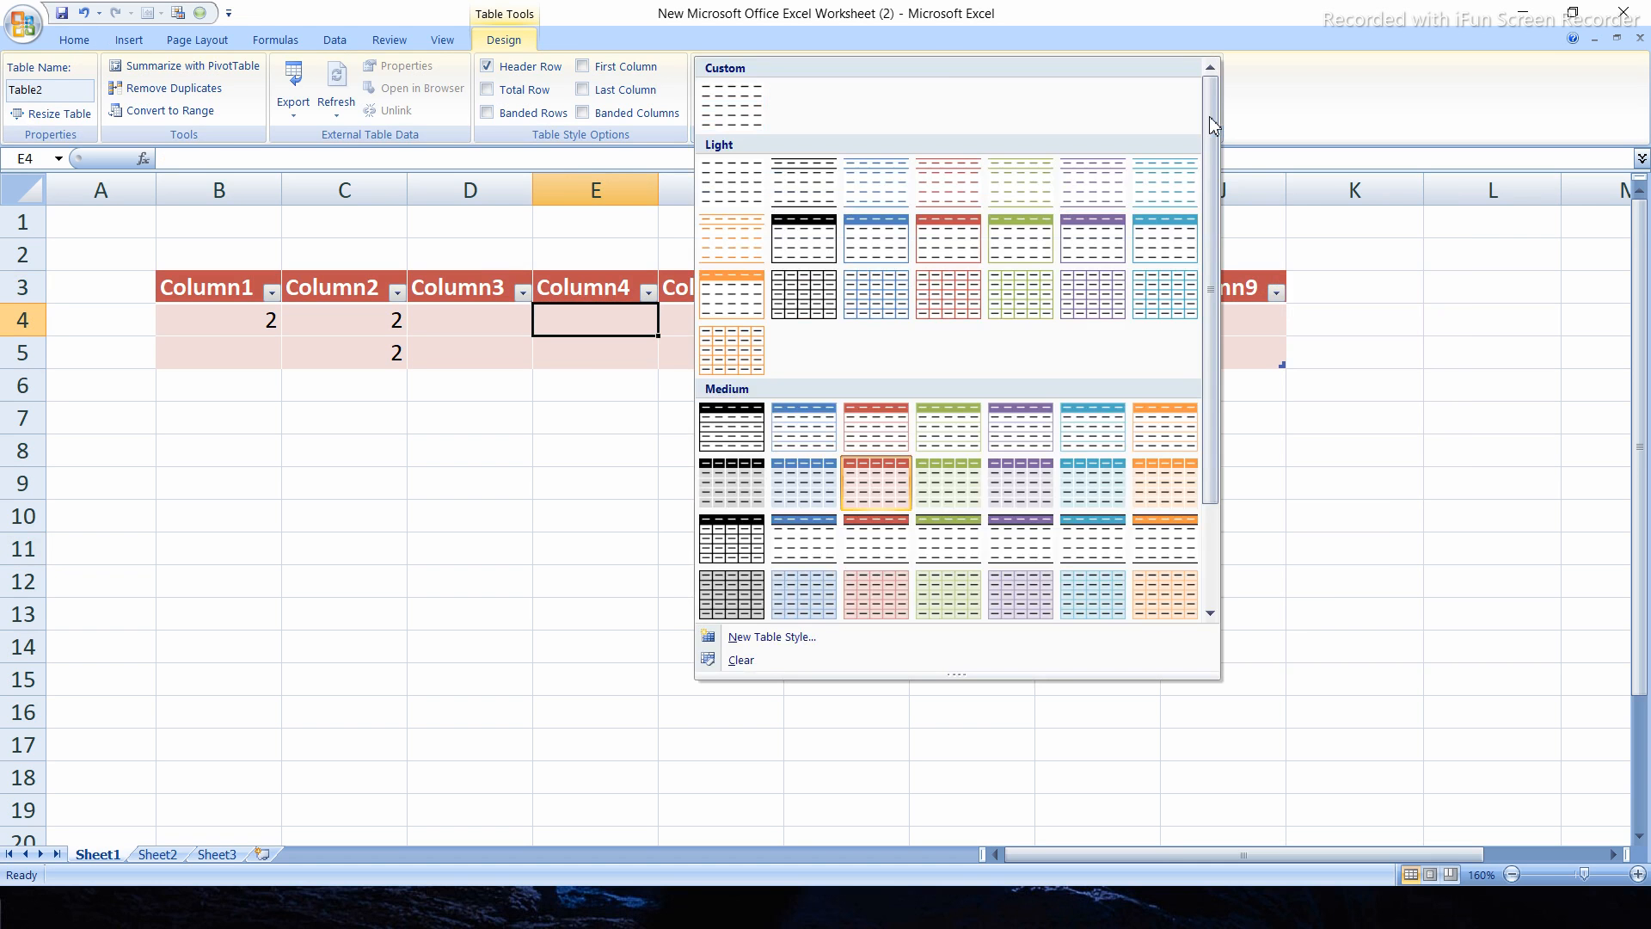
left_click(742, 109)
left_click(714, 558)
left_click_drag(225, 287, 1209, 362)
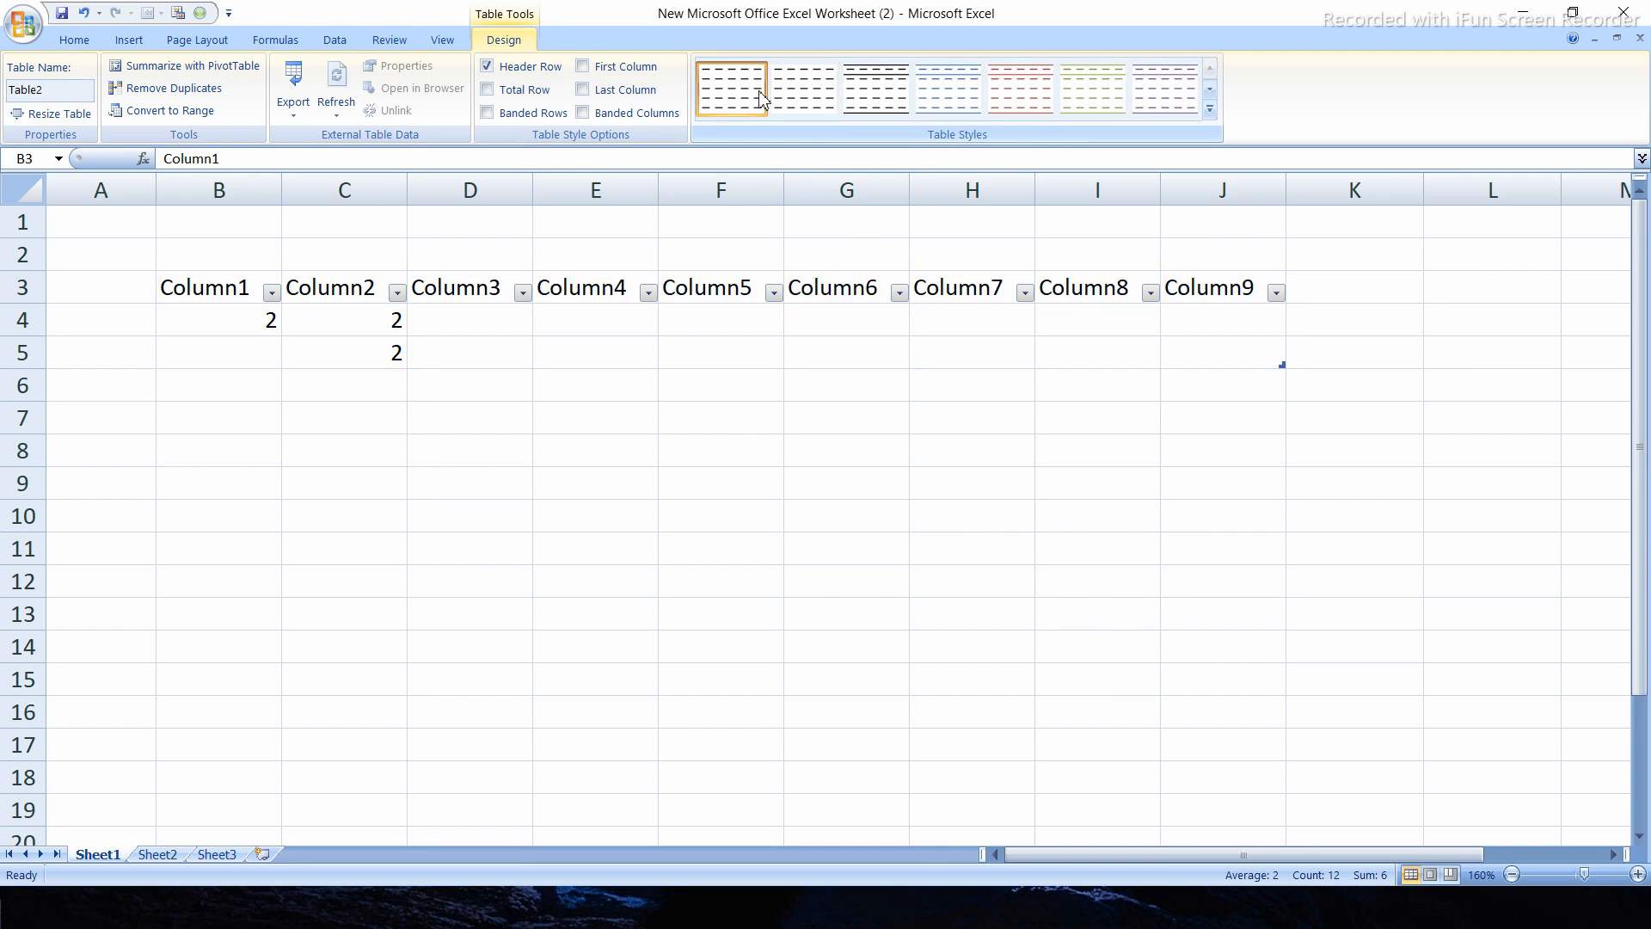
Clear the custom table style from the table in B3:J5.
left_click(1208, 110)
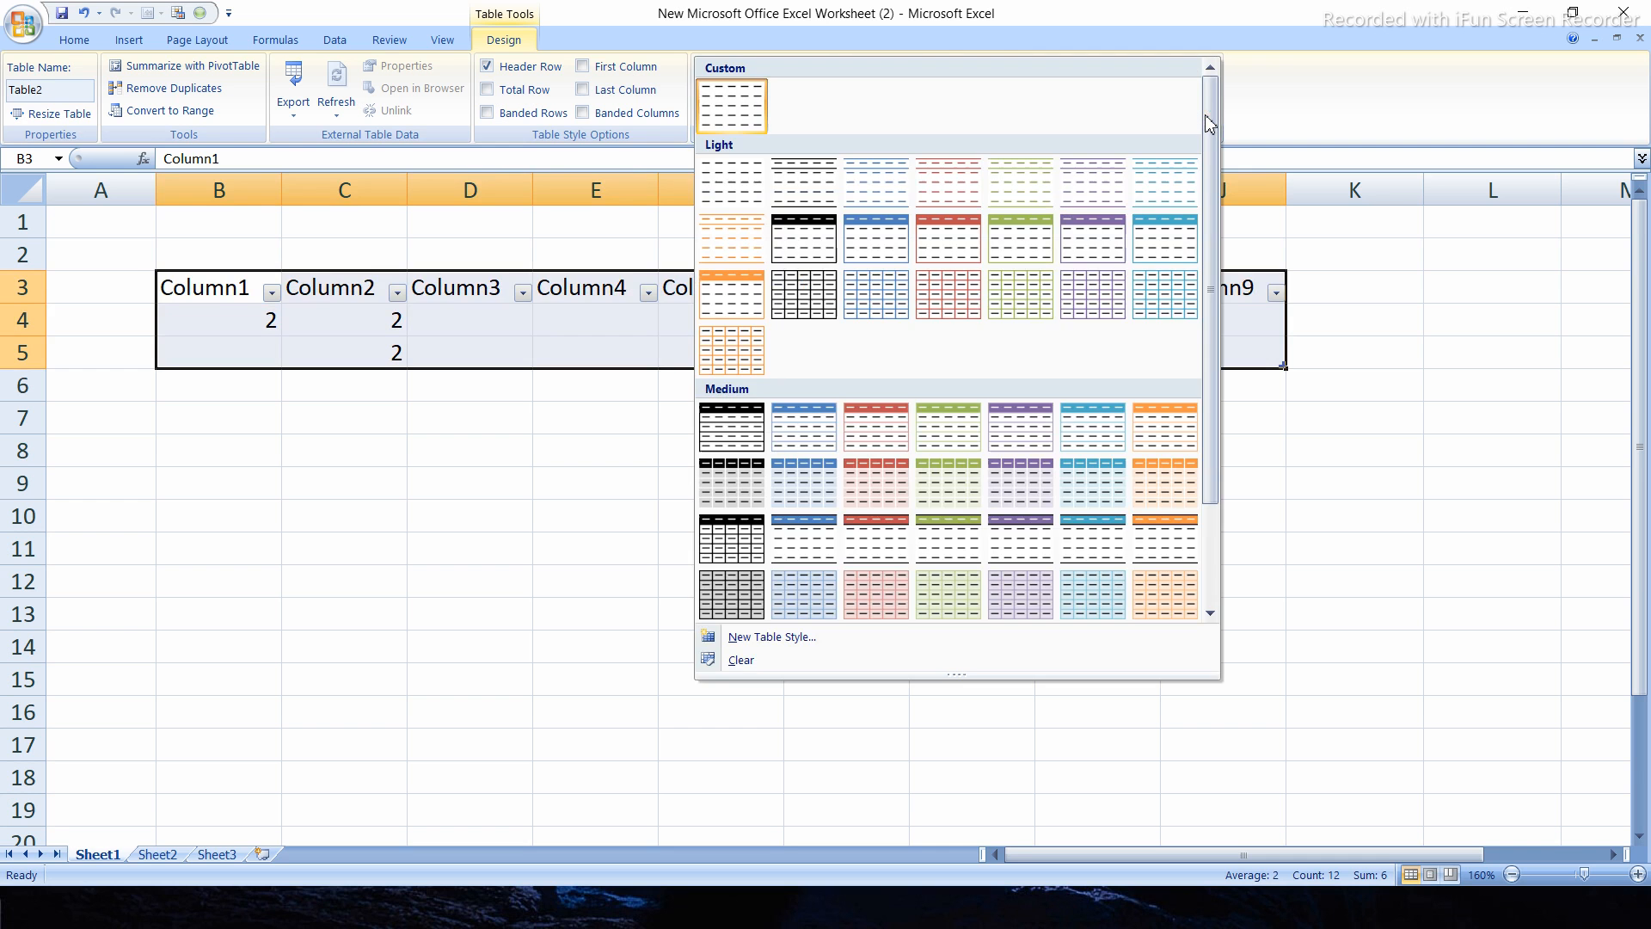
left_click(741, 660)
left_click(608, 418)
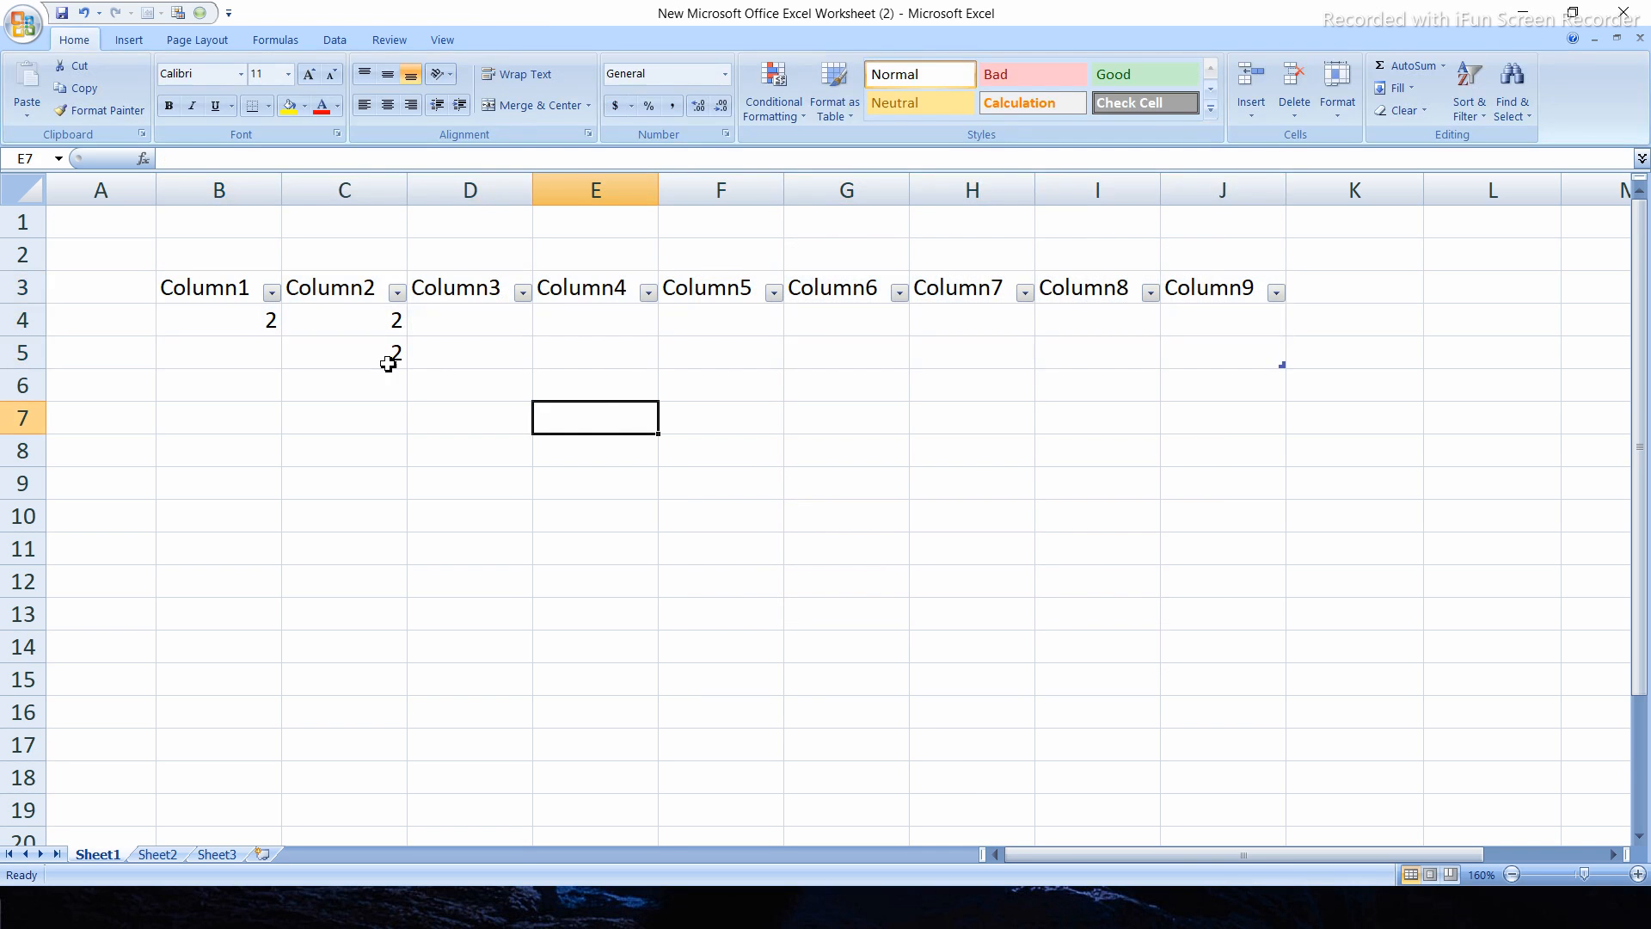
left_click_drag(193, 300, 1239, 380)
left_click(1282, 514)
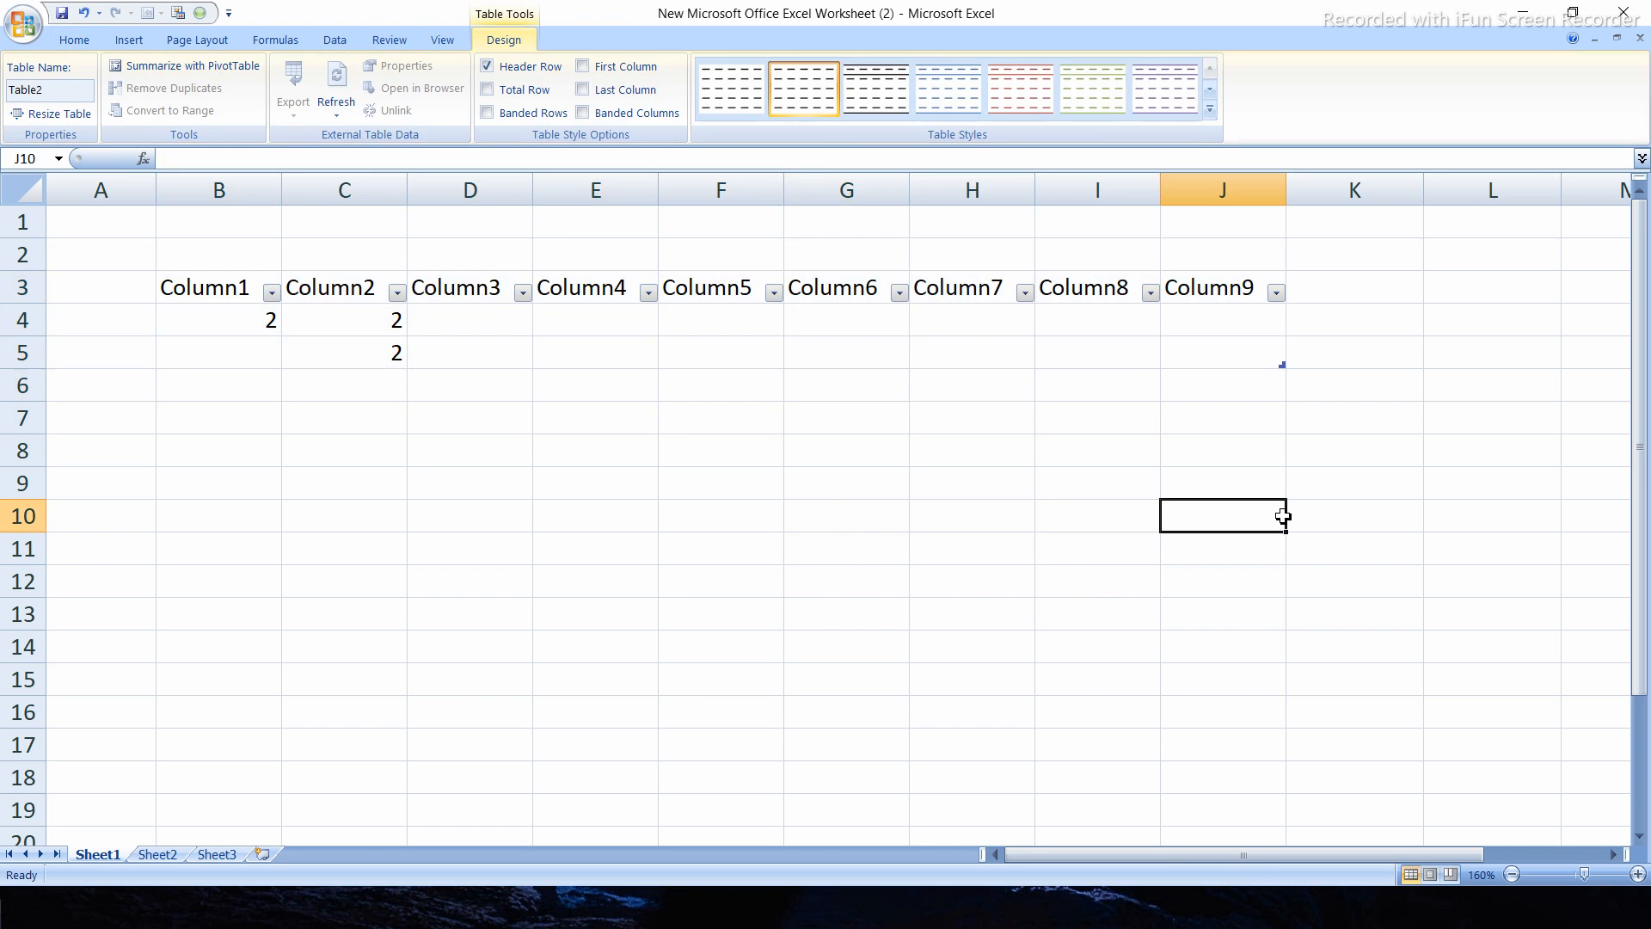
scroll(1282, 516, "down", 4)
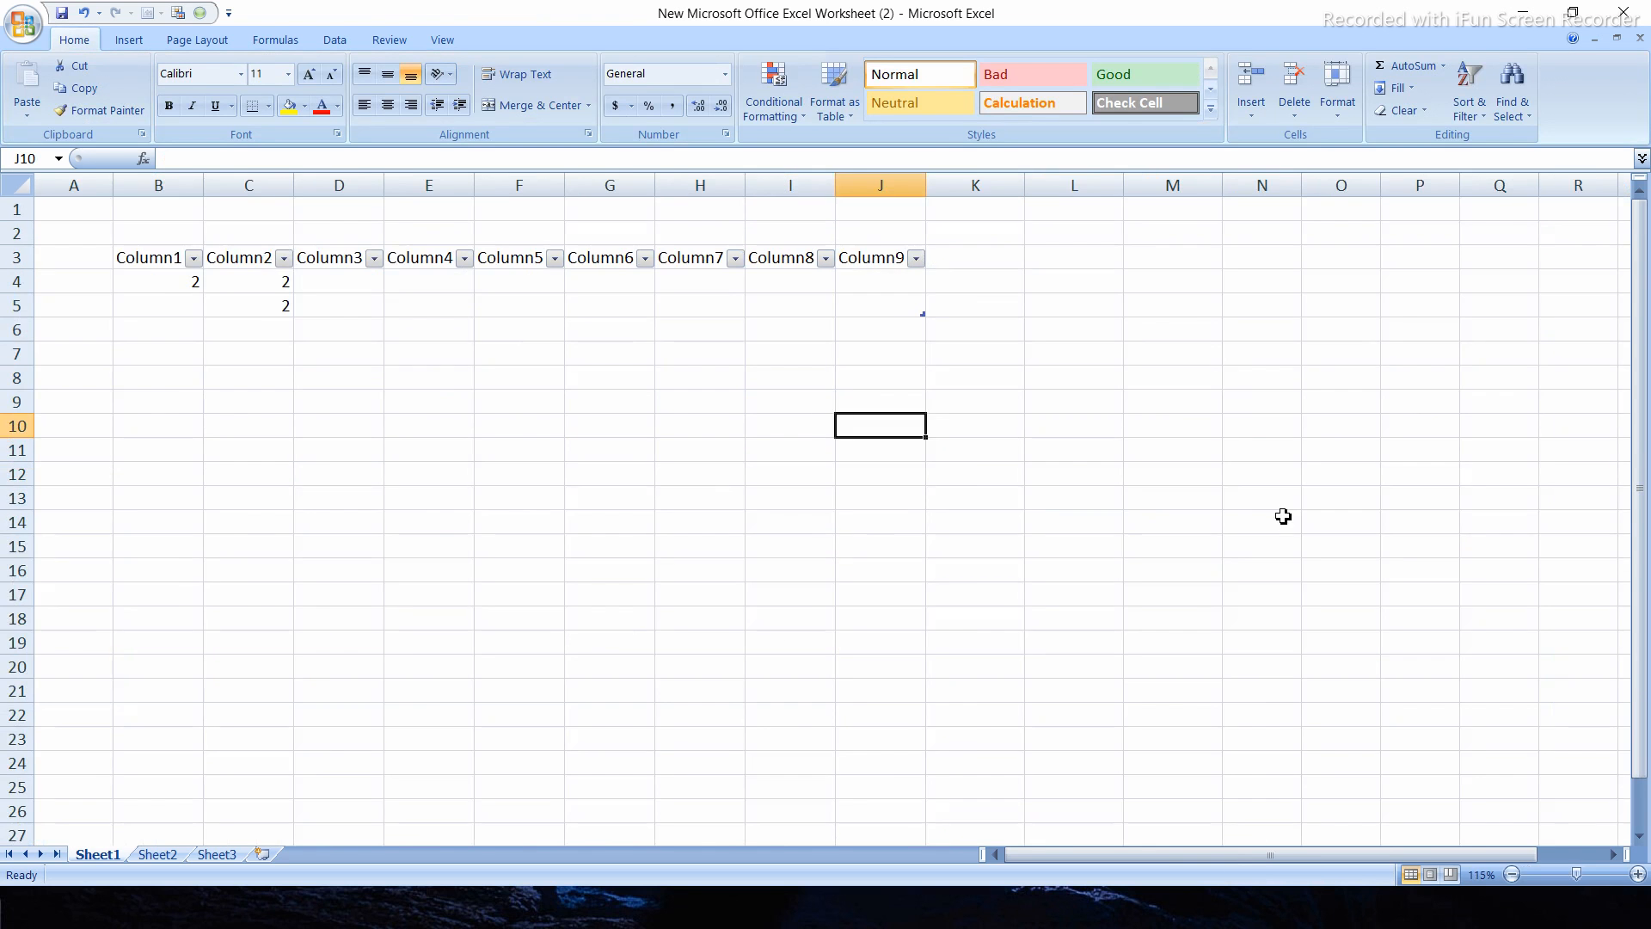
left_click(129, 39)
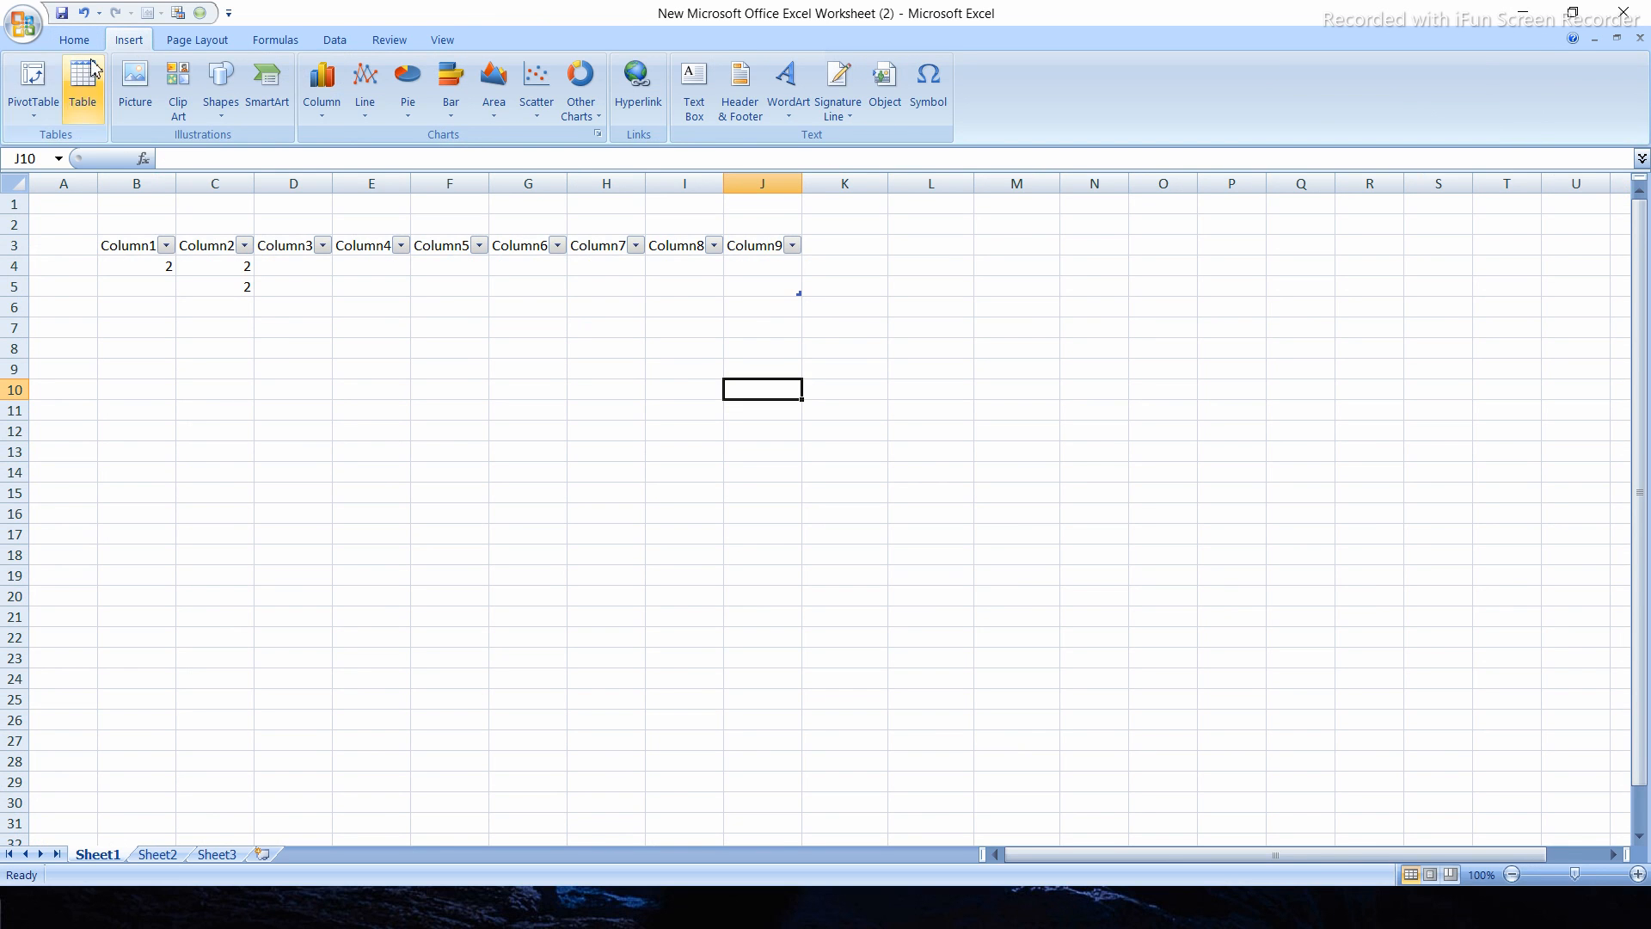
left_click(83, 95)
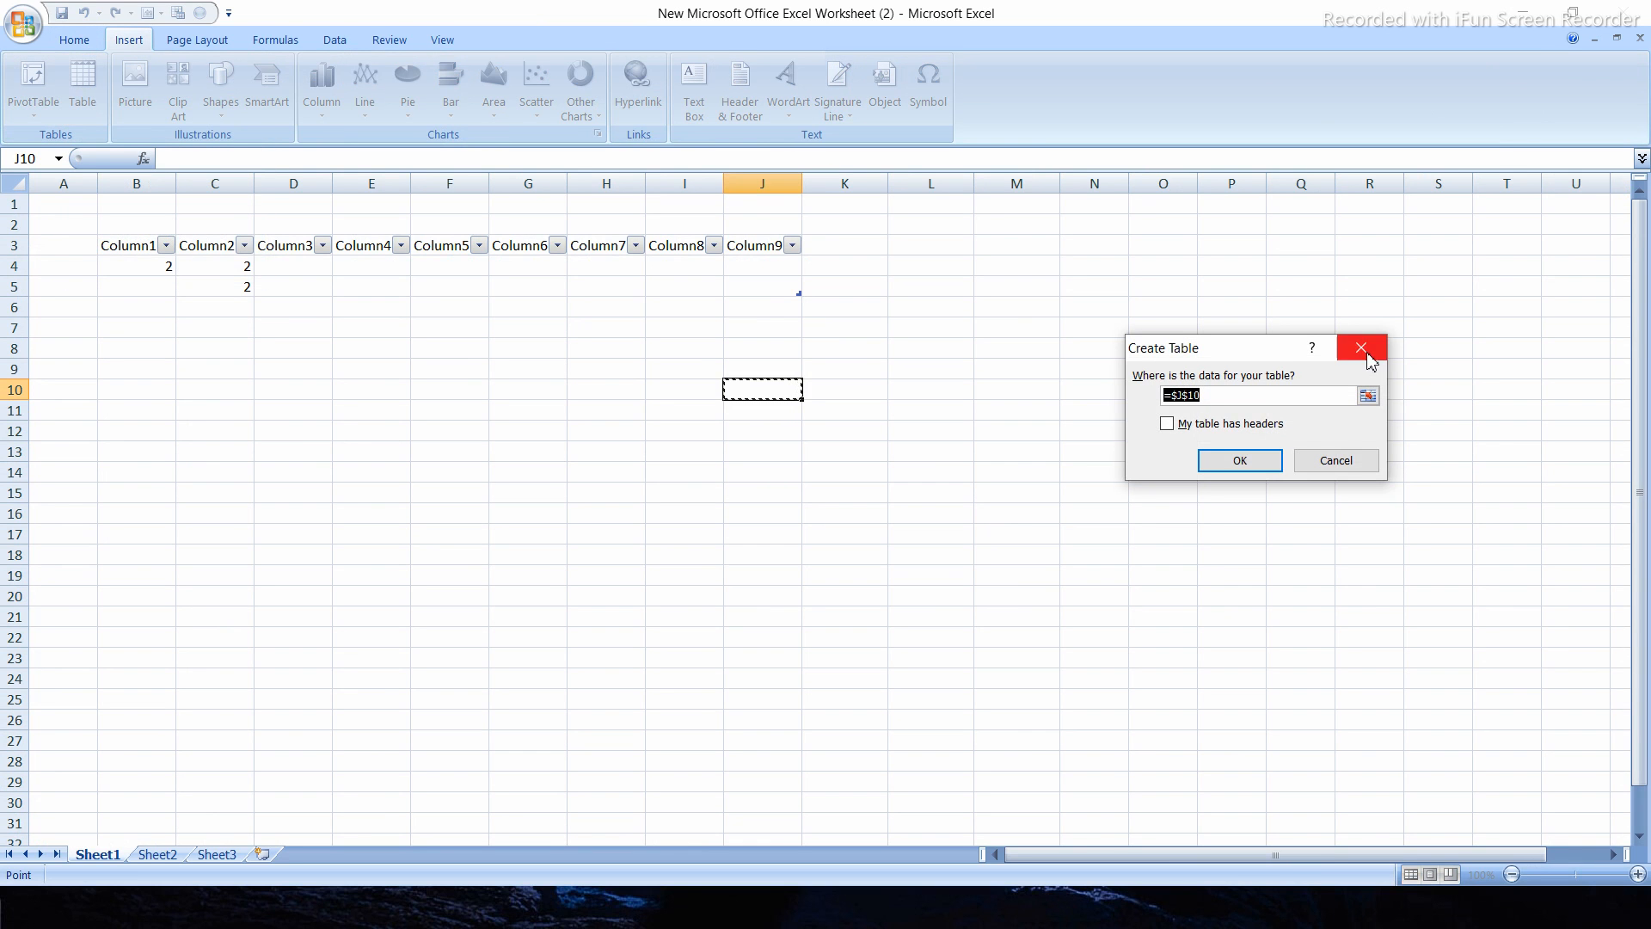
left_click(1361, 348)
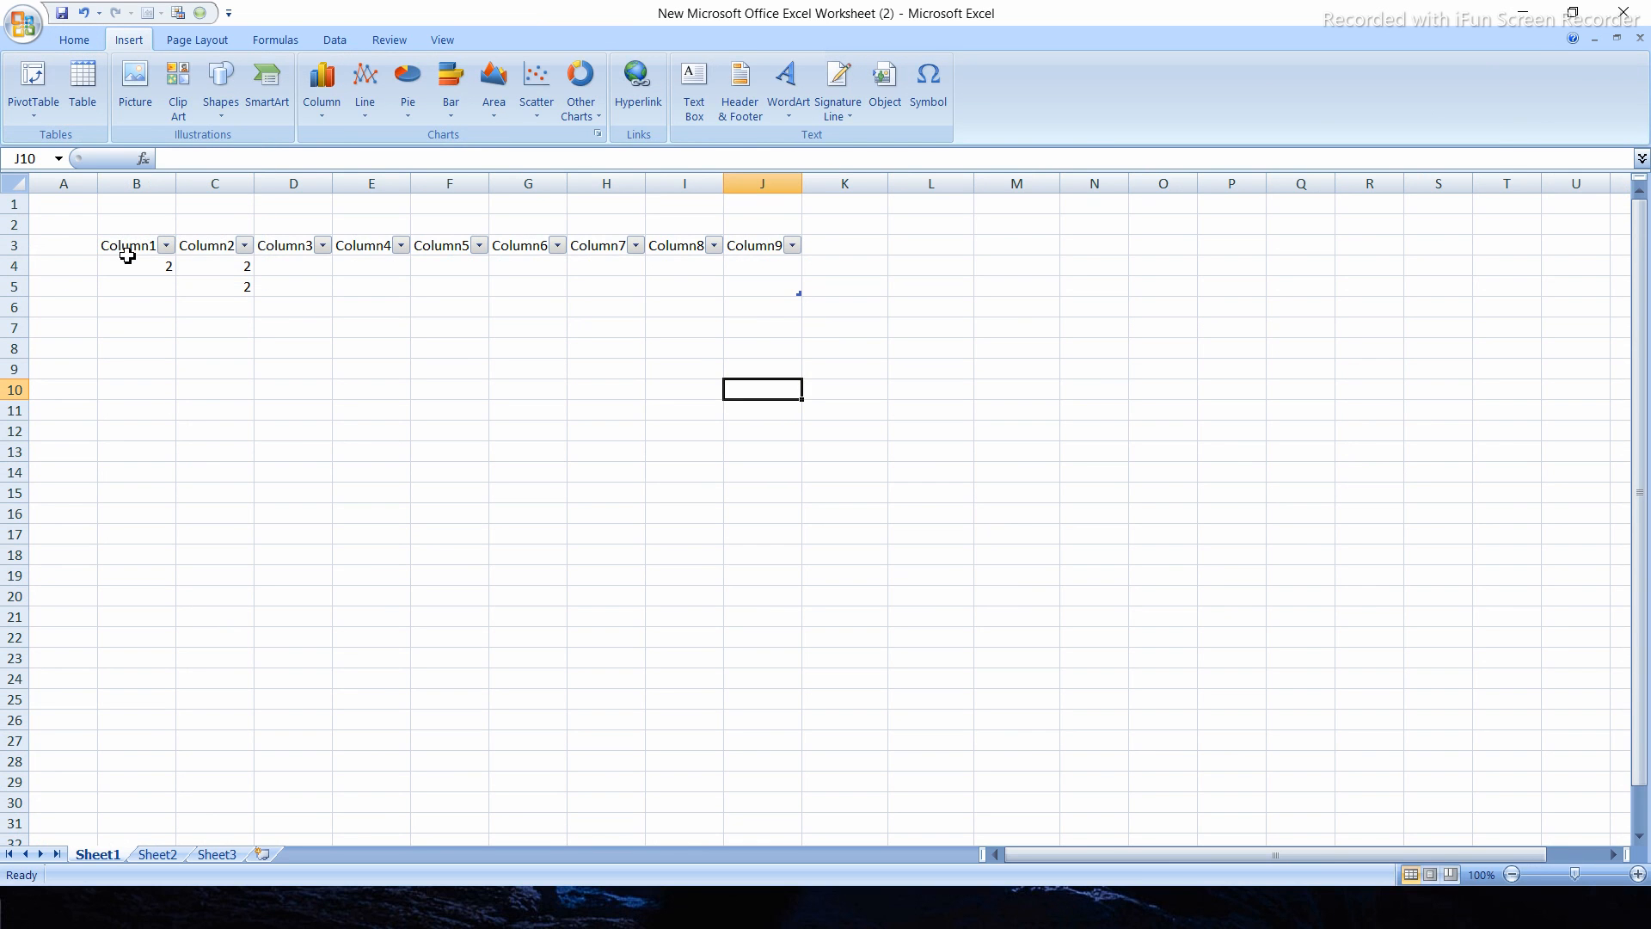
left_click(167, 247)
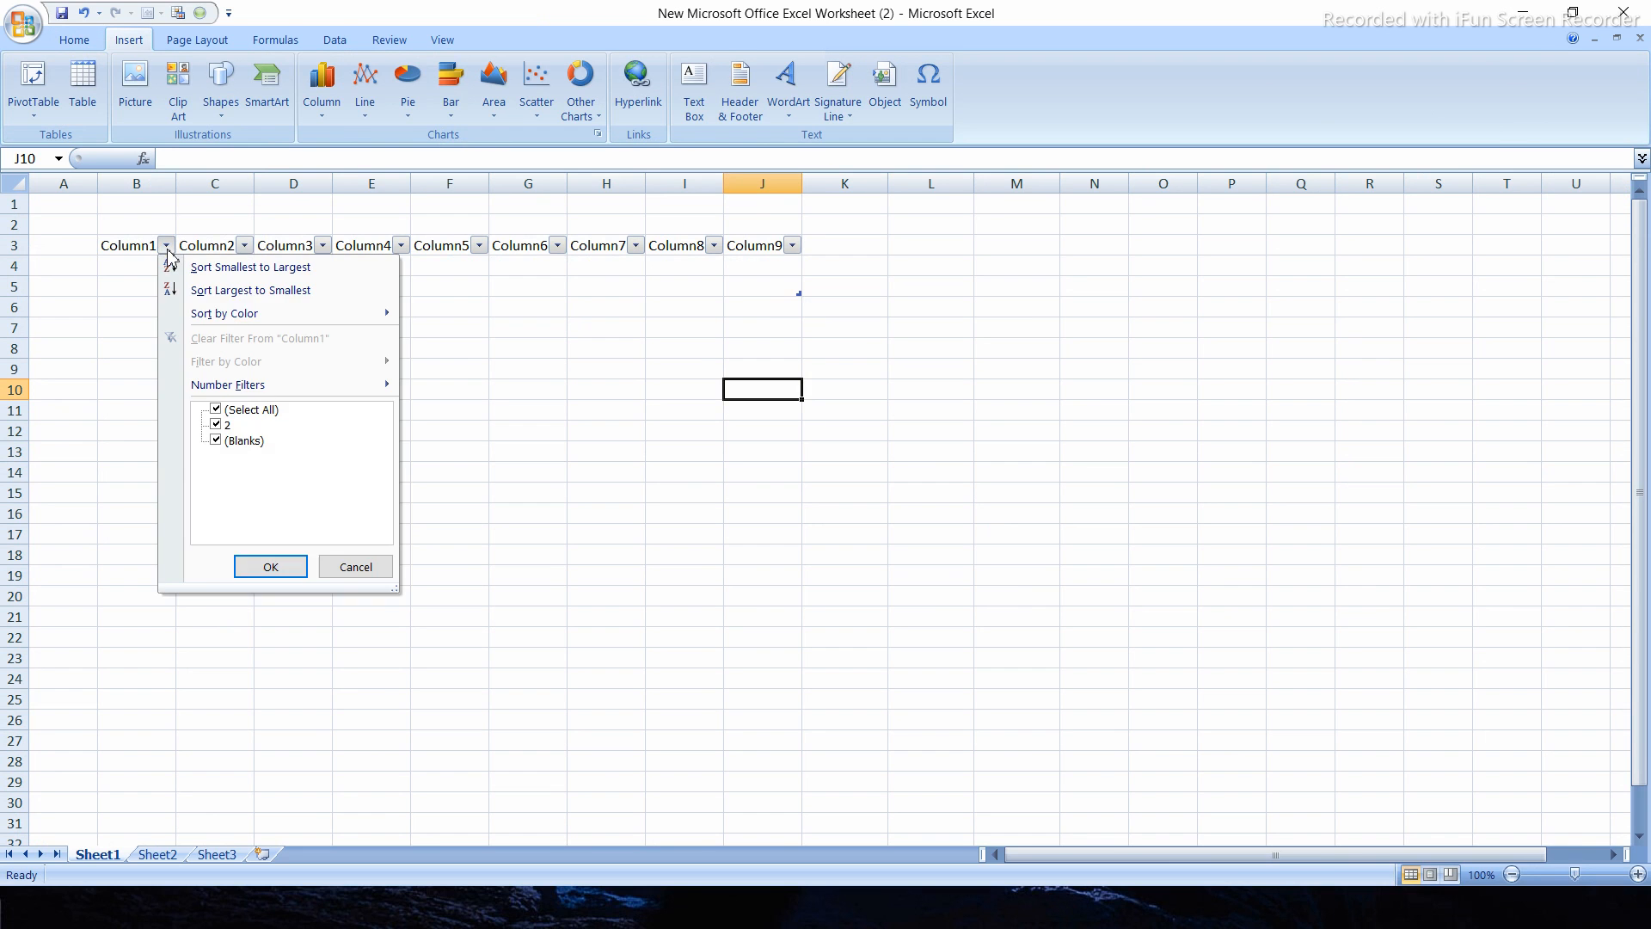
left_click(479, 337)
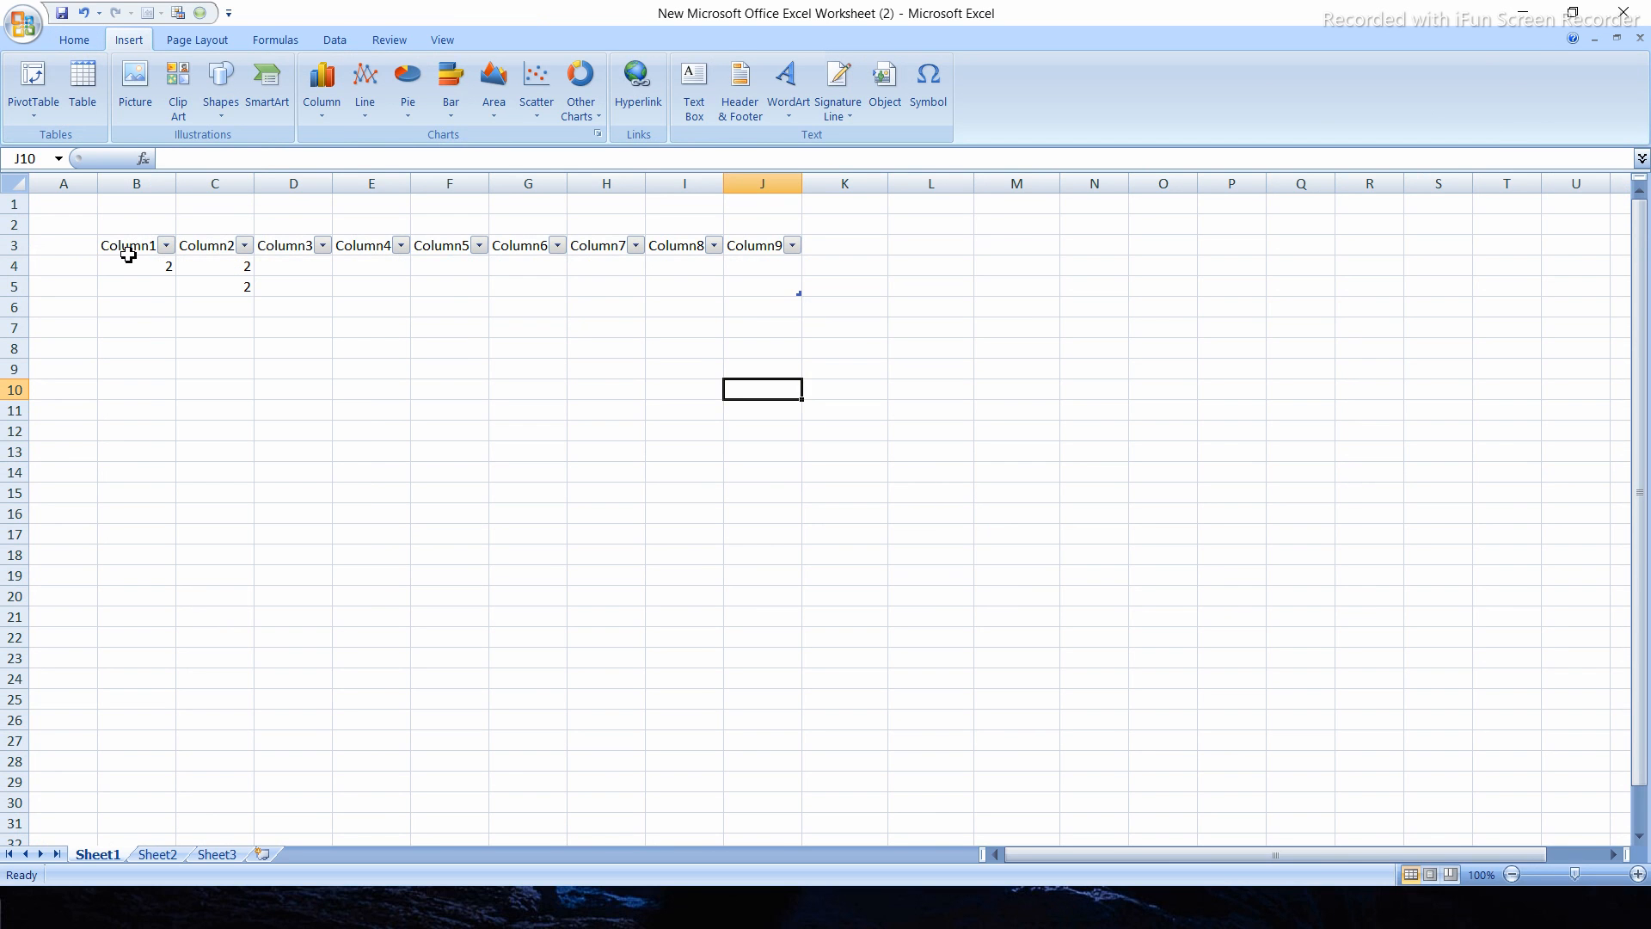
Convert the table starting at B3 to a normal range.
left_click(126, 252)
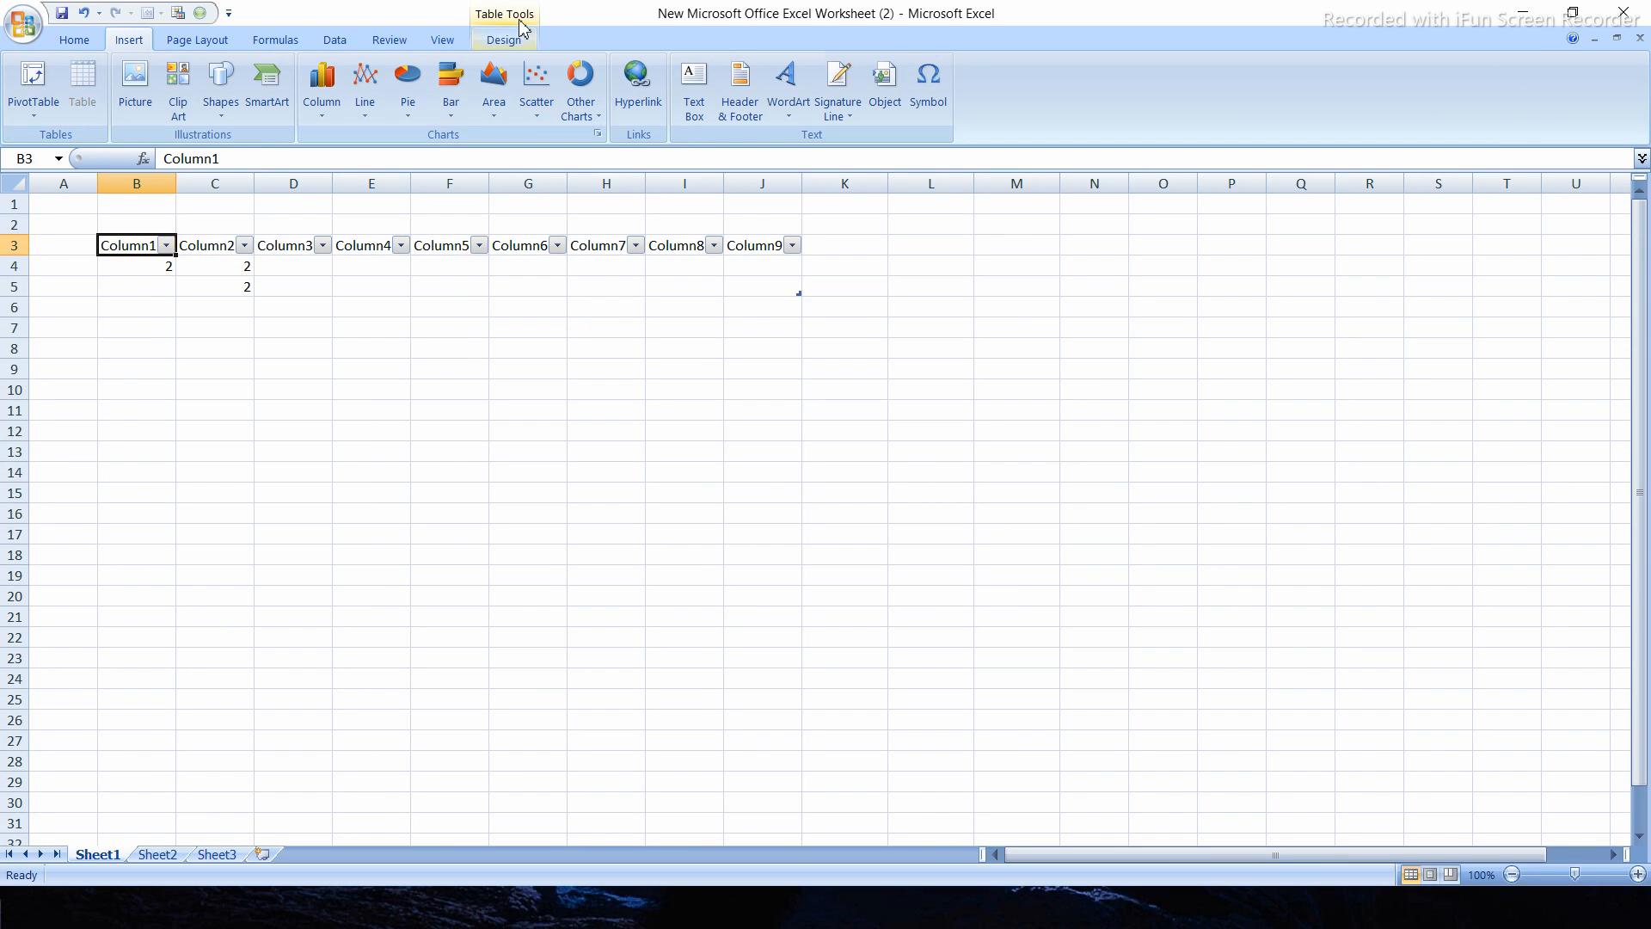
left_click(501, 40)
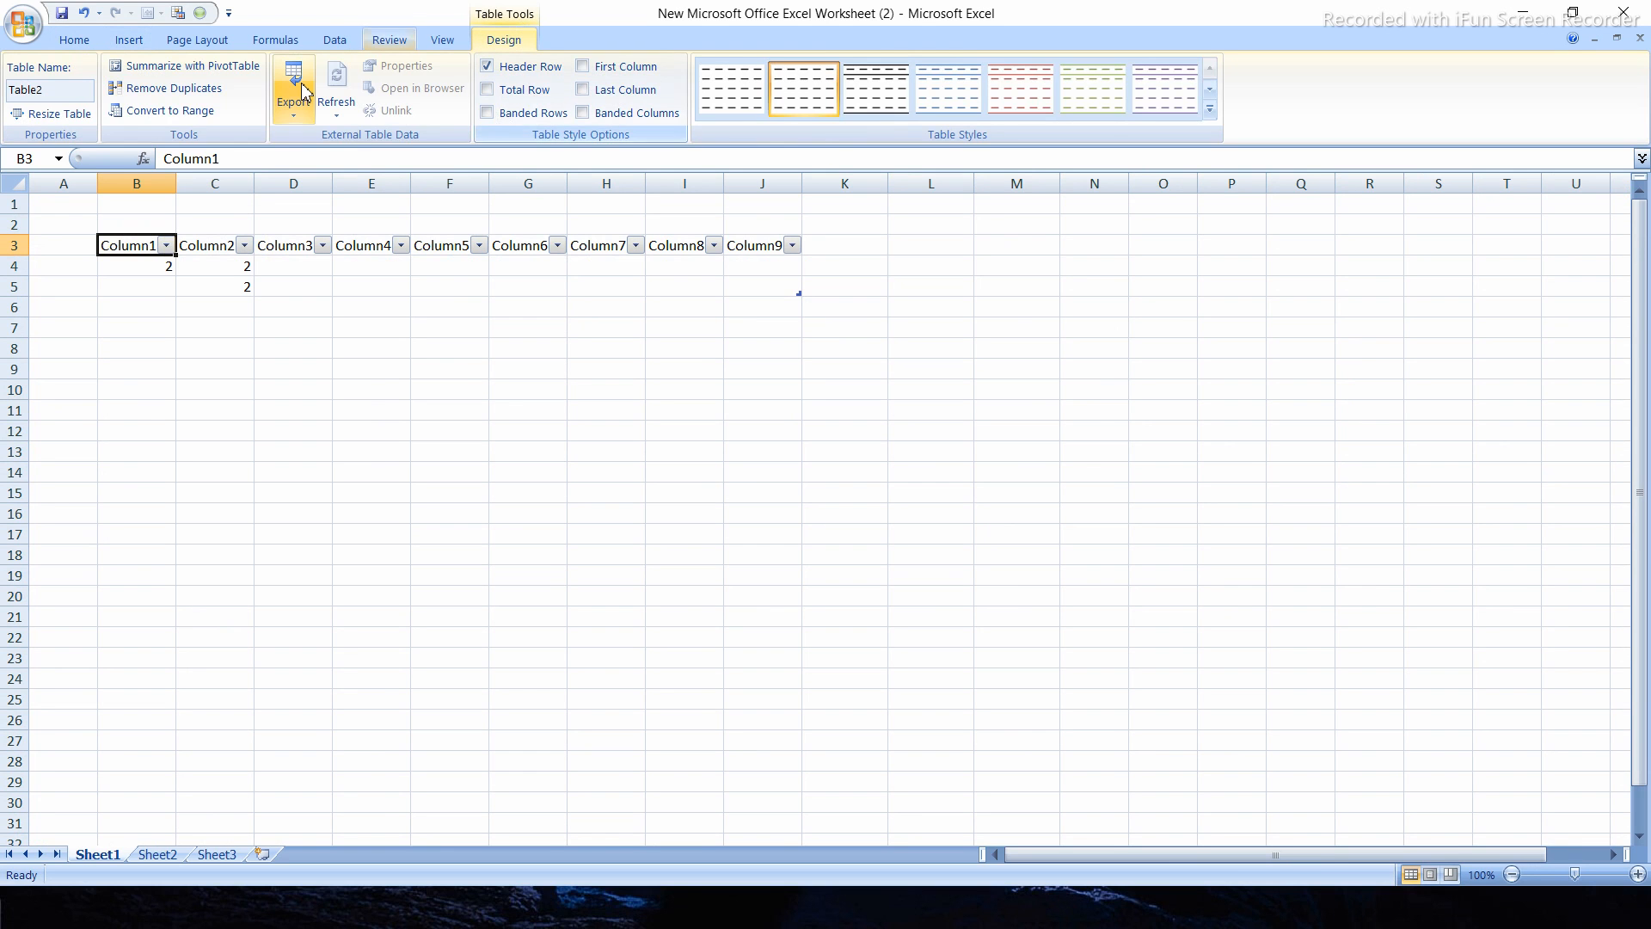
left_click(163, 110)
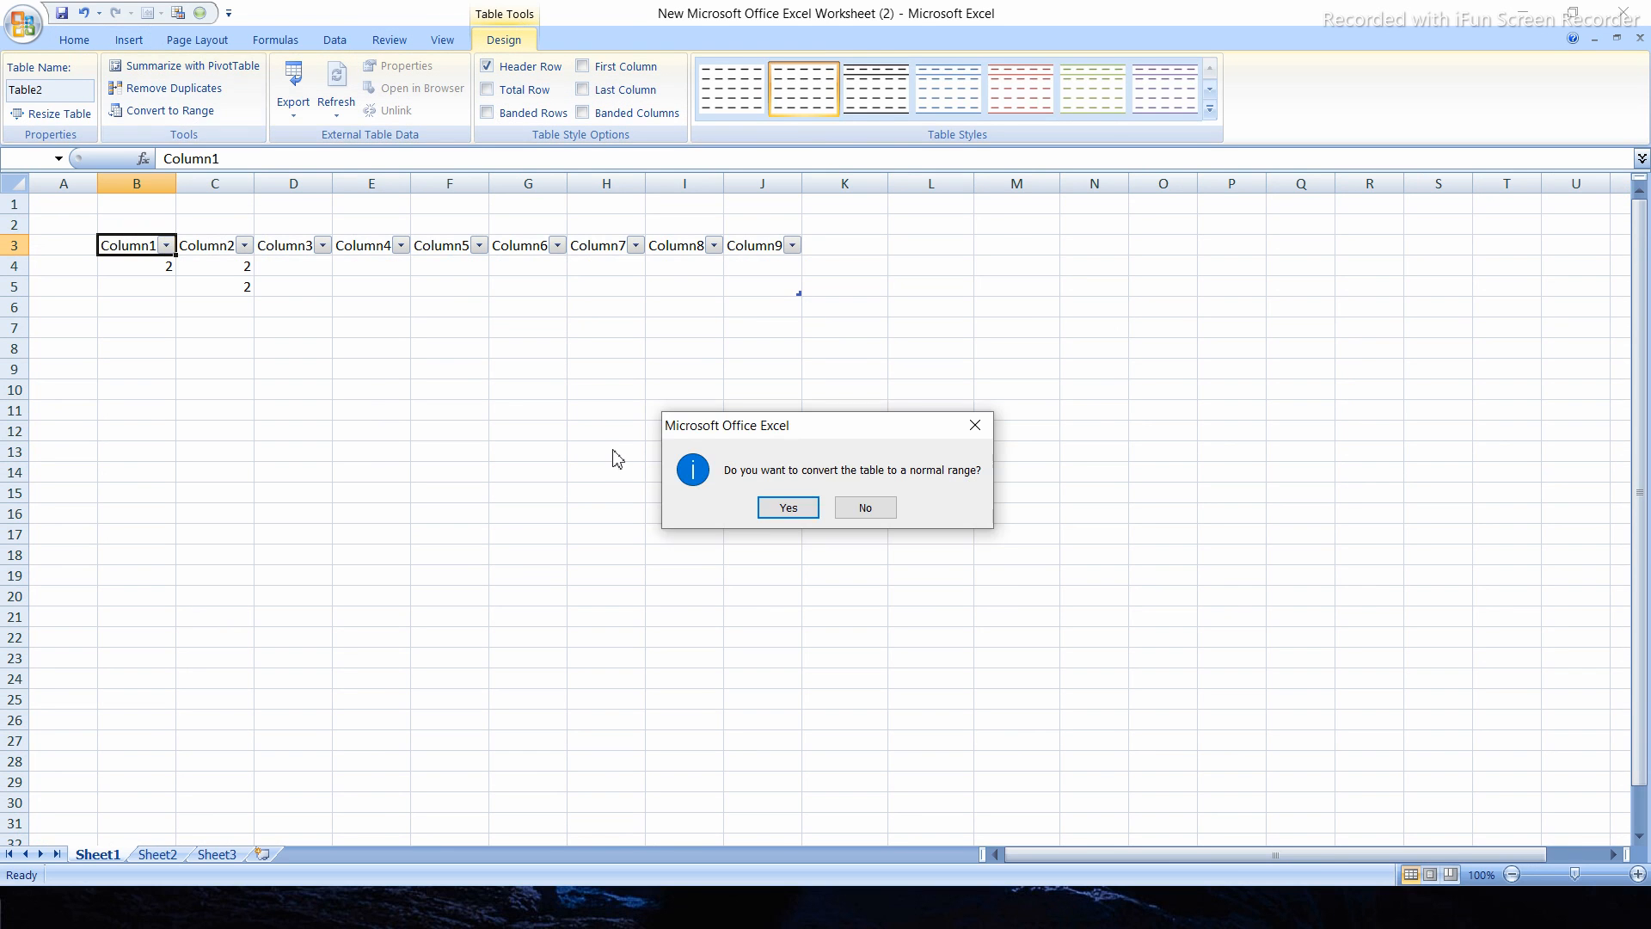
left_click(776, 508)
left_click(339, 345)
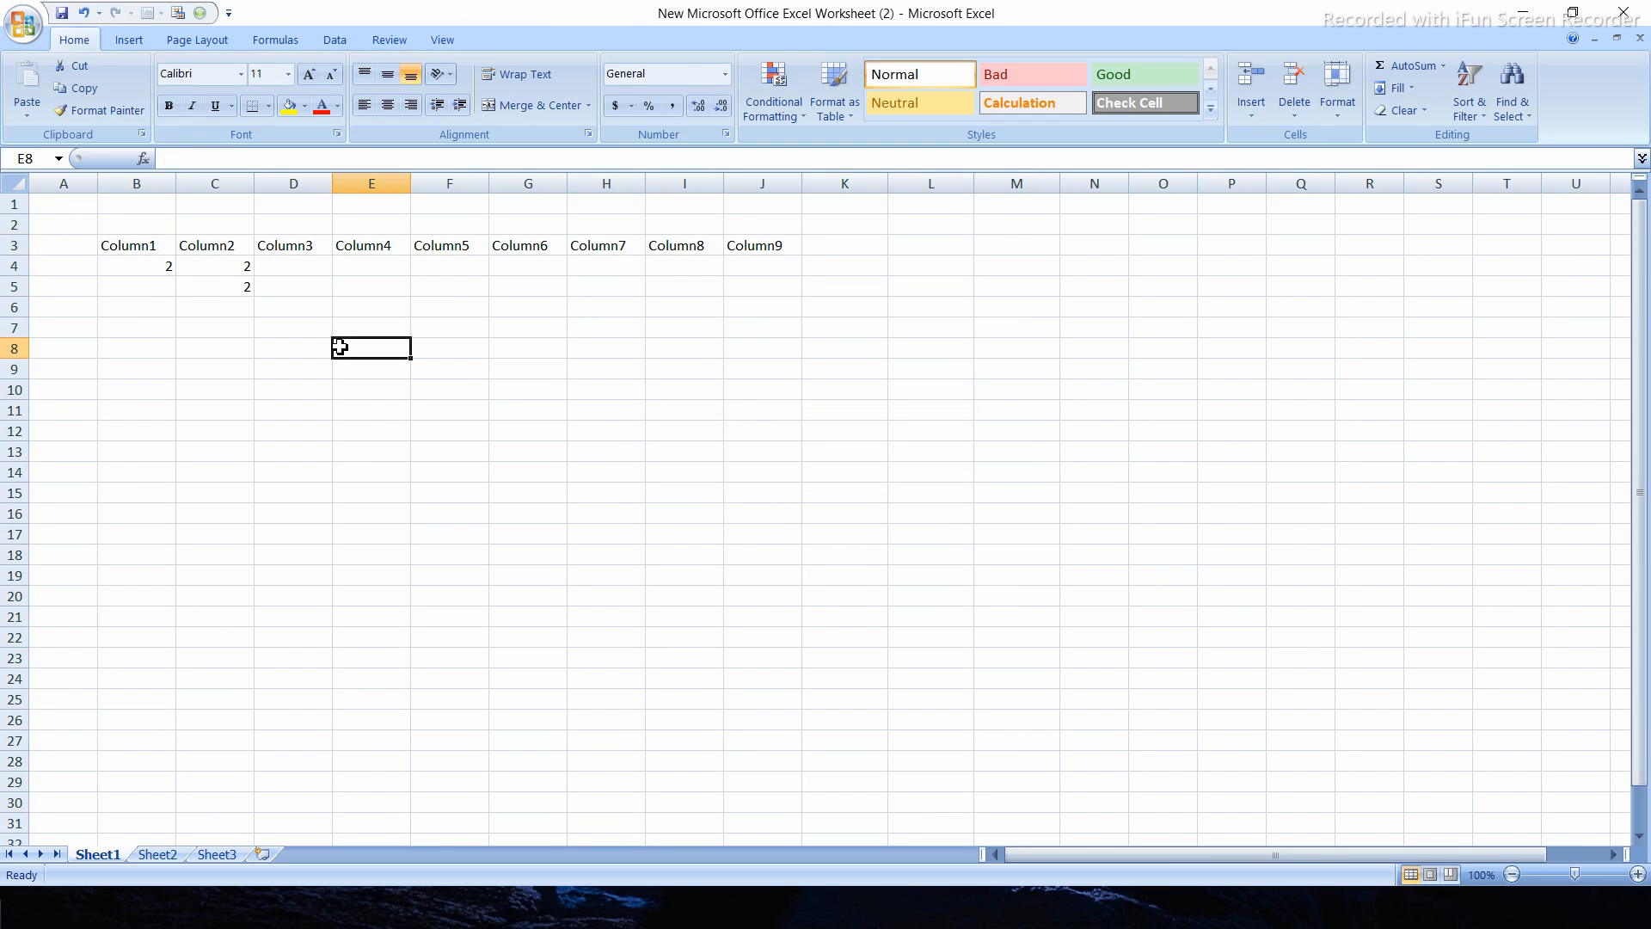
Replace the Column1 heading in cell B3 with S.No.
left_click(136, 248)
double_click(136, 249)
left_click_drag(165, 249, 104, 248)
left_click(107, 246)
left_click(231, 249)
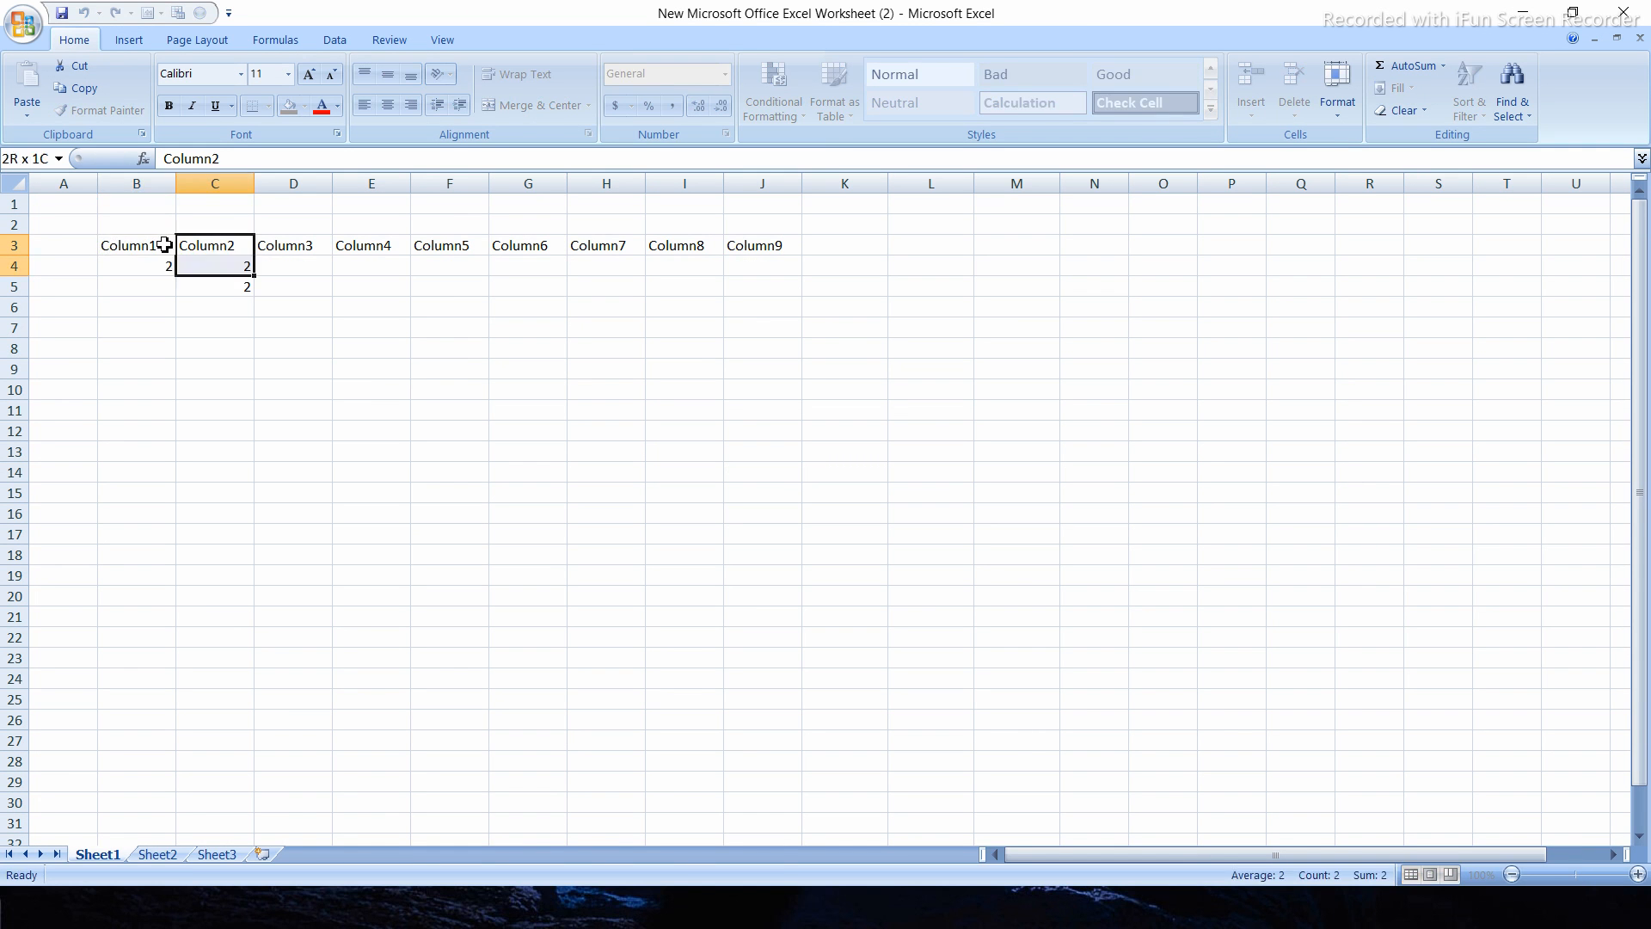
left_click(168, 248)
double_click(163, 245)
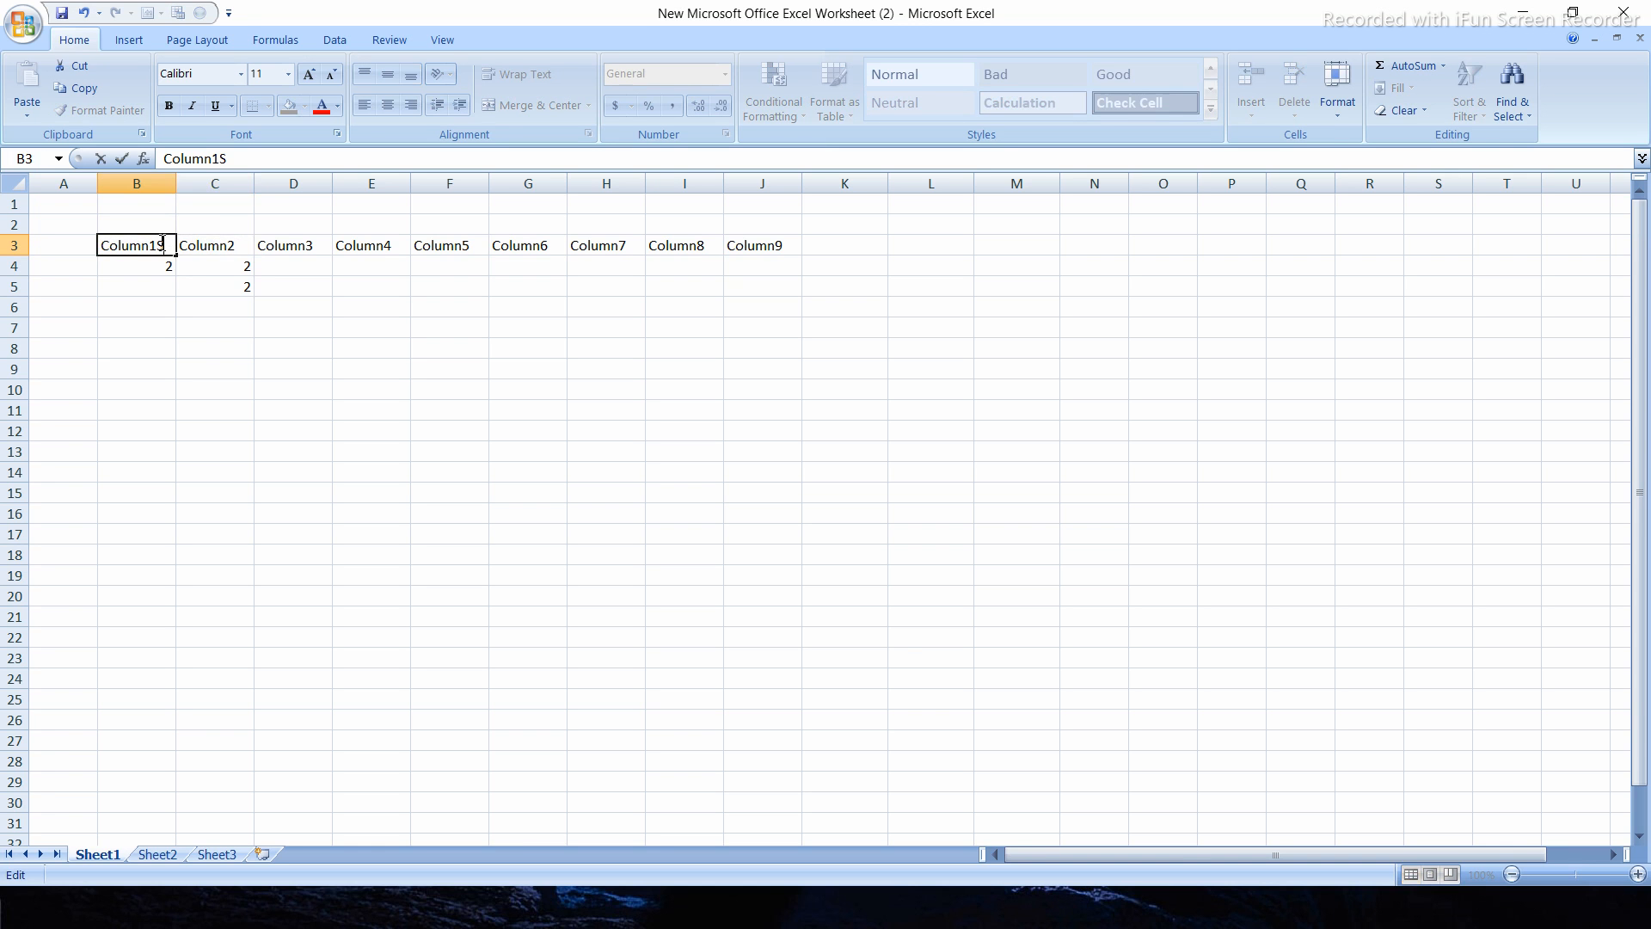
type("S.No")
left_click_drag(159, 248, 99, 247)
key("BackSpace")
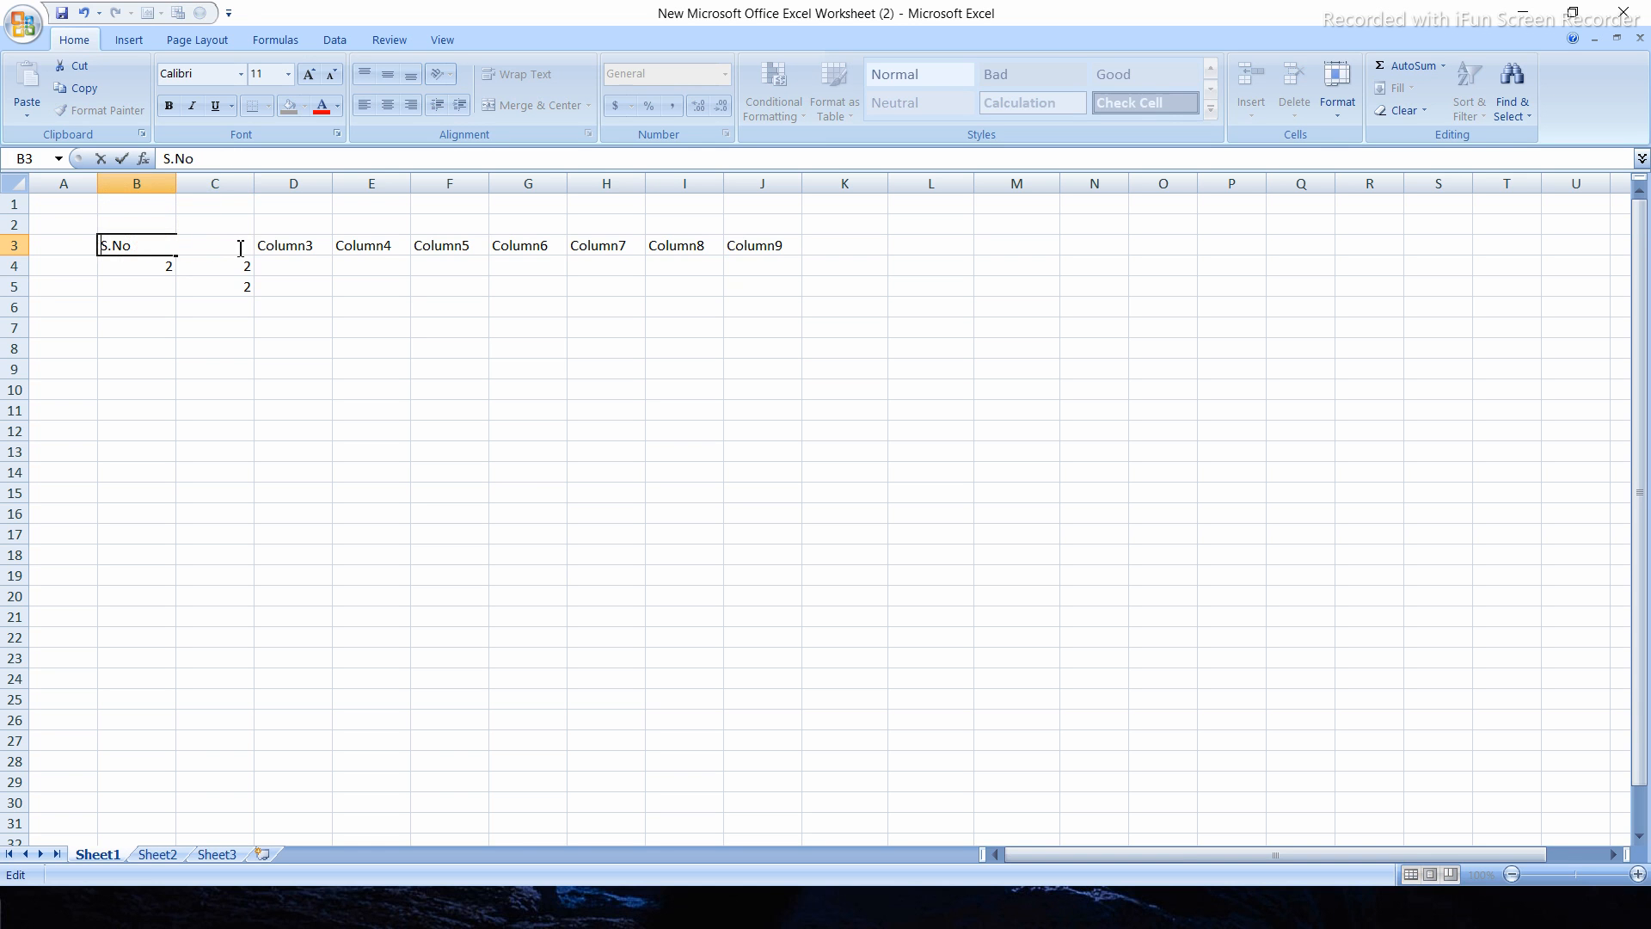
left_click(330, 268)
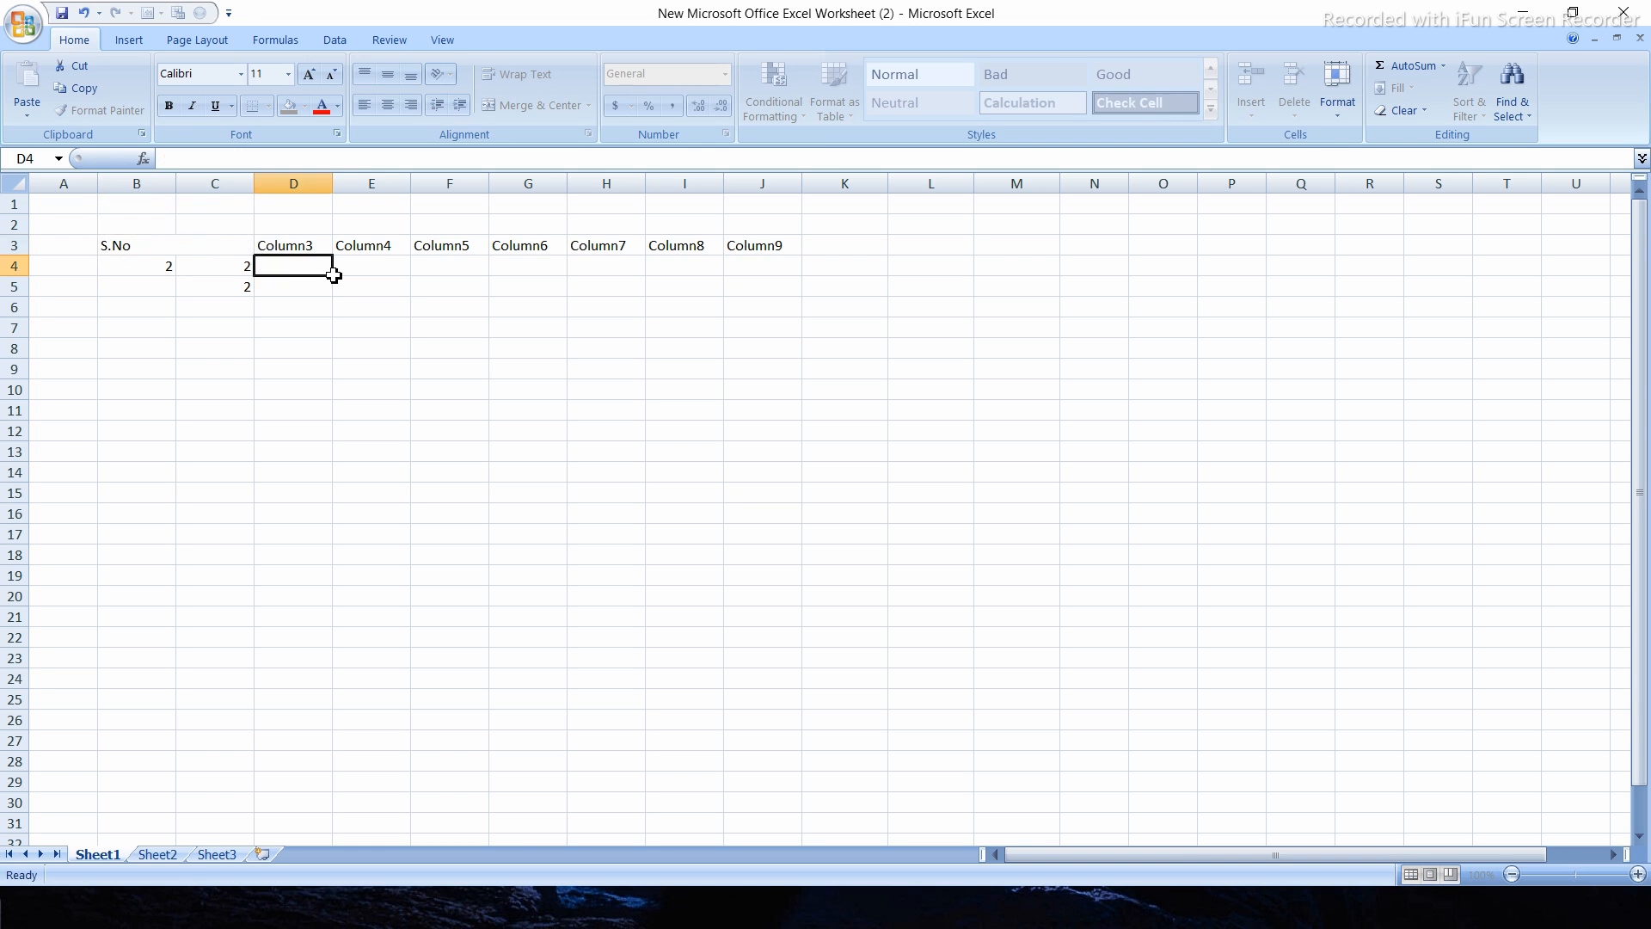
Replace the Column2 heading in cell C3 with "No. Of Studen".
left_click(228, 250)
type("No. Of S")
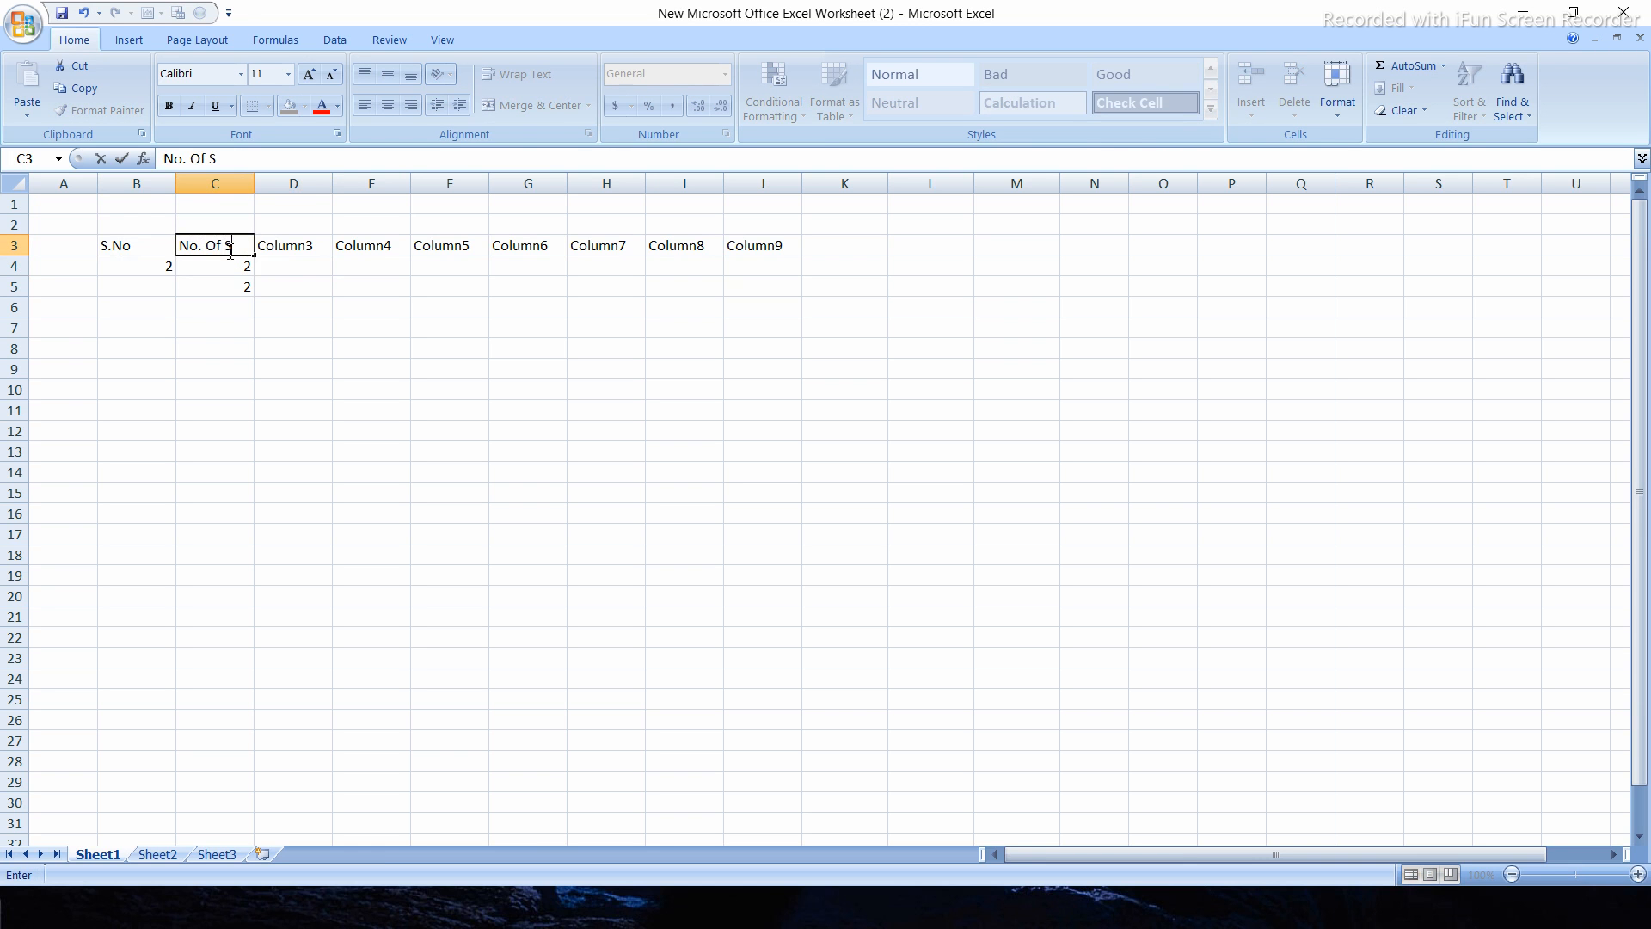
type("tuden")
key("Tab")
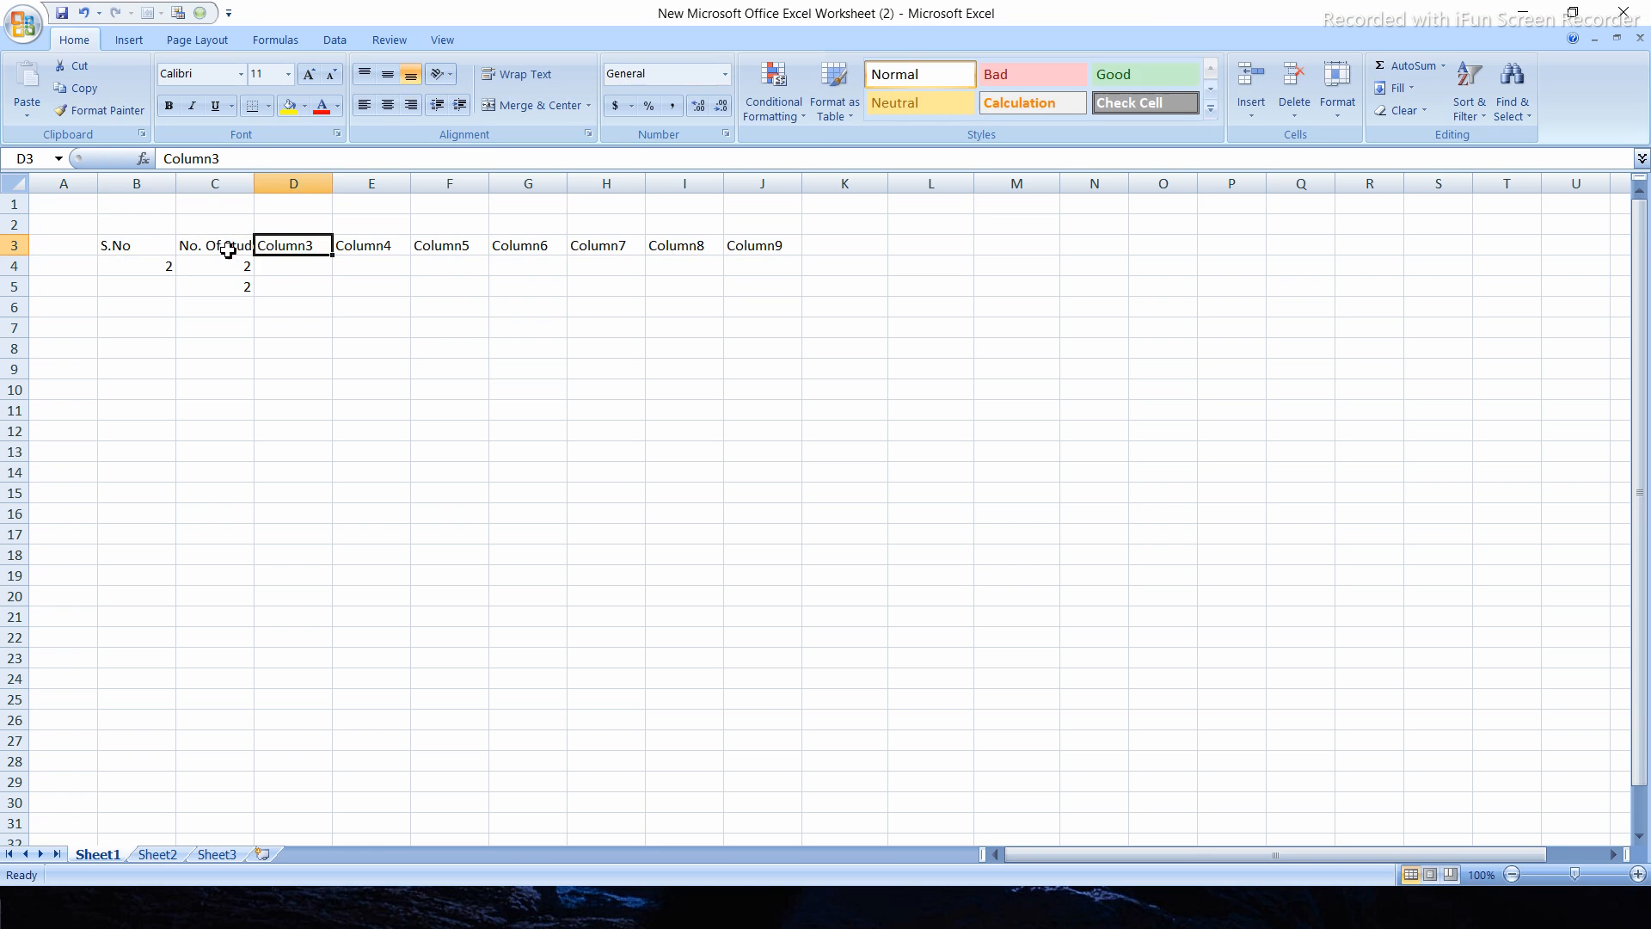
Clear all headings and values from the range B3:K5.
left_click(479, 269)
left_click_drag(143, 249, 786, 296)
double_click(689, 246)
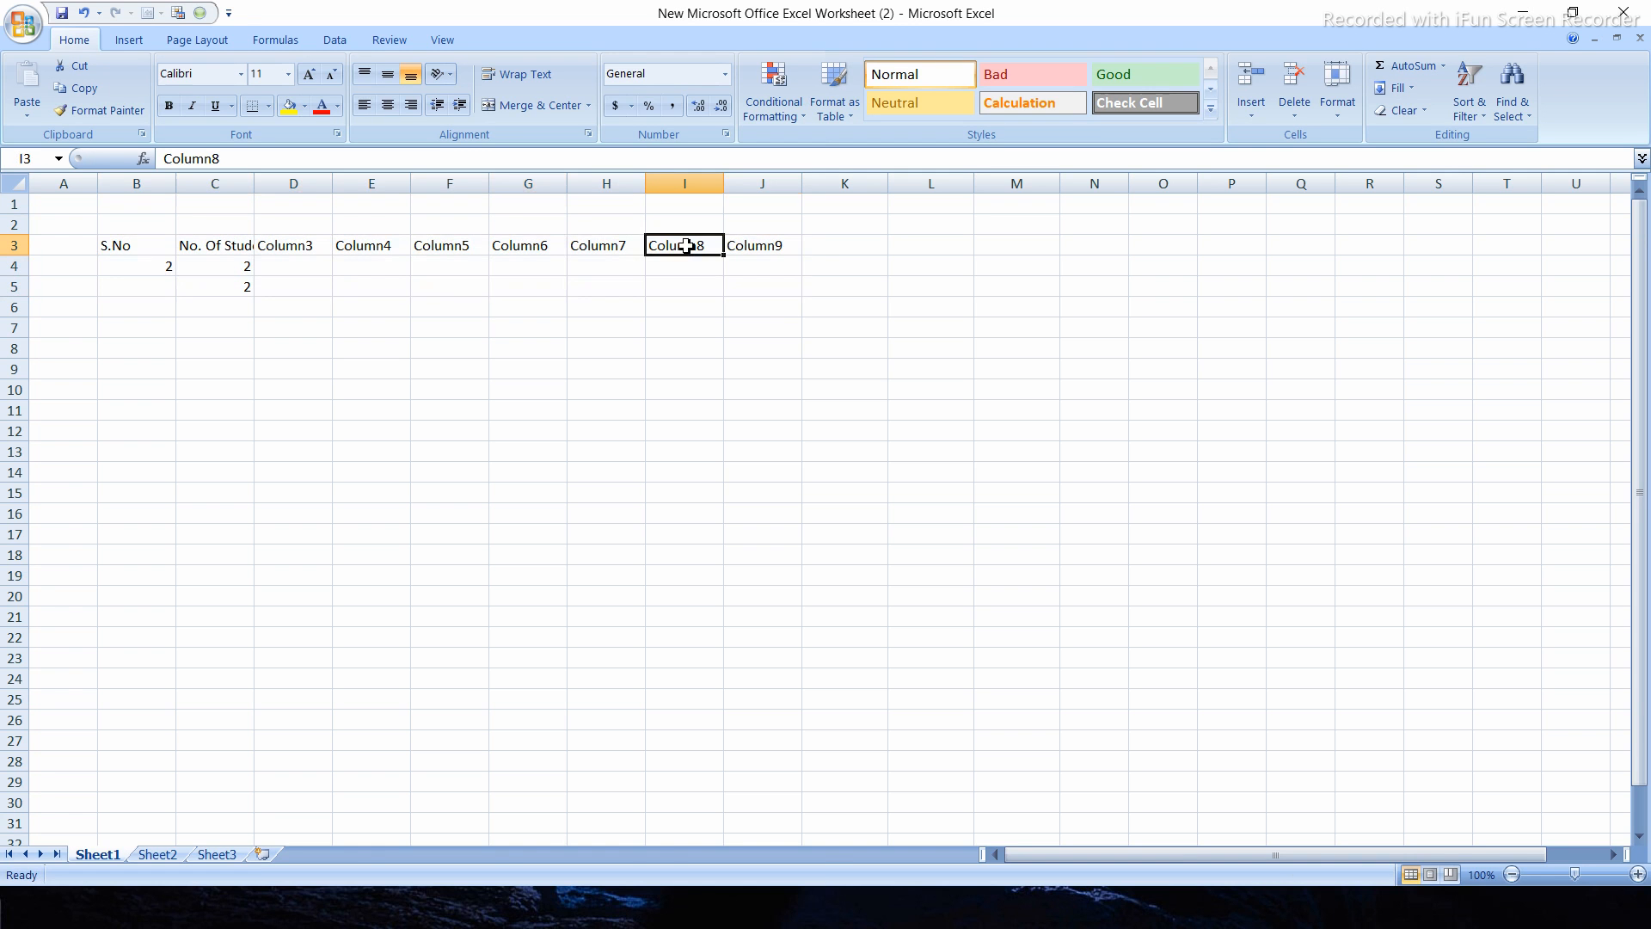
left_click(542, 246)
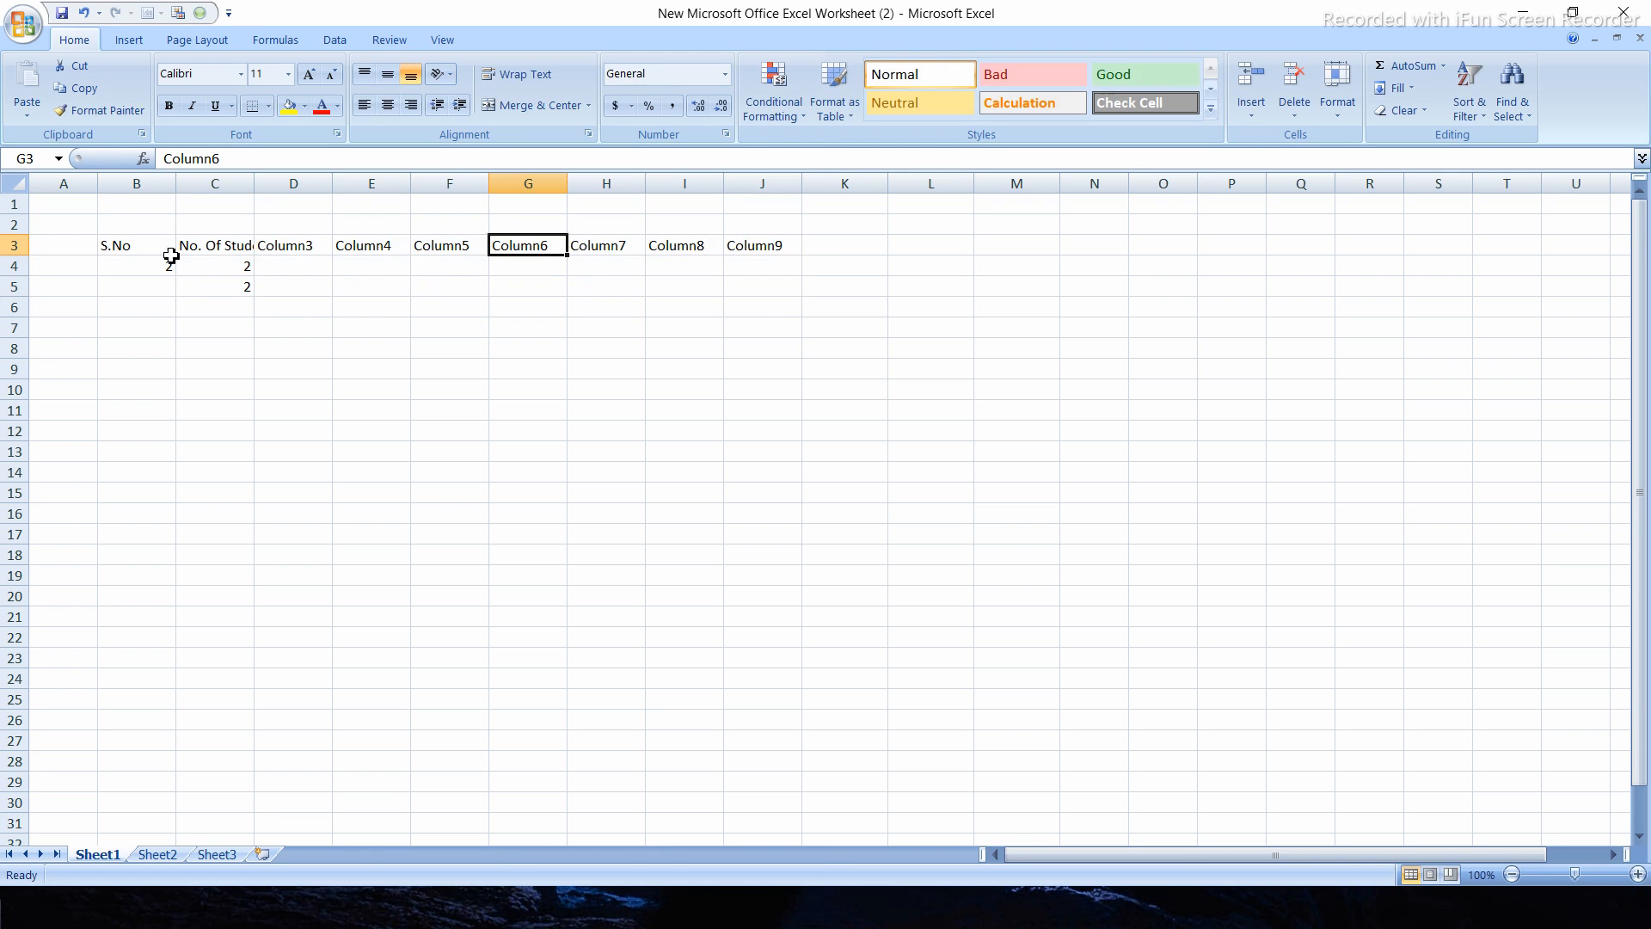
left_click(136, 47)
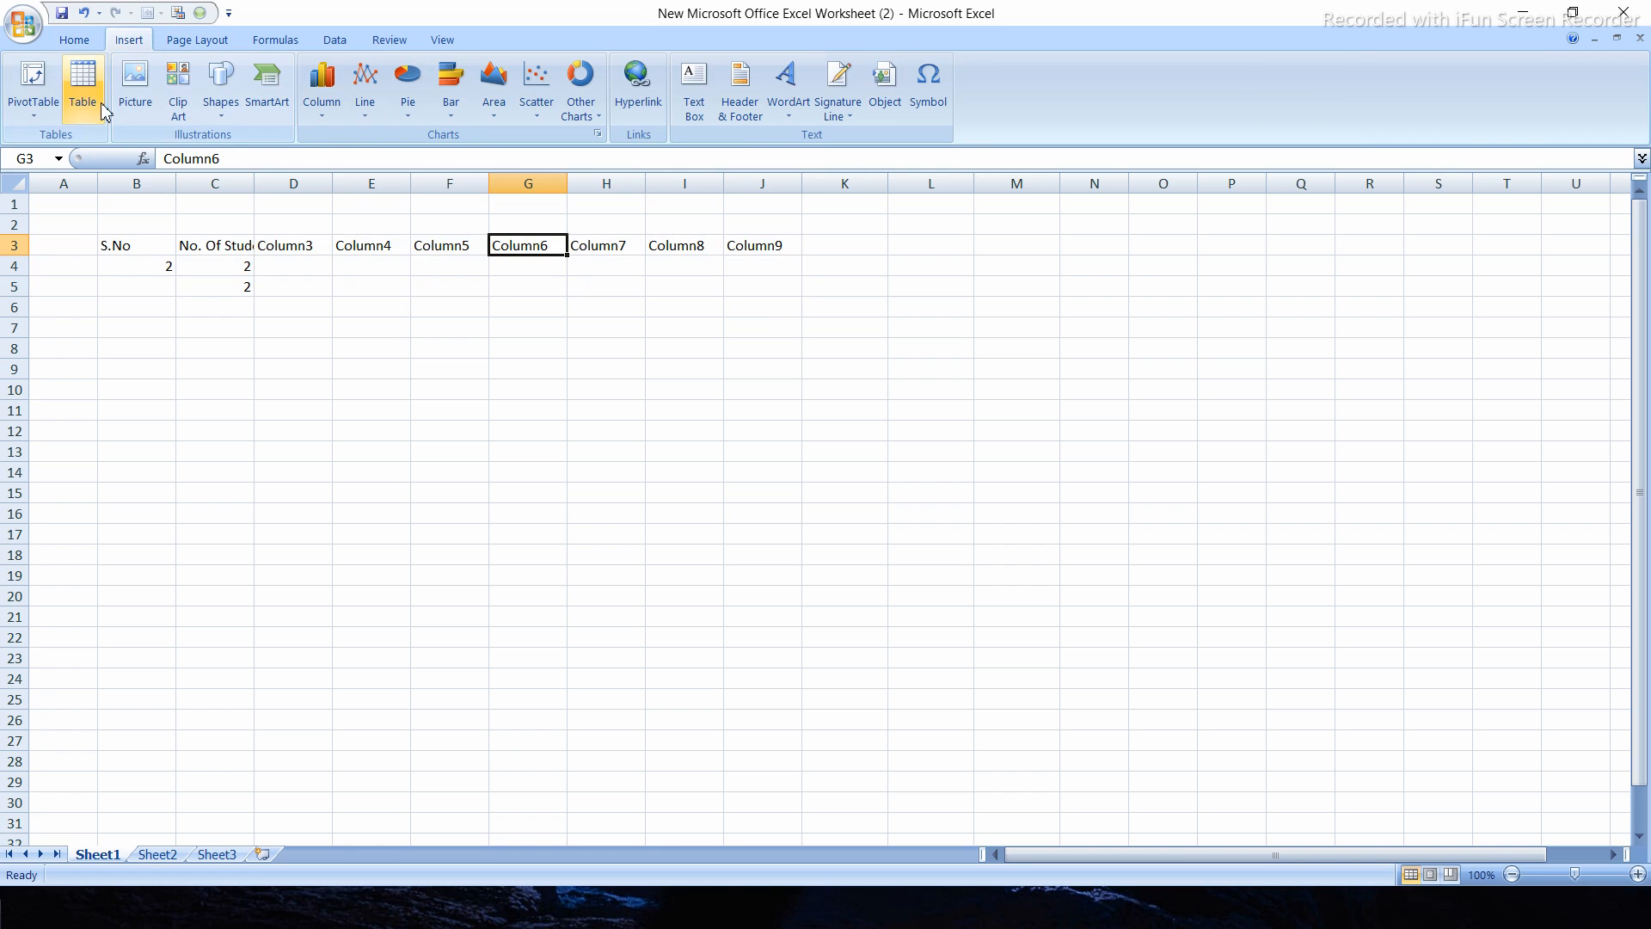
left_click_drag(110, 247, 884, 292)
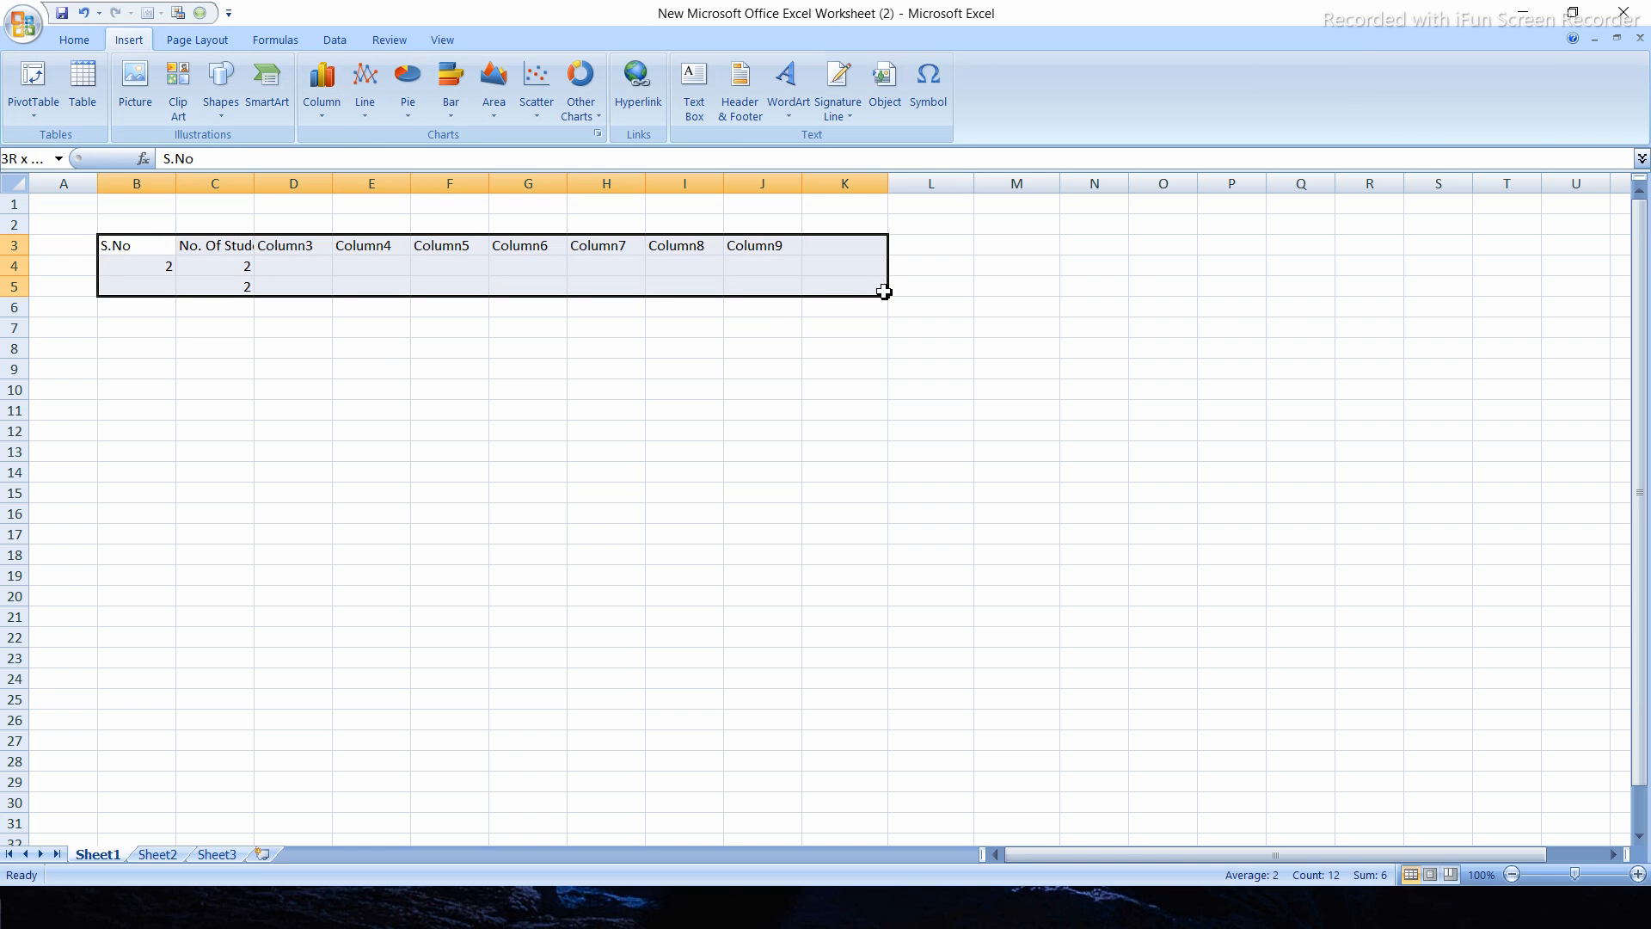
key("Delete")
left_click(669, 406)
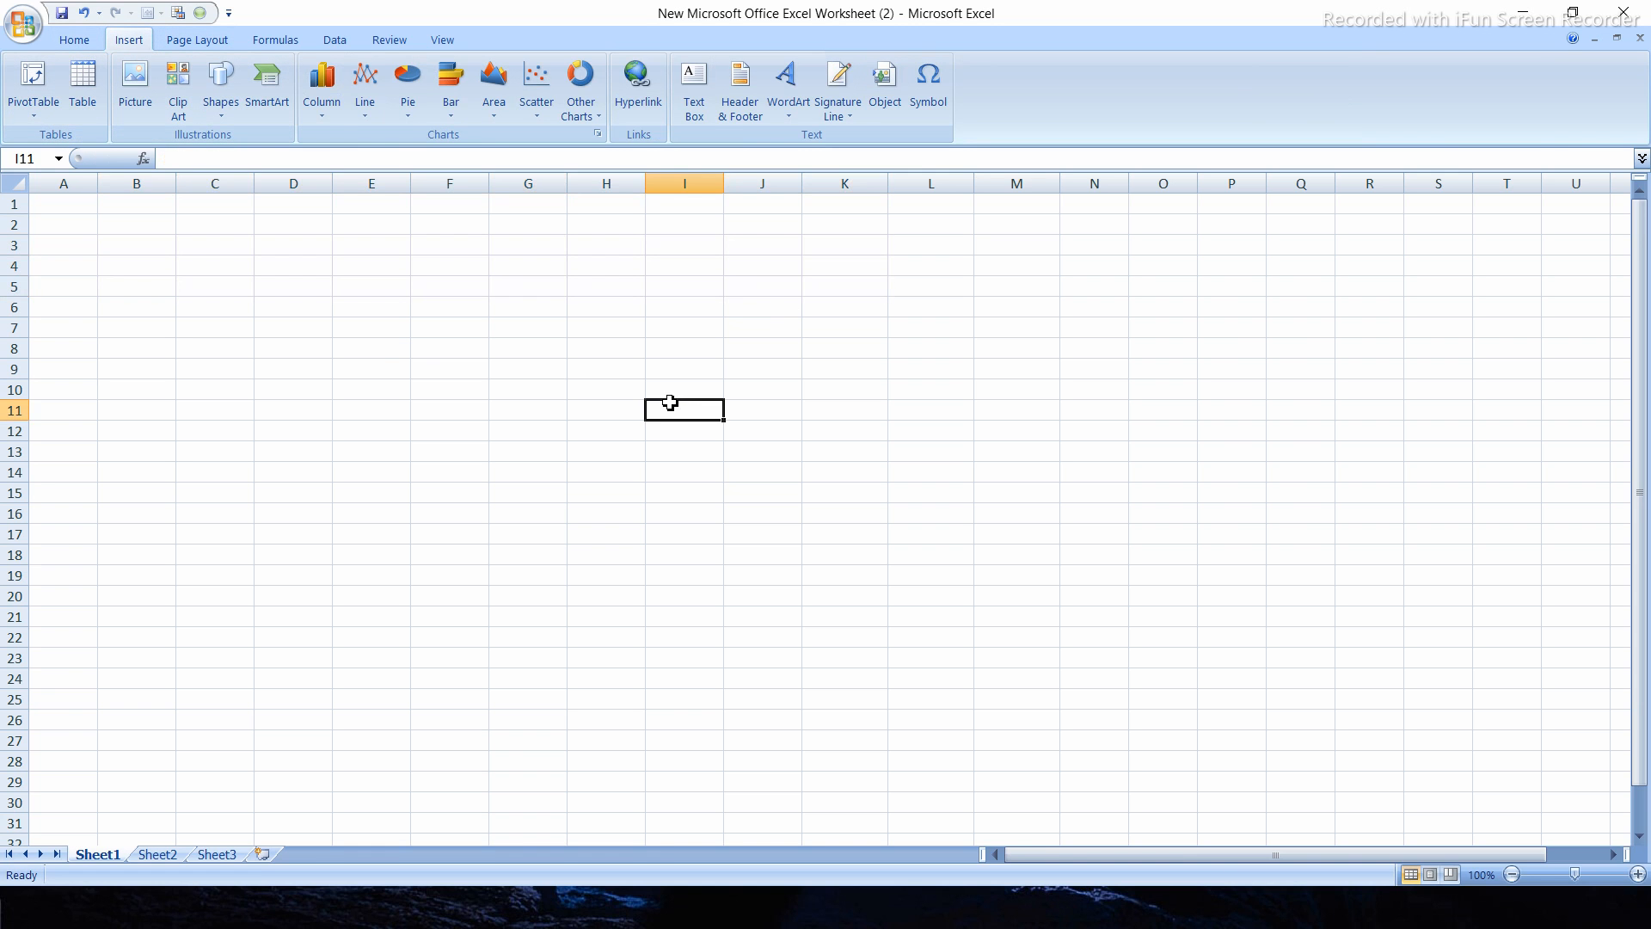
Insert a new table at cell I11 and extend it across to column N.
left_click(72, 95)
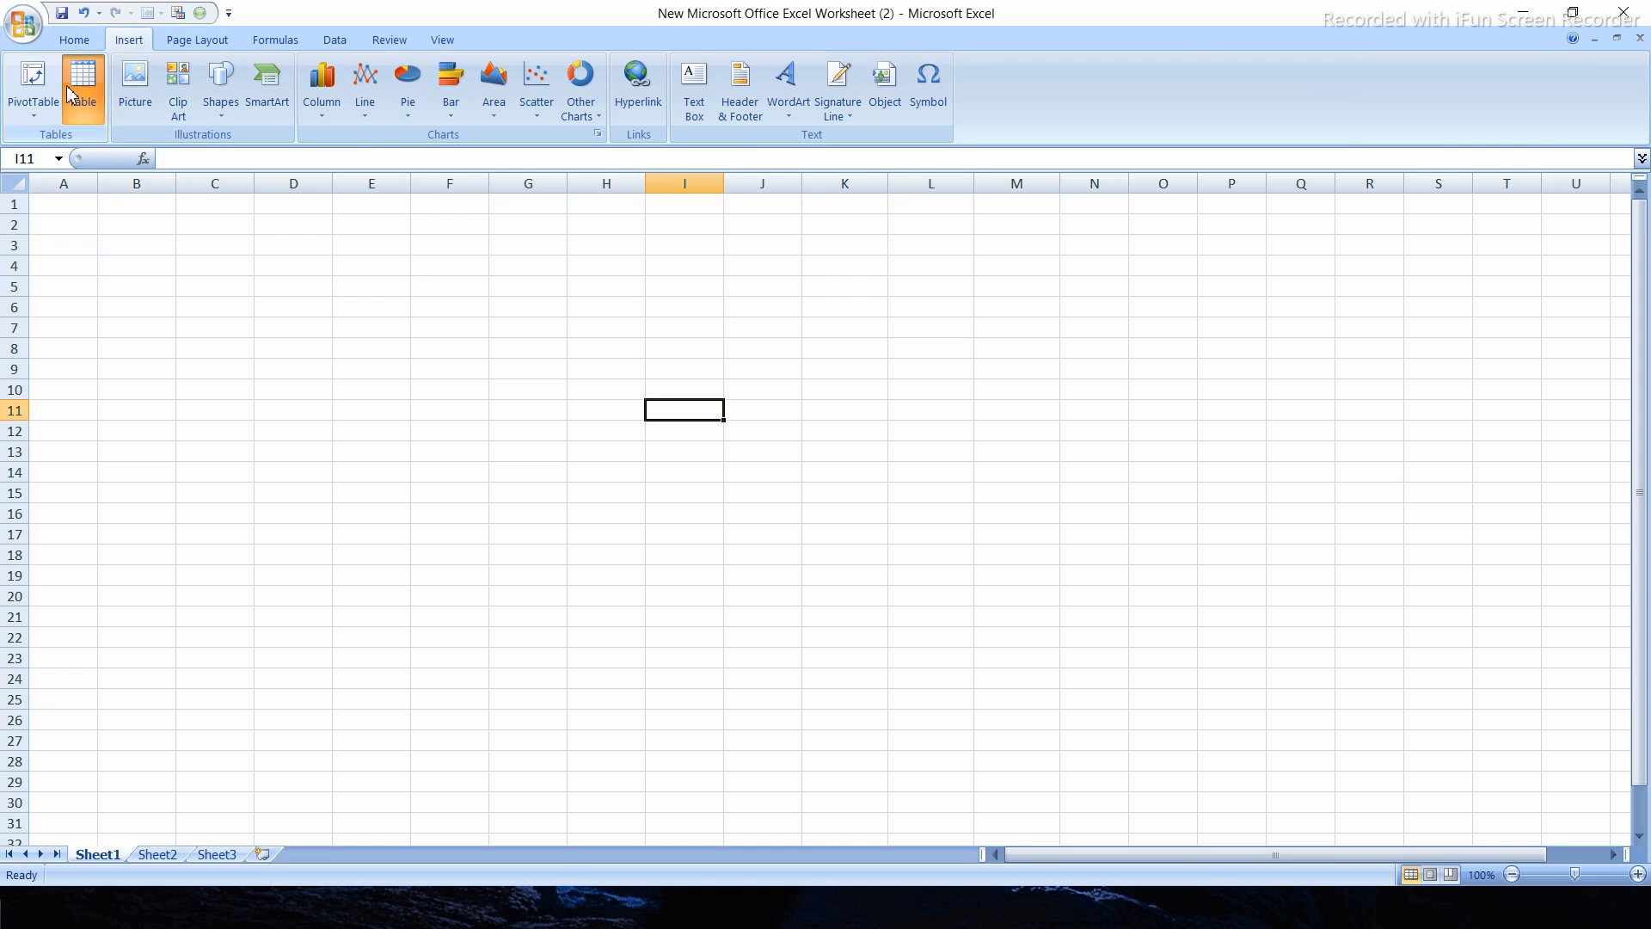
left_click(1270, 462)
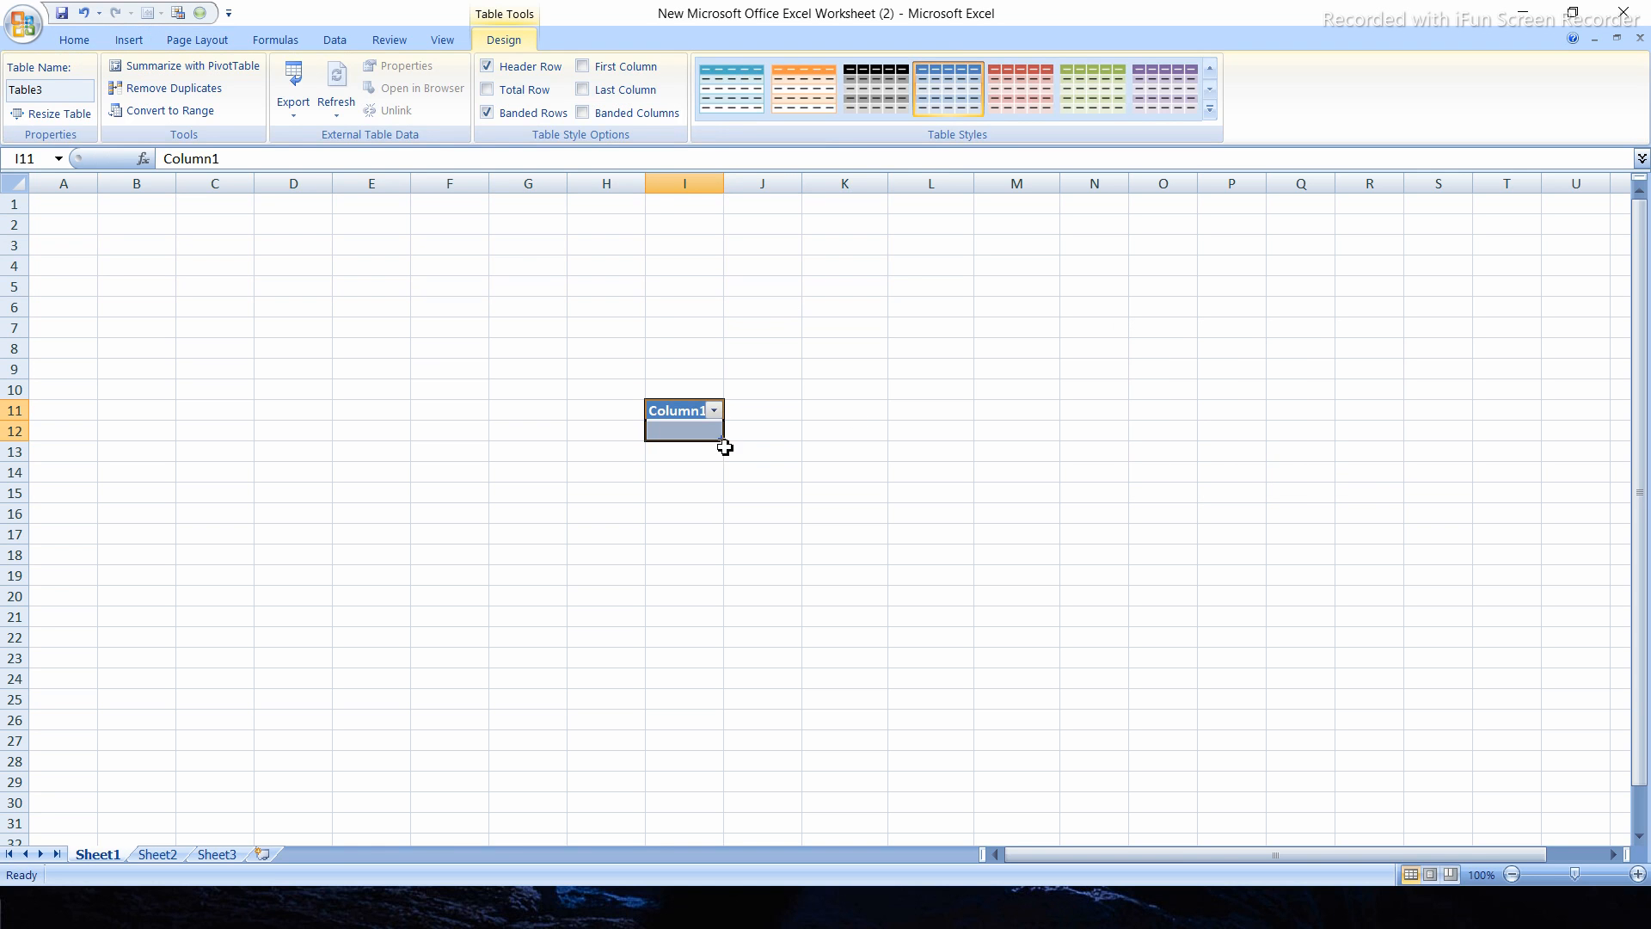
left_click_drag(722, 440, 1127, 700)
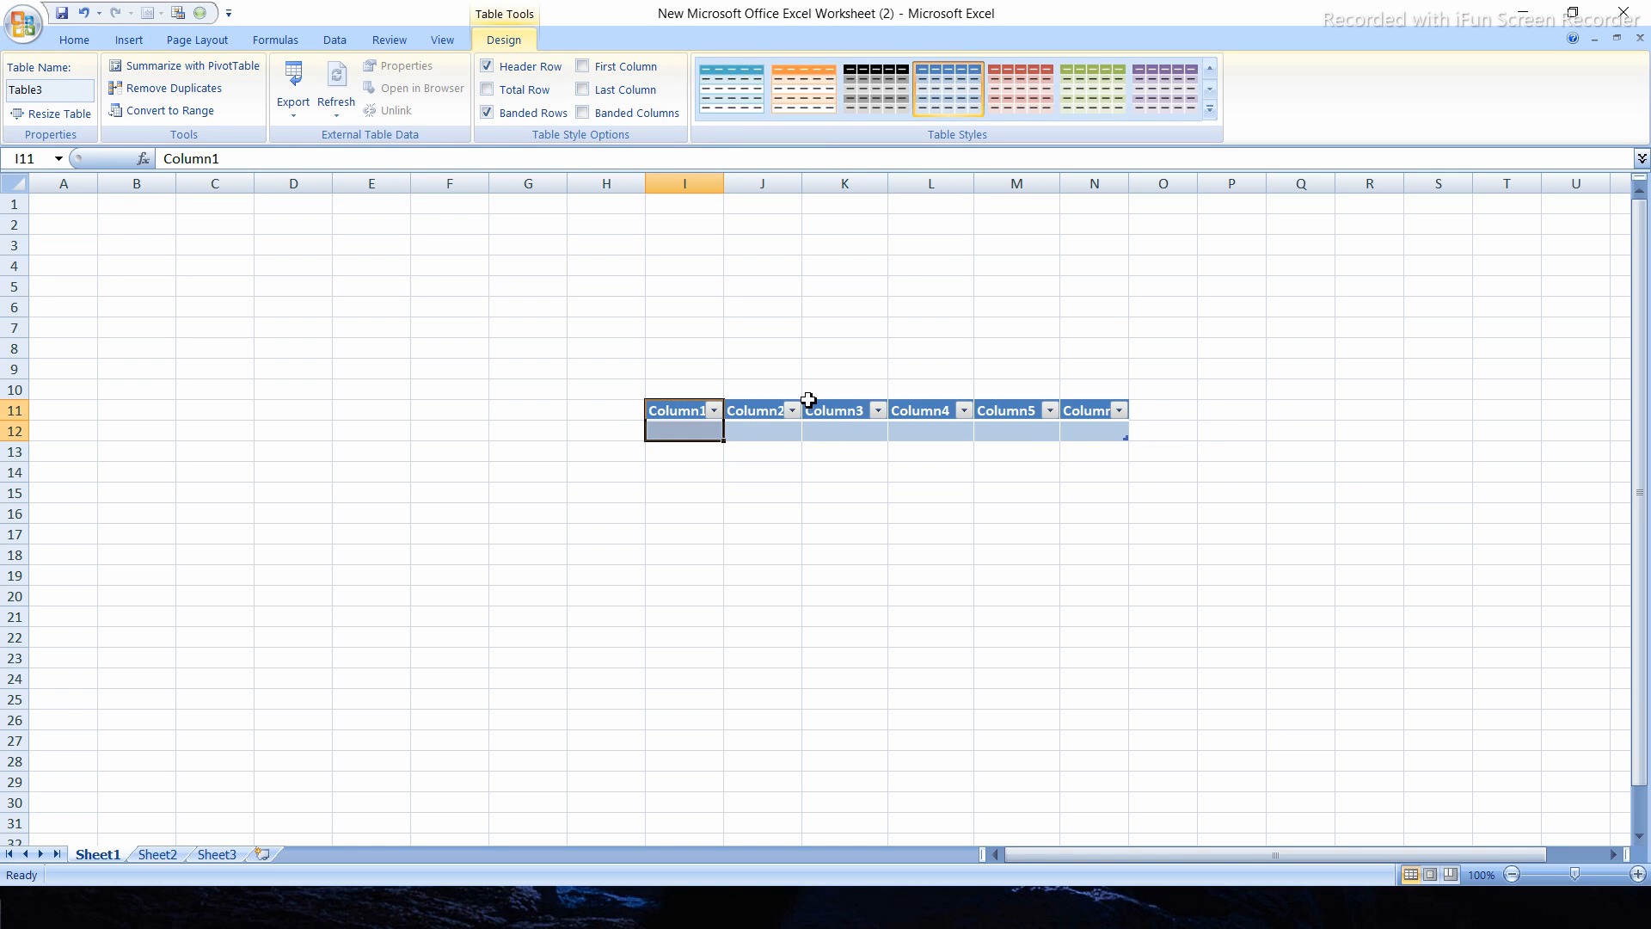
Select the new table's Column2 header and display the commands for inserting objects.
left_click(636, 555)
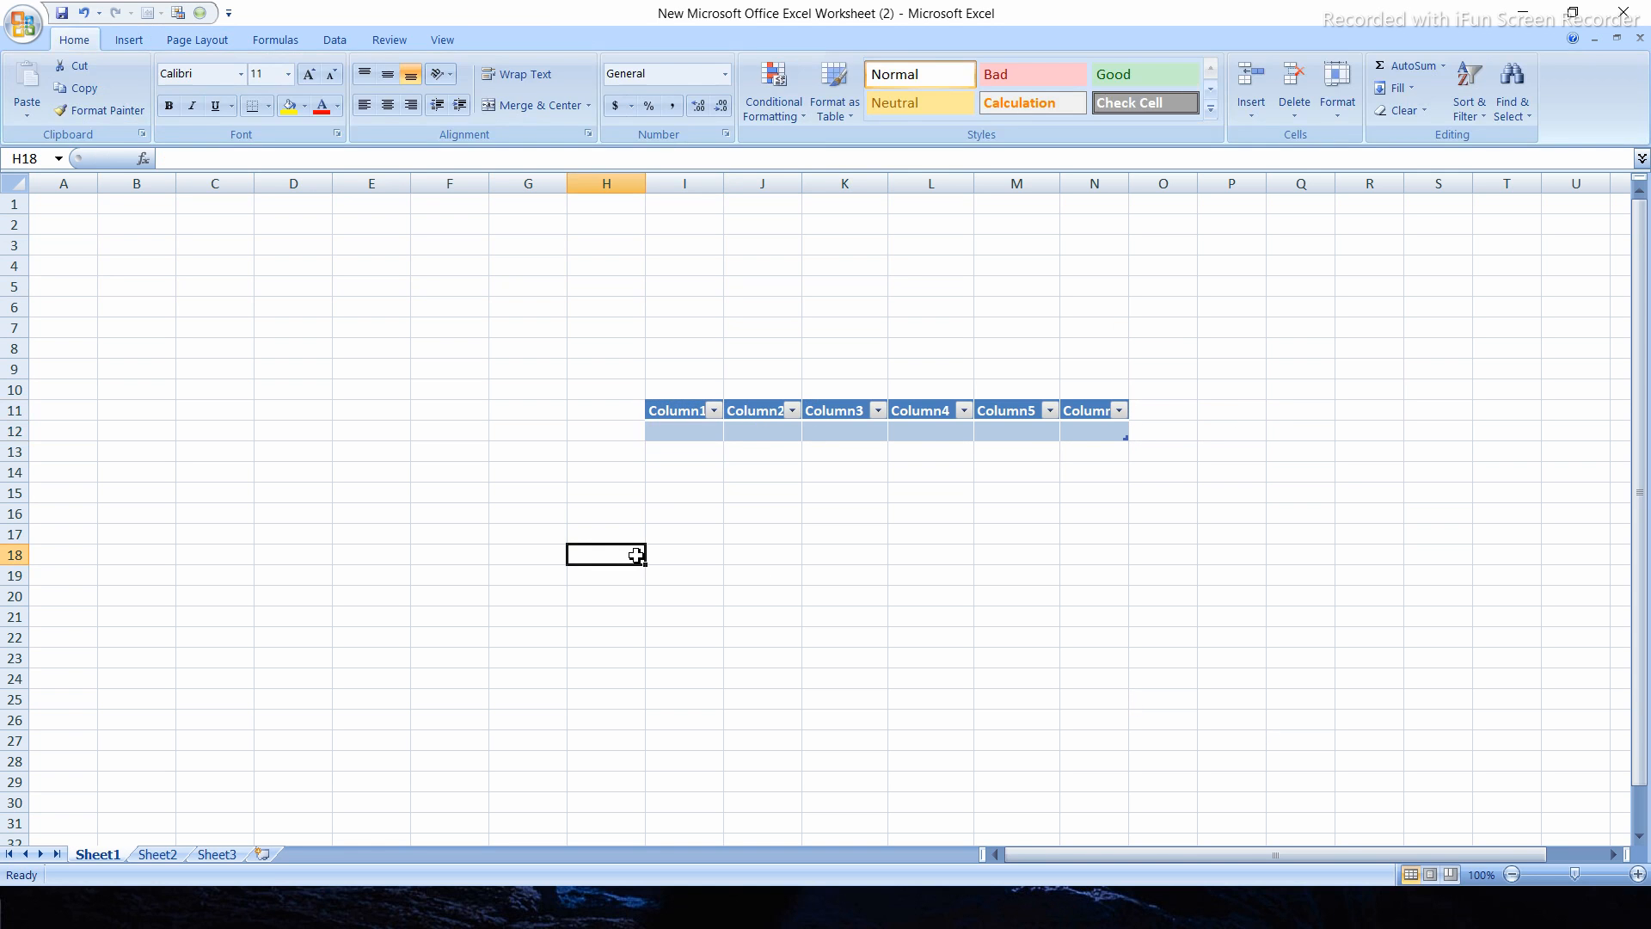
left_click(732, 416)
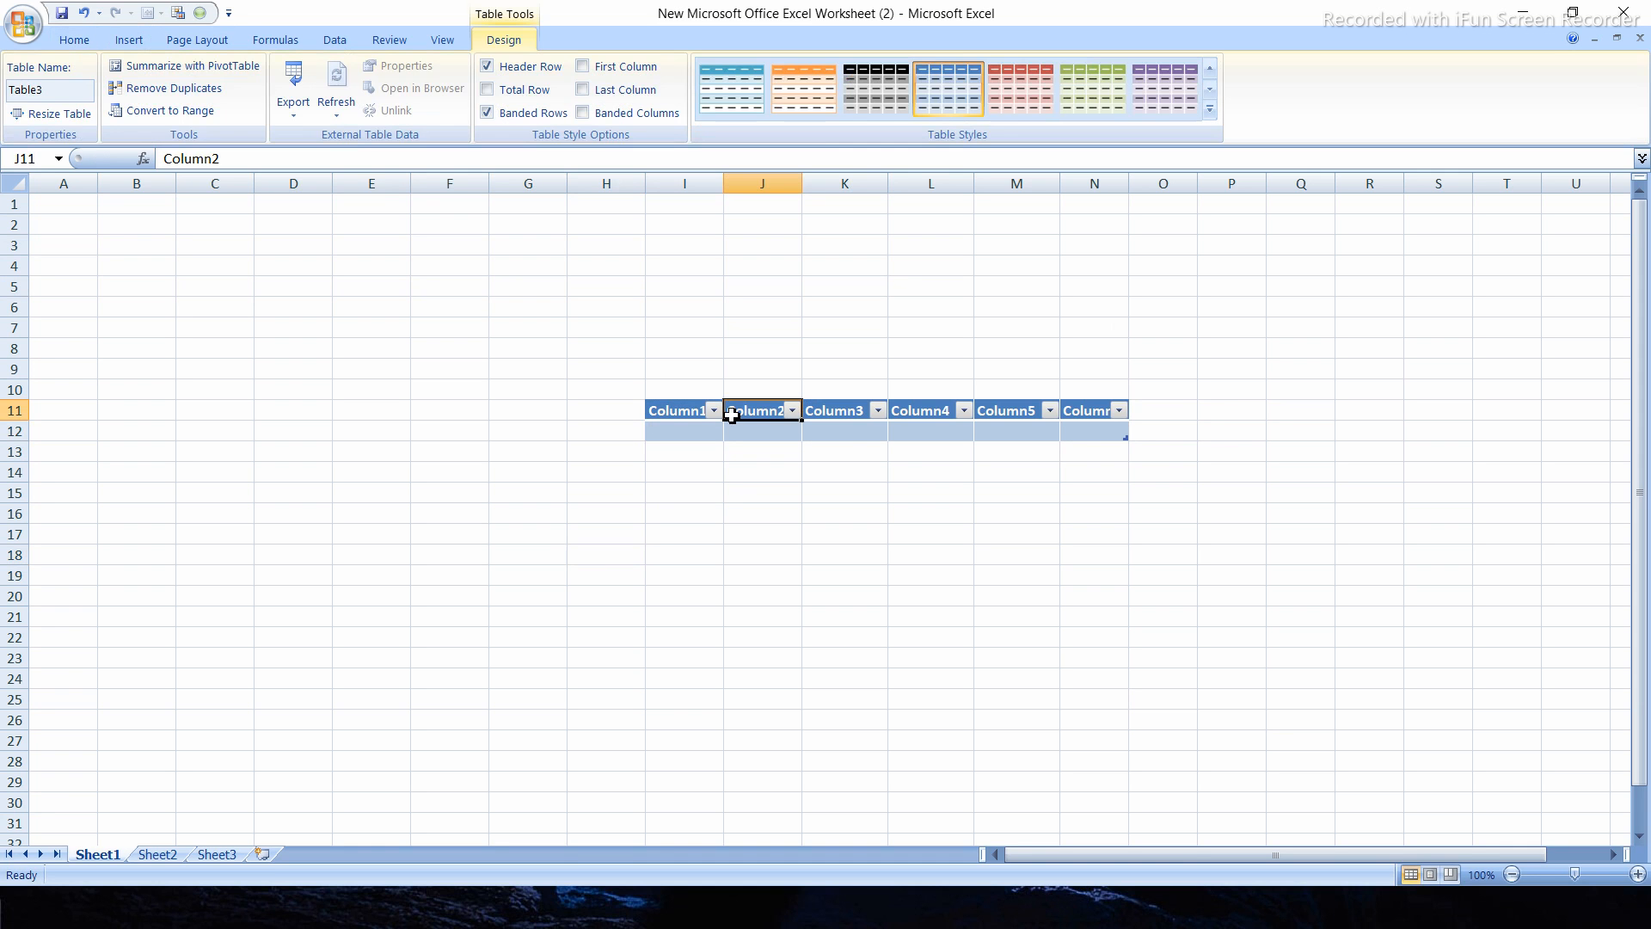
left_click(129, 42)
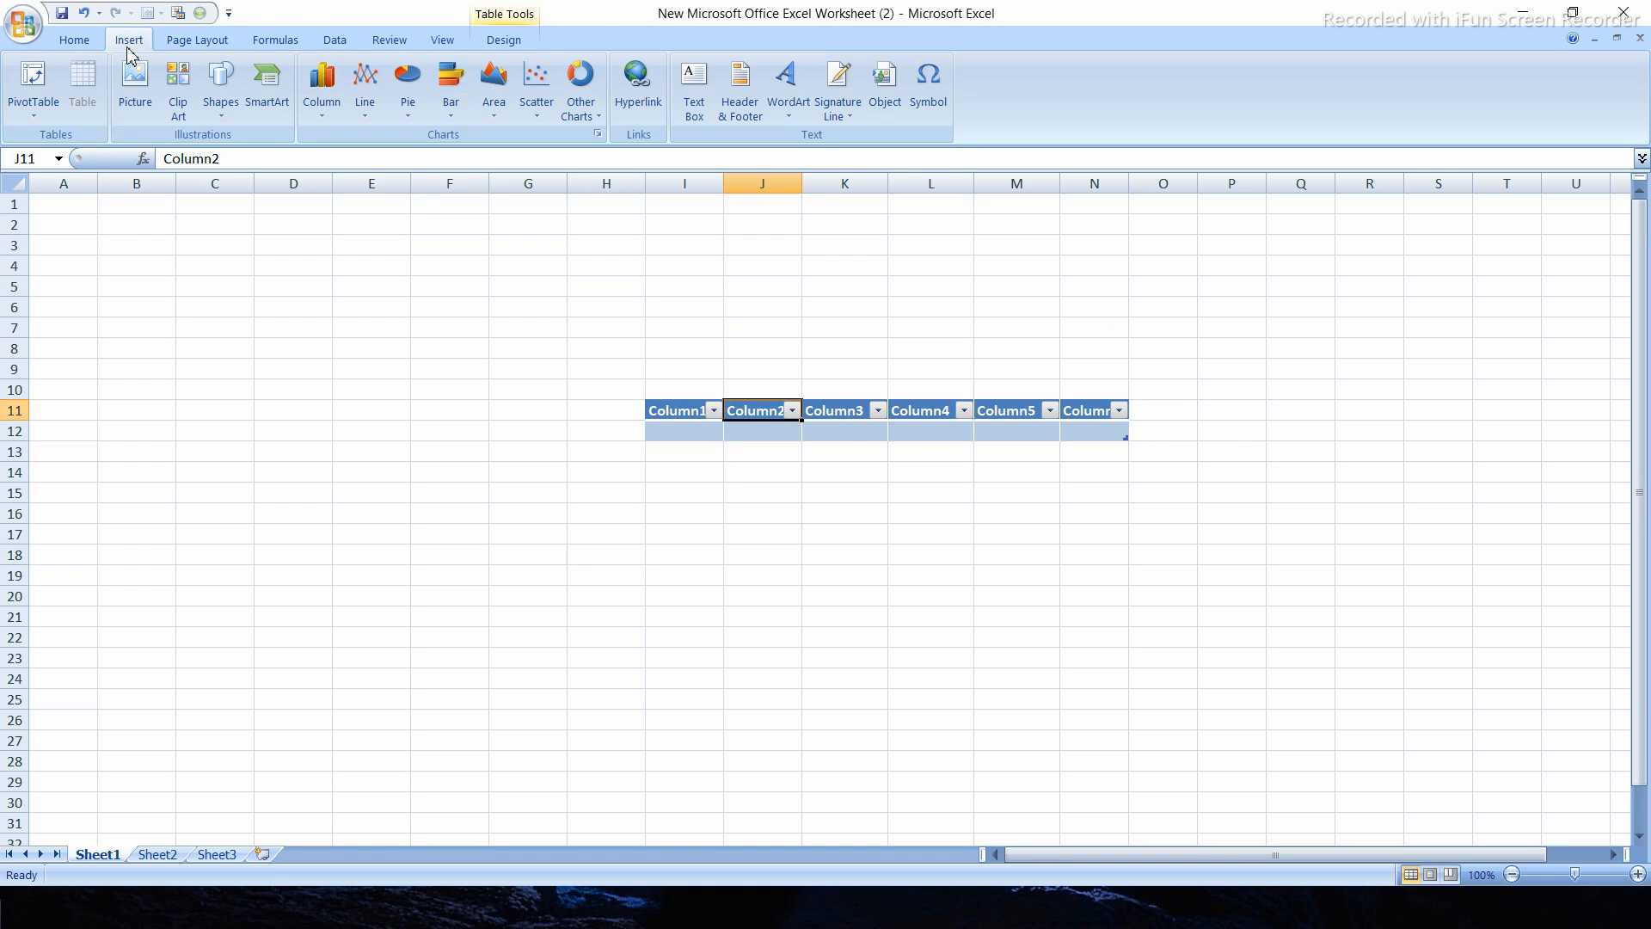